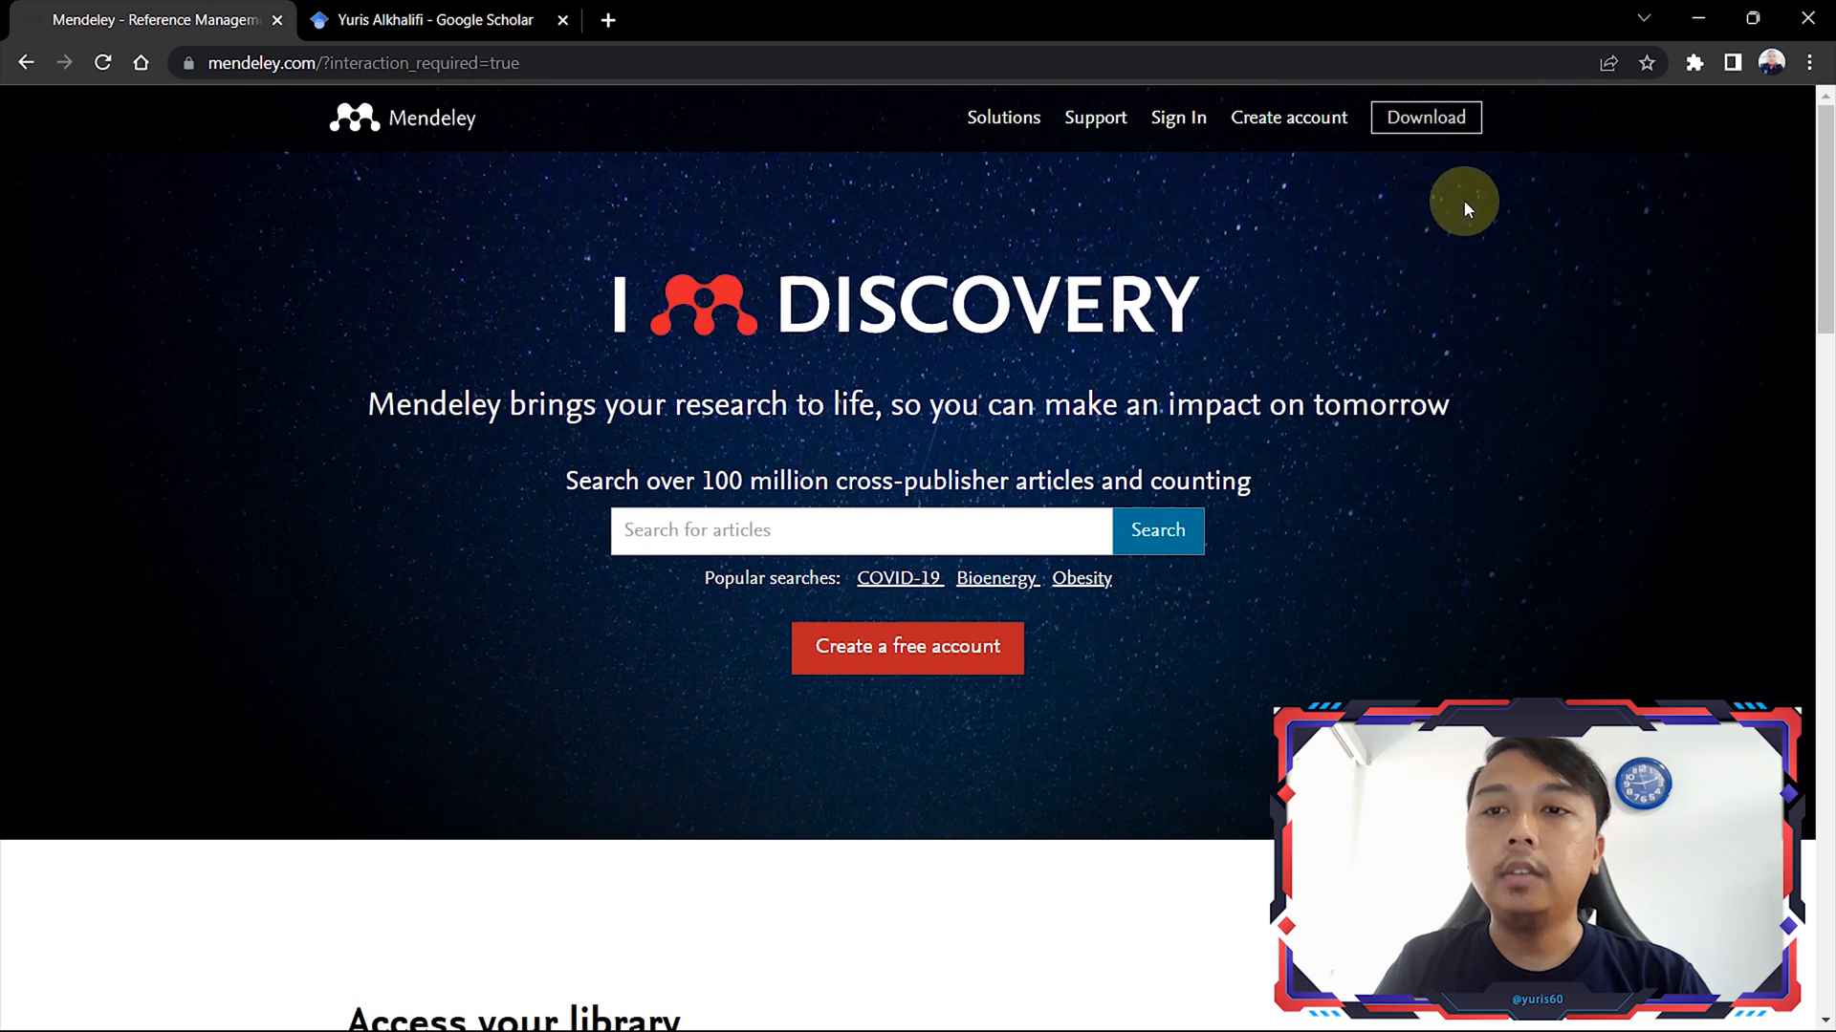
Download the Mendeley Reference Manager desktop installer for Windows from the Mendeley website
click(1417, 120)
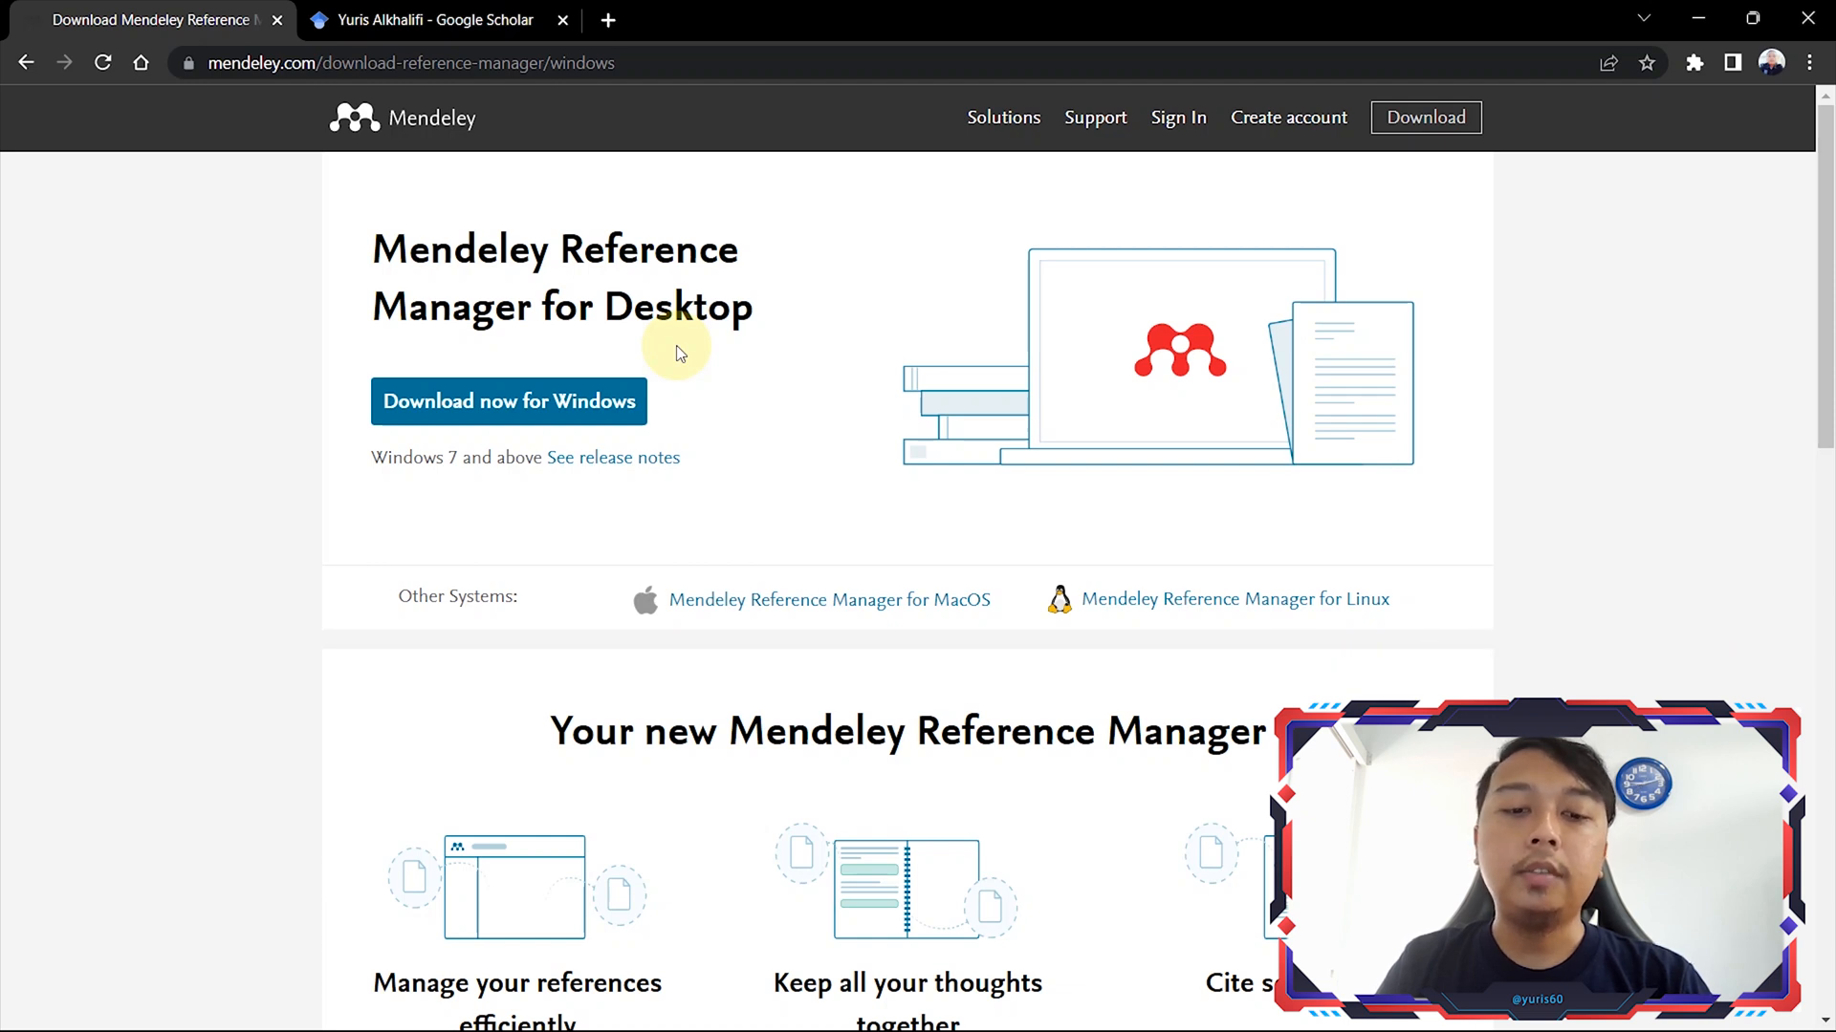
click(602, 410)
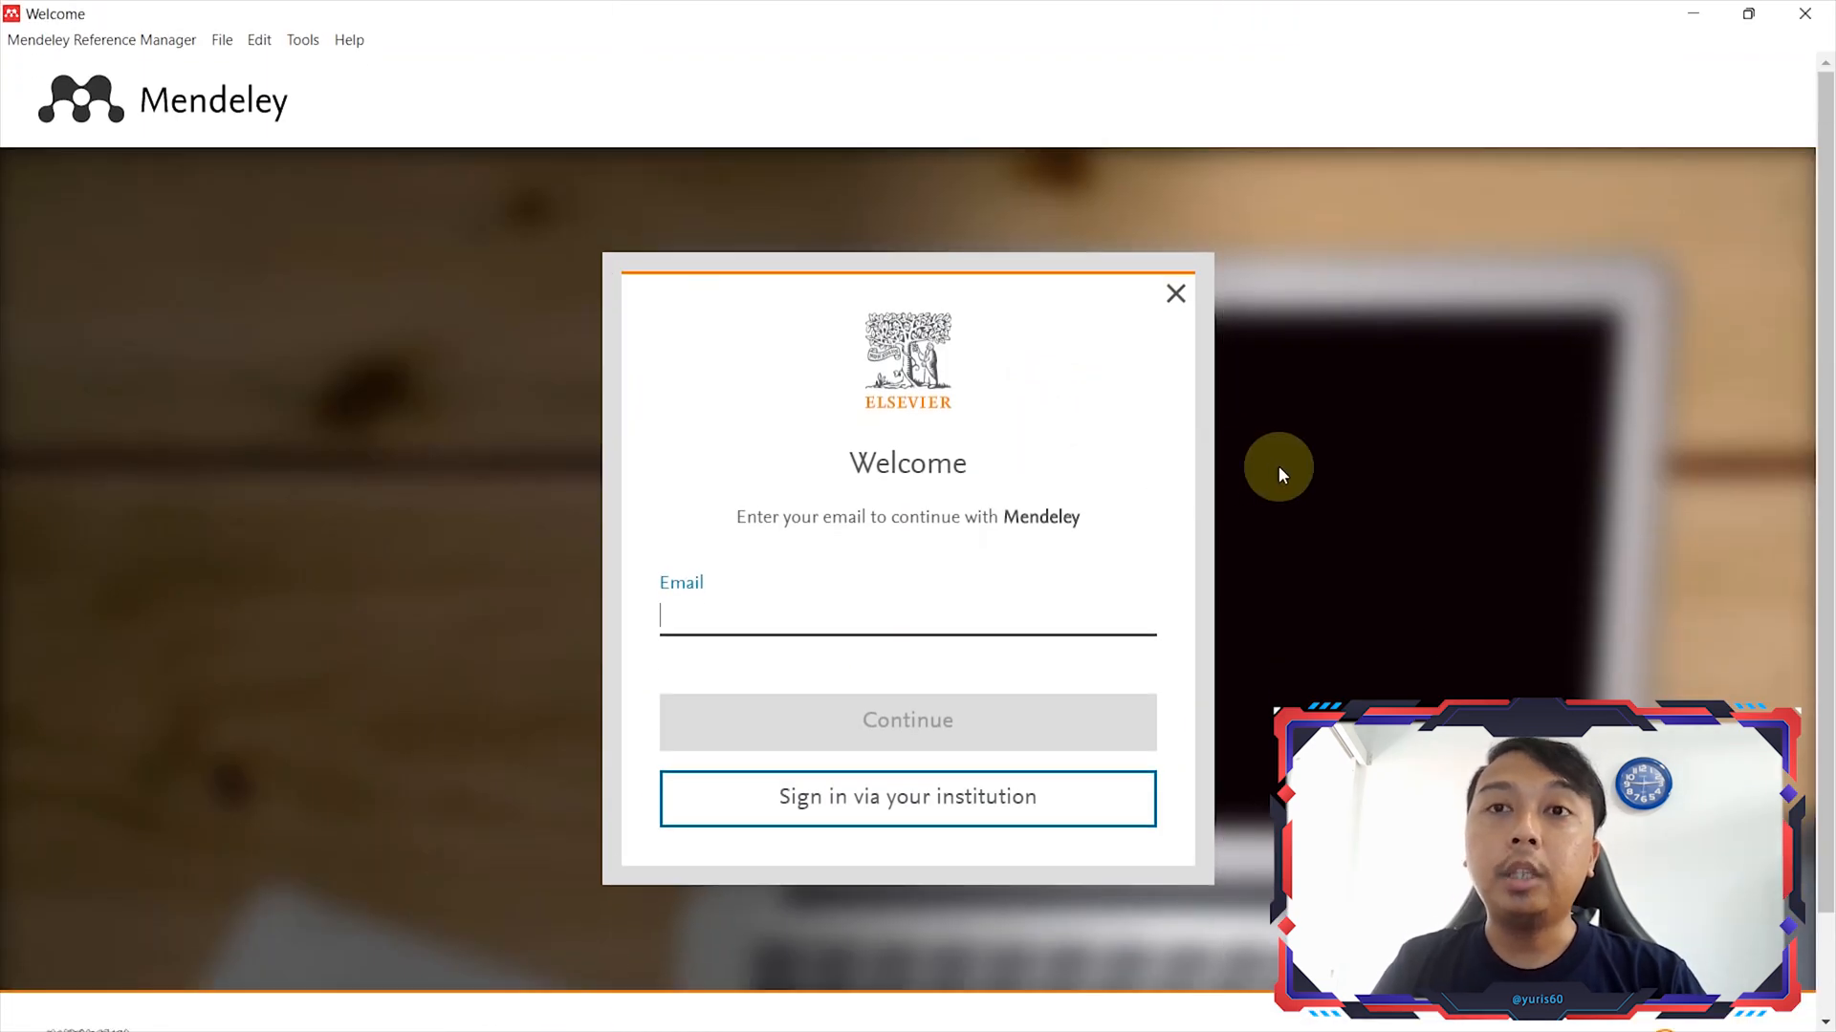
In Mendeley Reference Manager, enter the account email on the Elsevier welcome form and continue to the password form
click(1279, 470)
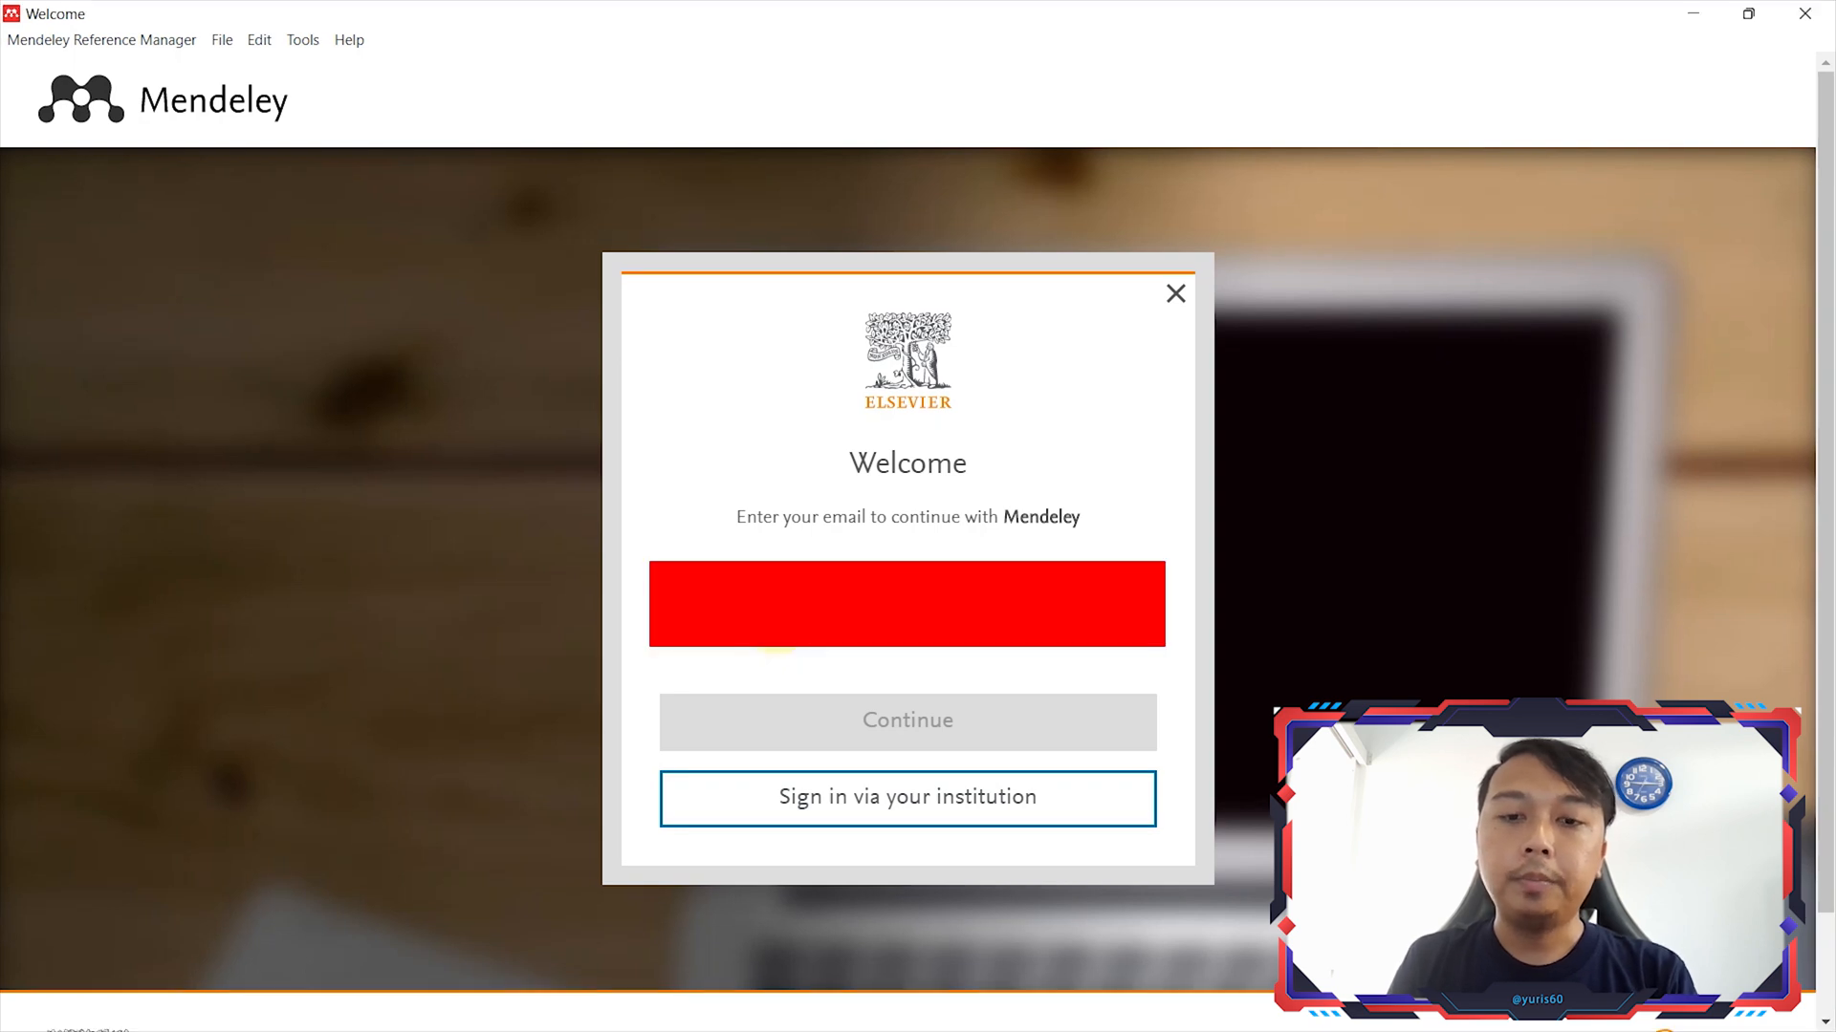
text(y)
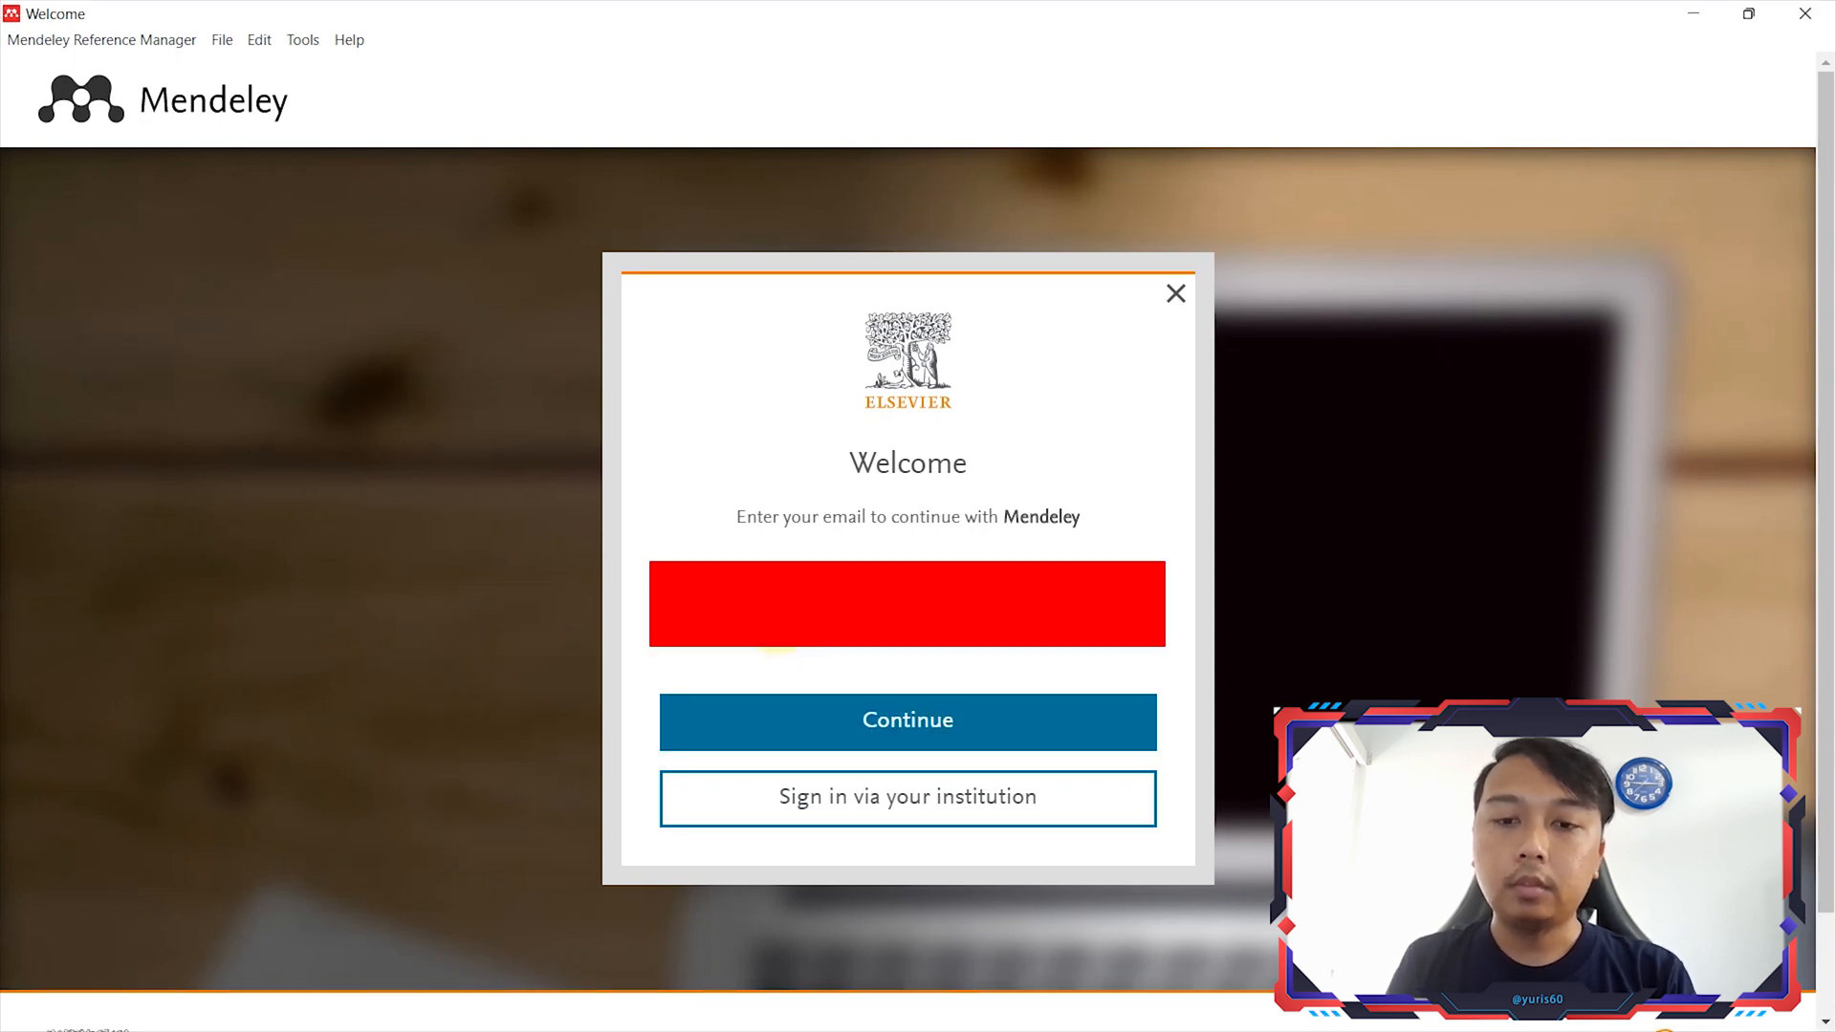
key(Return)
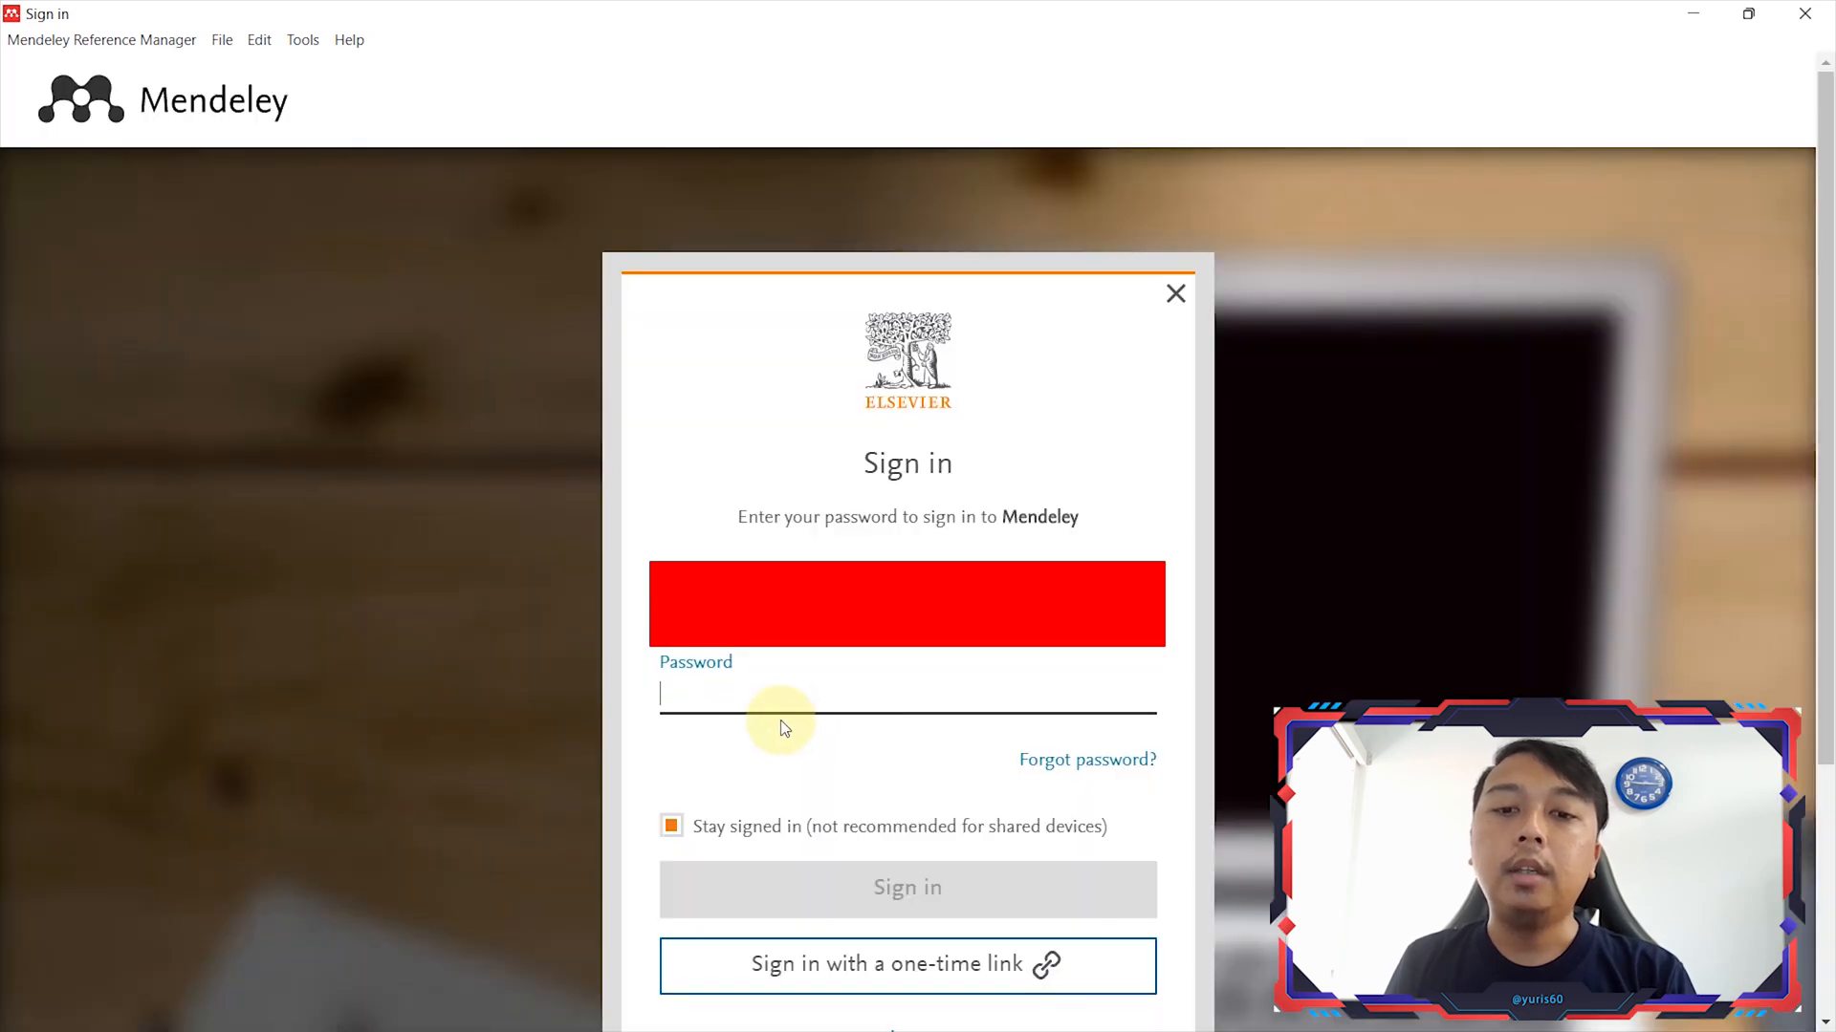
Enter the account password, correcting the first entry, and sign in to the library
text(•••••••••)
key(BackSpace)
key(BackSpace)
key(BackSpace)
key(BackSpace)
key(BackSpace)
key(BackSpace)
key(BackSpace)
key(BackSpace)
key(BackSpace)
text(••••••••)
key(Return)
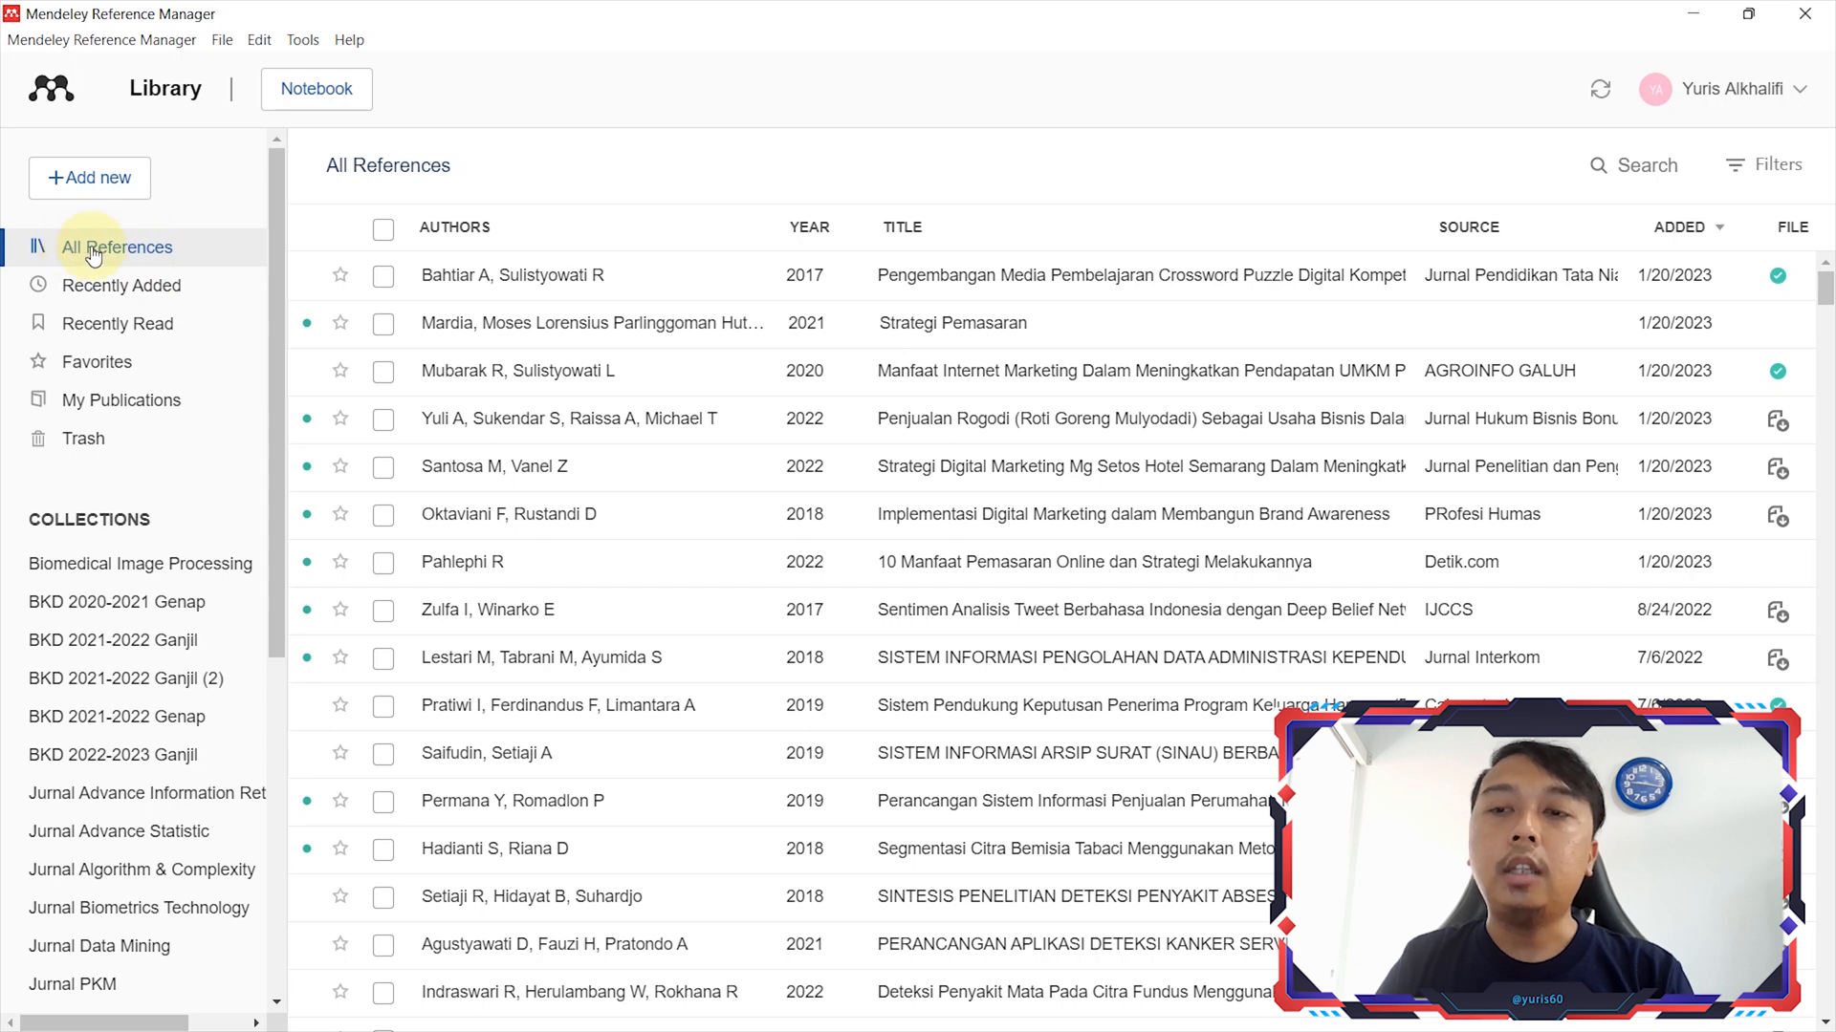
Look through the Recently Added, Recently Read, Favorites, My Publications and Trash views and the list of collections
click(142, 290)
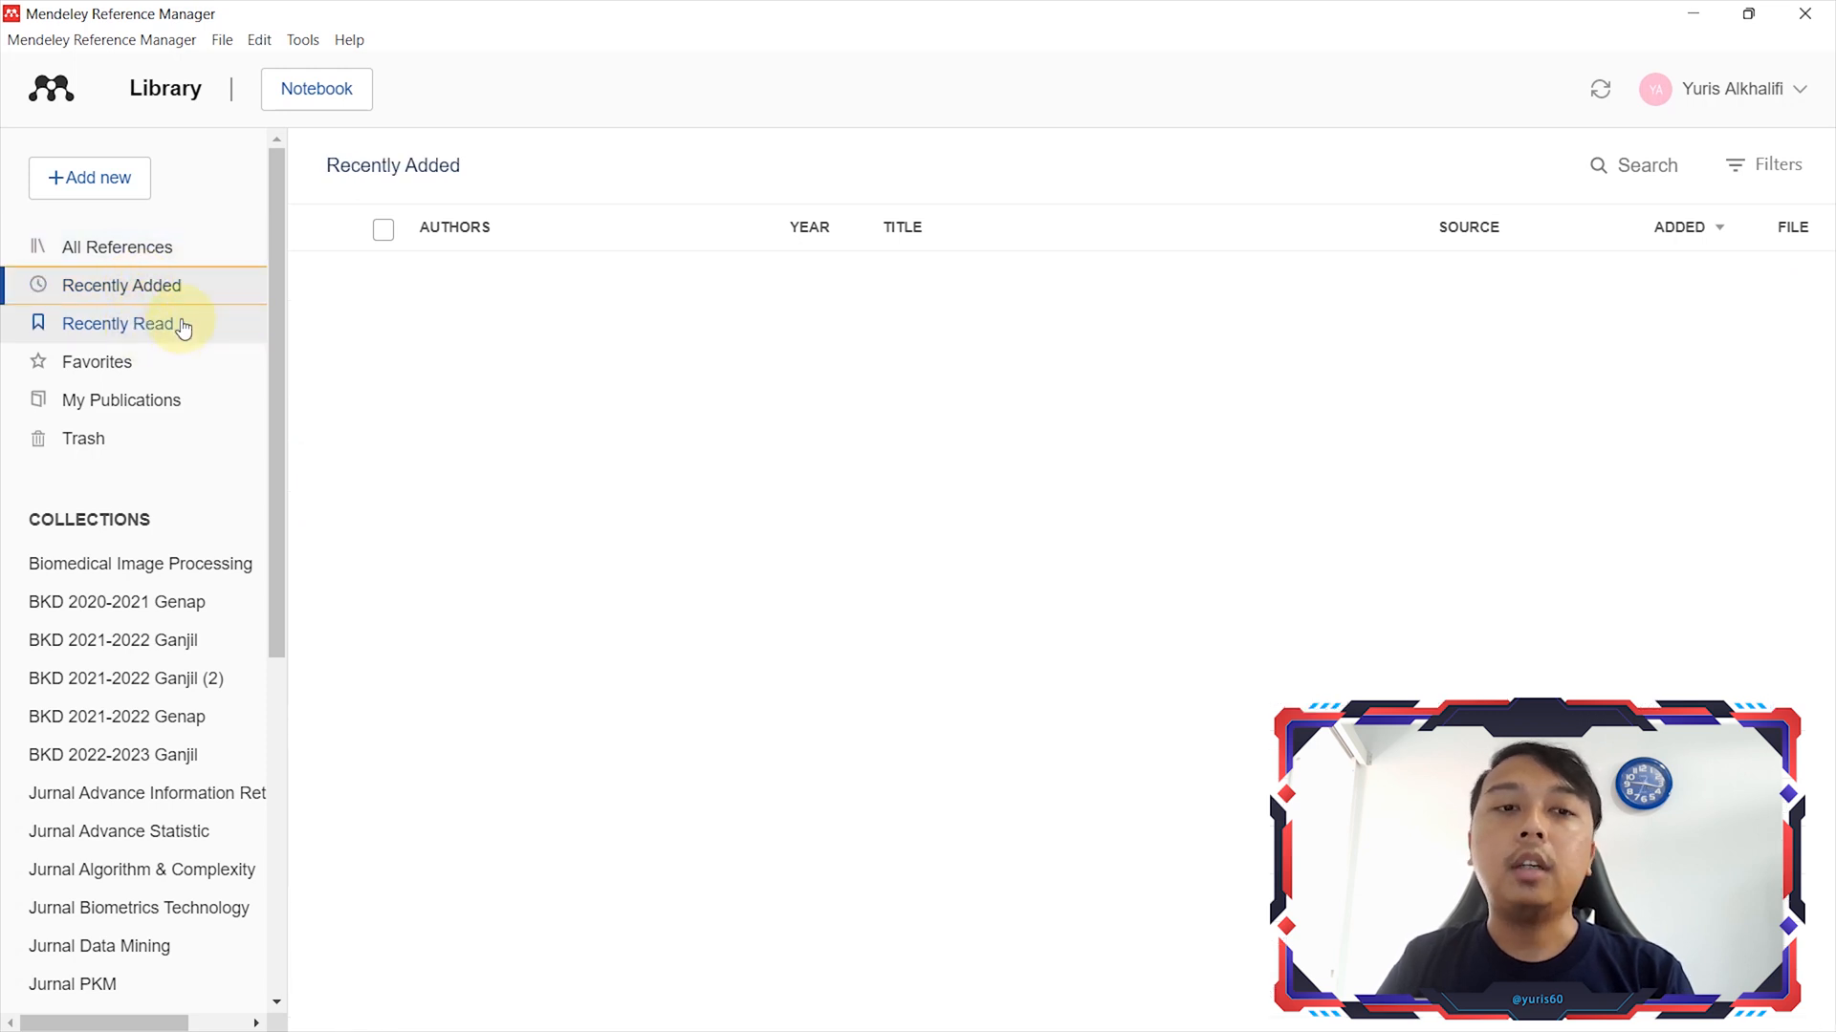
click(182, 326)
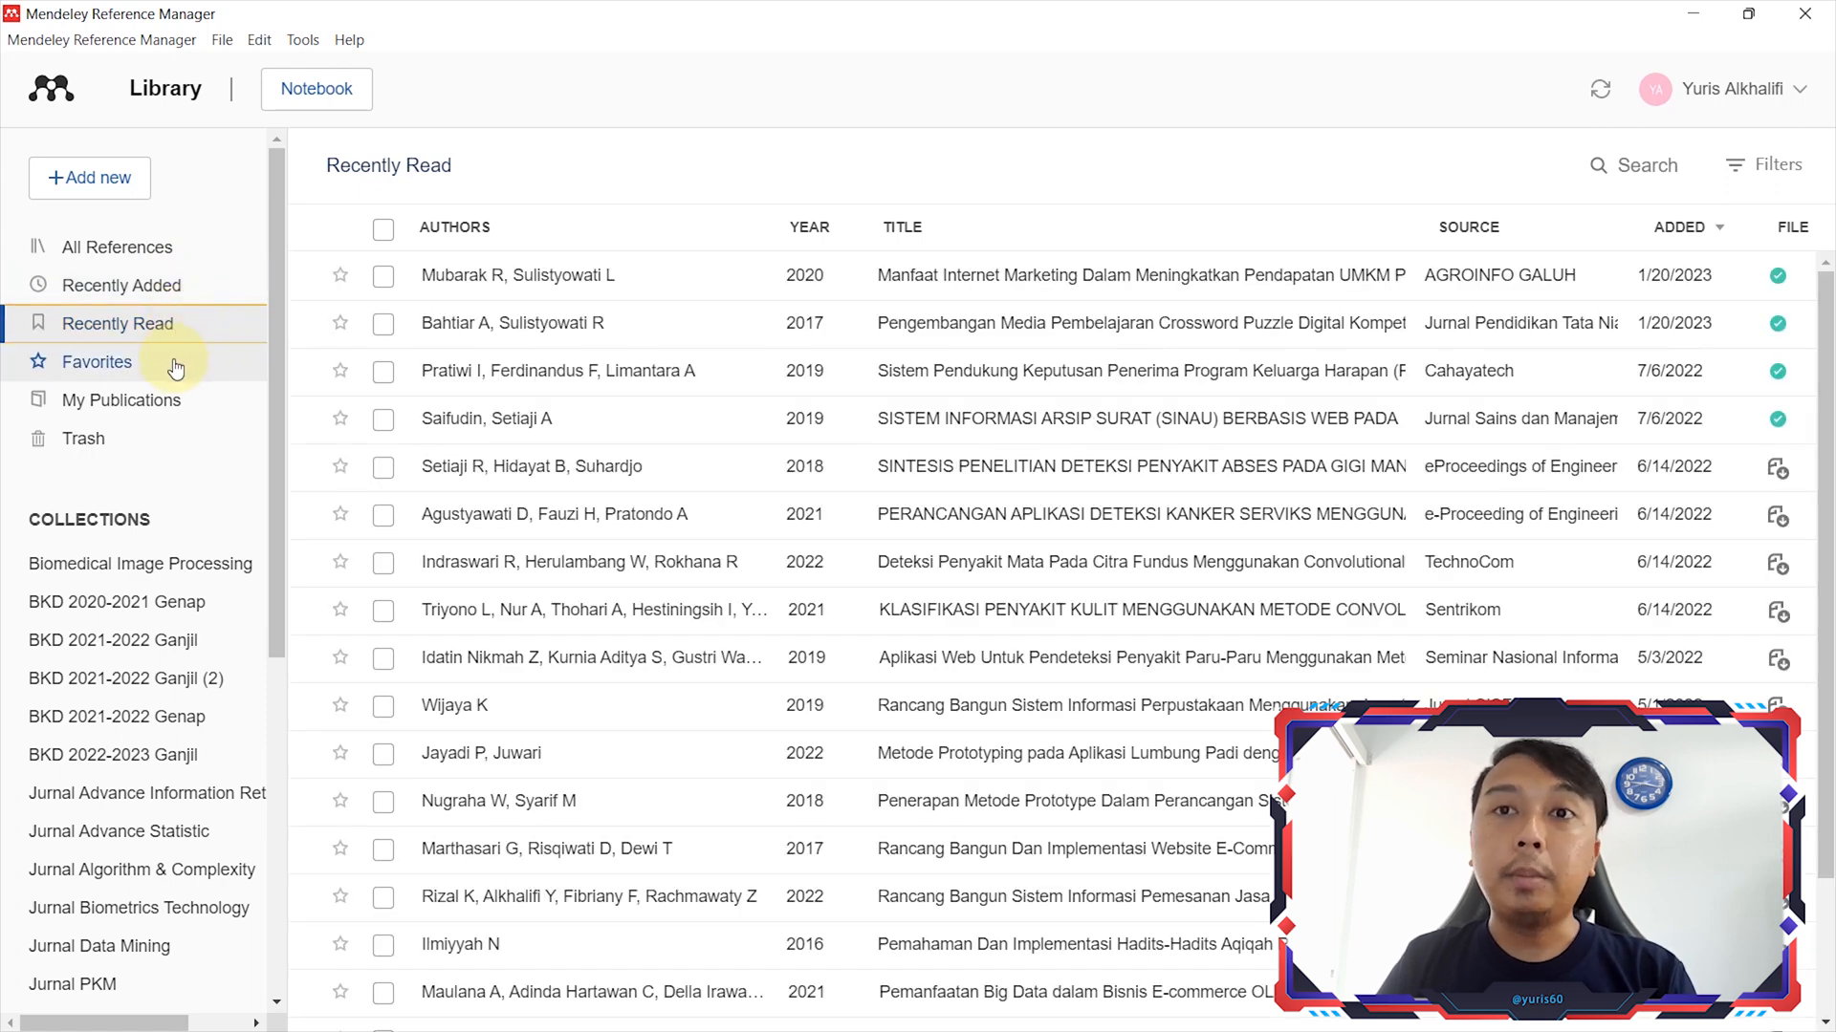
click(175, 366)
click(220, 327)
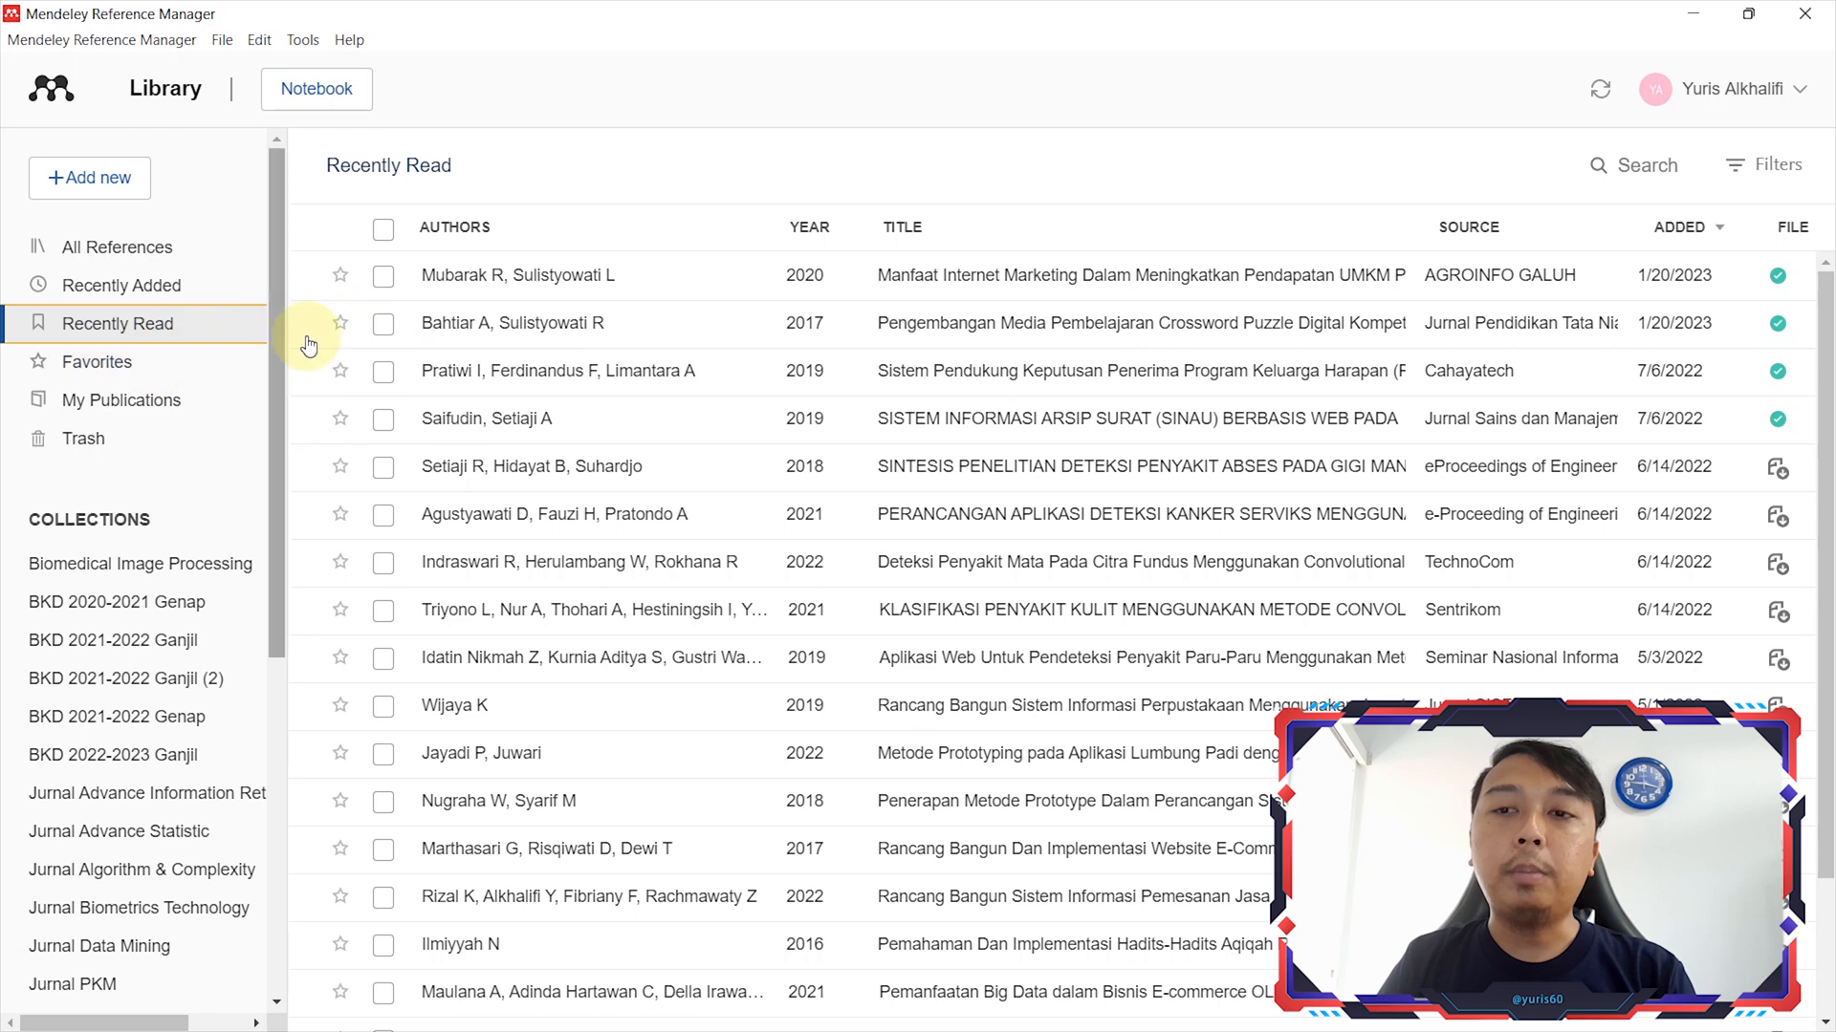
click(151, 362)
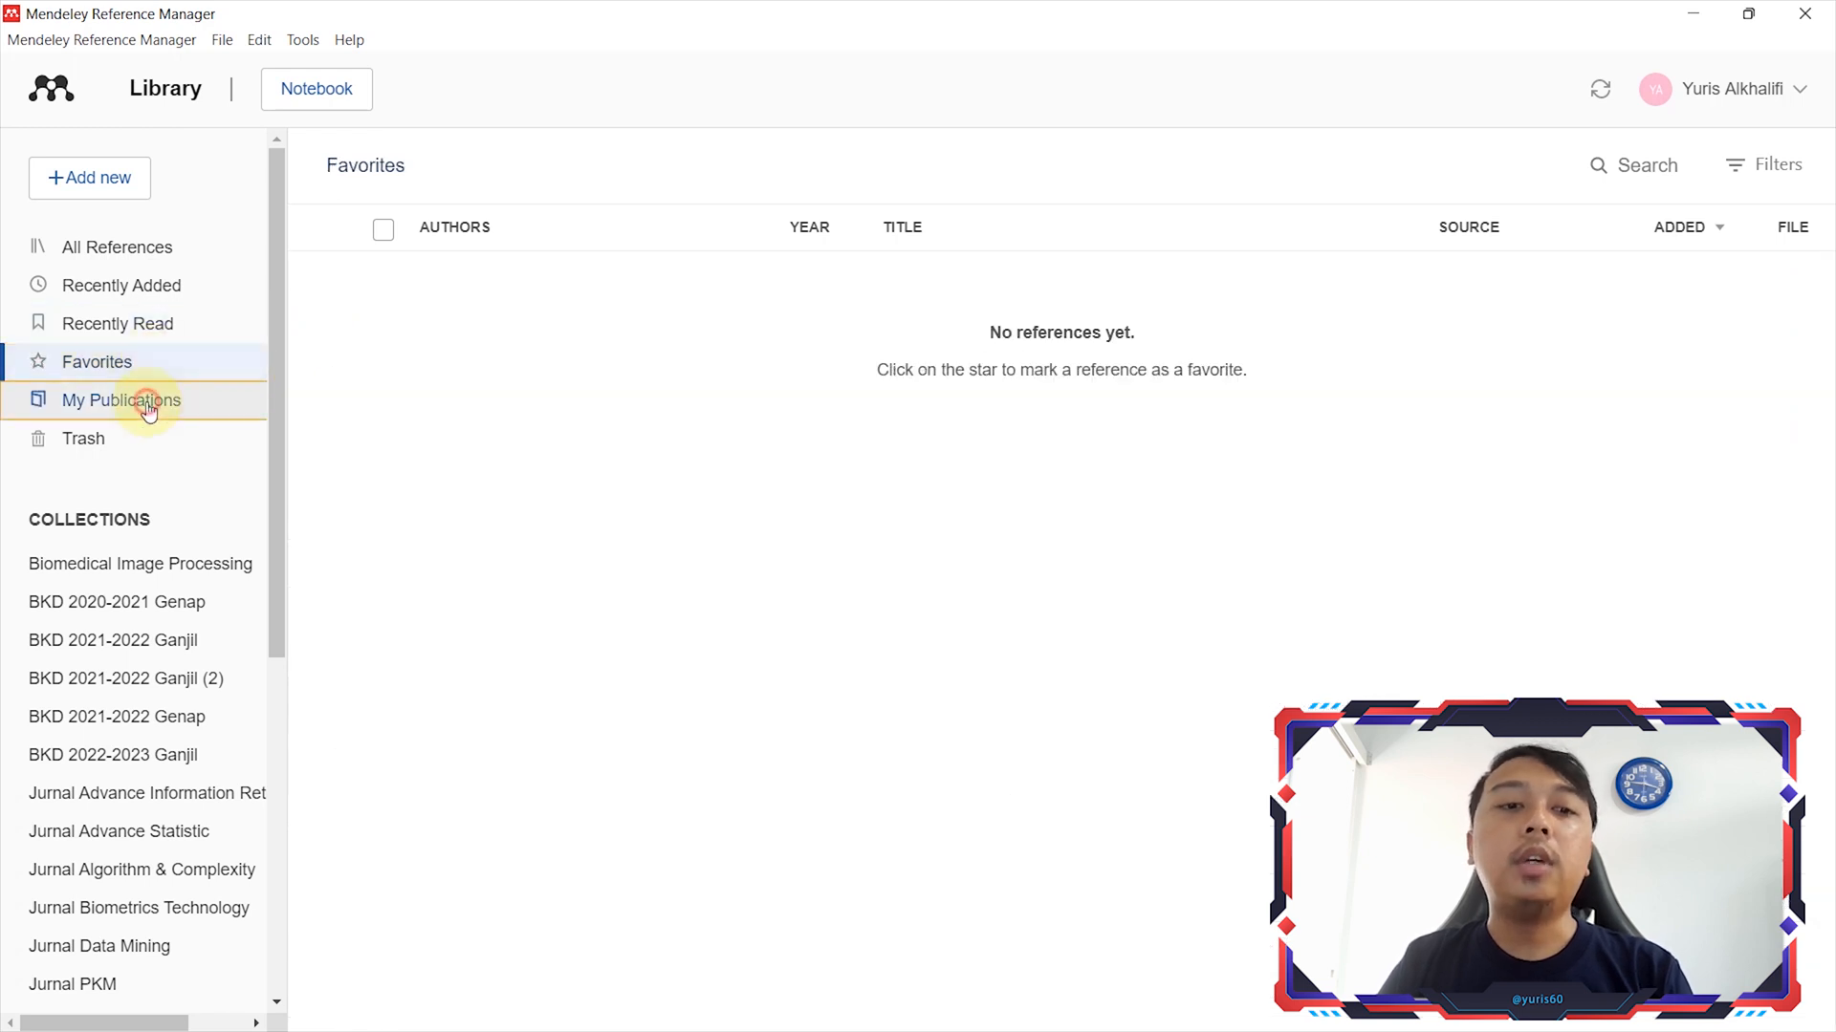
click(146, 406)
click(139, 444)
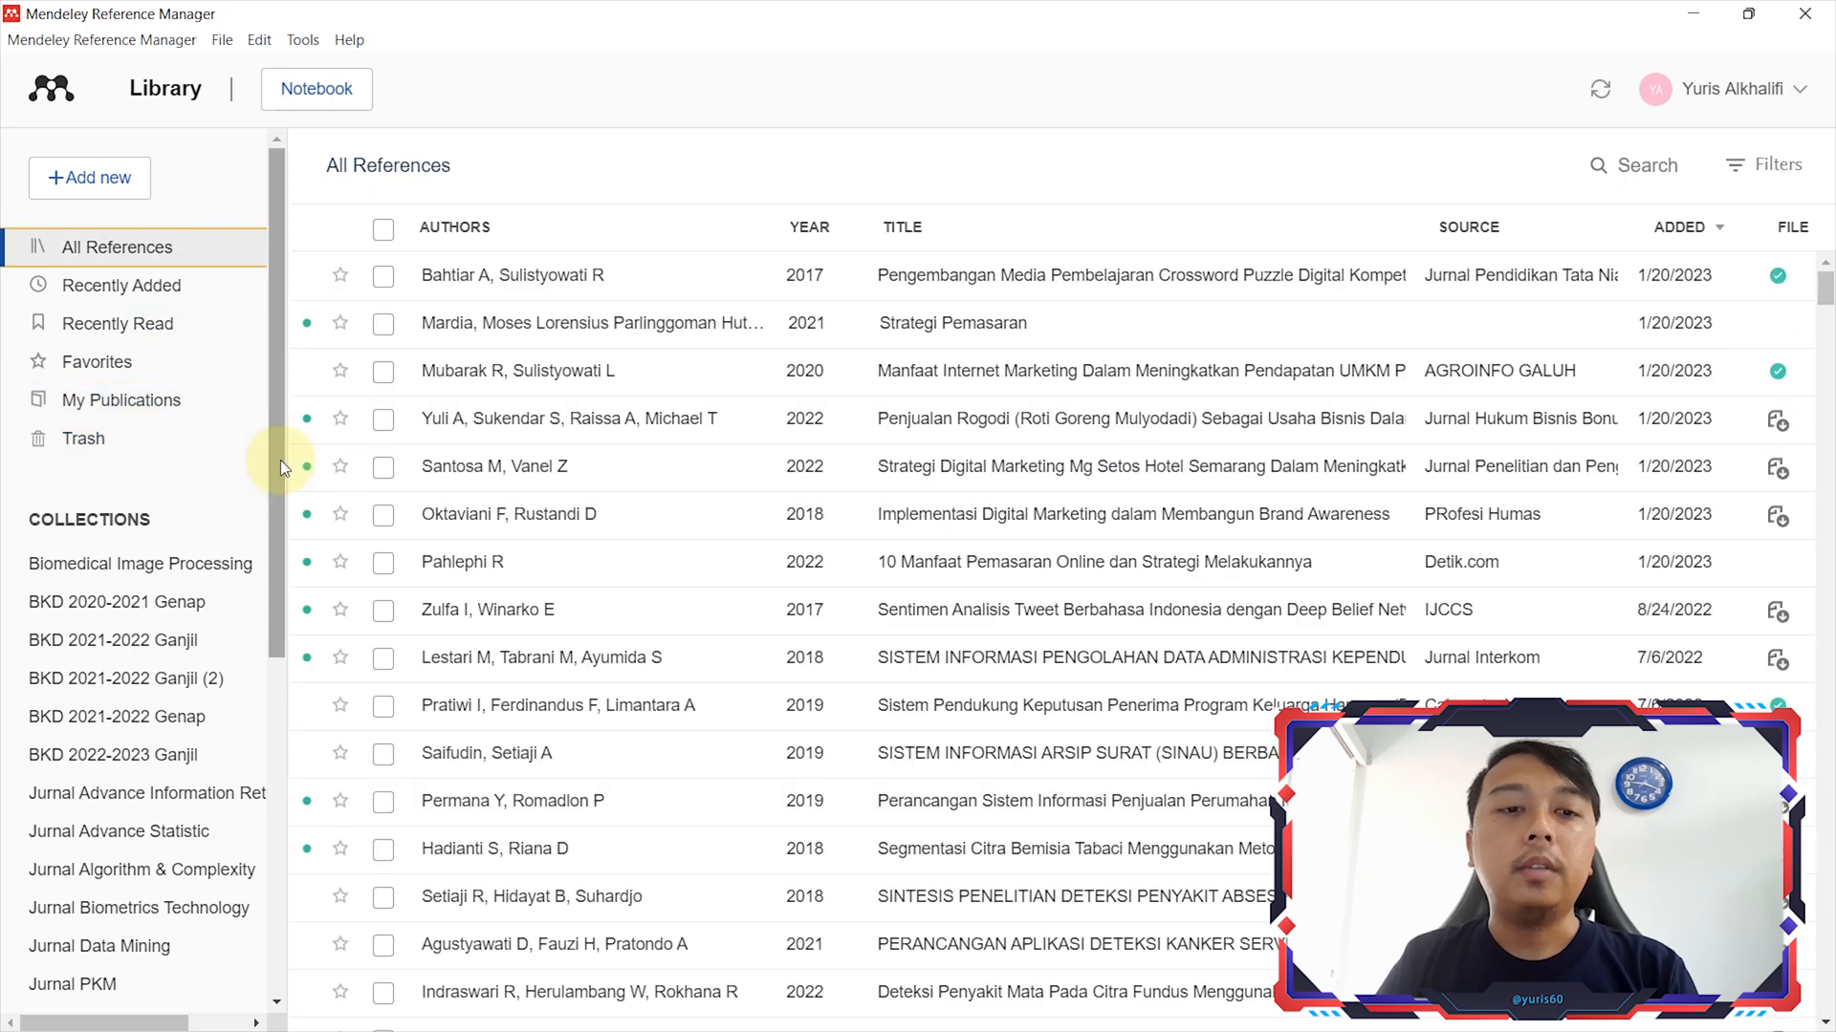
drag(281, 464, 282, 669)
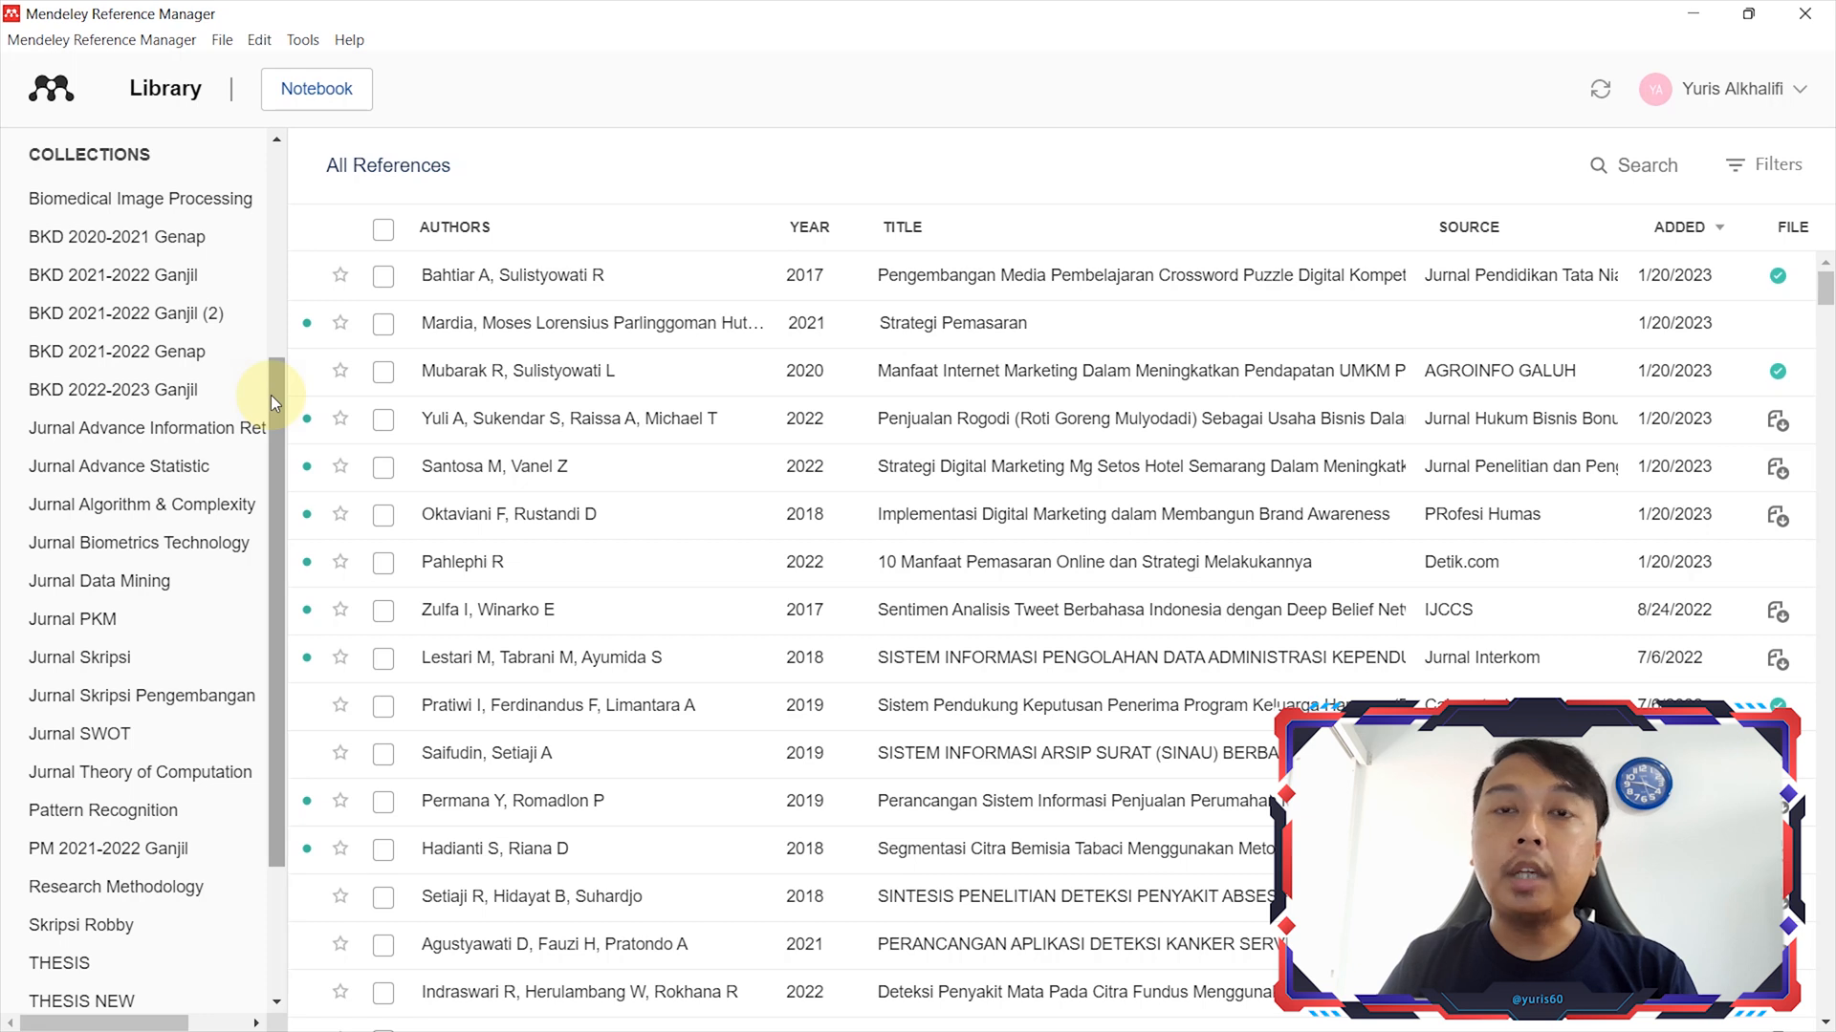
drag(272, 394, 285, 325)
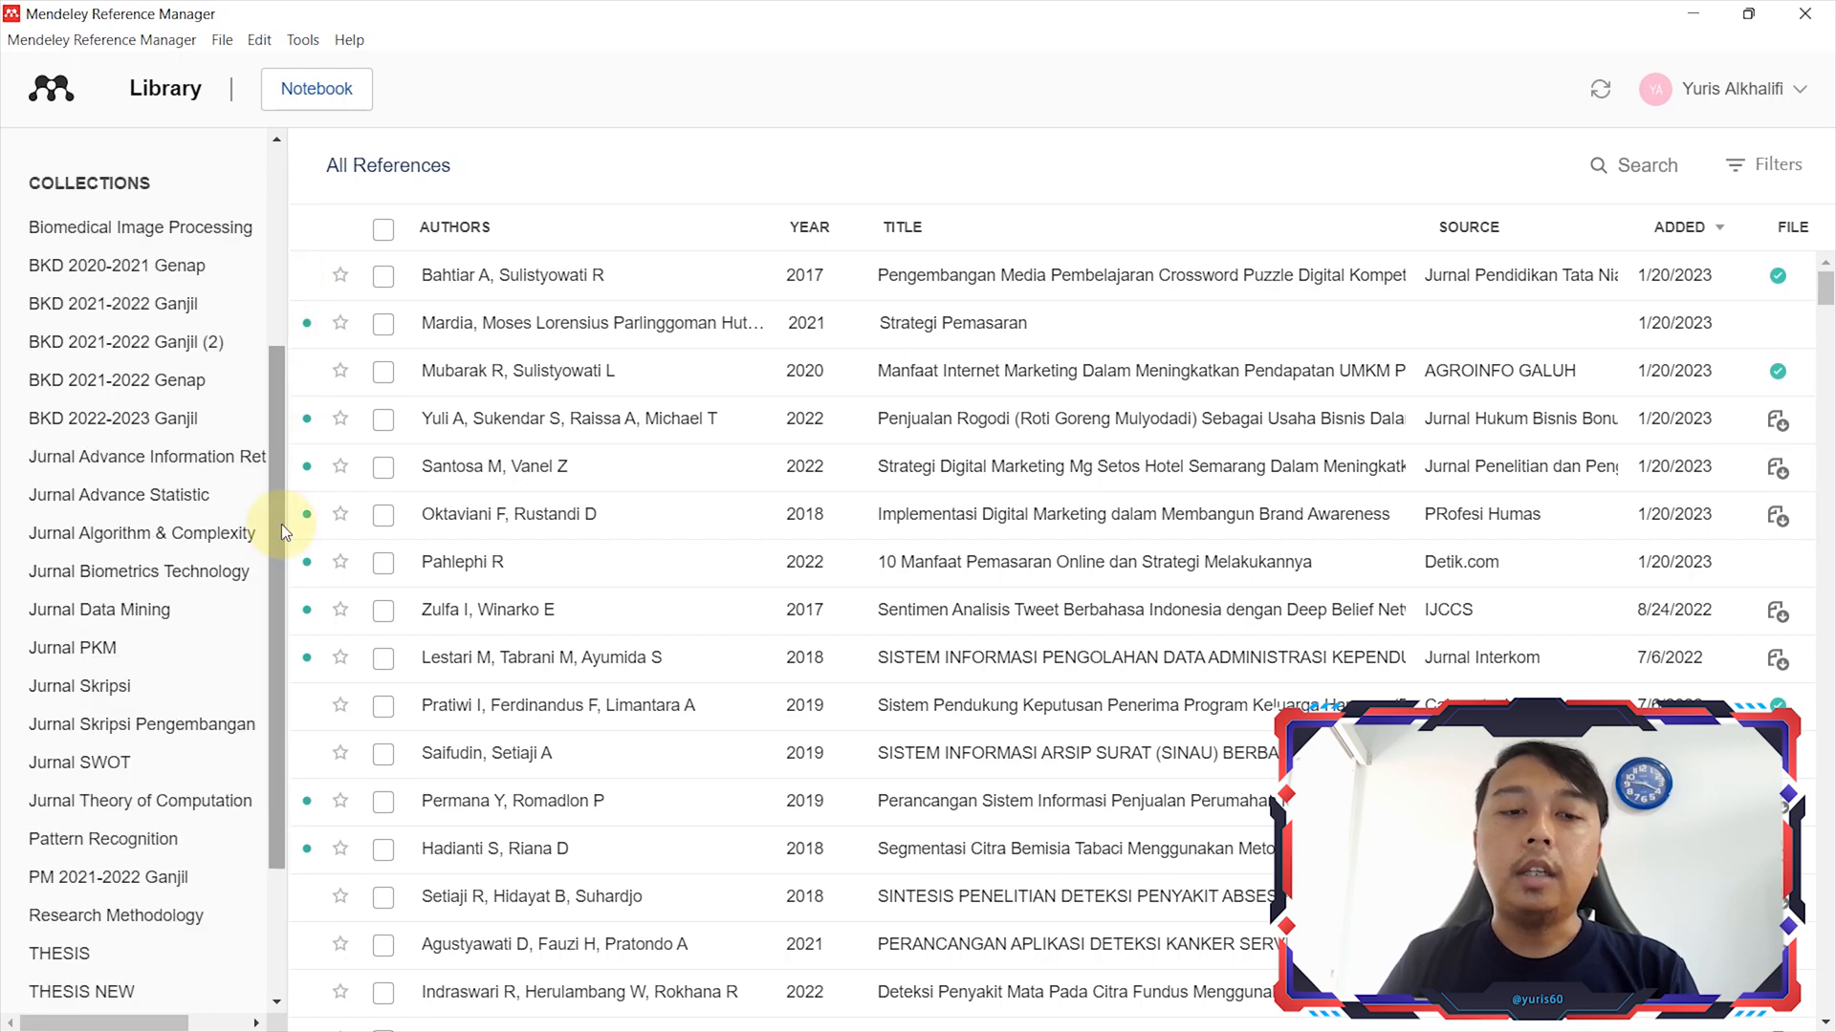
drag(281, 524, 259, 706)
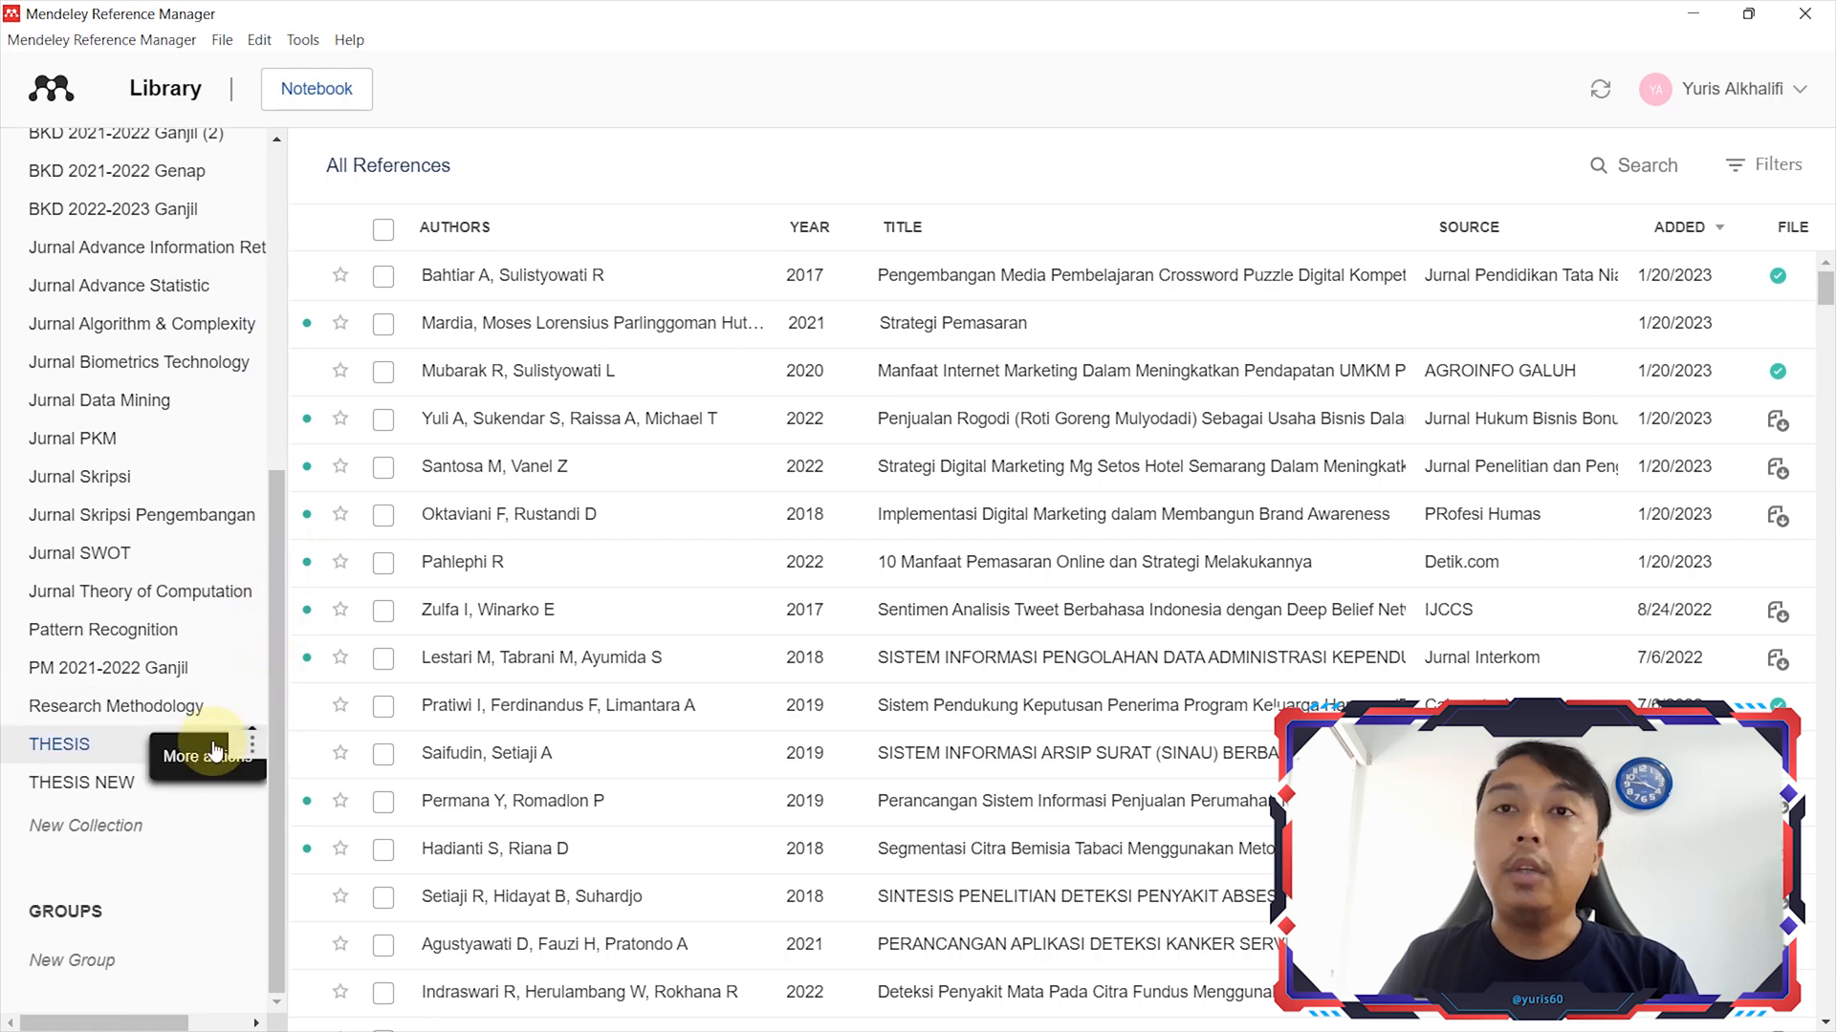
click(106, 828)
text(Tugas Mata Kuliah)
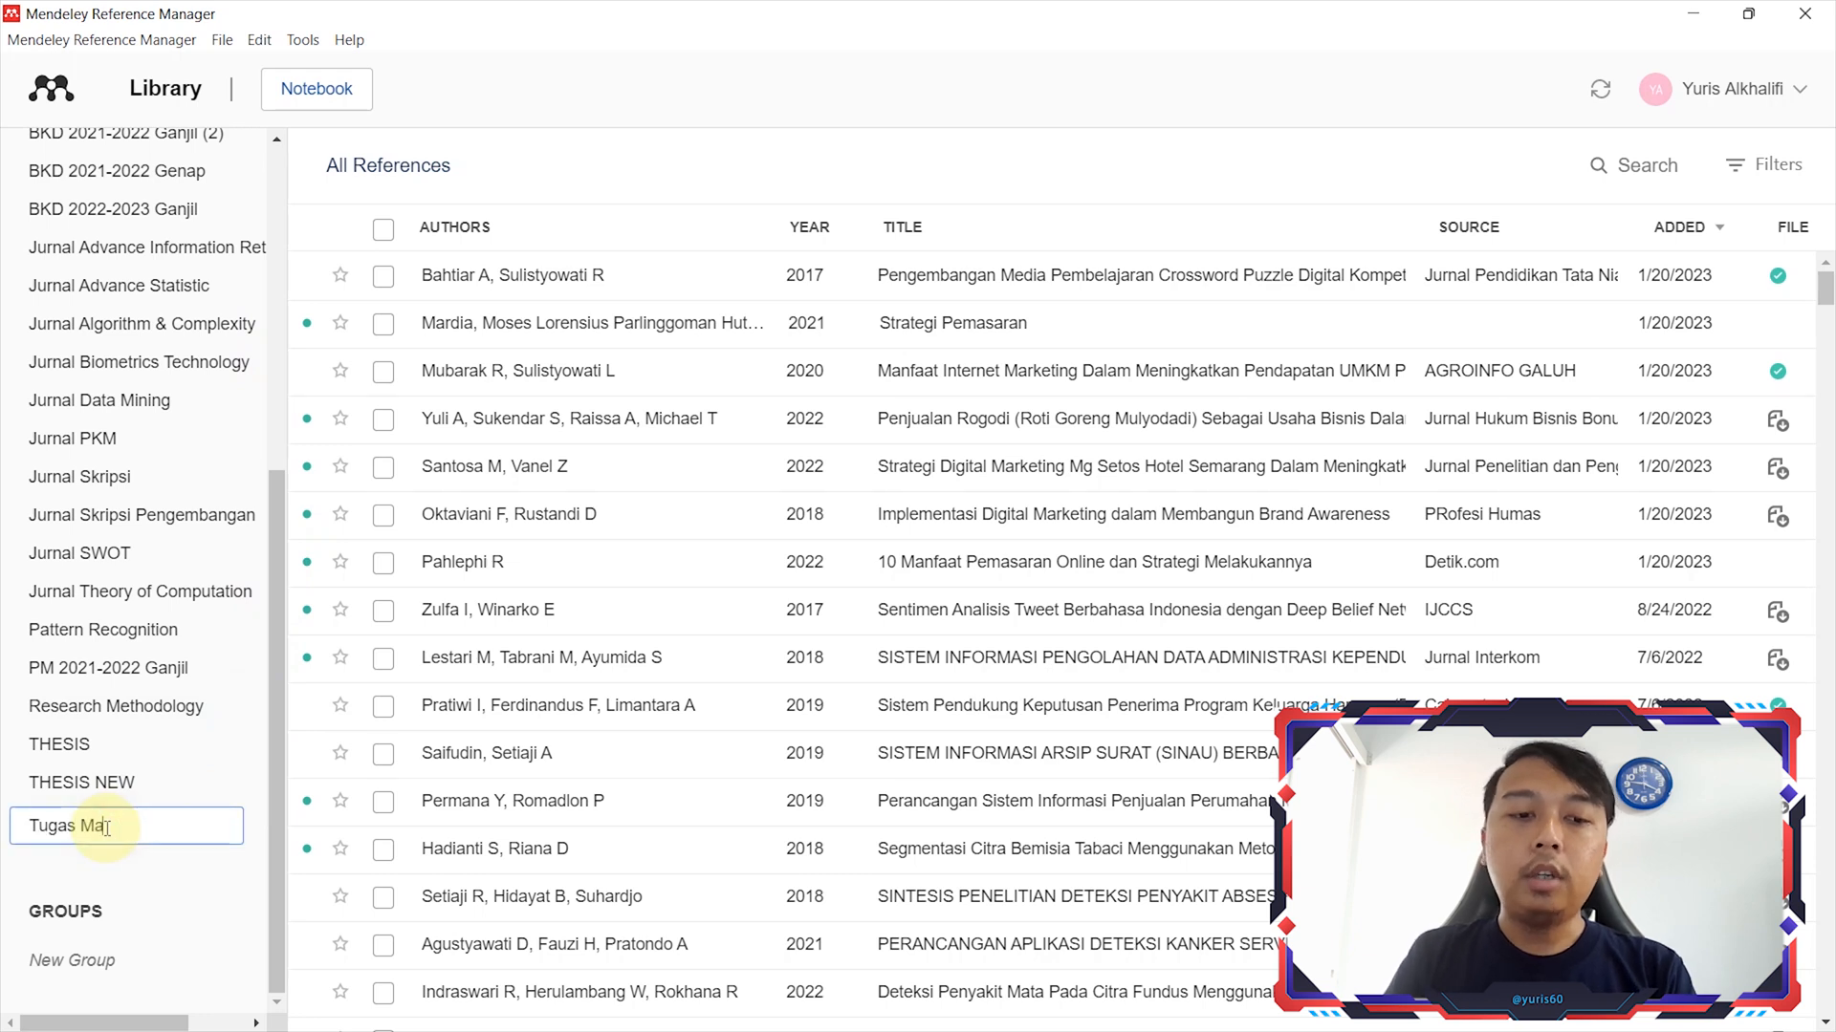
click(111, 854)
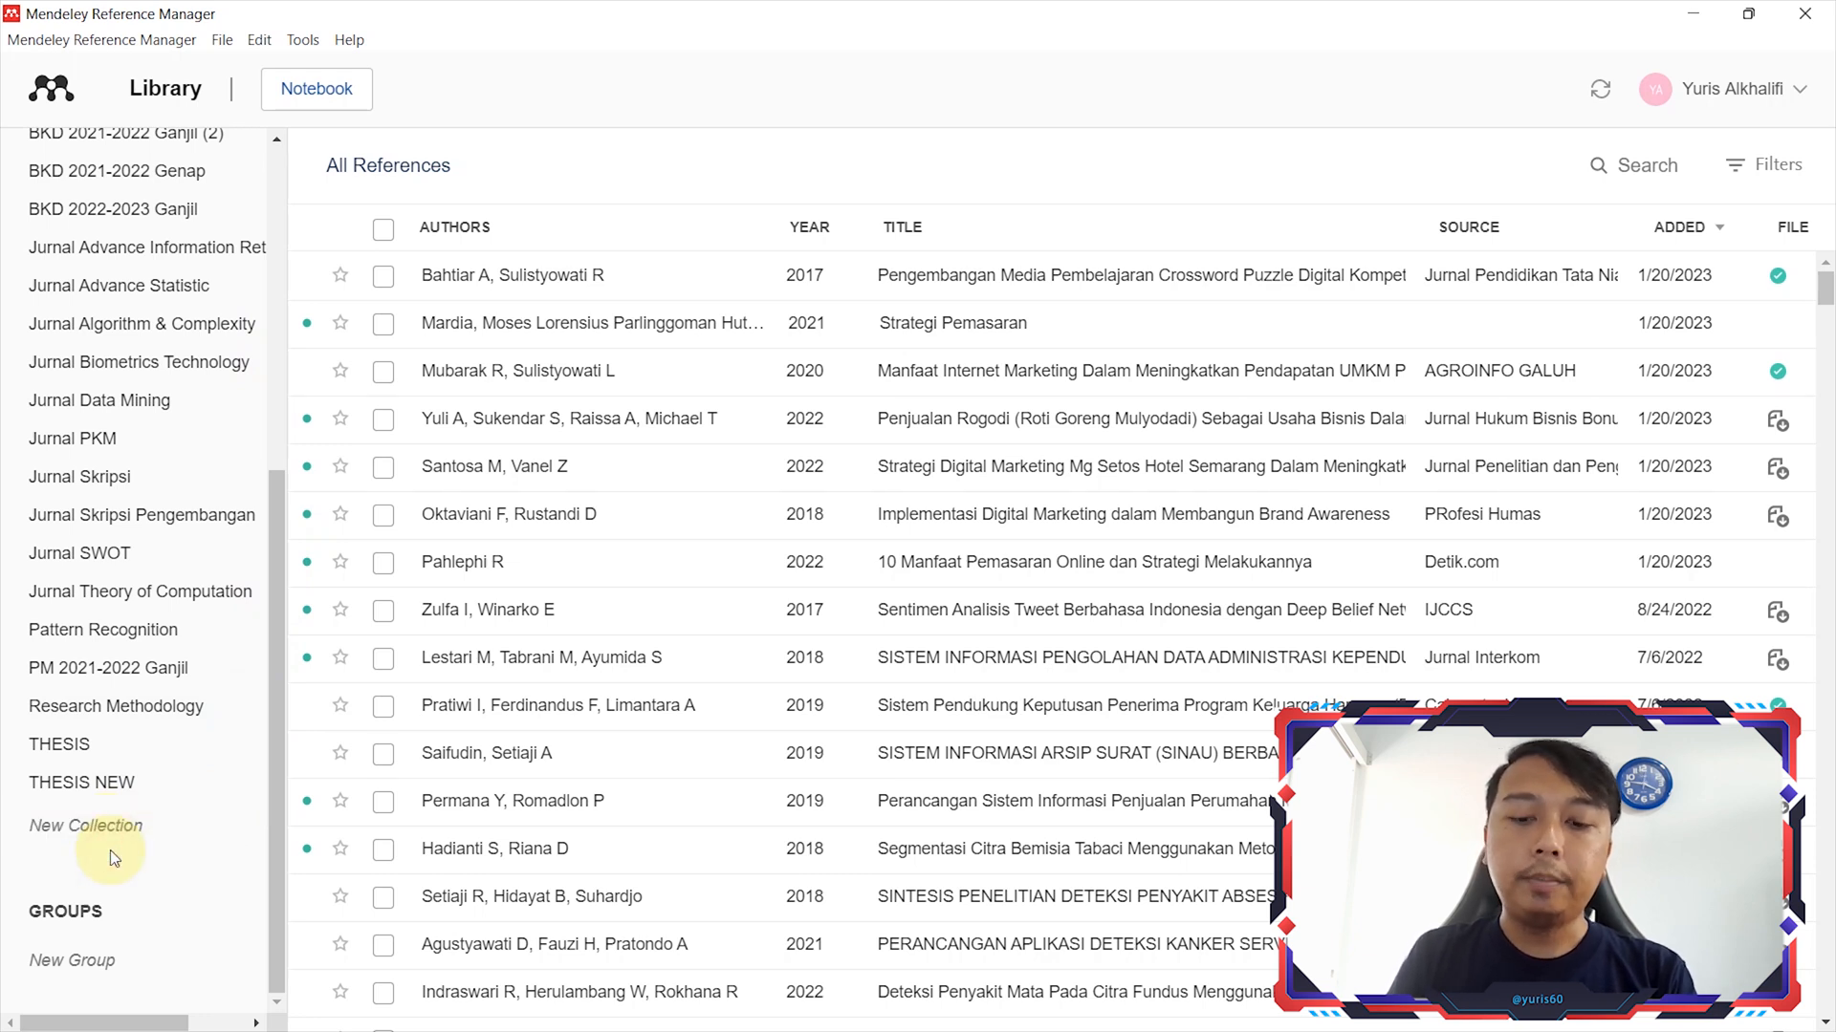
Create a new collection named Tugas Mata Kuliah and open it
click(136, 830)
text(Tugas Mata Kuliah)
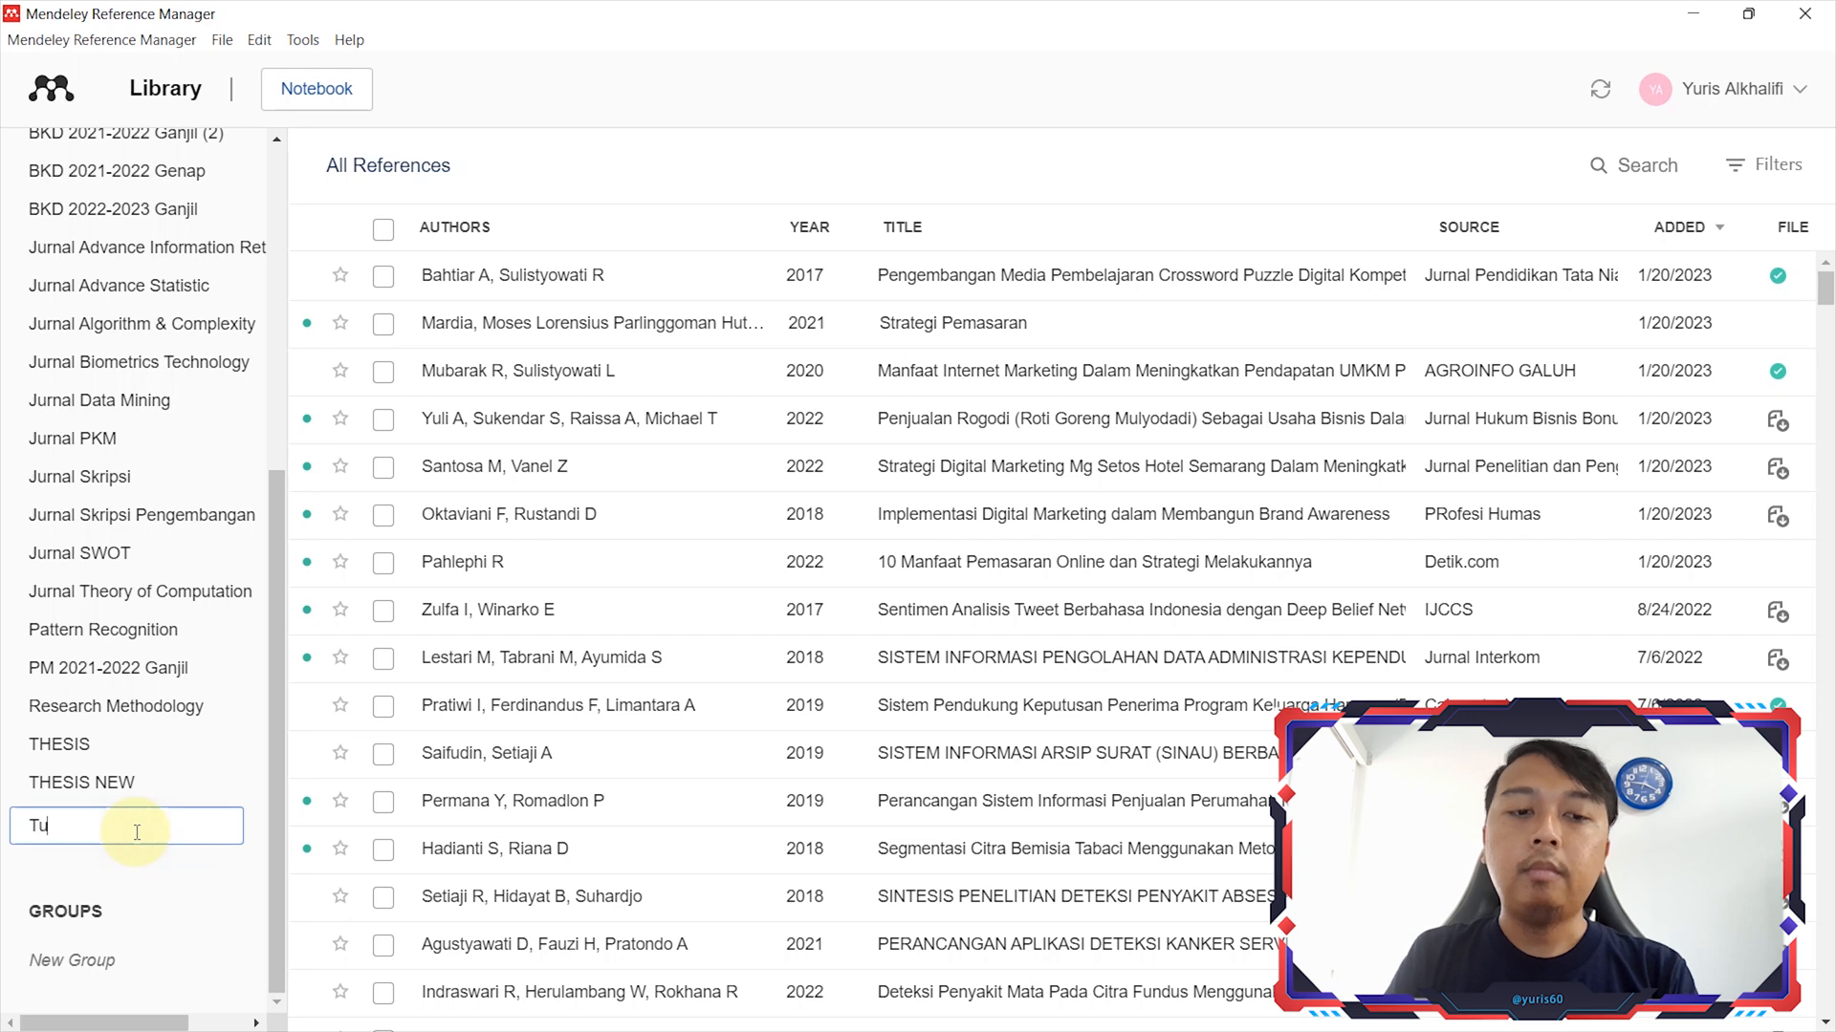
key(Return)
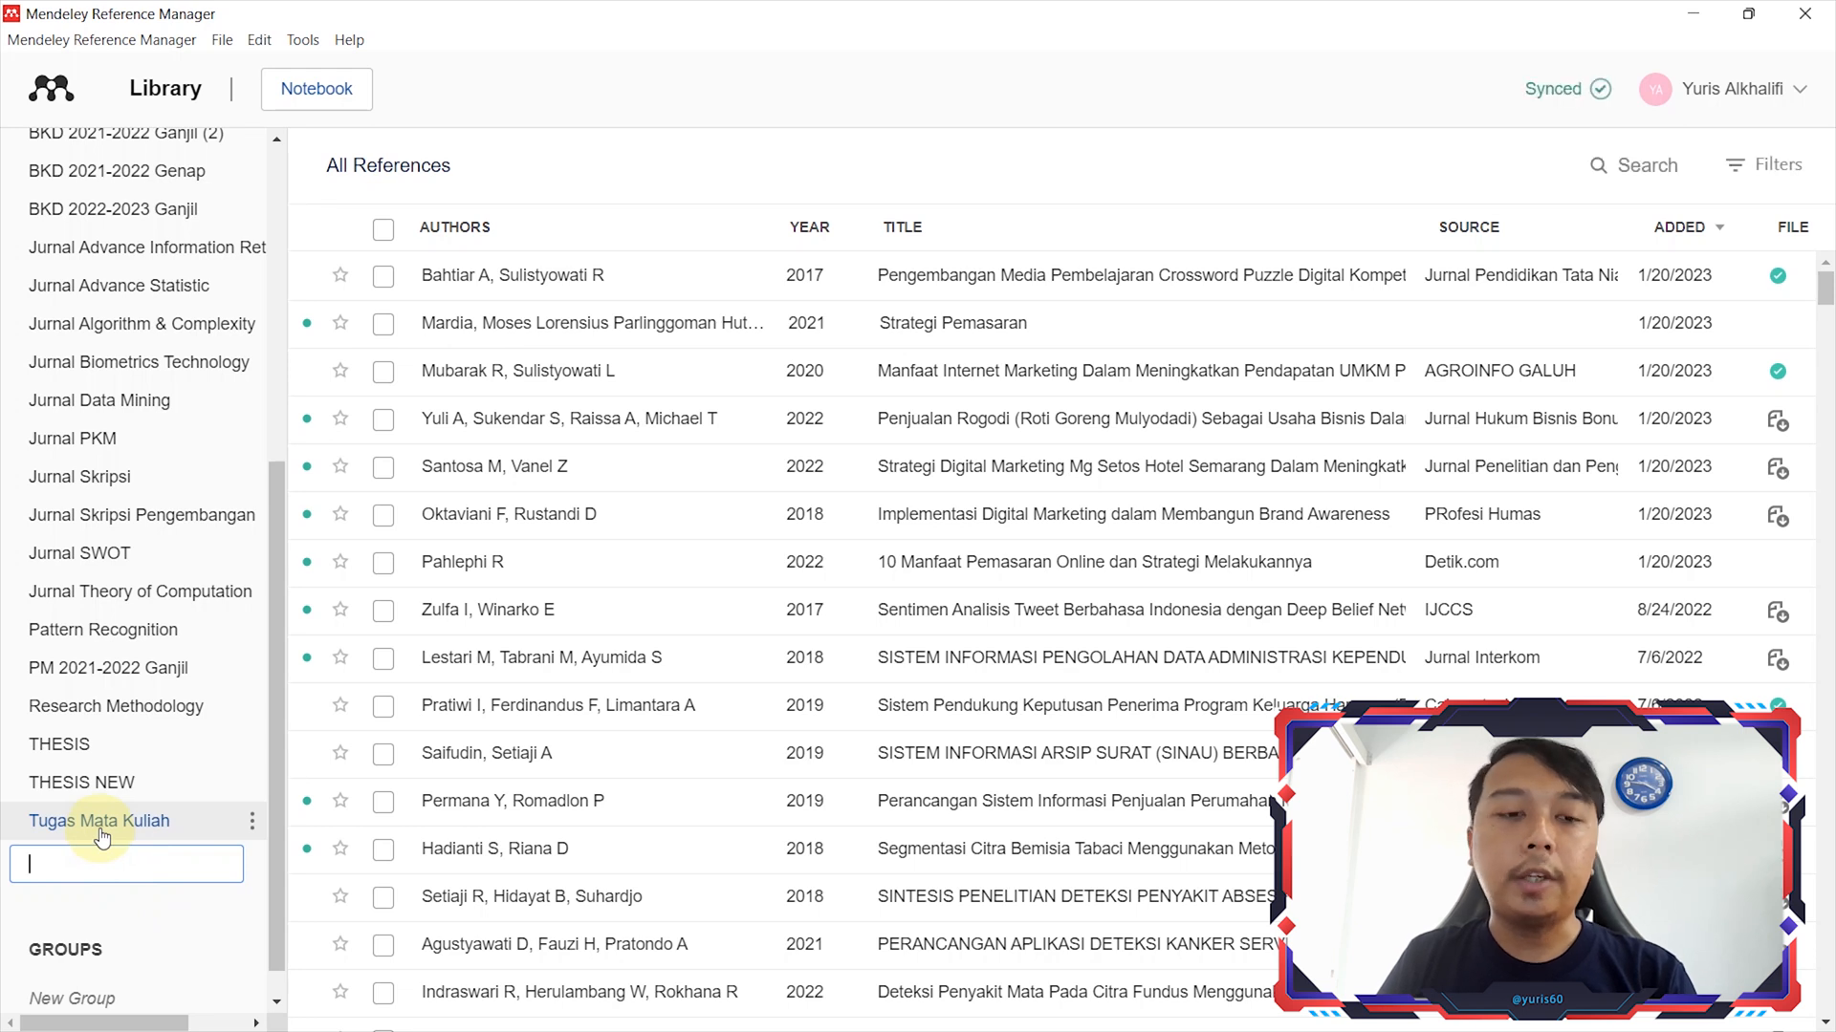
click(101, 830)
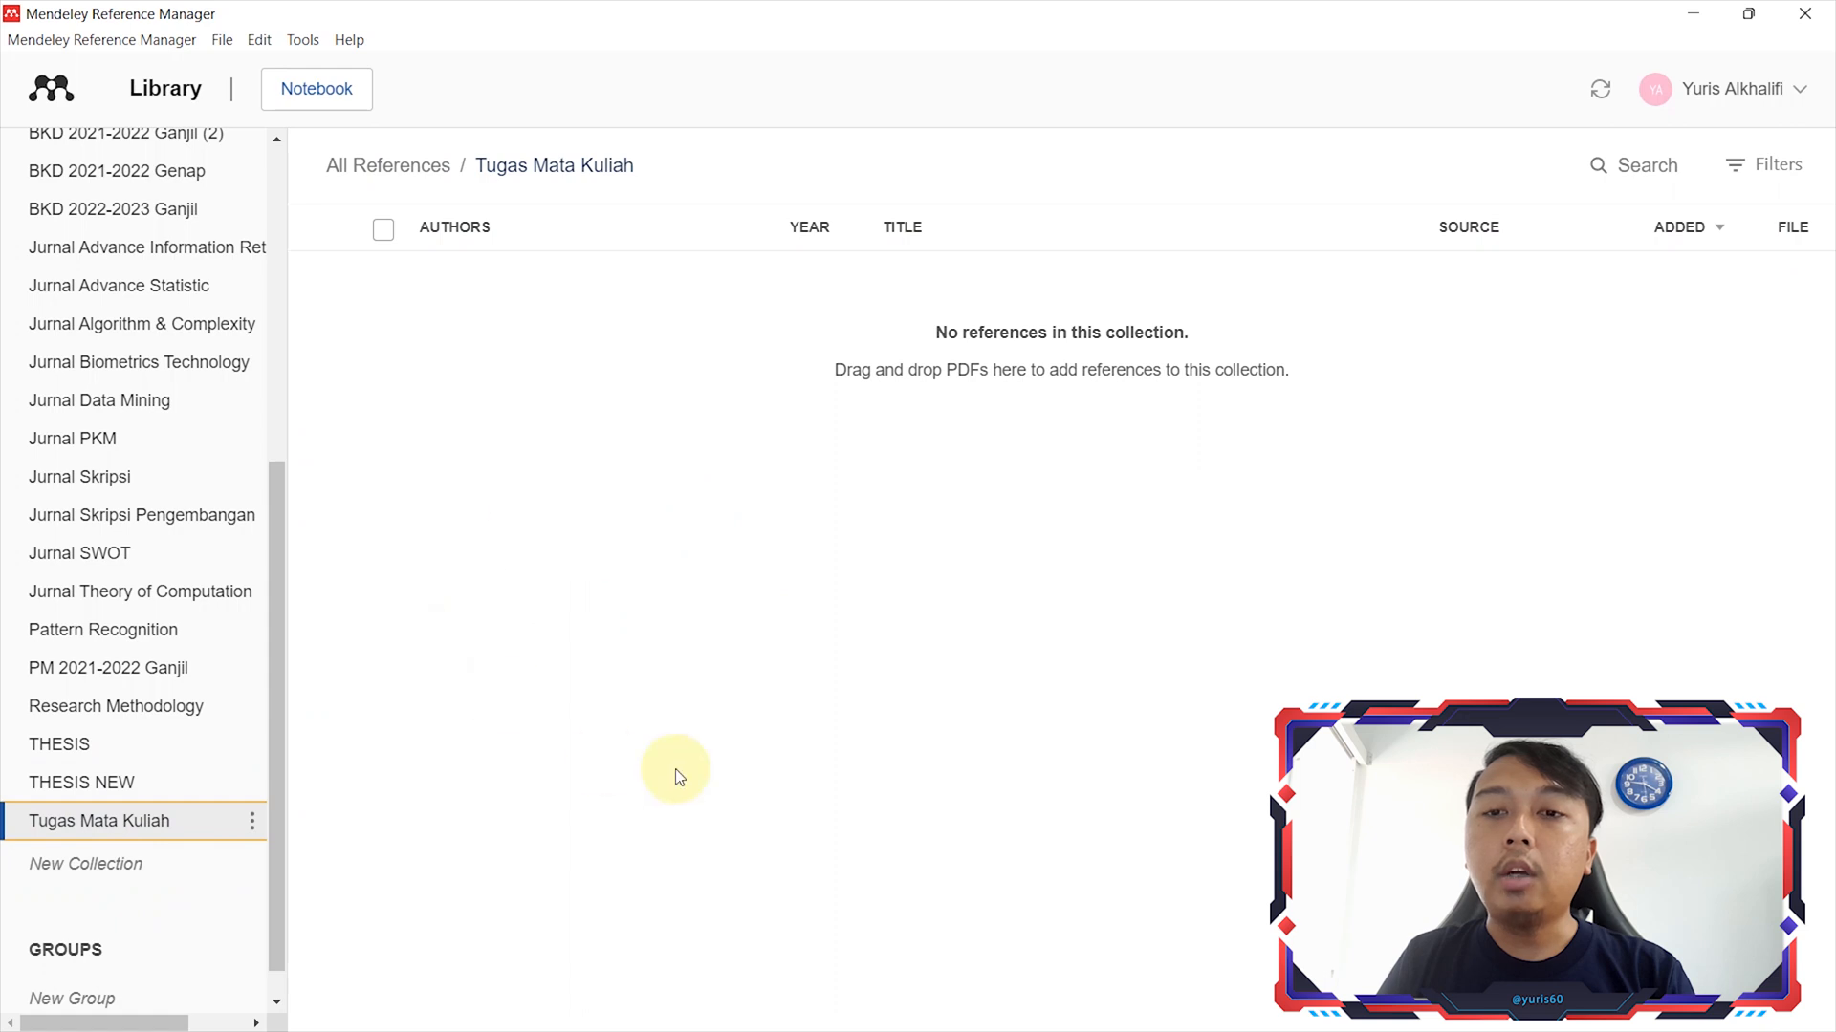
click(180, 43)
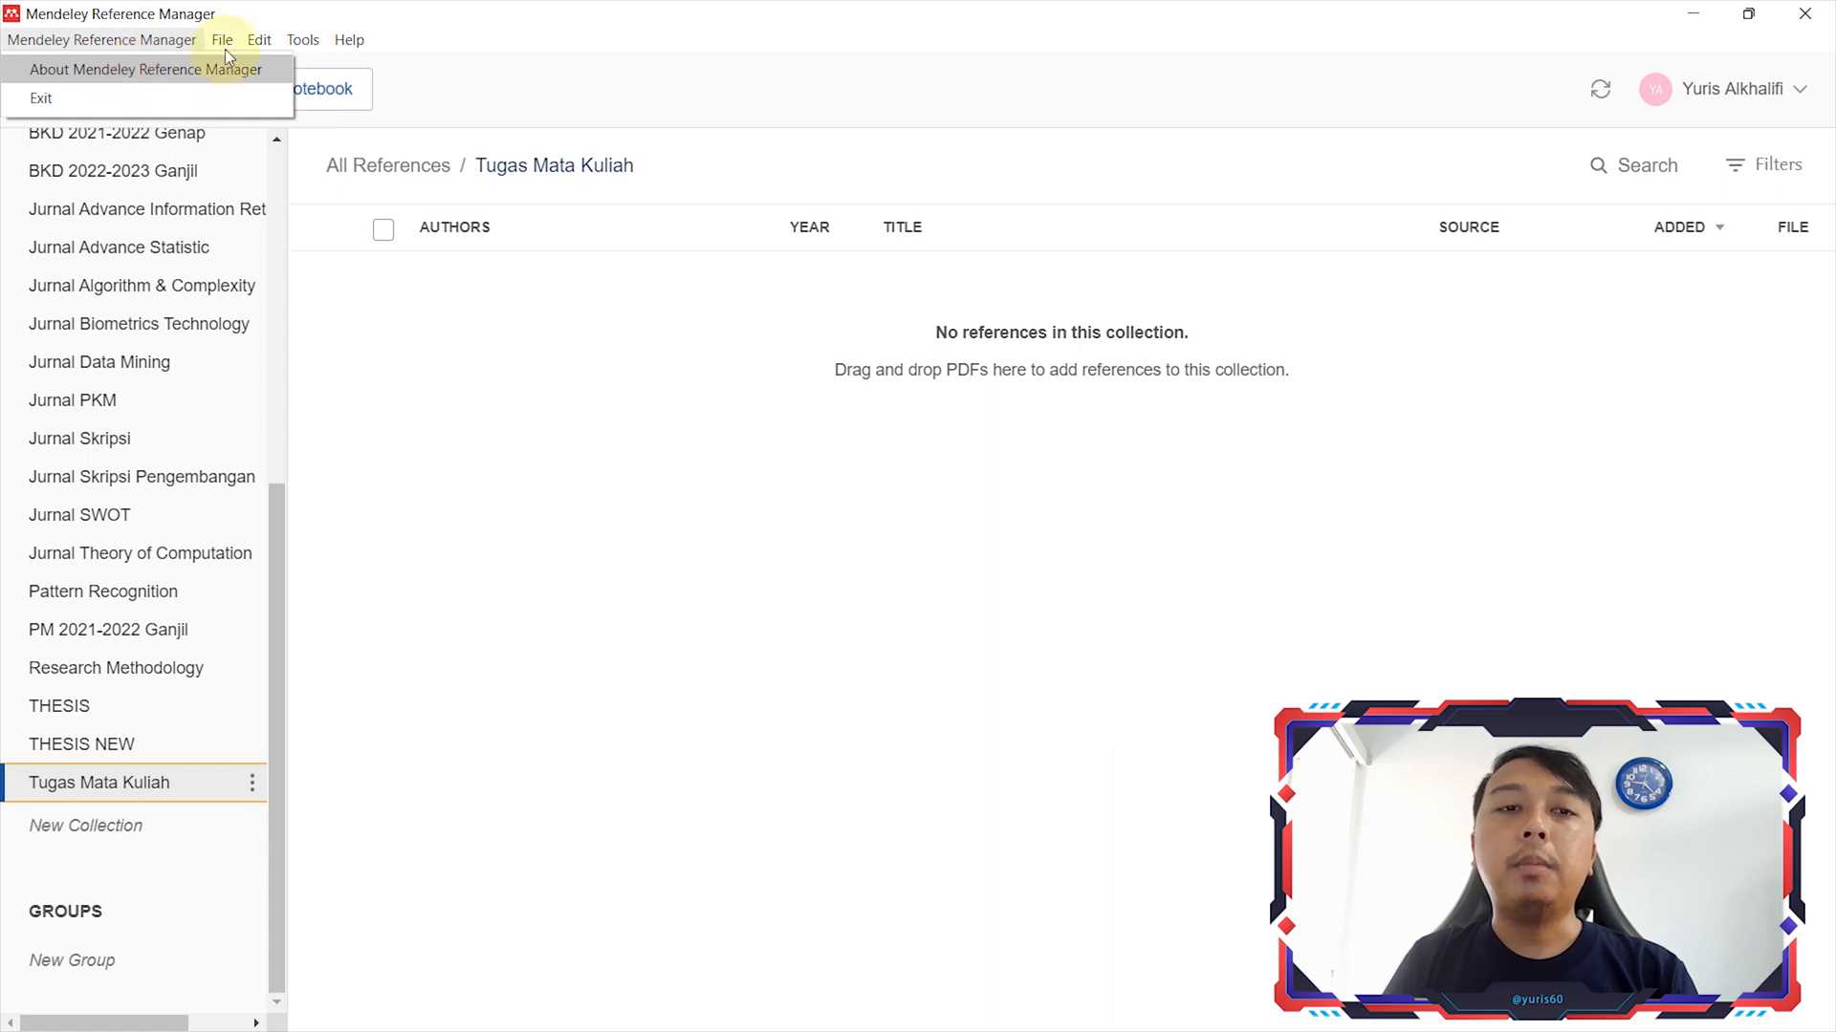
mouse_move(251, 48)
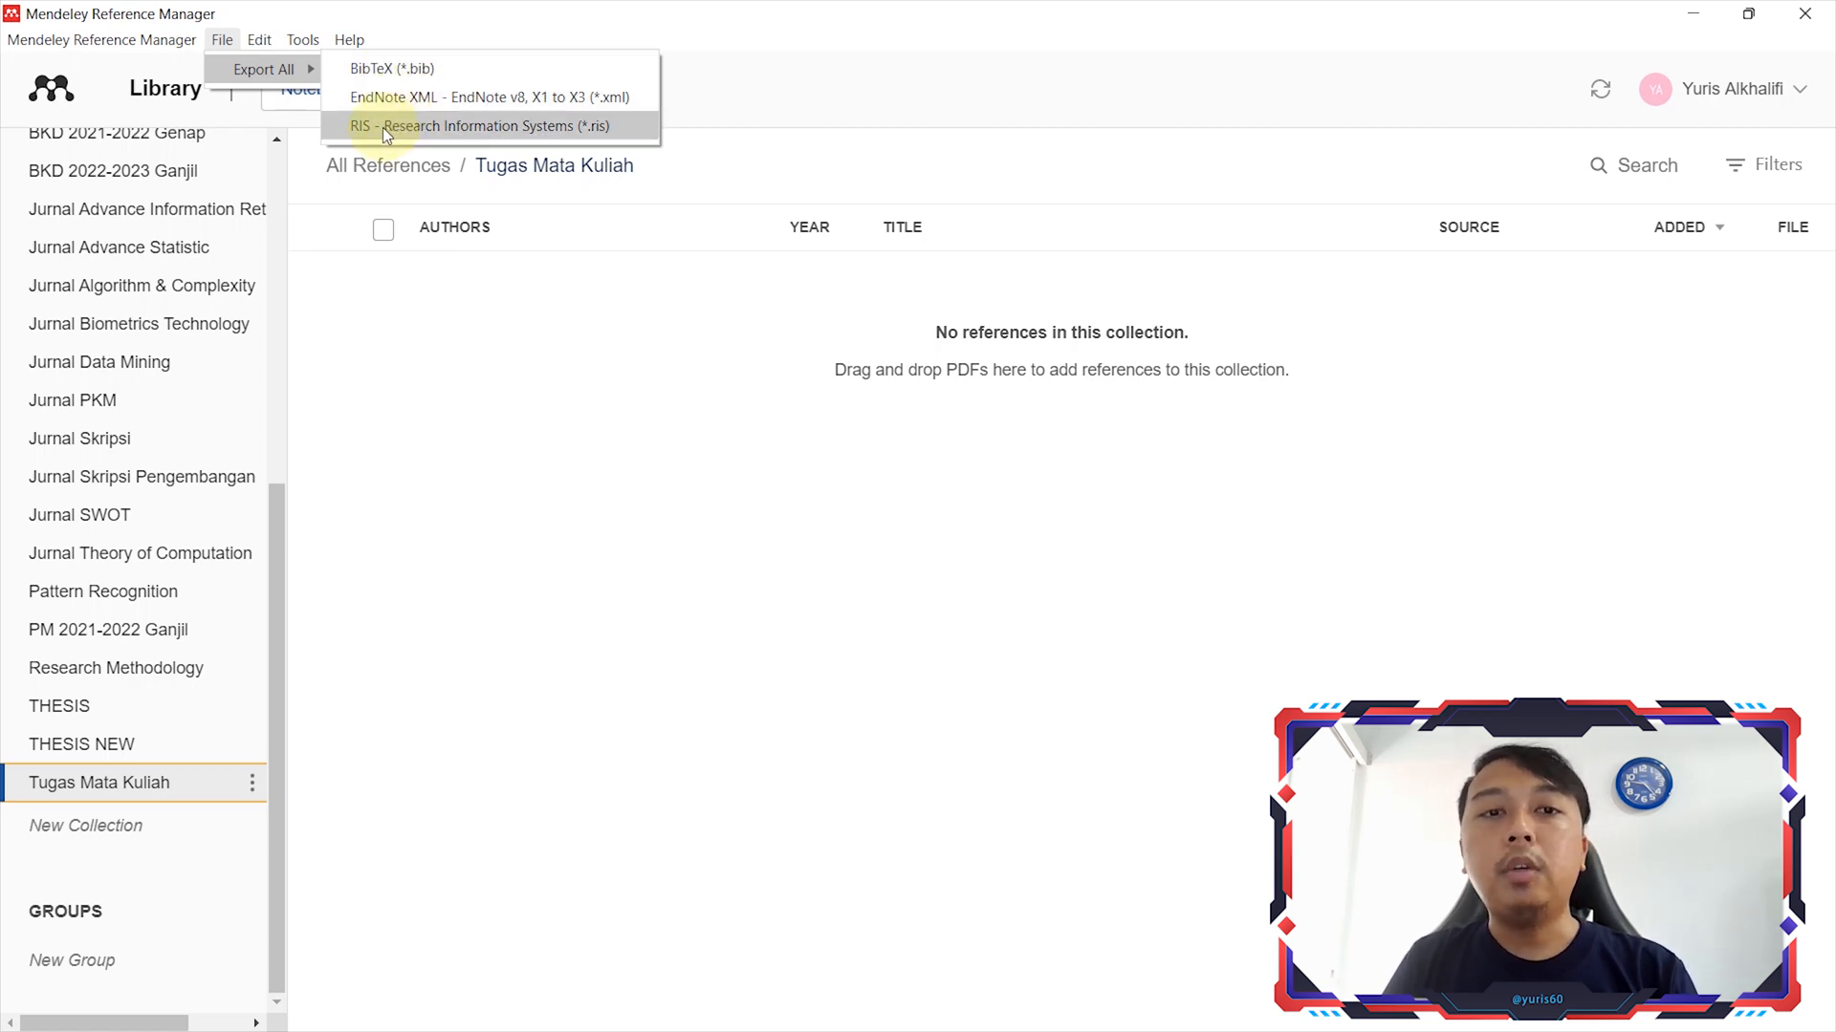
click(259, 39)
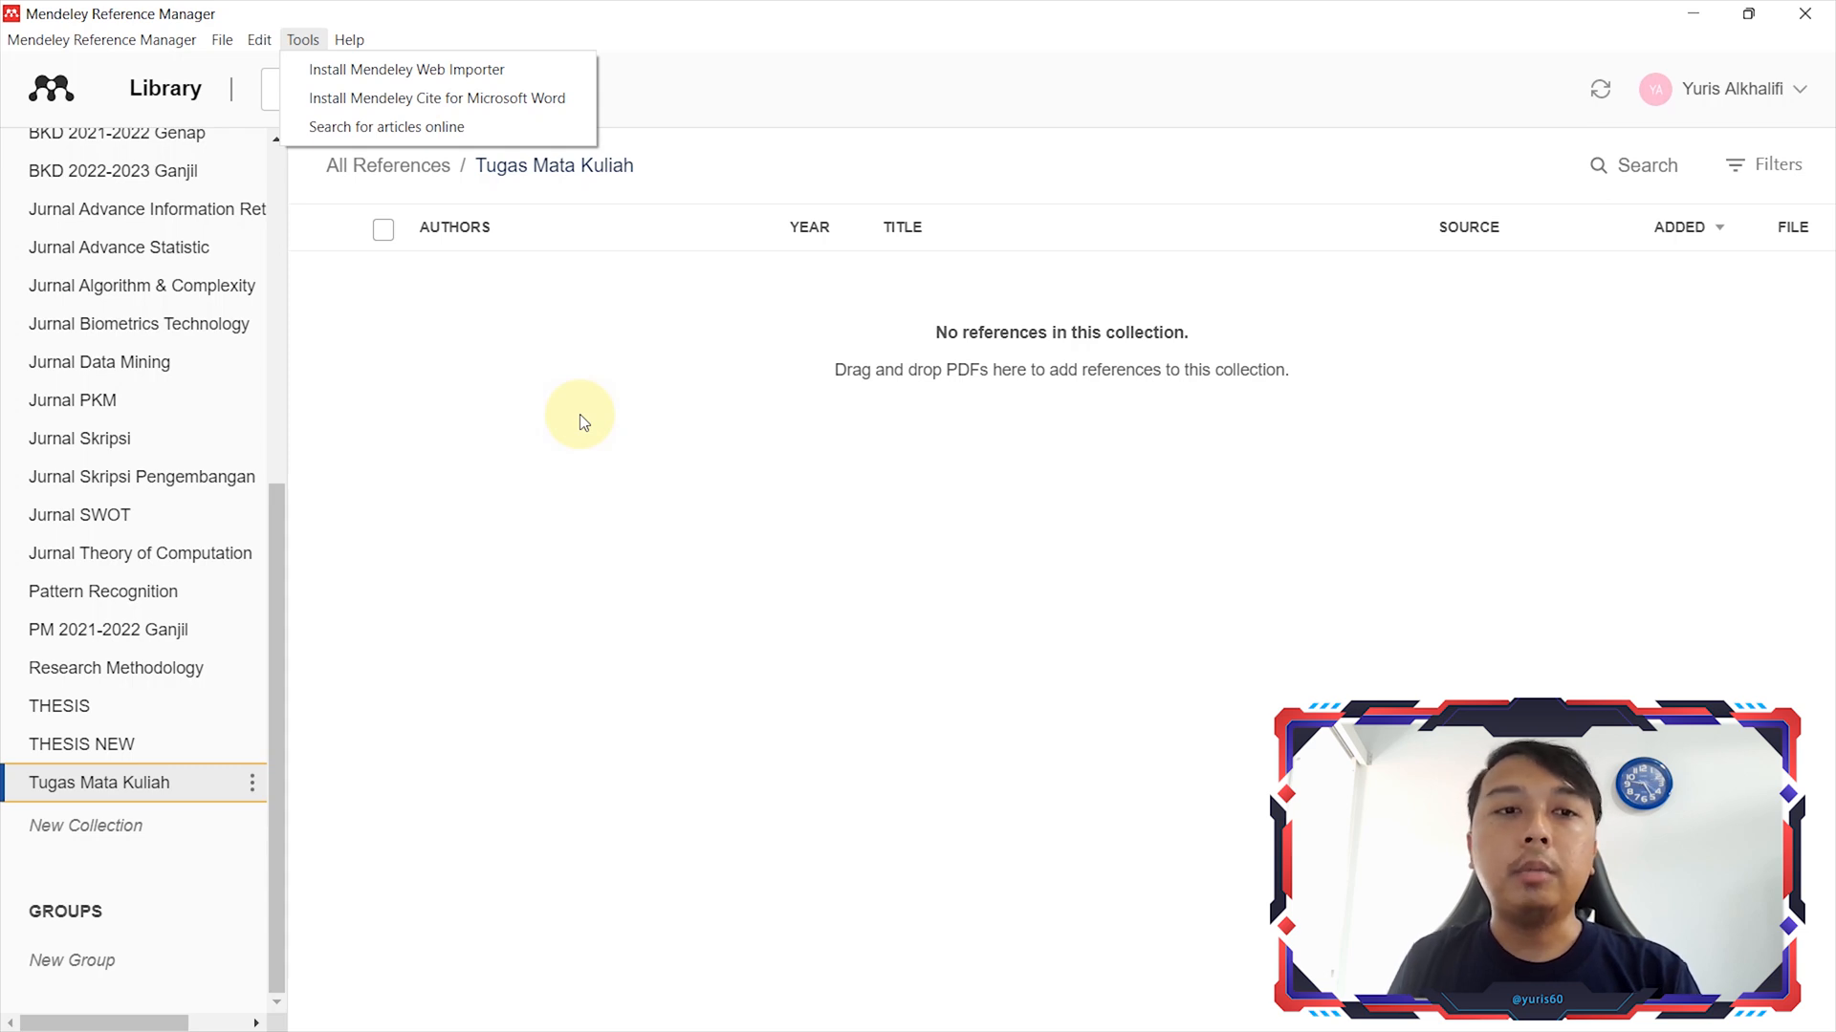
click(579, 415)
scroll(245, 708, up, 5)
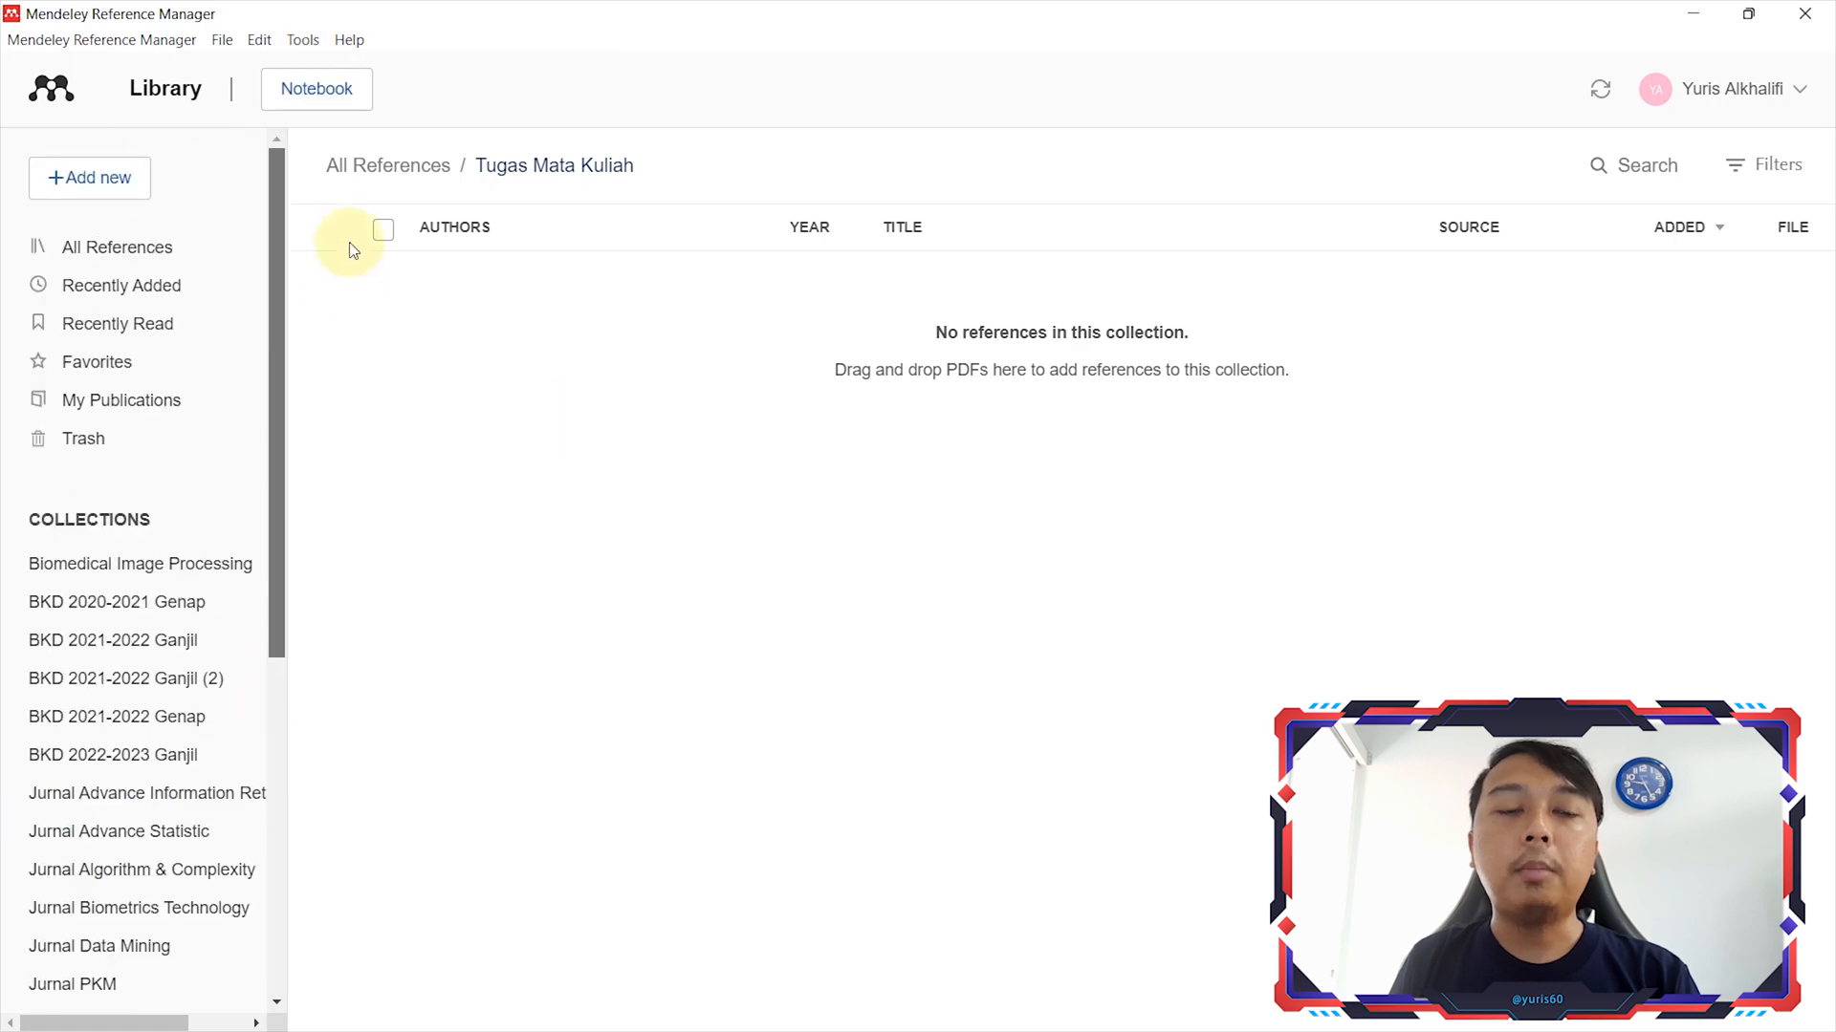
click(84, 180)
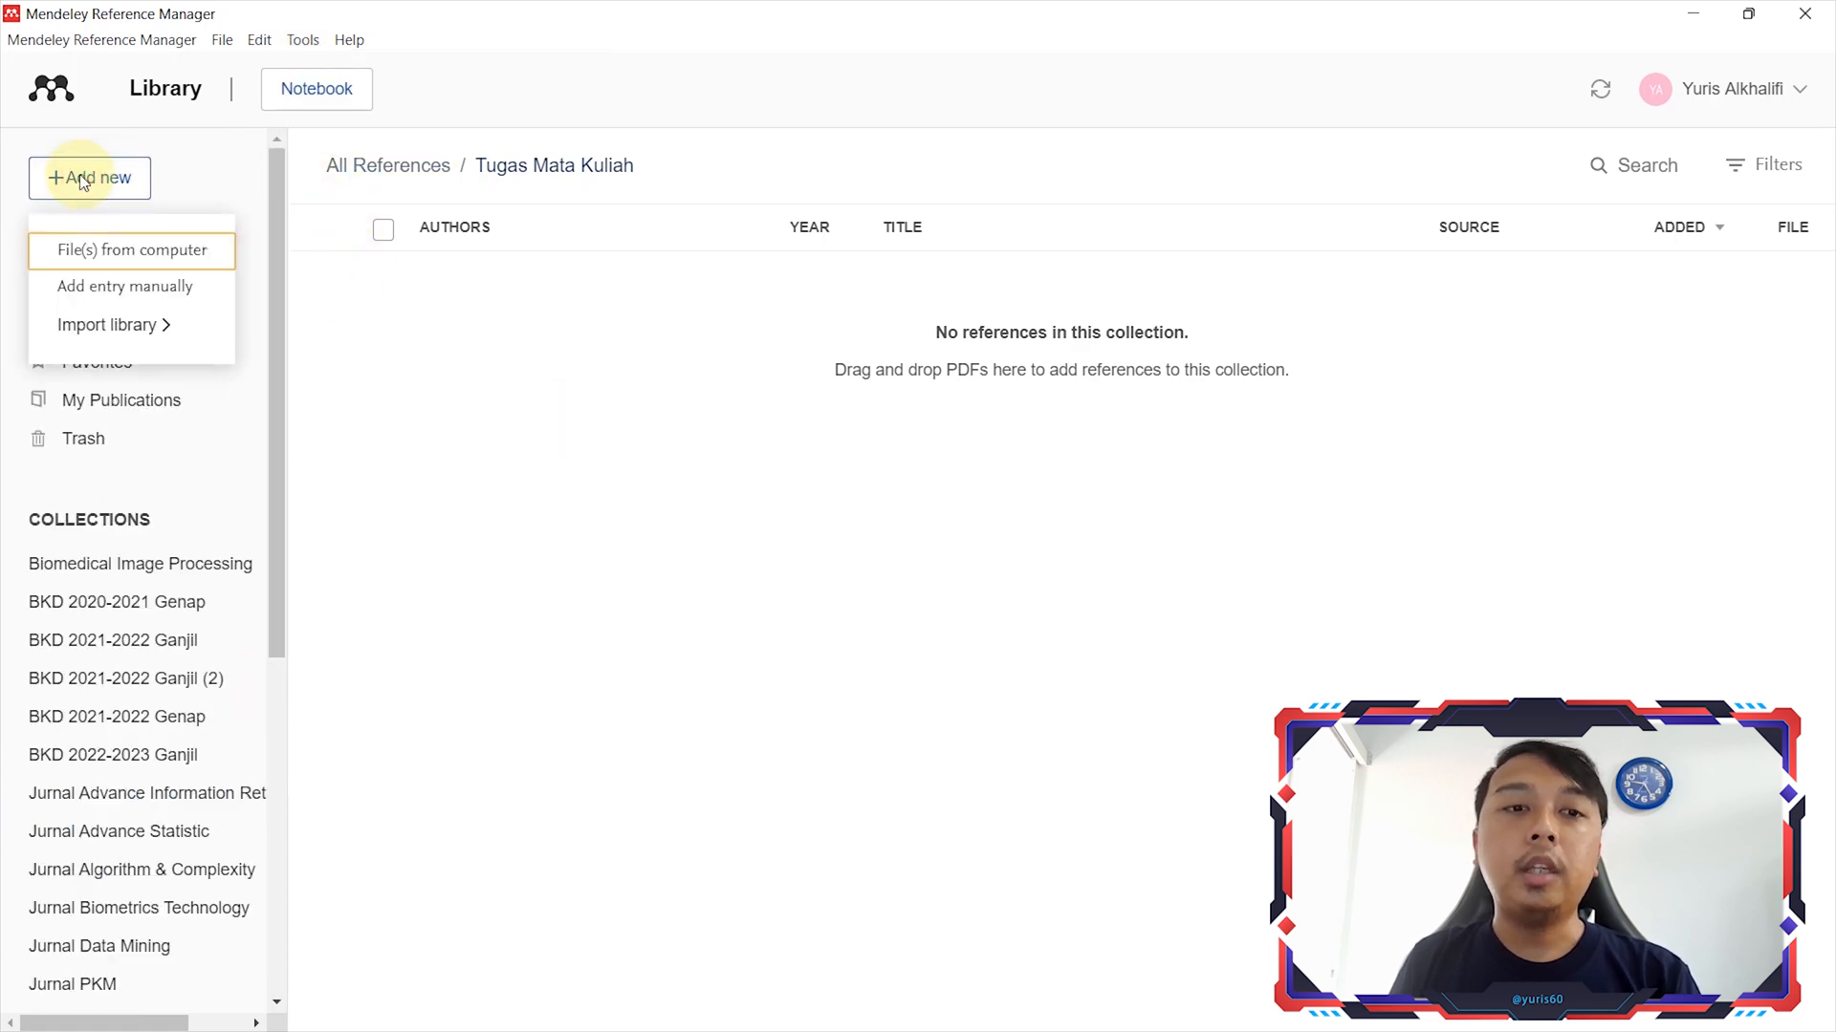
click(162, 286)
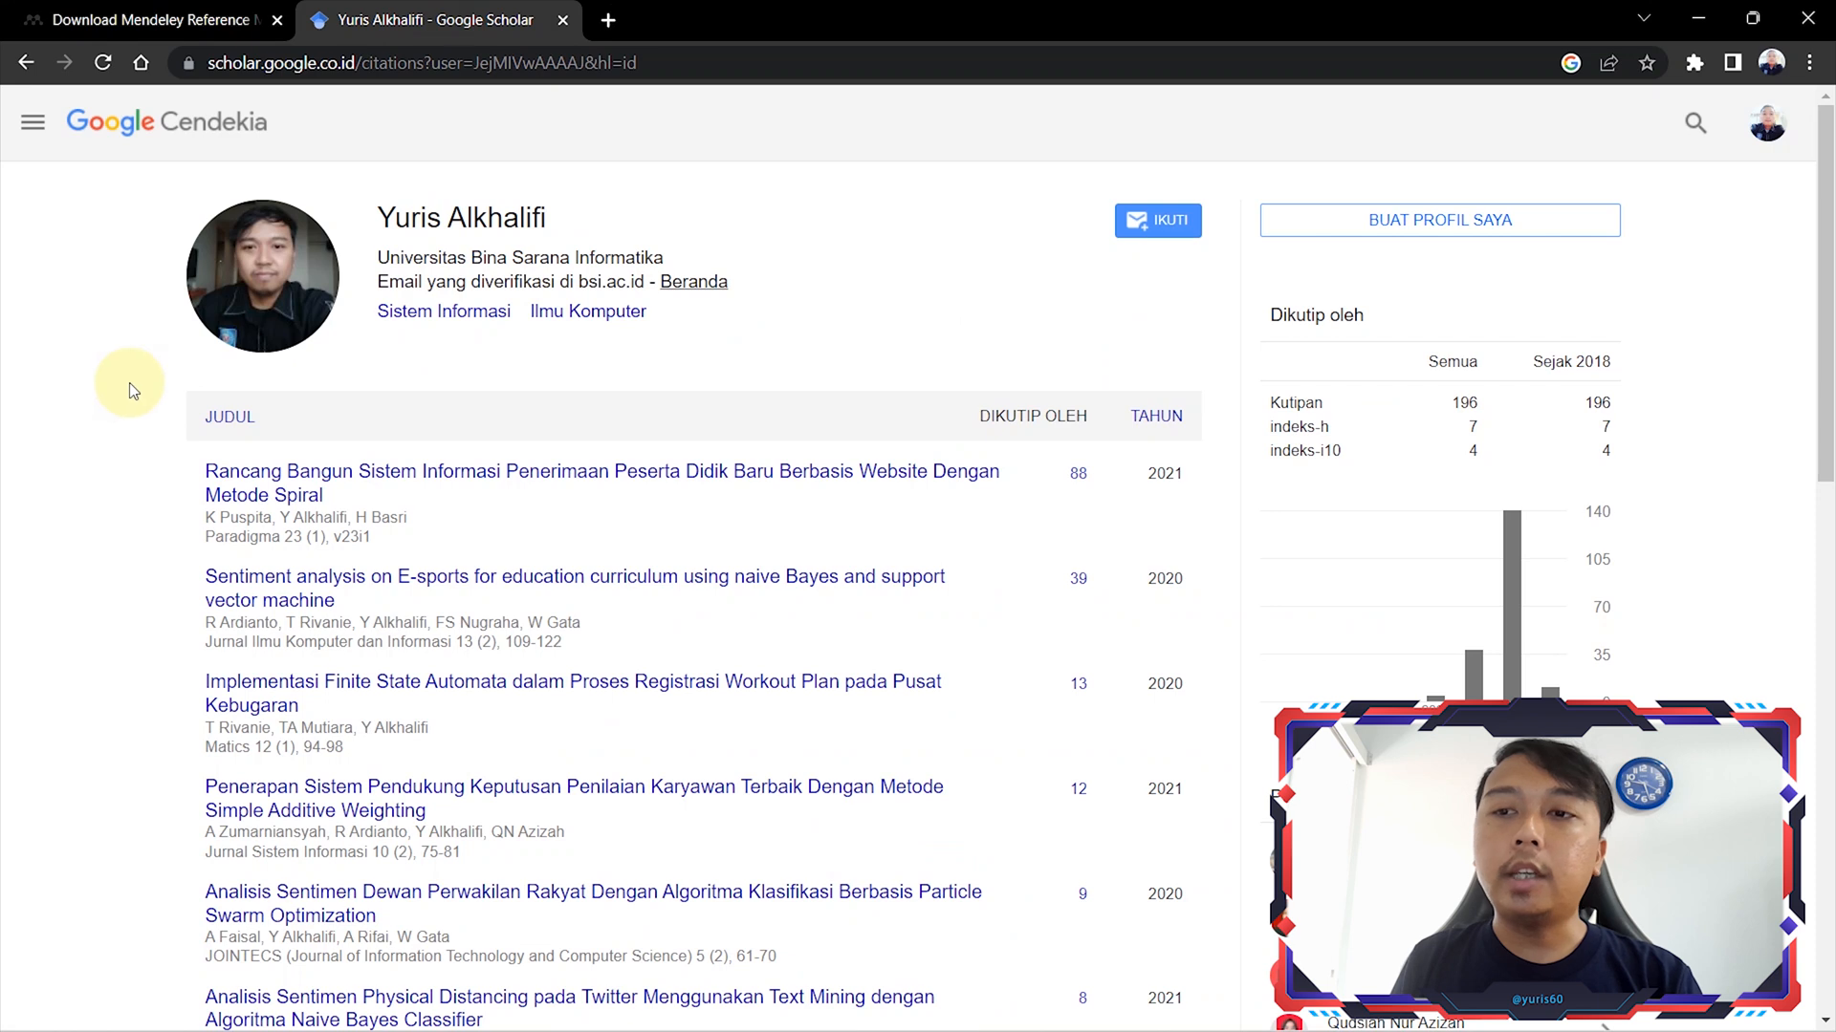
Switch to Chrome, open the Google Scholar article "Rancang Bangun Sistem Informasi Penerimaan Peserta Didik Baru" as a PDF and save it in Downloads as Jurnal
click(519, 490)
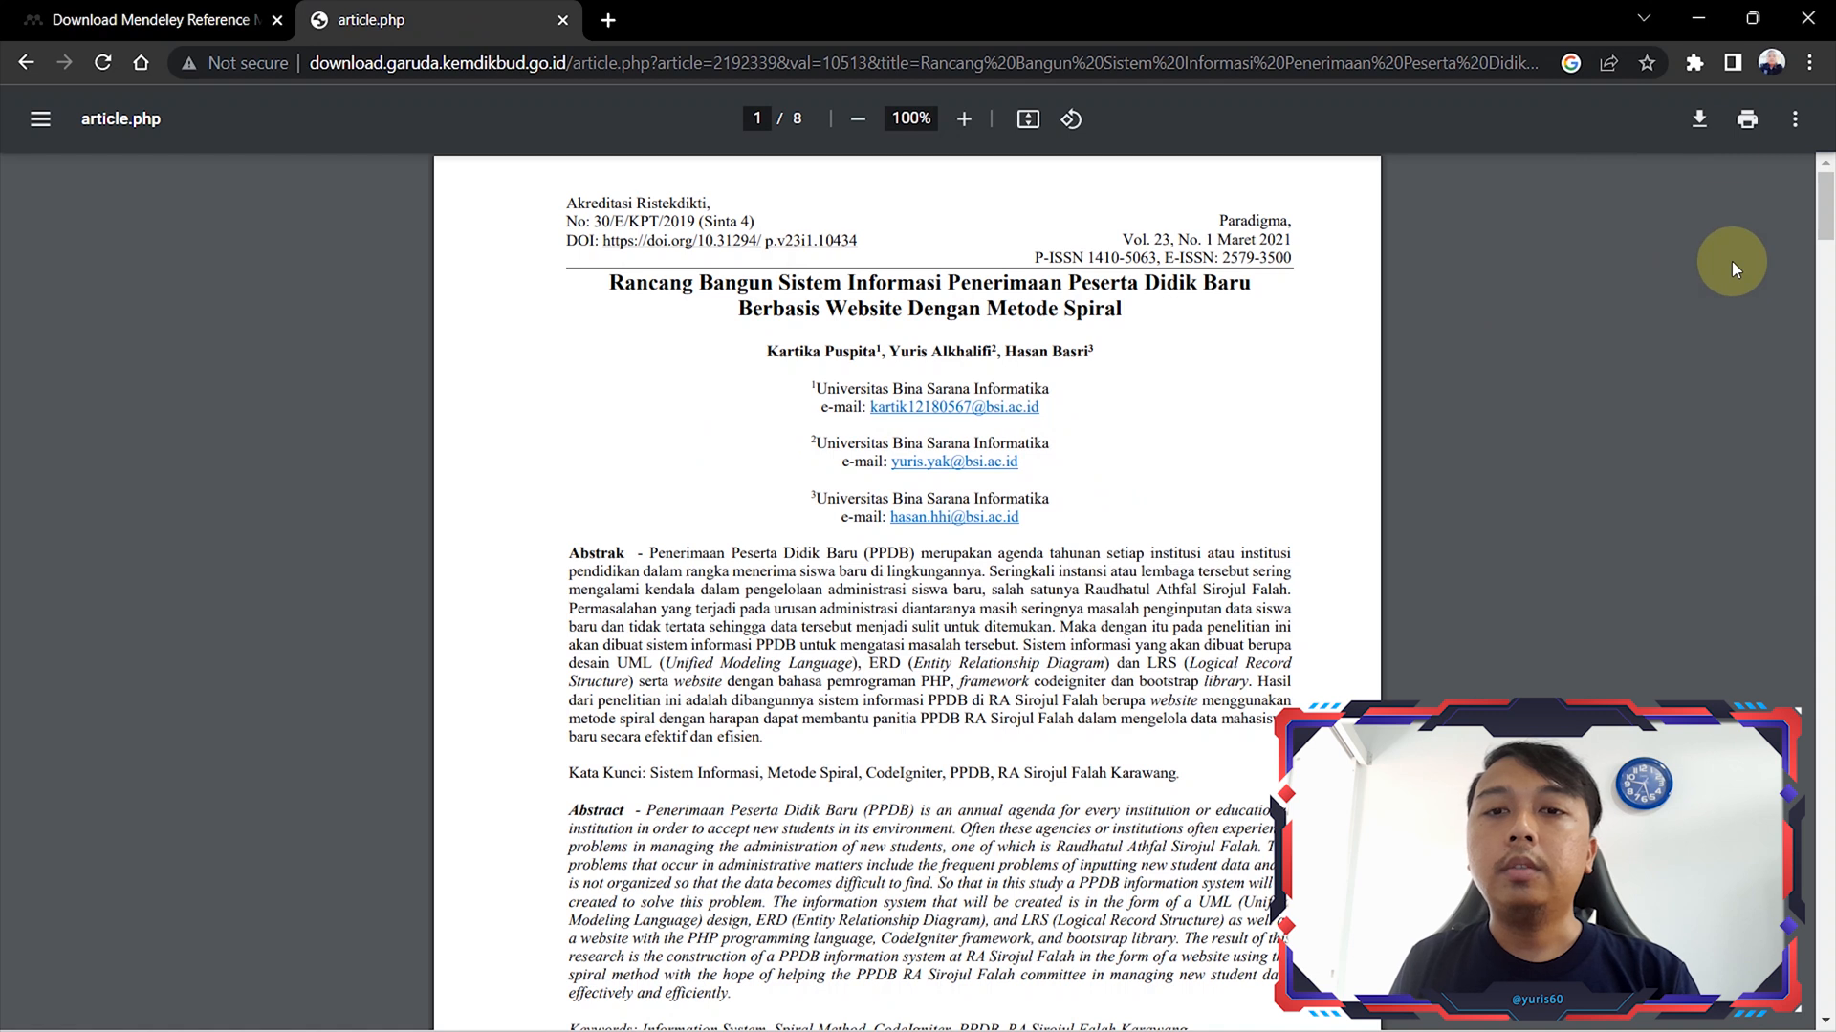
click(1699, 121)
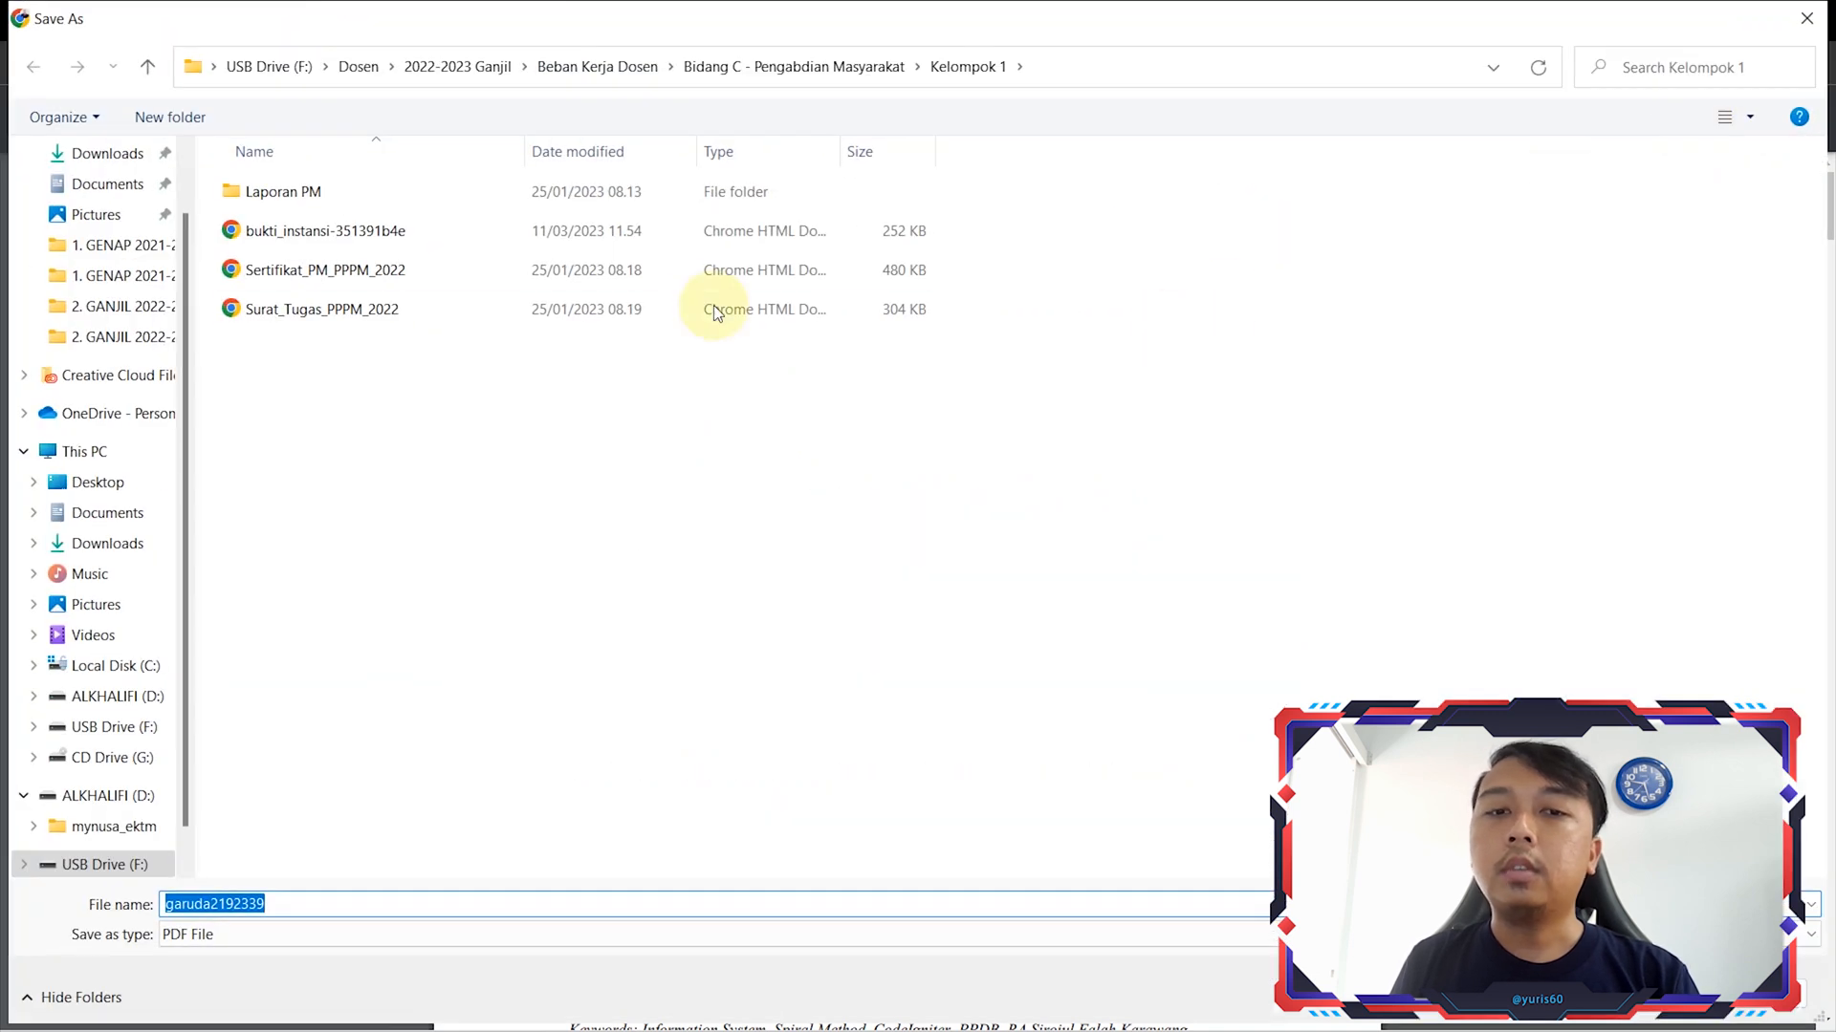
scroll(122, 218, up, 1)
click(122, 218)
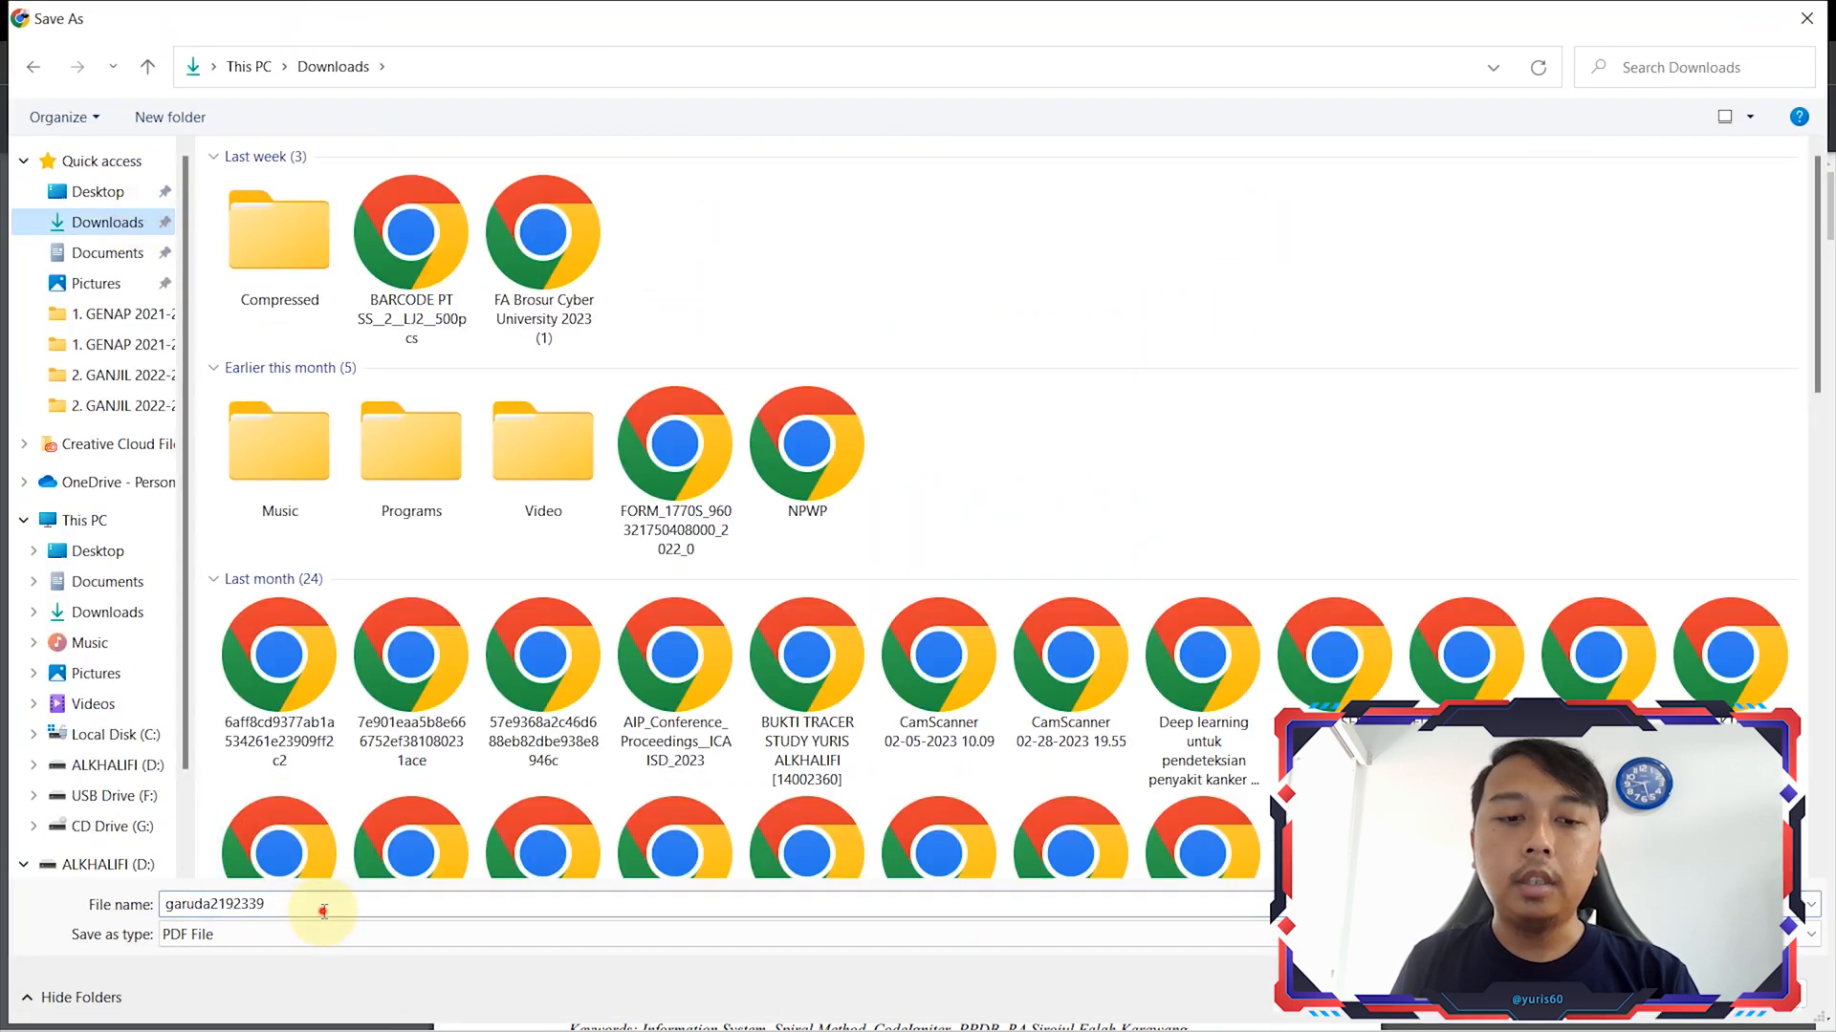
double_click(324, 911)
key(BackSpace)
text(Jurnal)
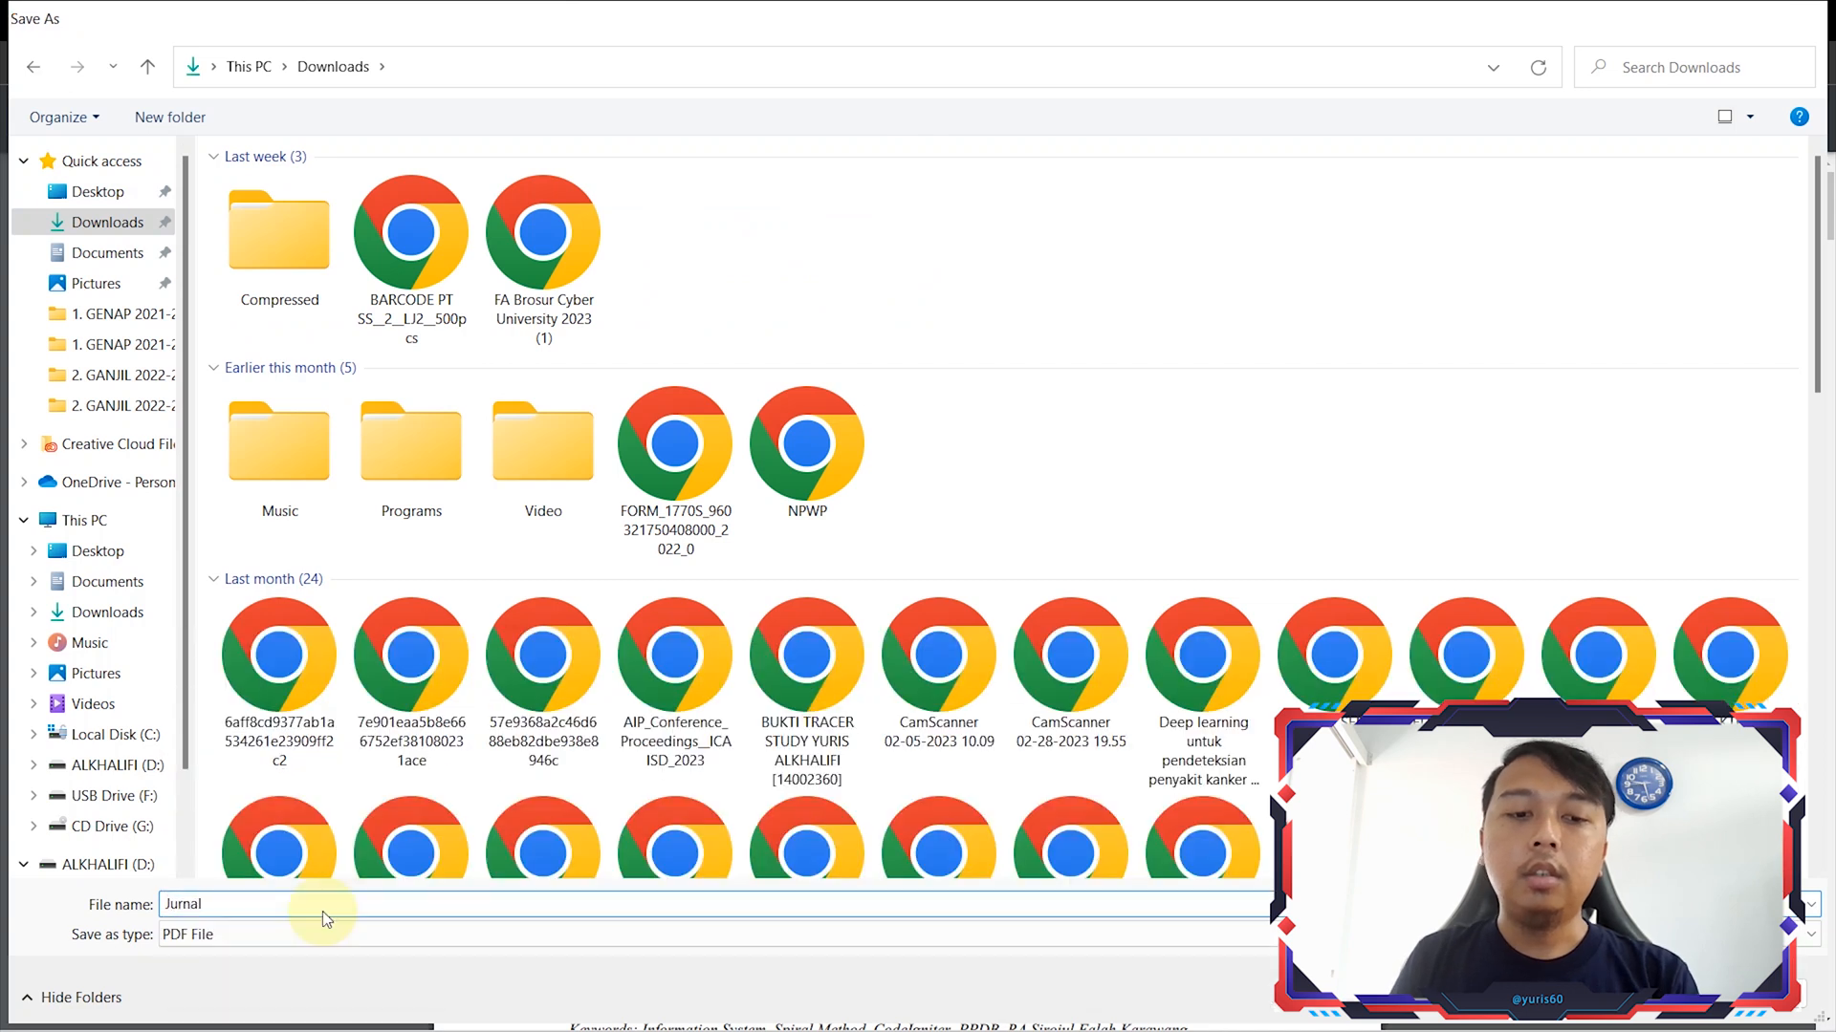
key(Return)
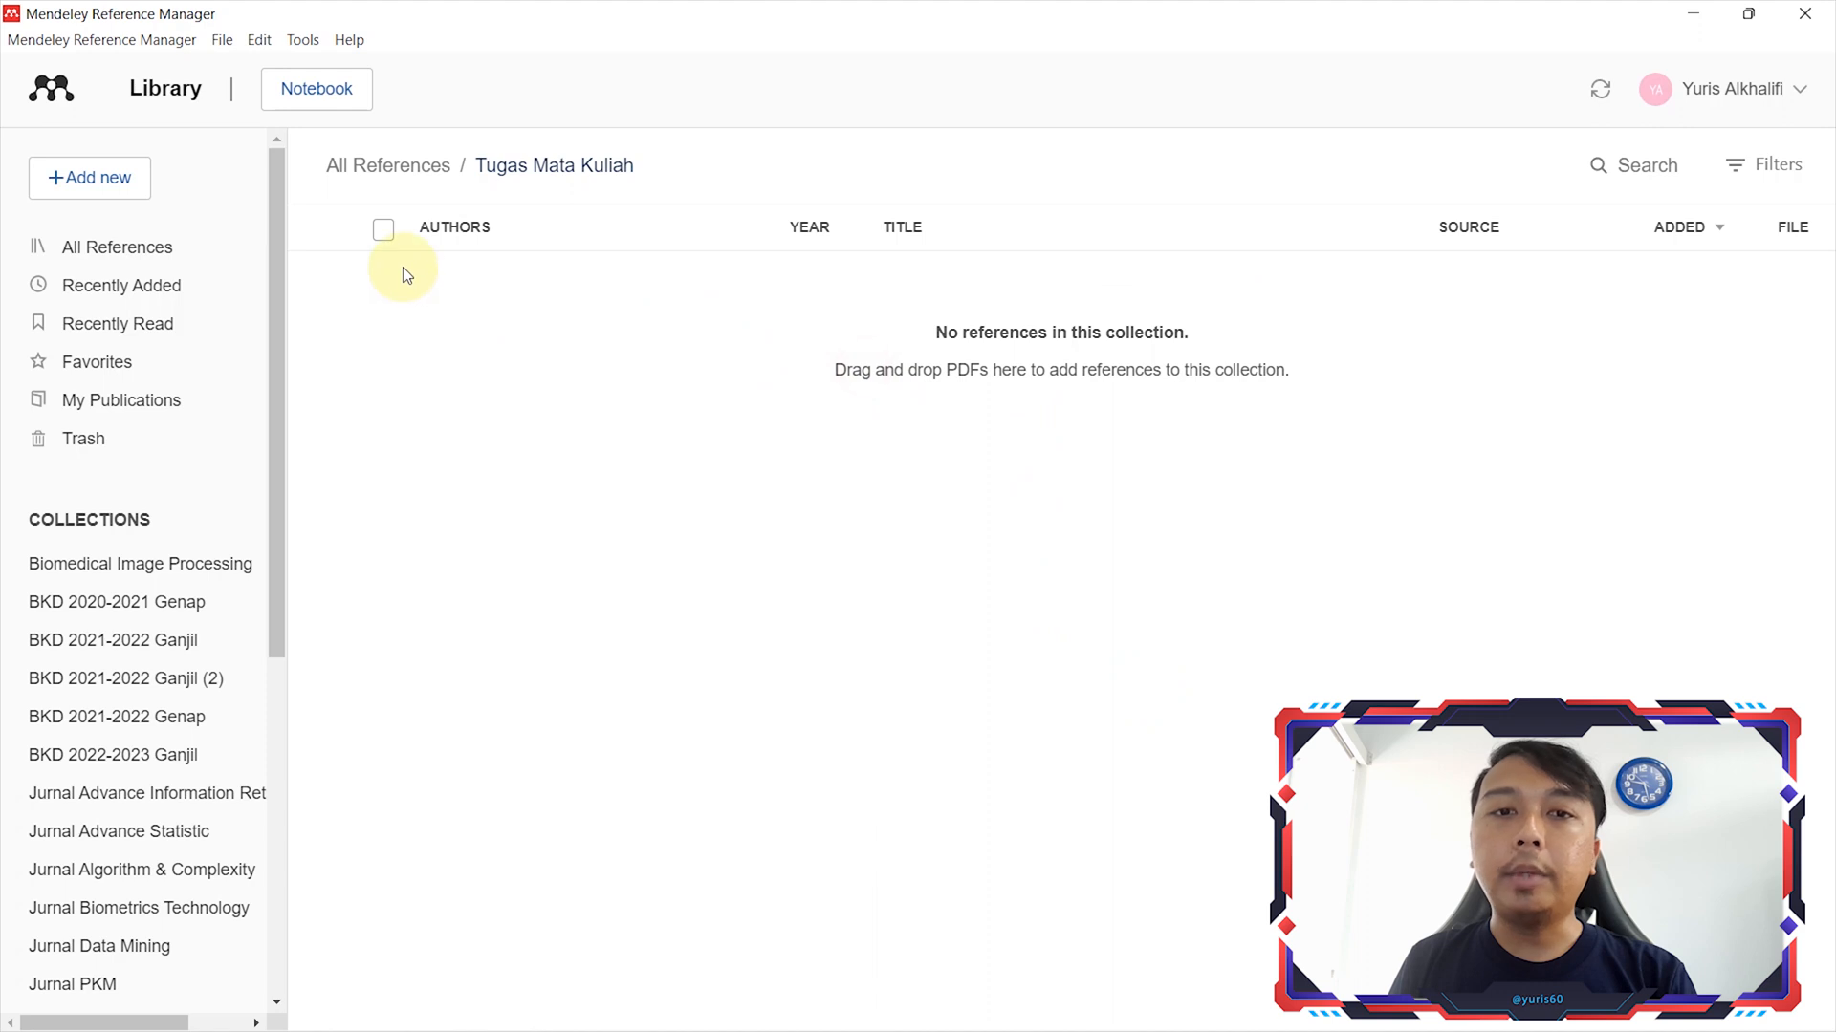
Switch back to Mendeley Reference Manager and add the Jurnal PDF from Downloads to the Tugas Mata Kuliah collection
click(96, 177)
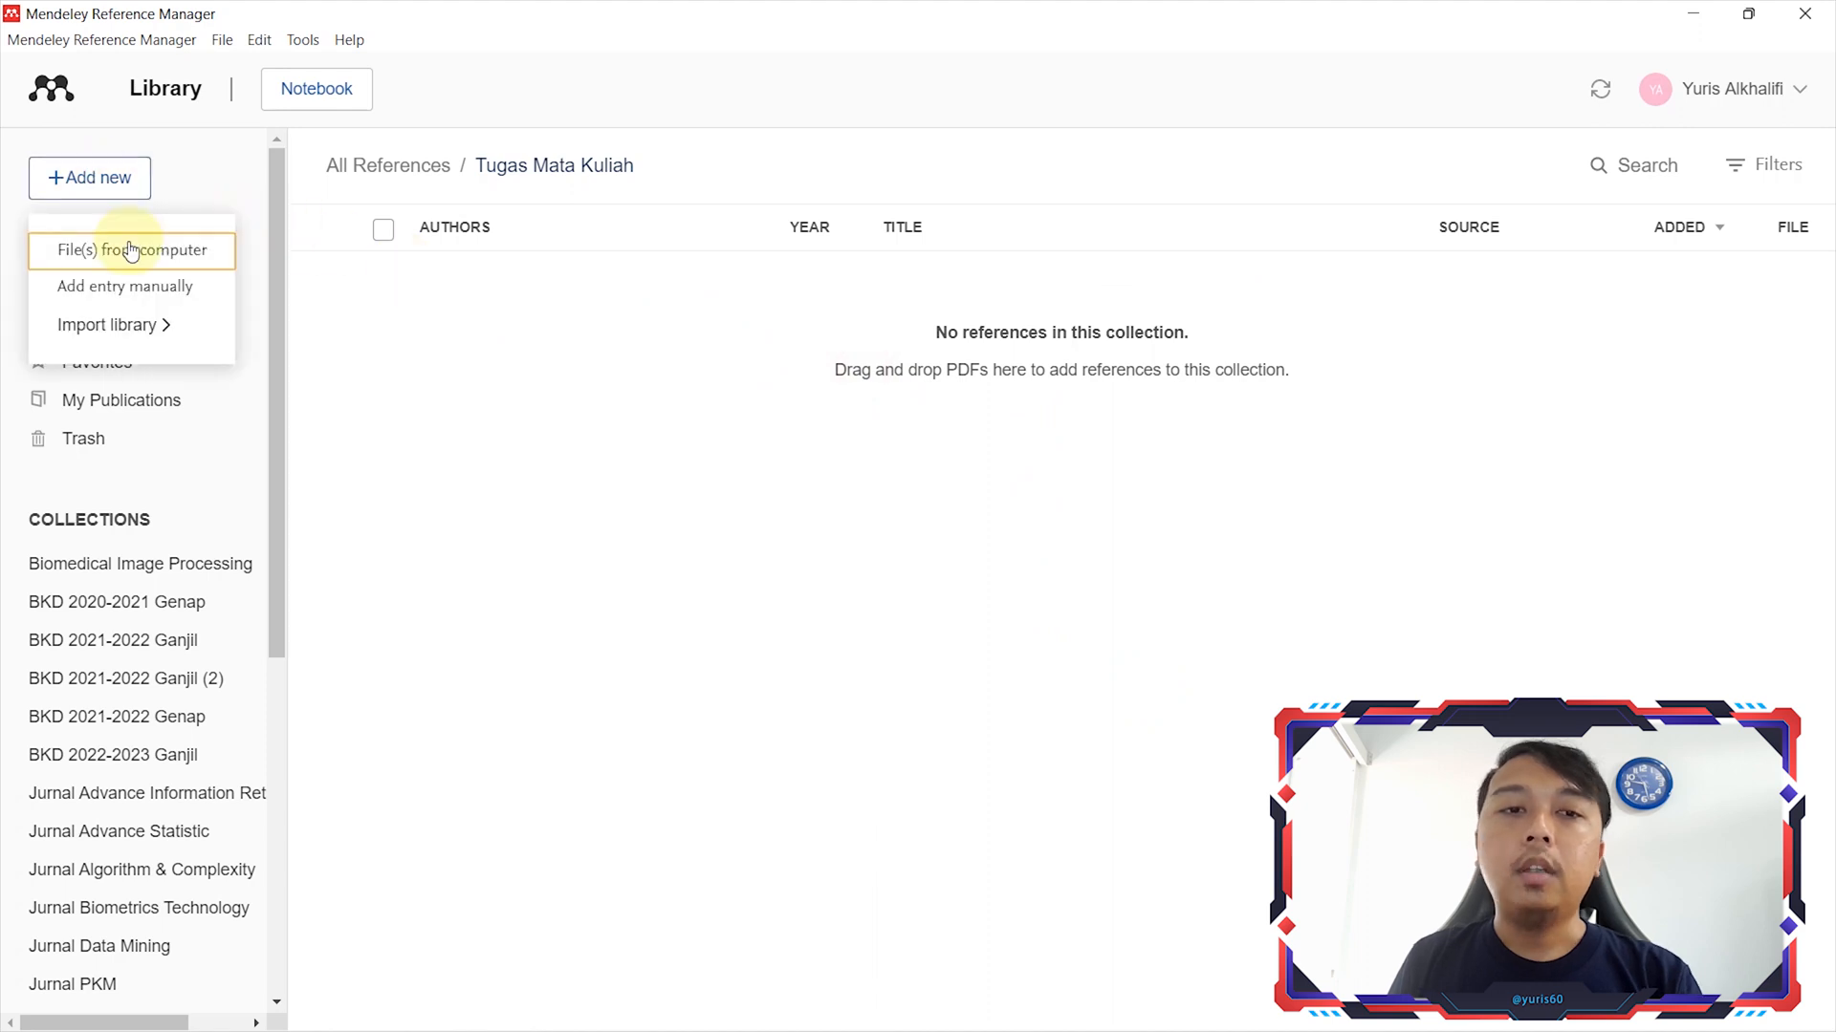
click(134, 253)
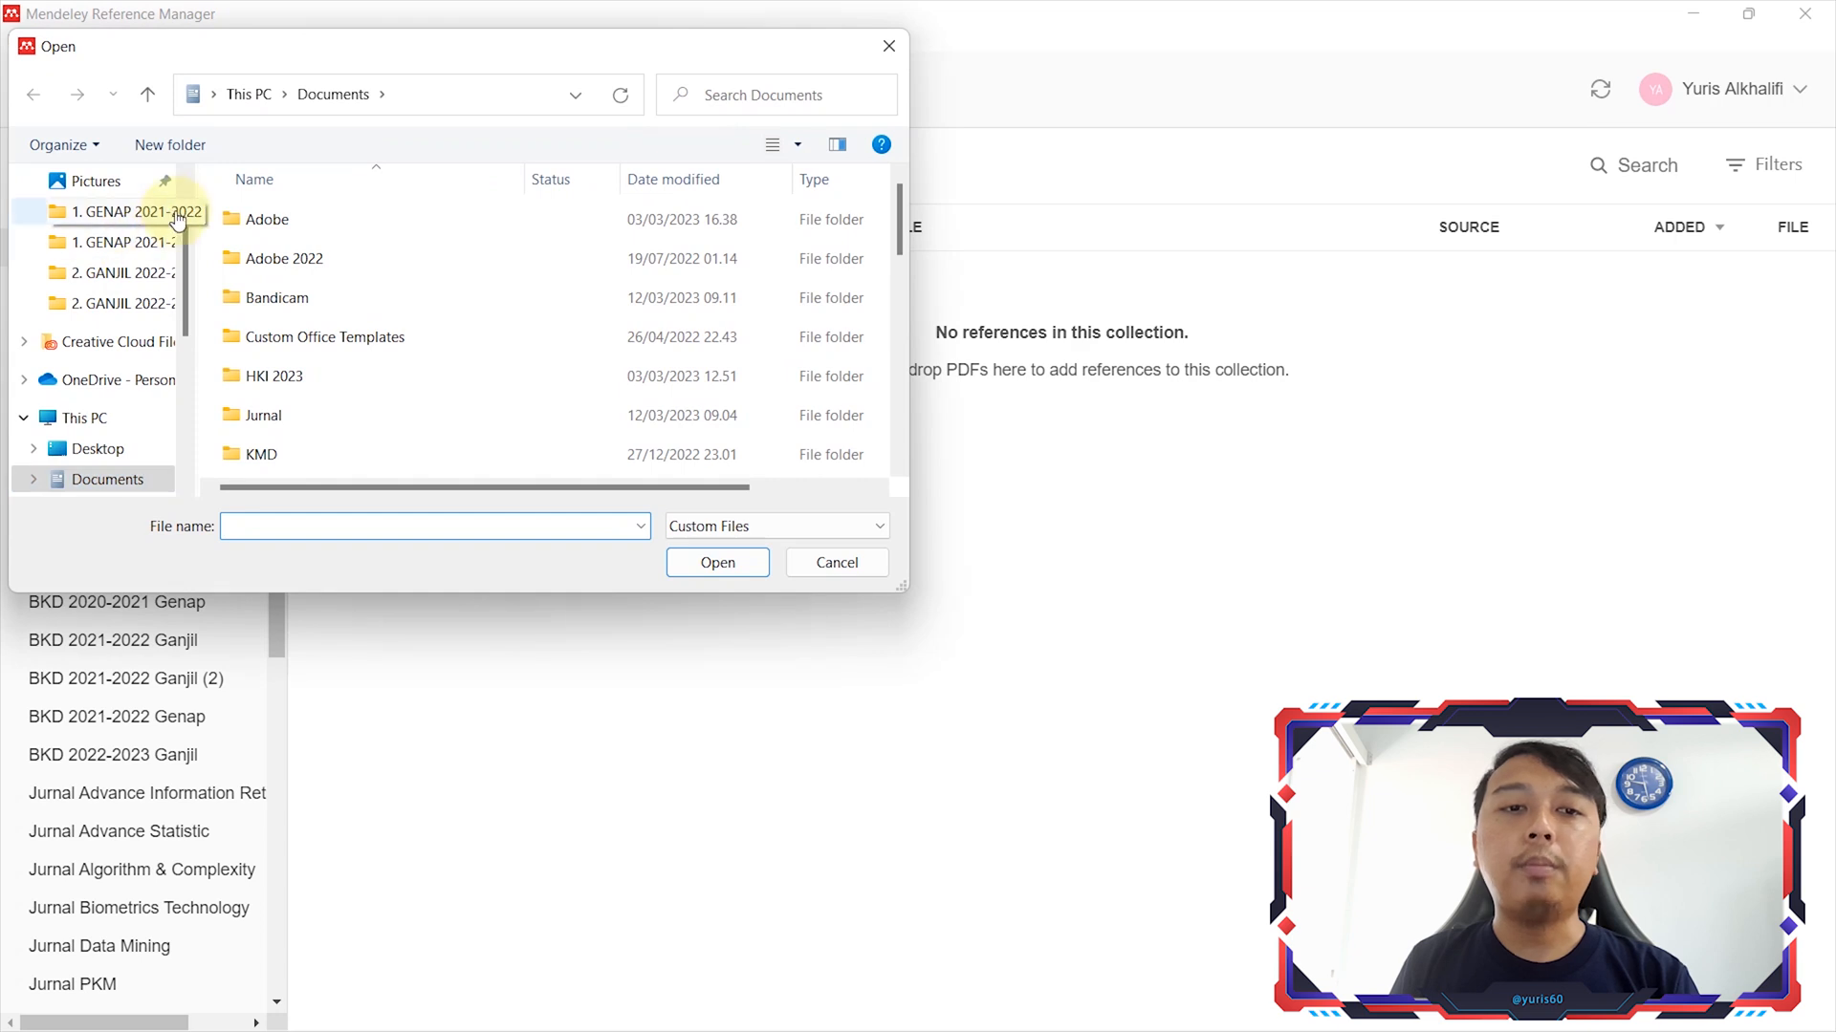
scroll(182, 199, up, 2)
click(106, 252)
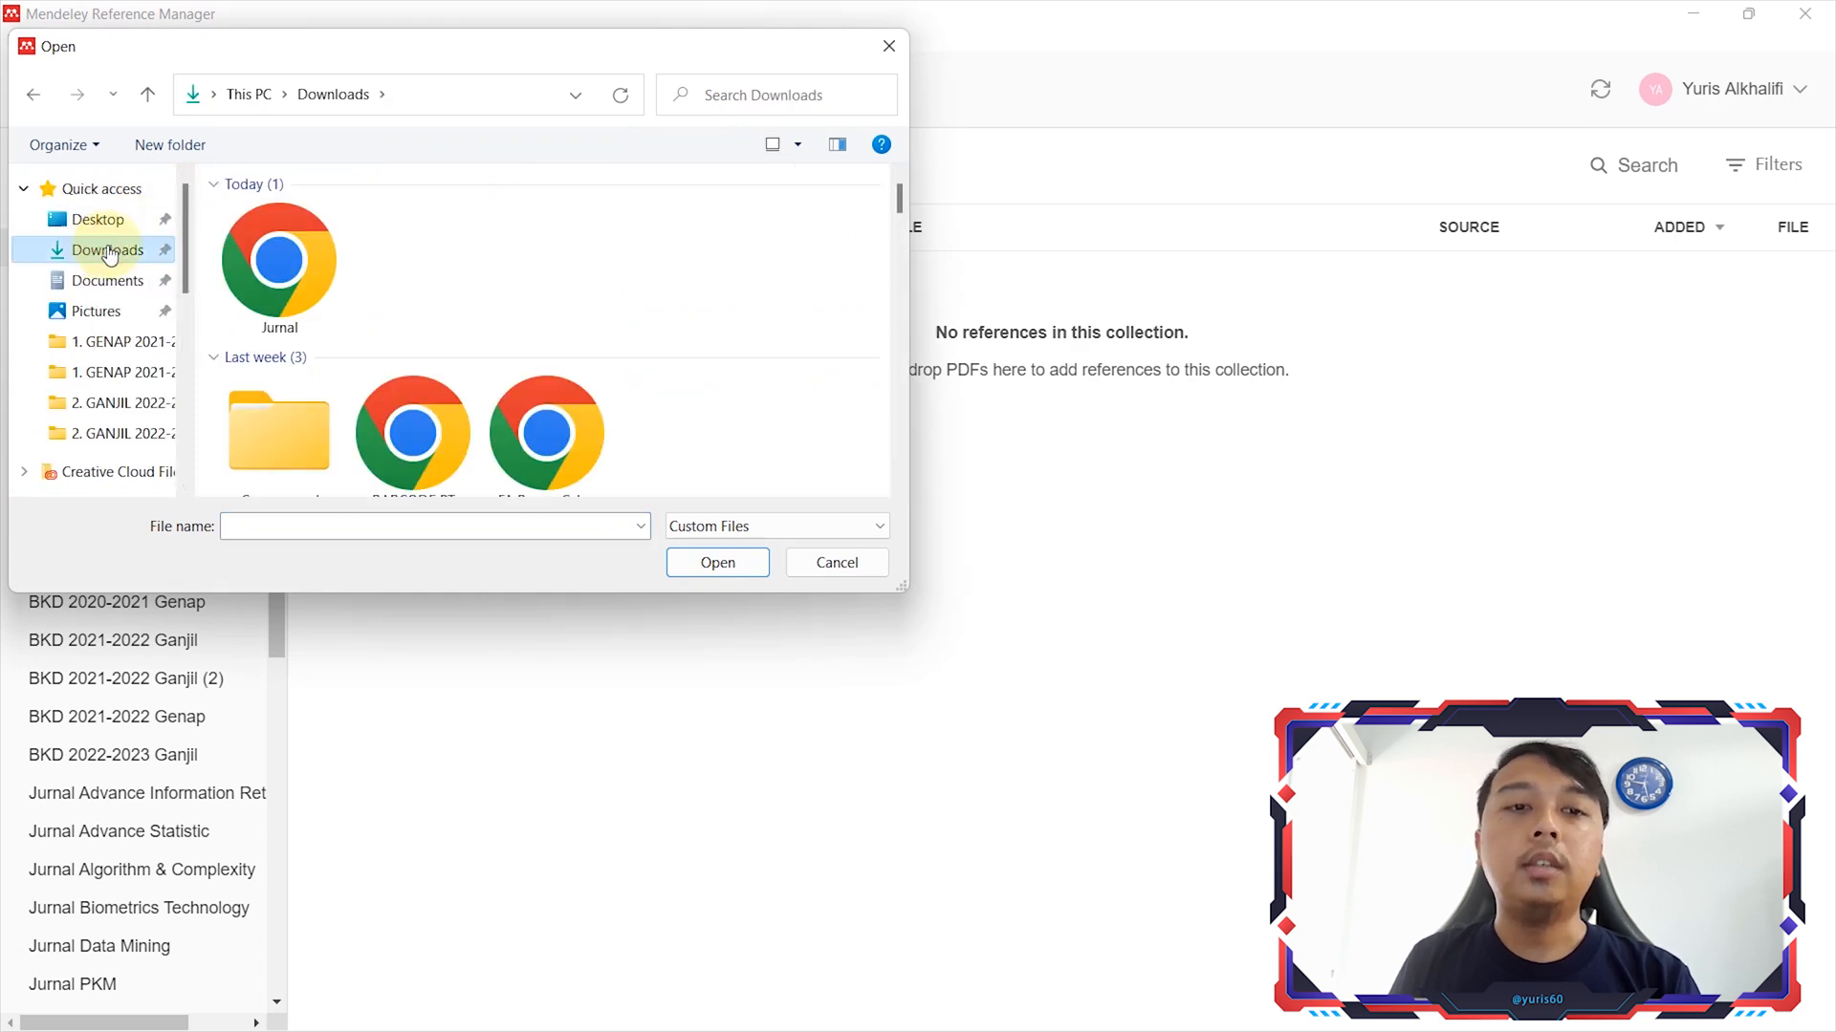
click(296, 255)
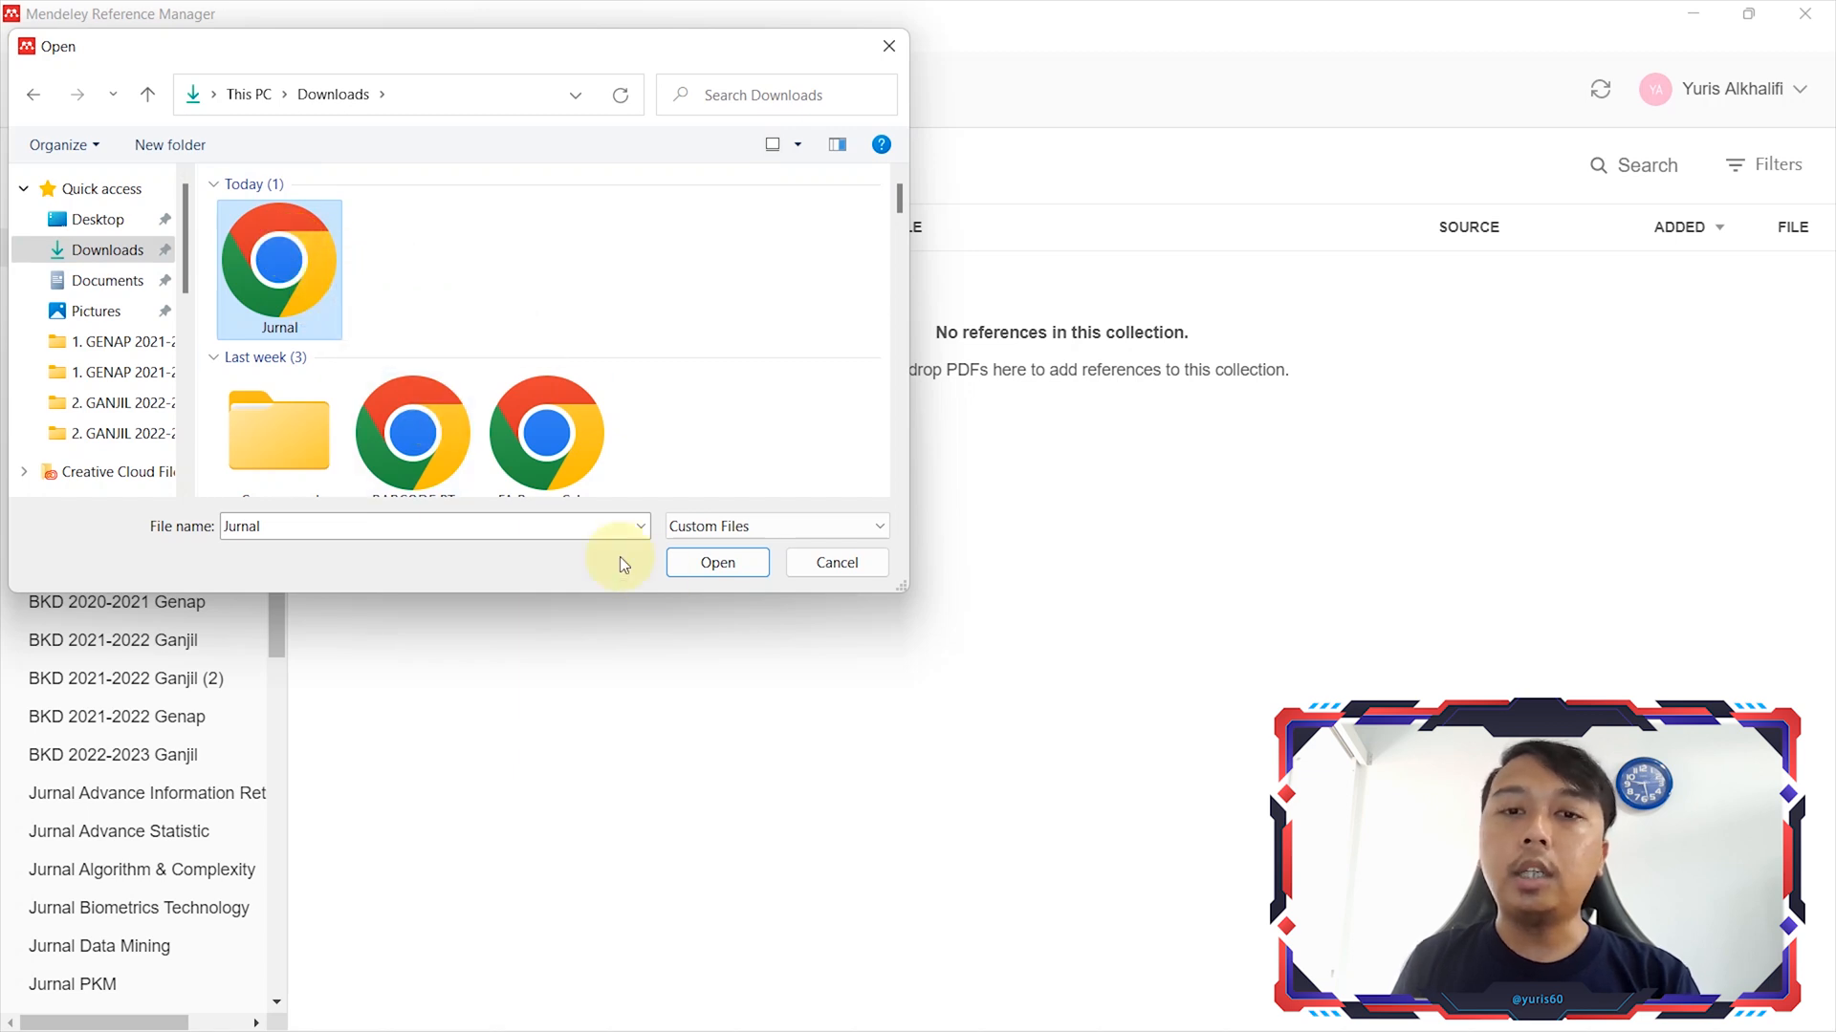
click(736, 573)
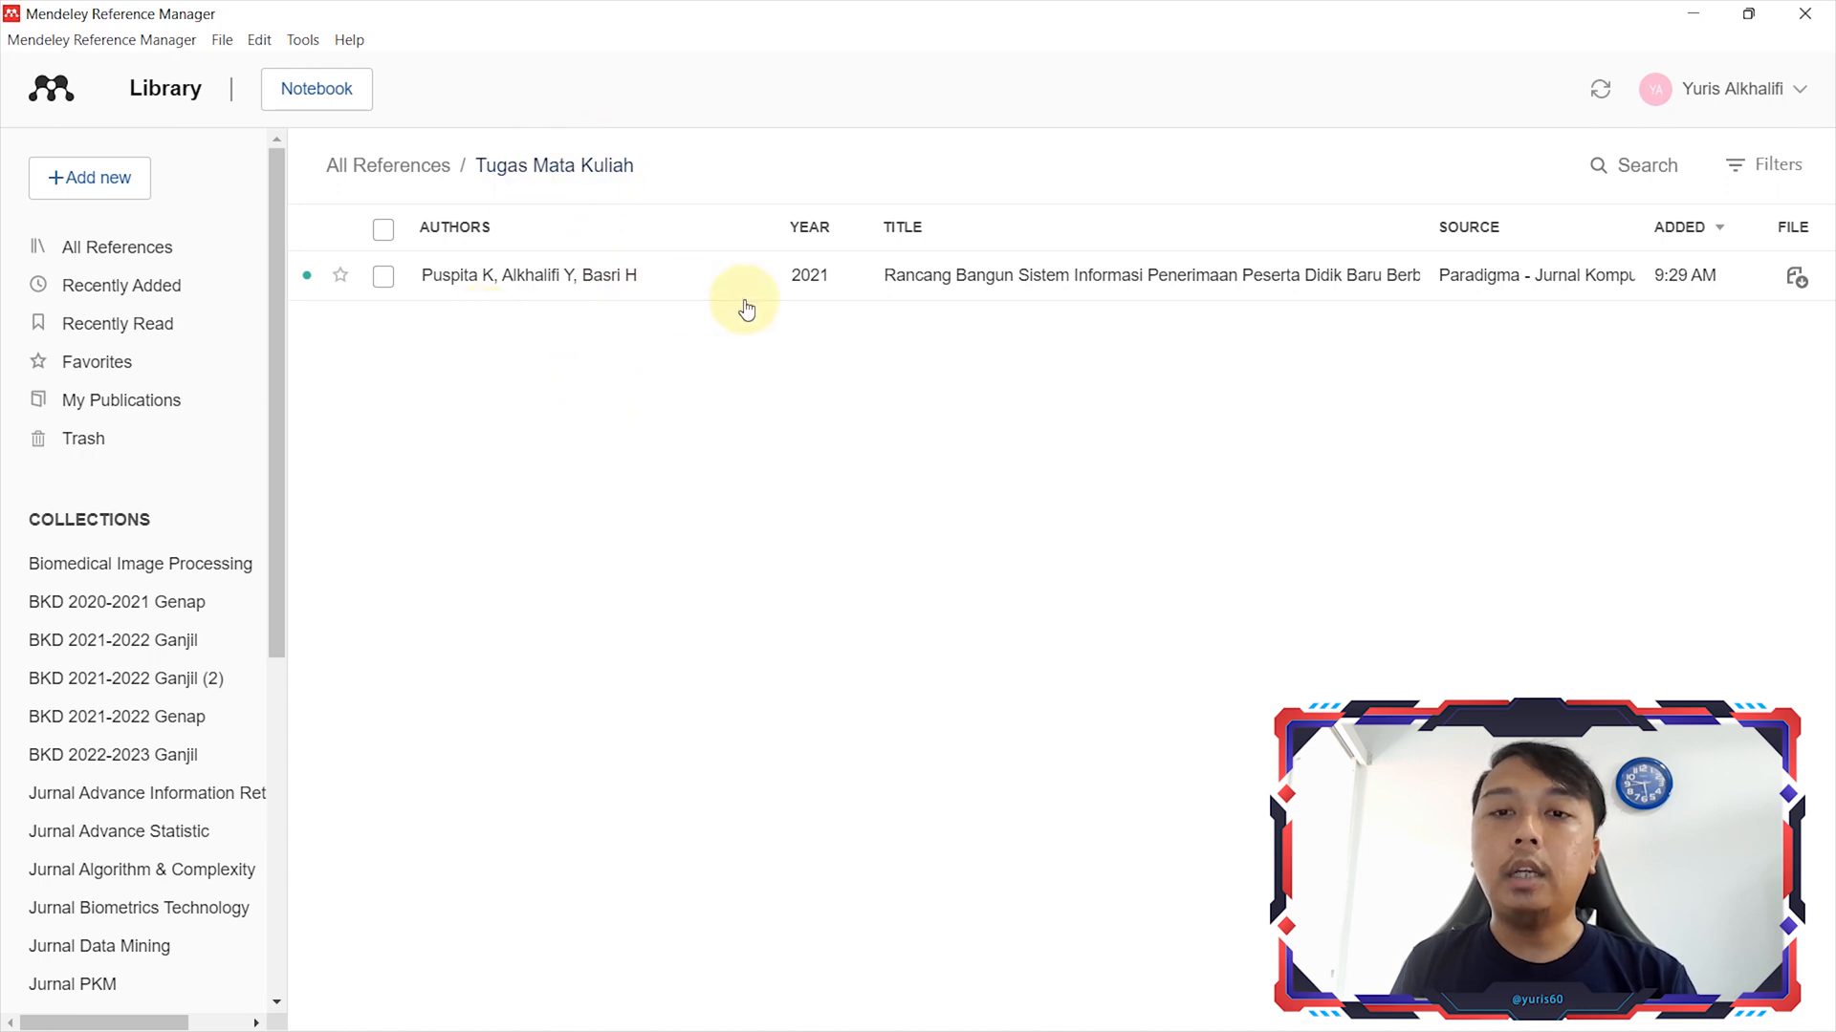
Open the details of the 2021 article in Tugas Mata Kuliah and look through the available reference types, keeping Journal Article
click(684, 290)
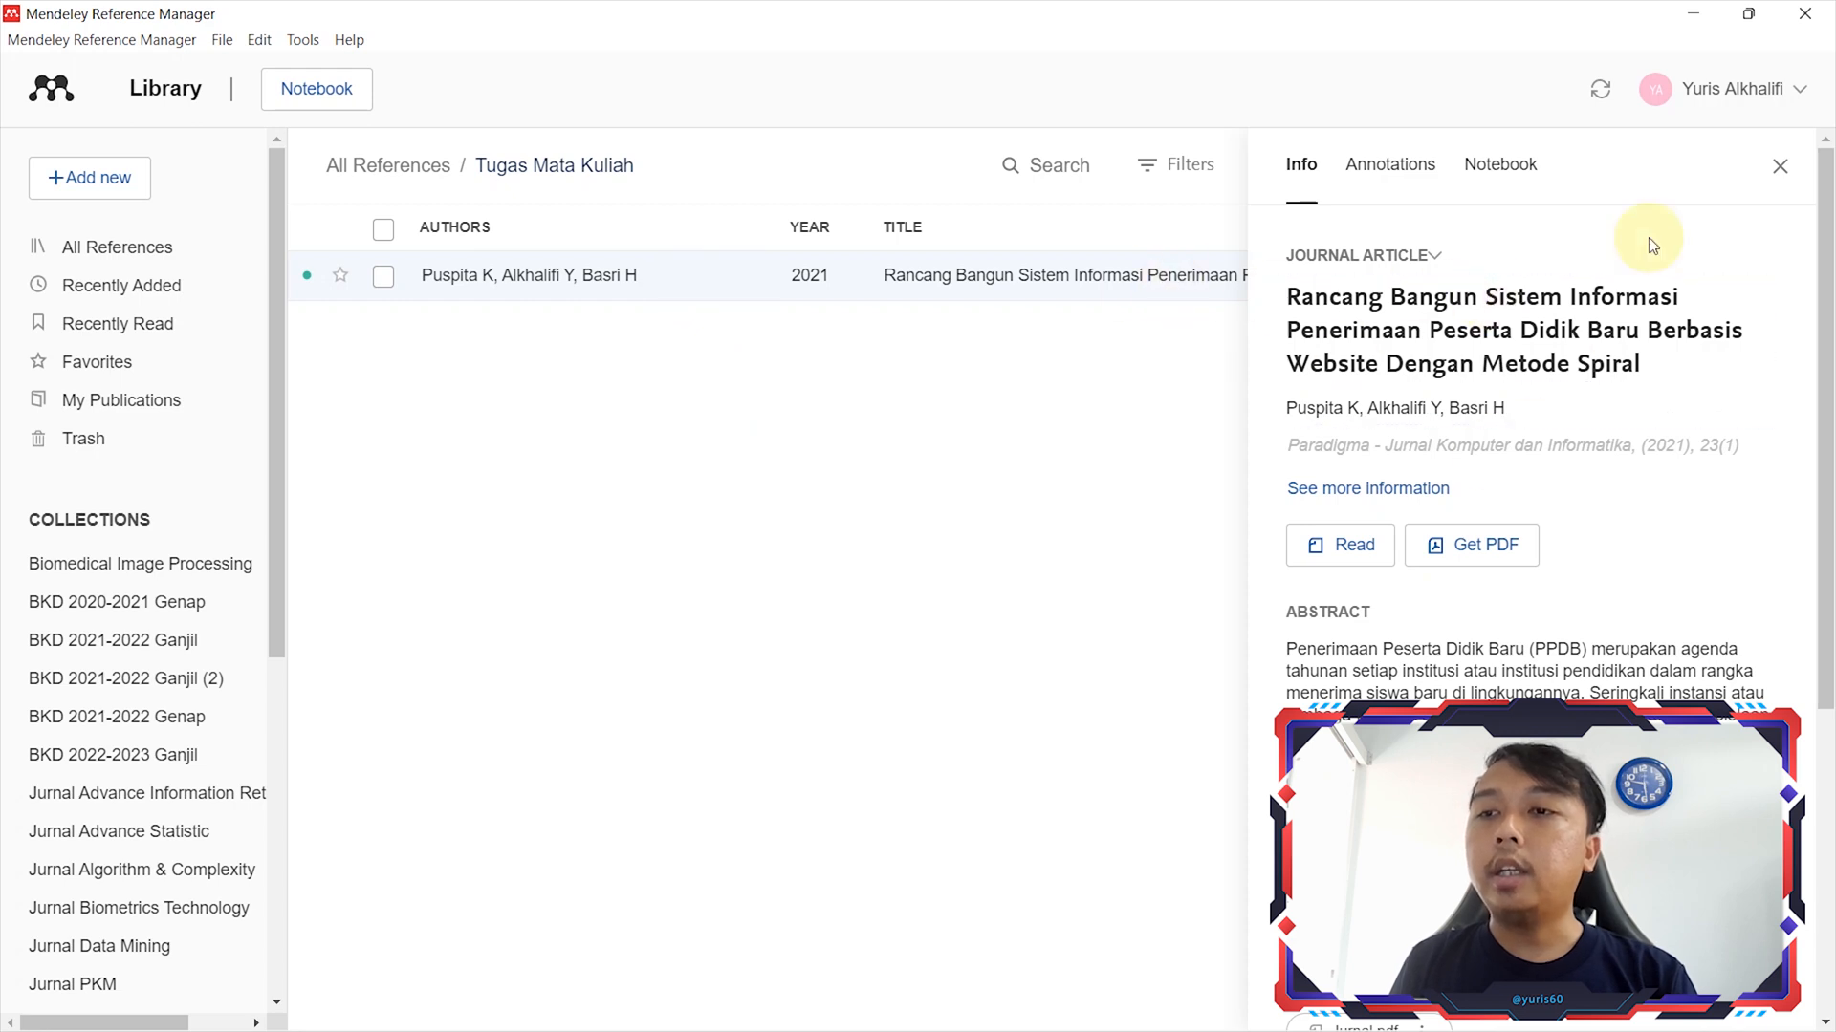
click(1435, 256)
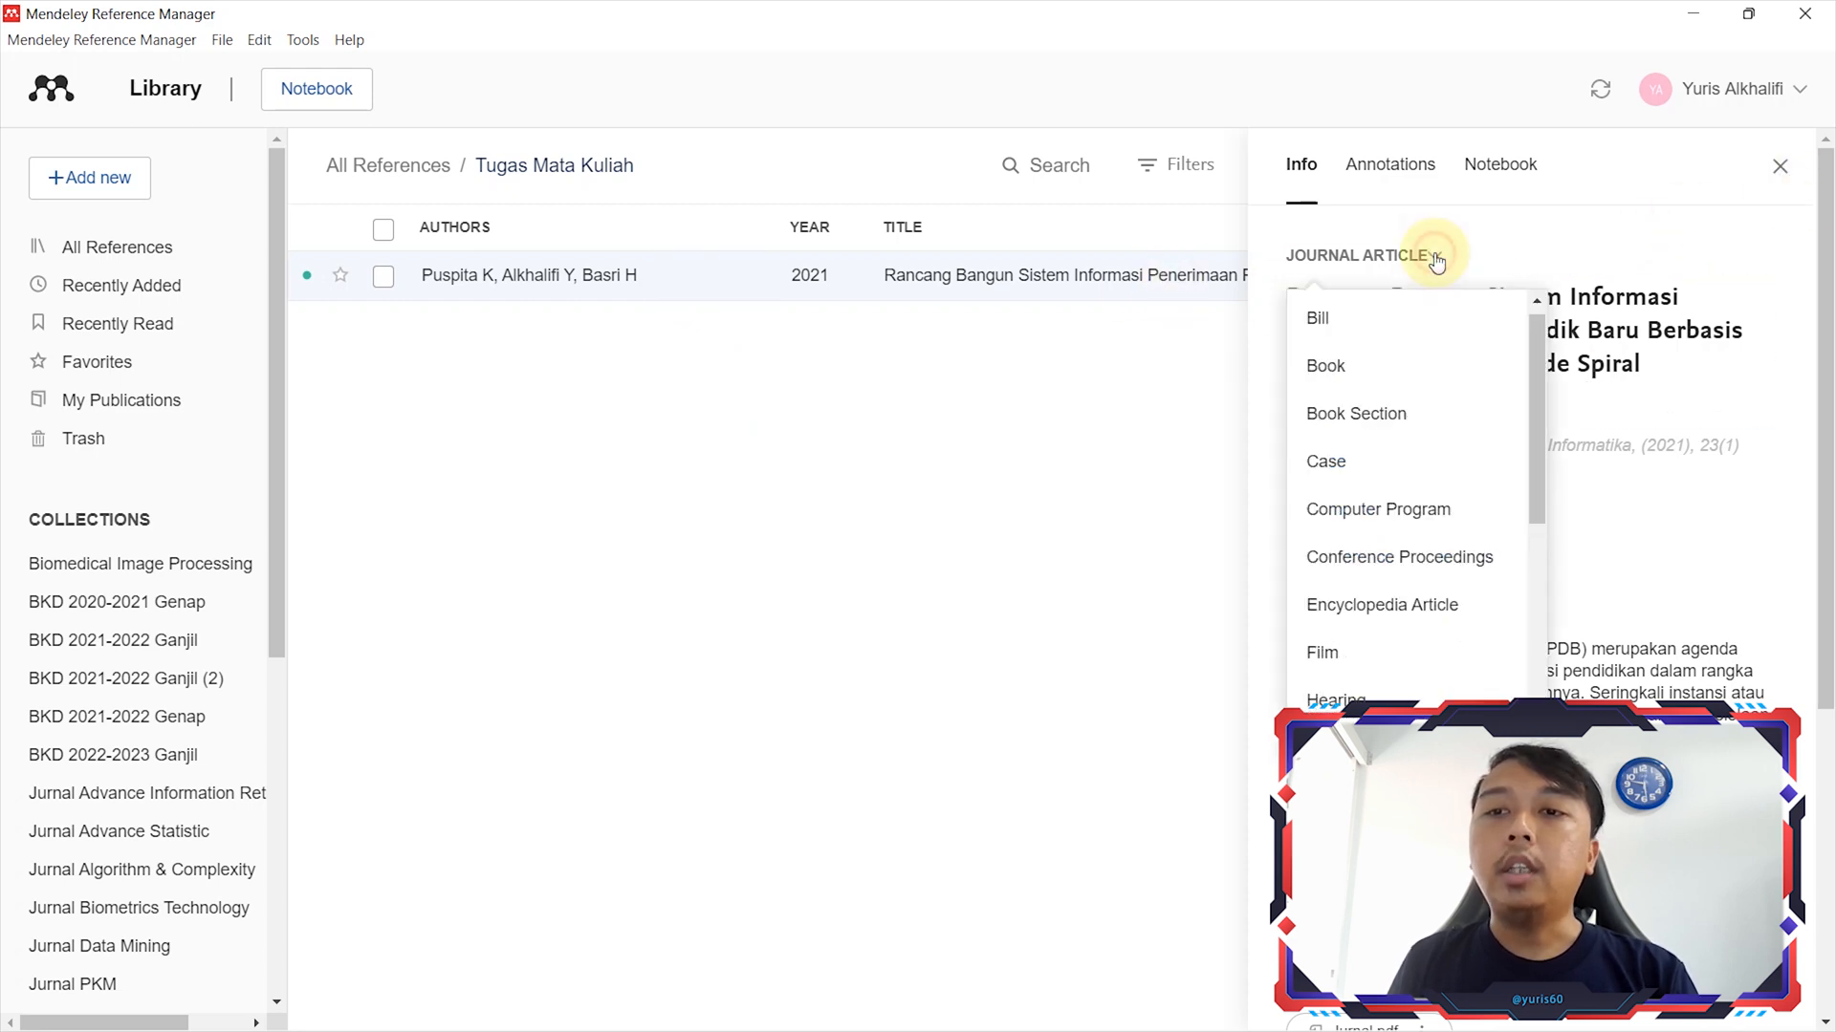
drag(1540, 343, 1533, 338)
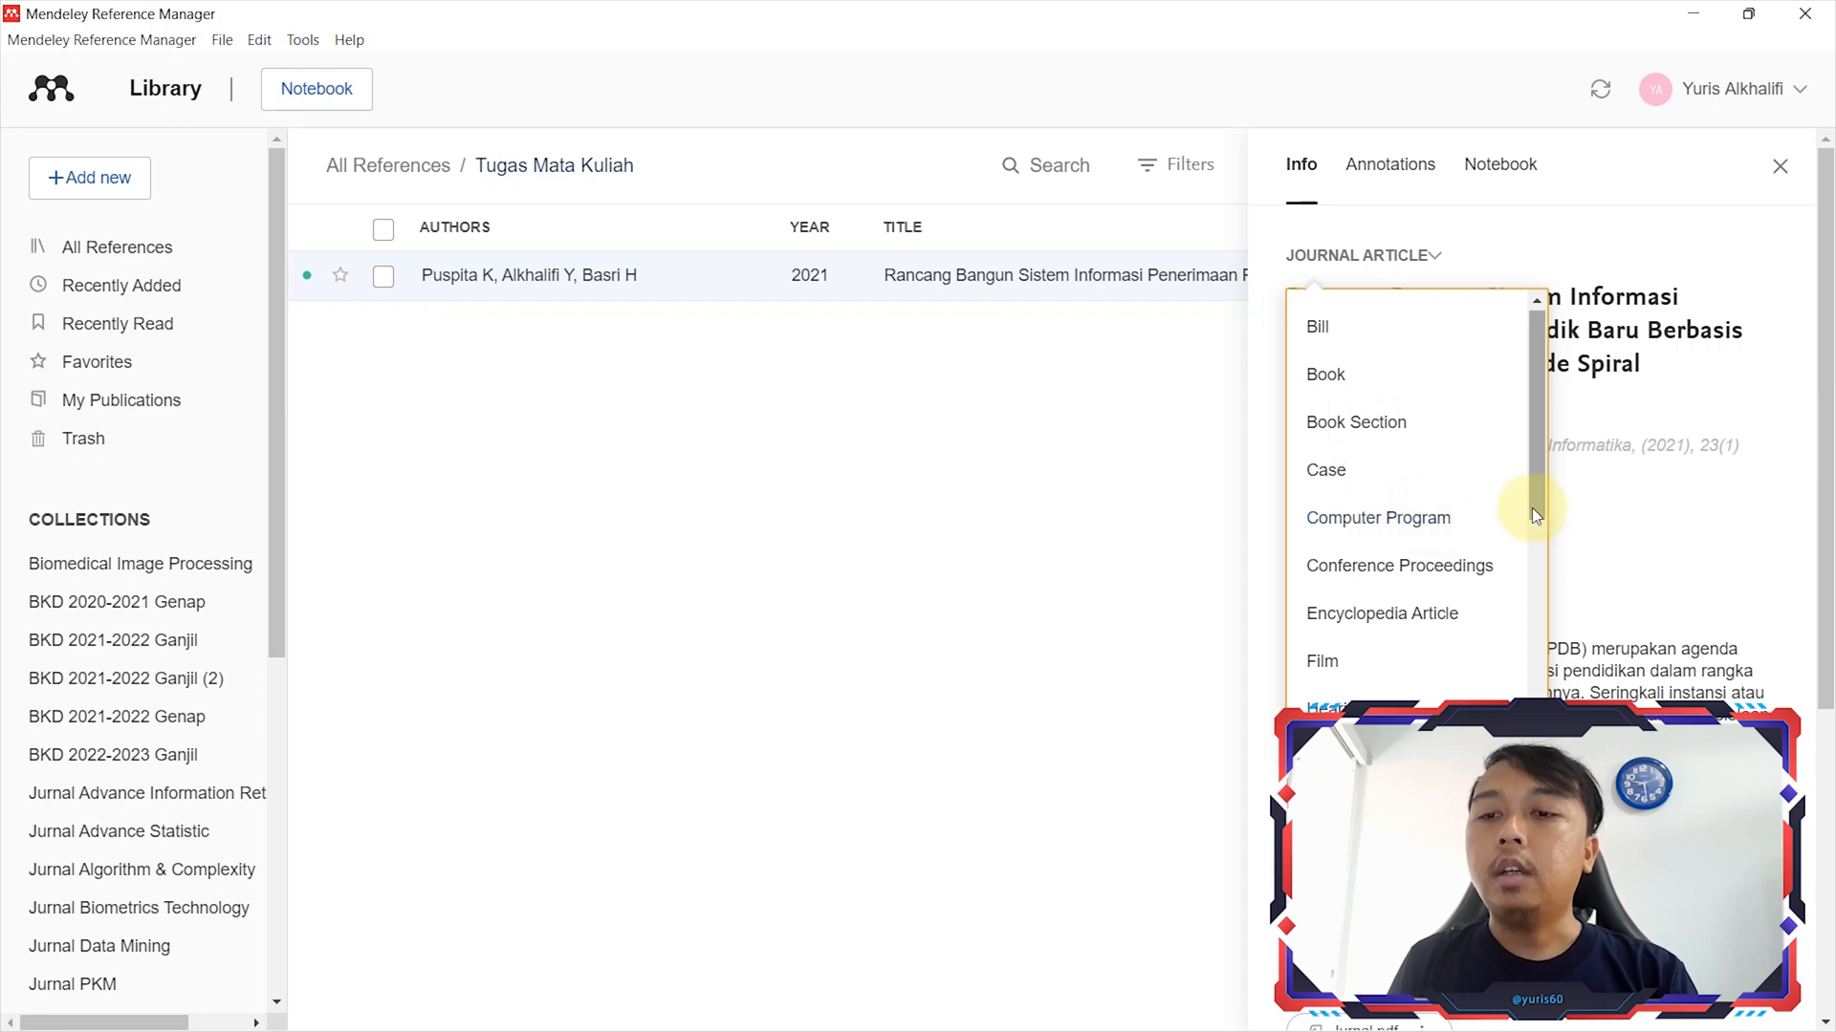
drag(1534, 493, 1533, 610)
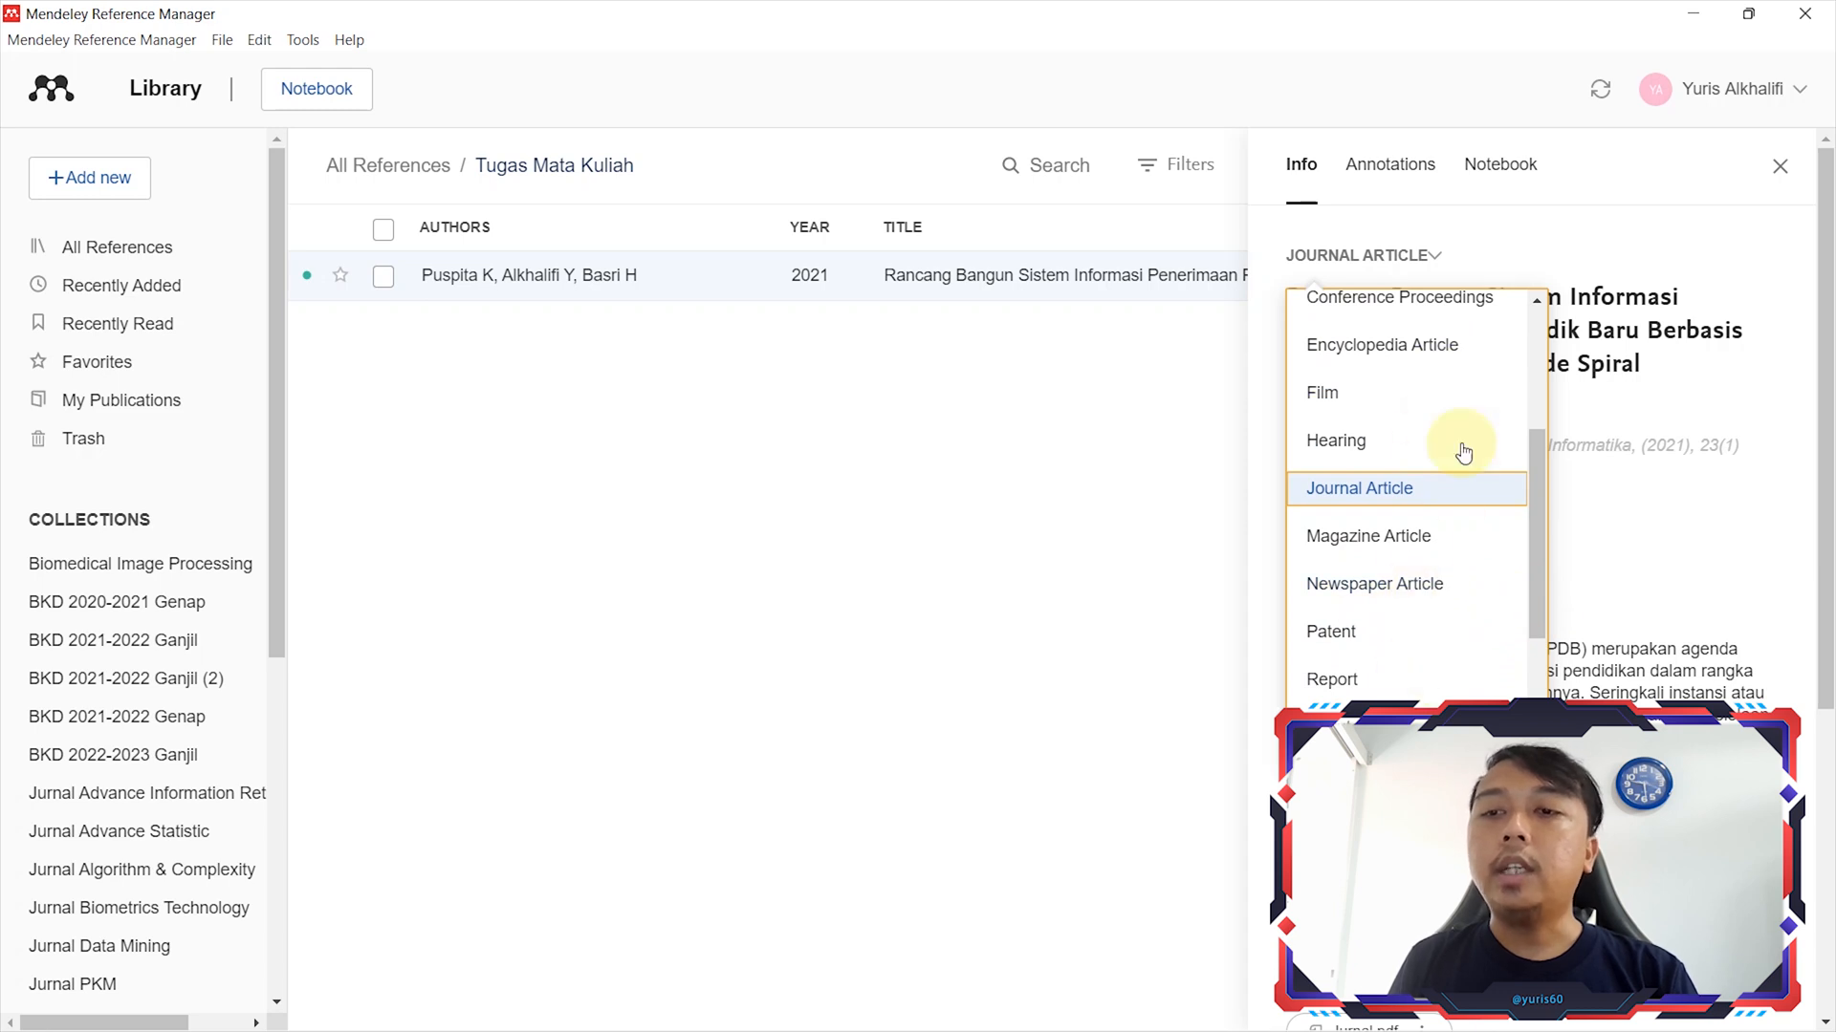
drag(1535, 487, 1397, 328)
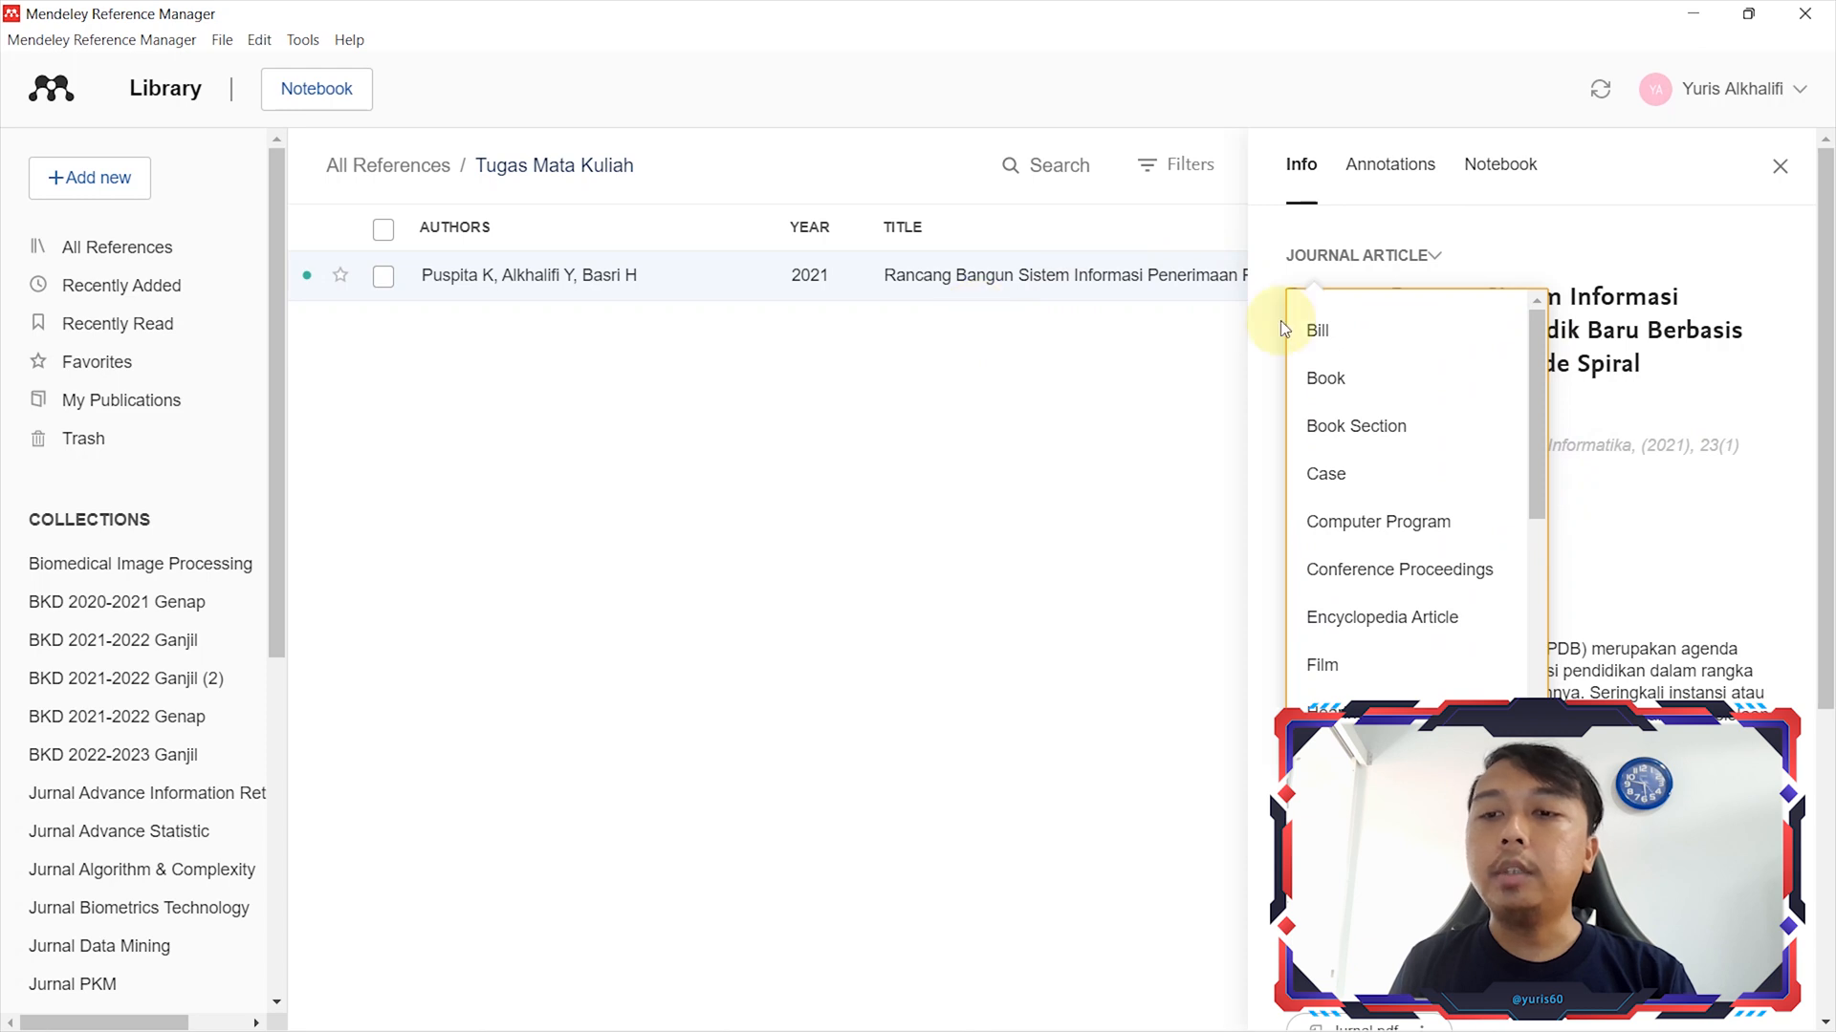
drag(1533, 346, 1558, 622)
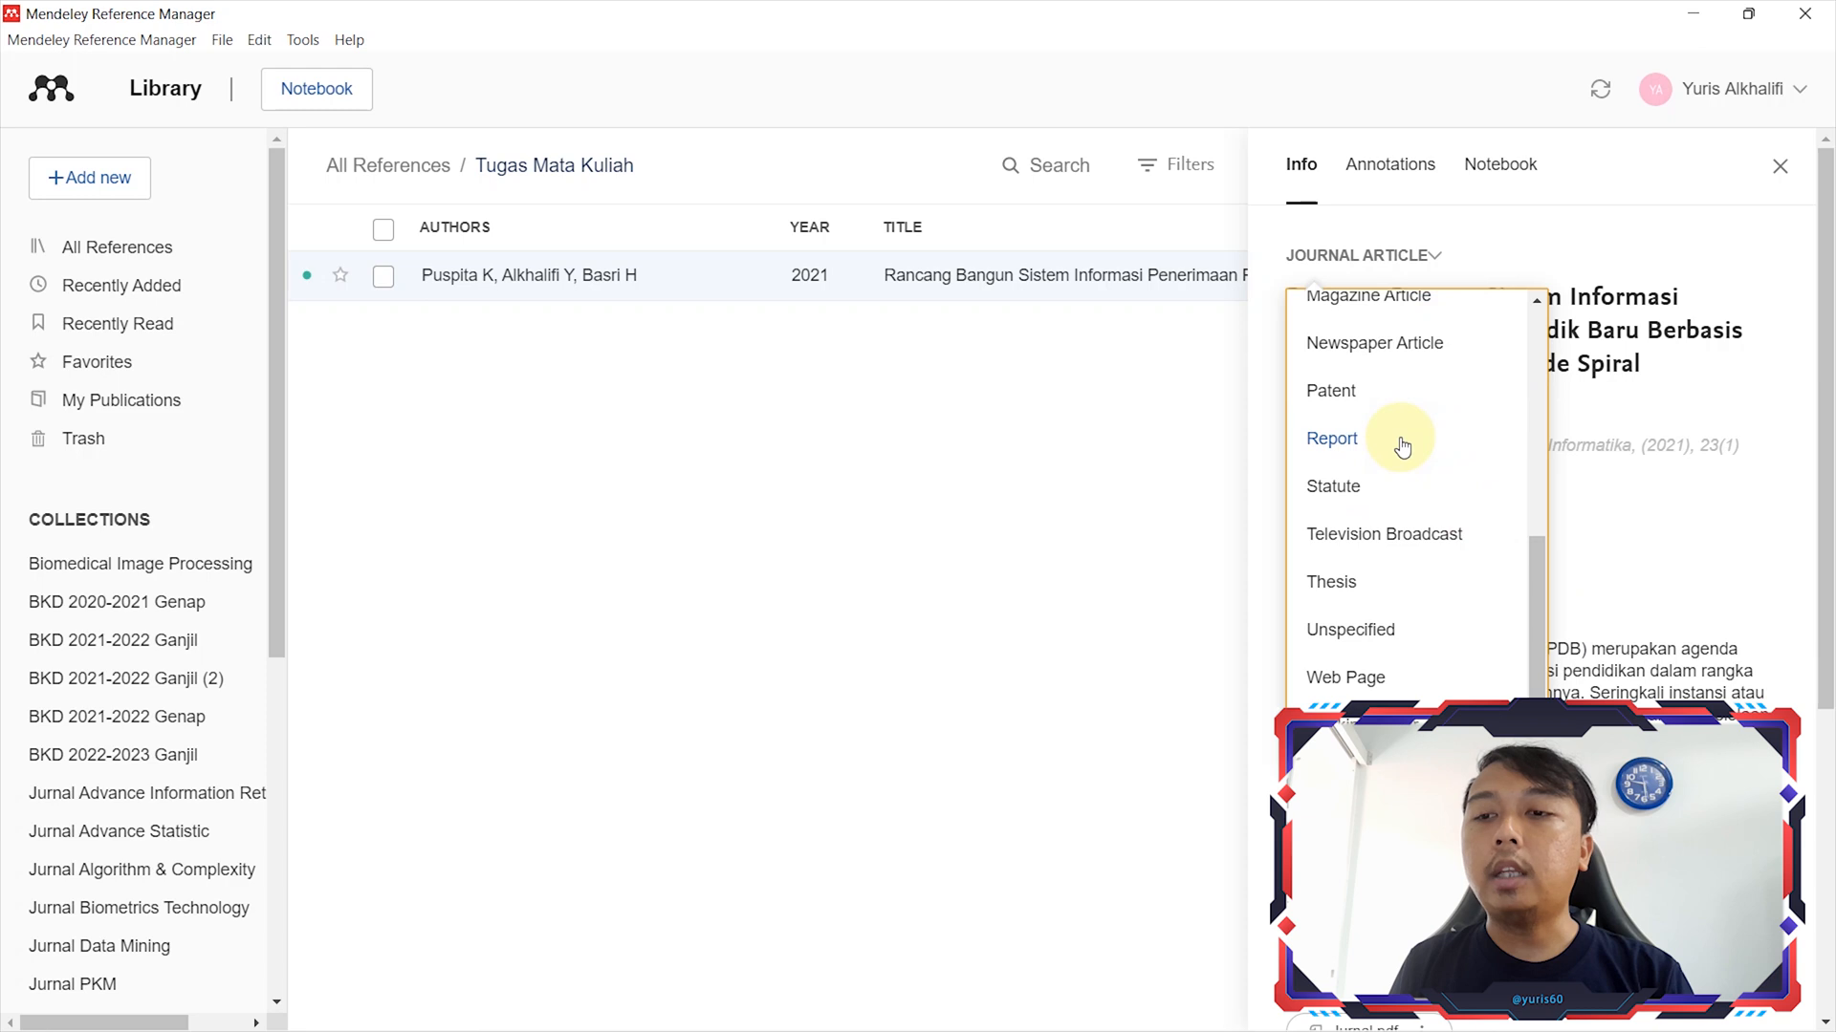
click(1616, 324)
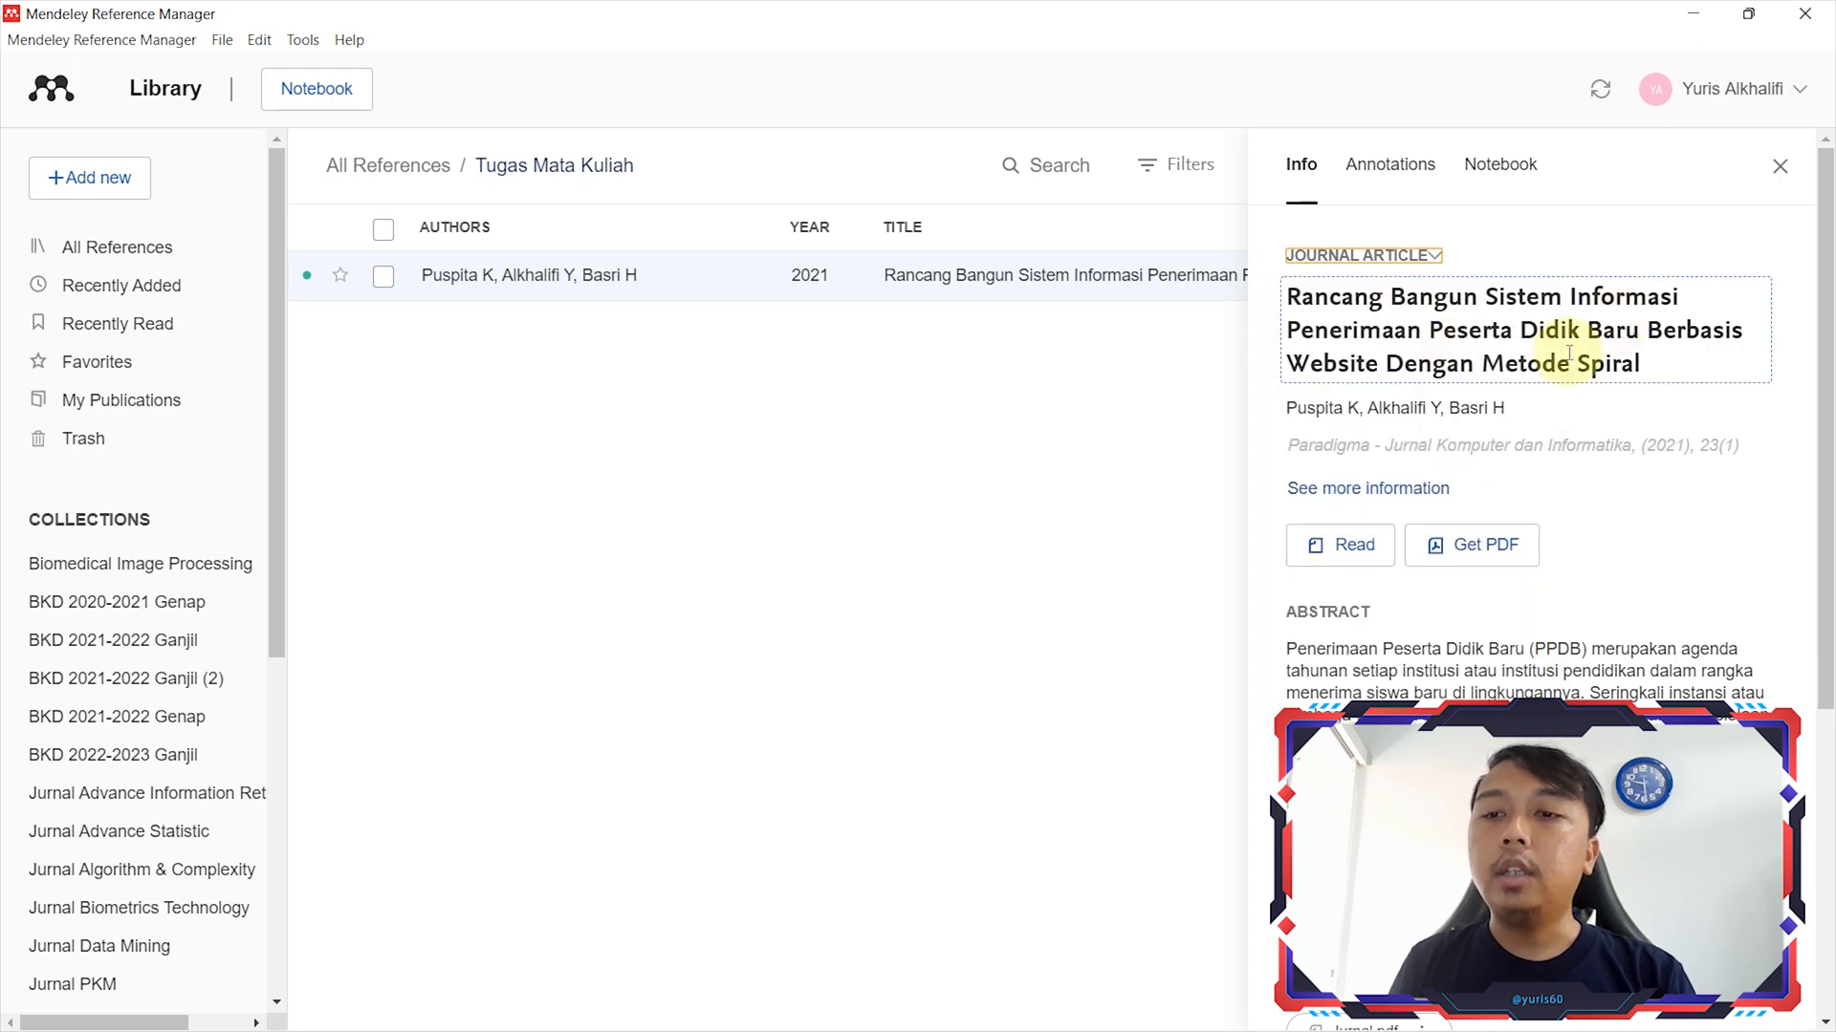
Examine the article's editable metadata: the authors list, journal name, year, volume and issue
click(1415, 408)
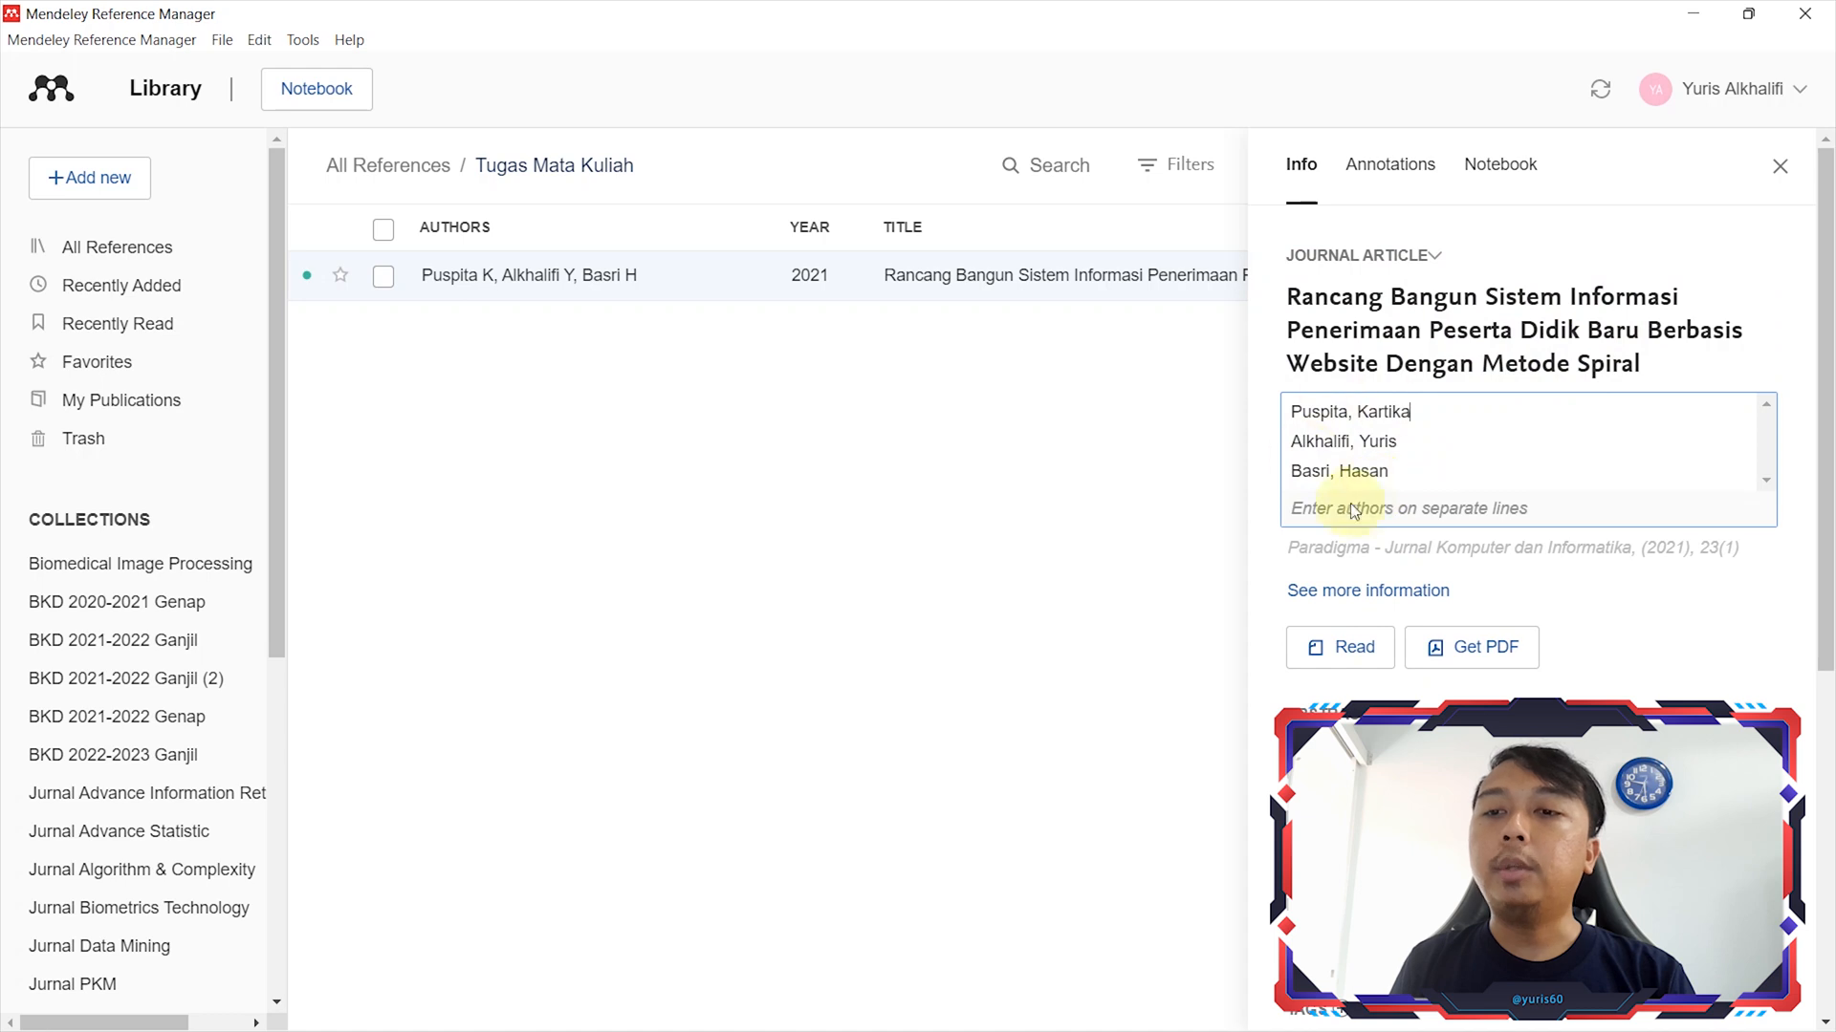
click(1337, 462)
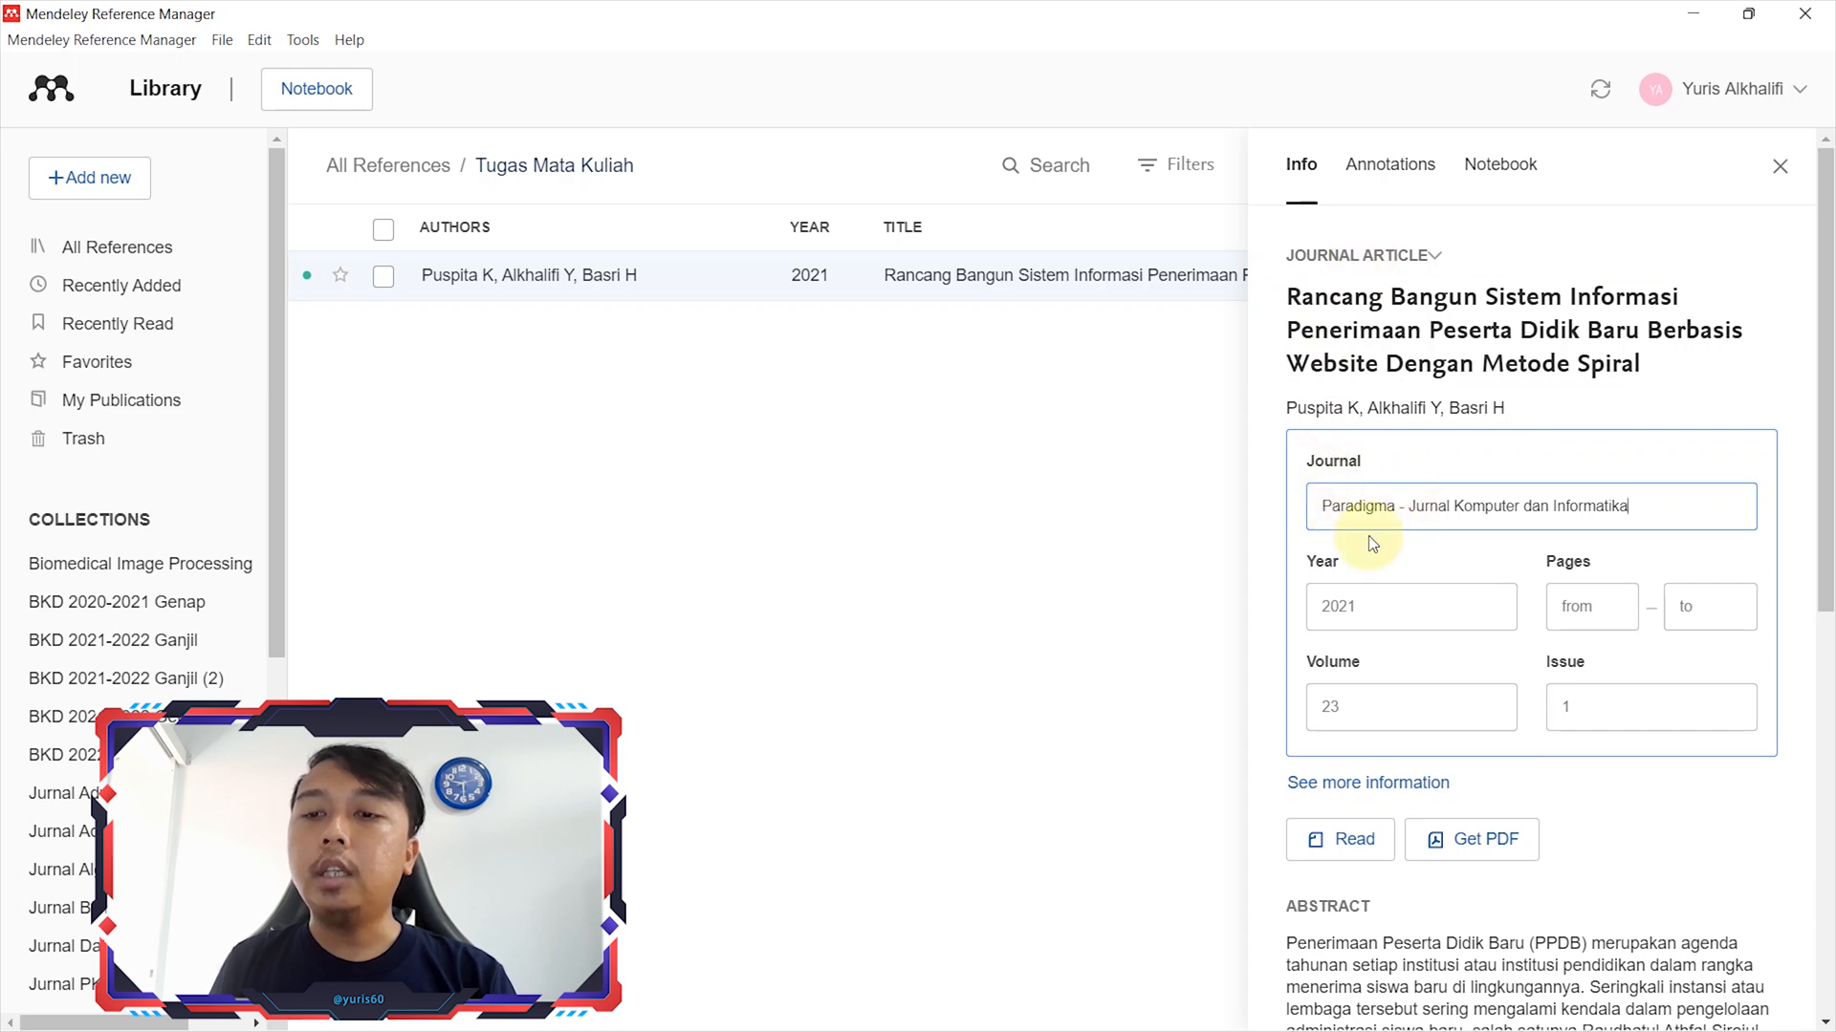
click(1323, 511)
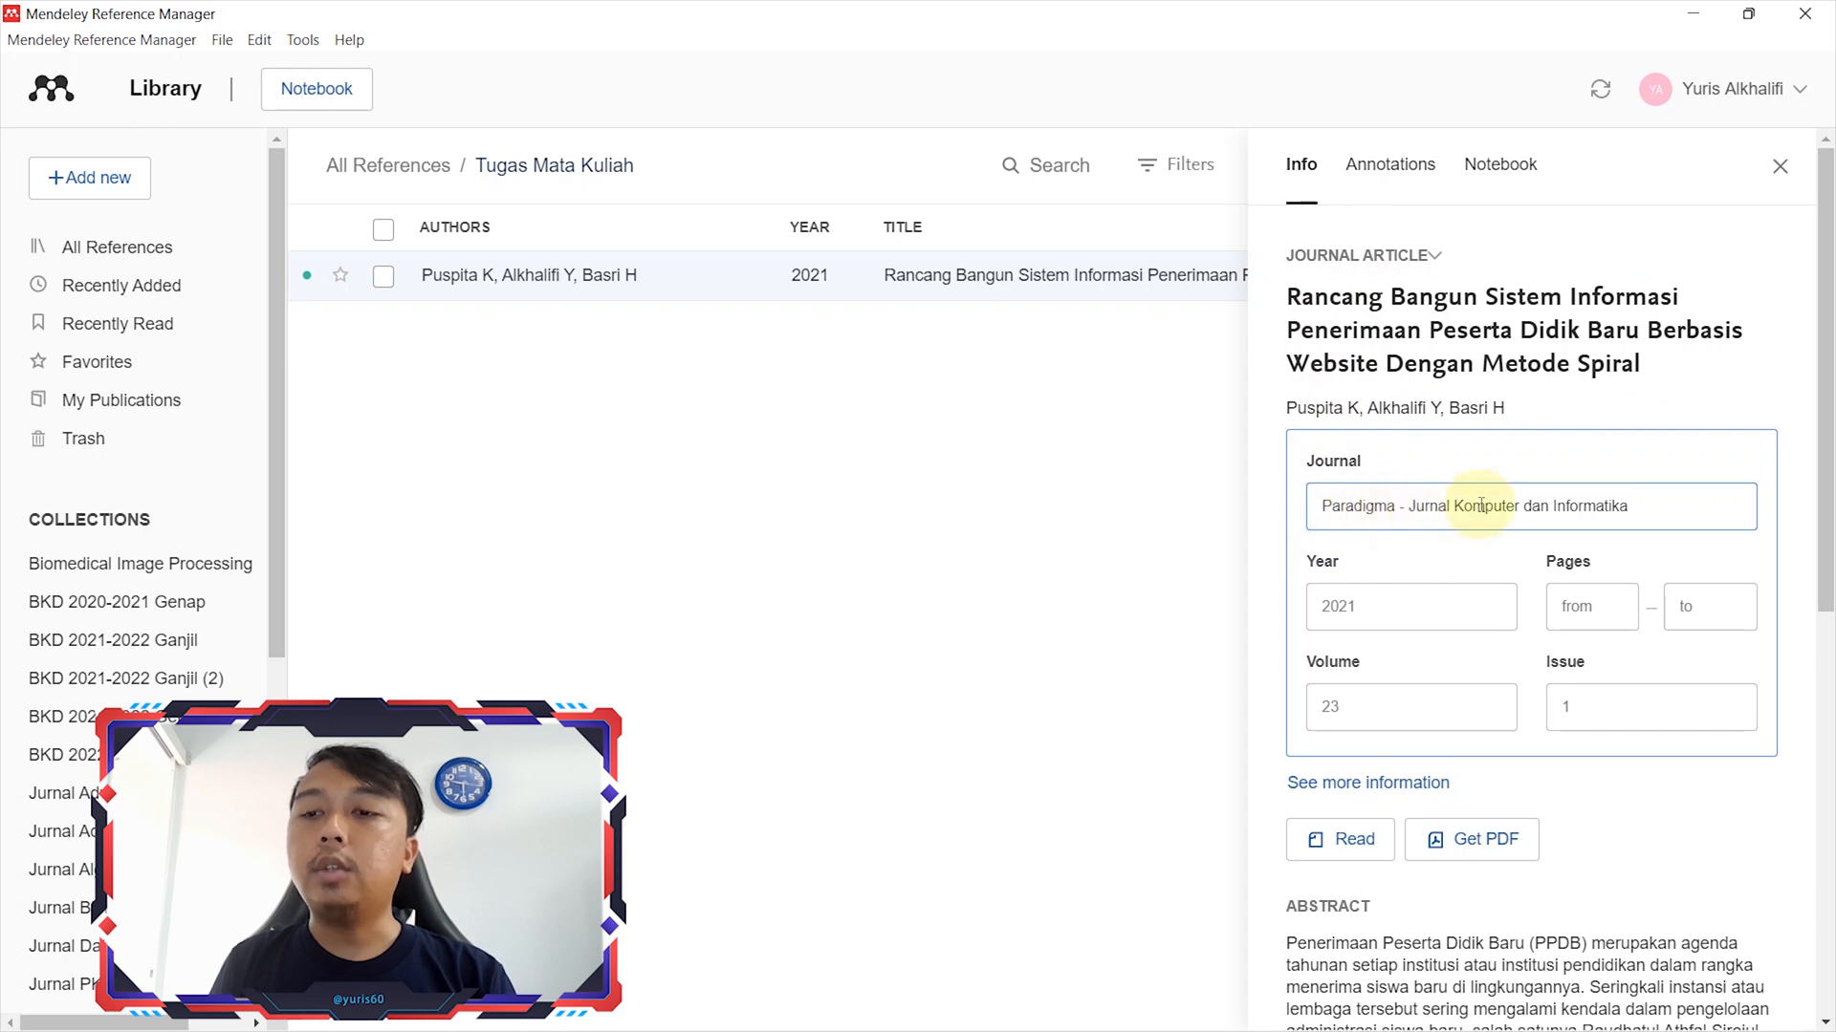
click(1664, 513)
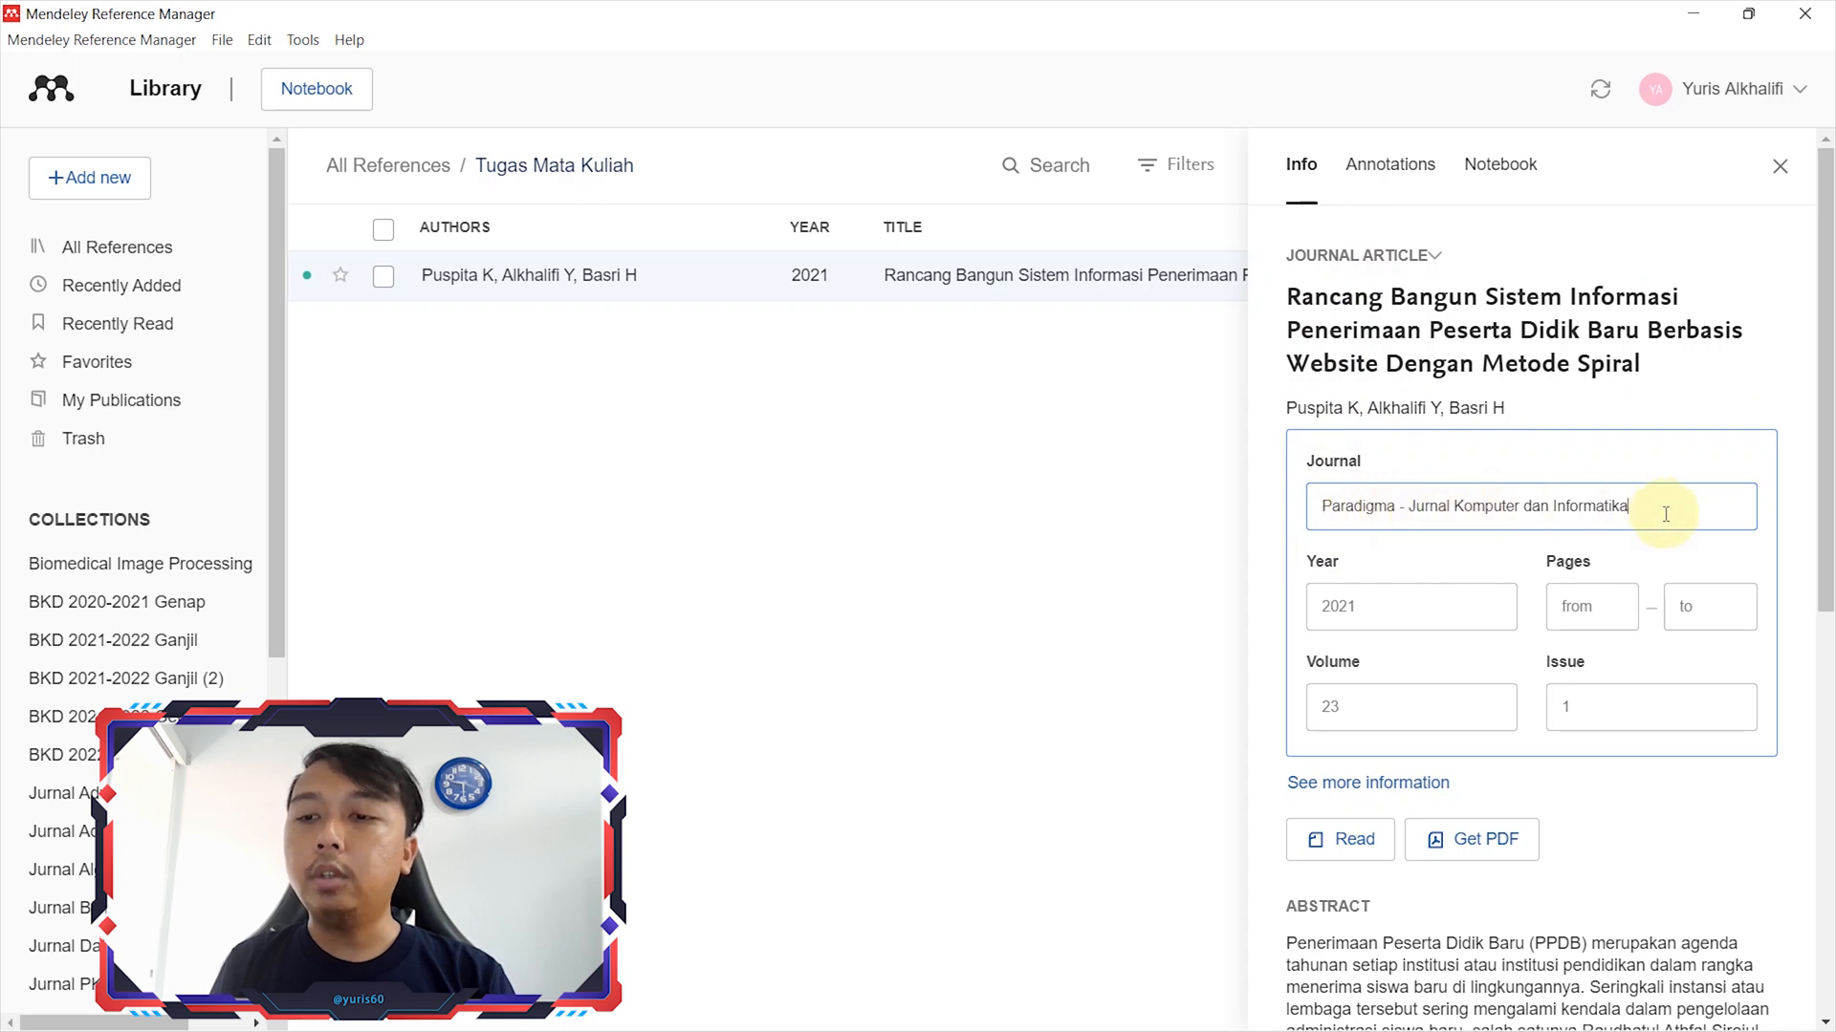
click(1382, 619)
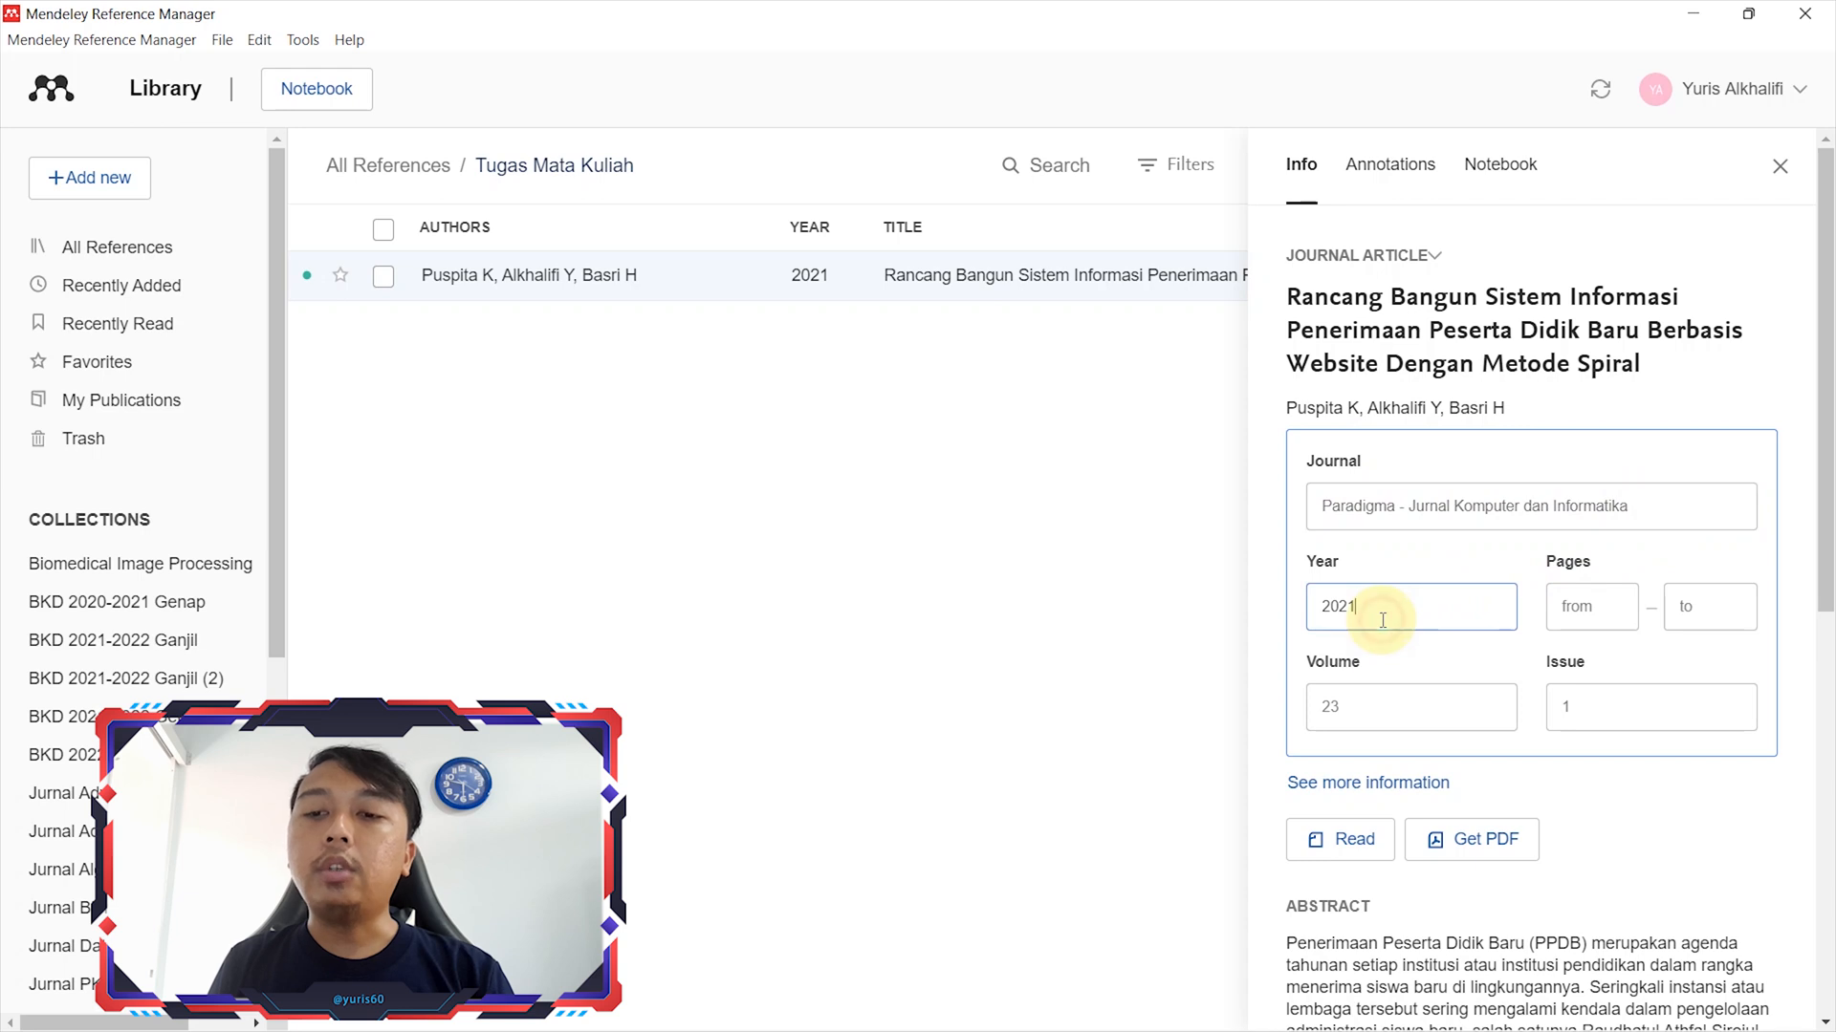
click(1384, 697)
click(1598, 706)
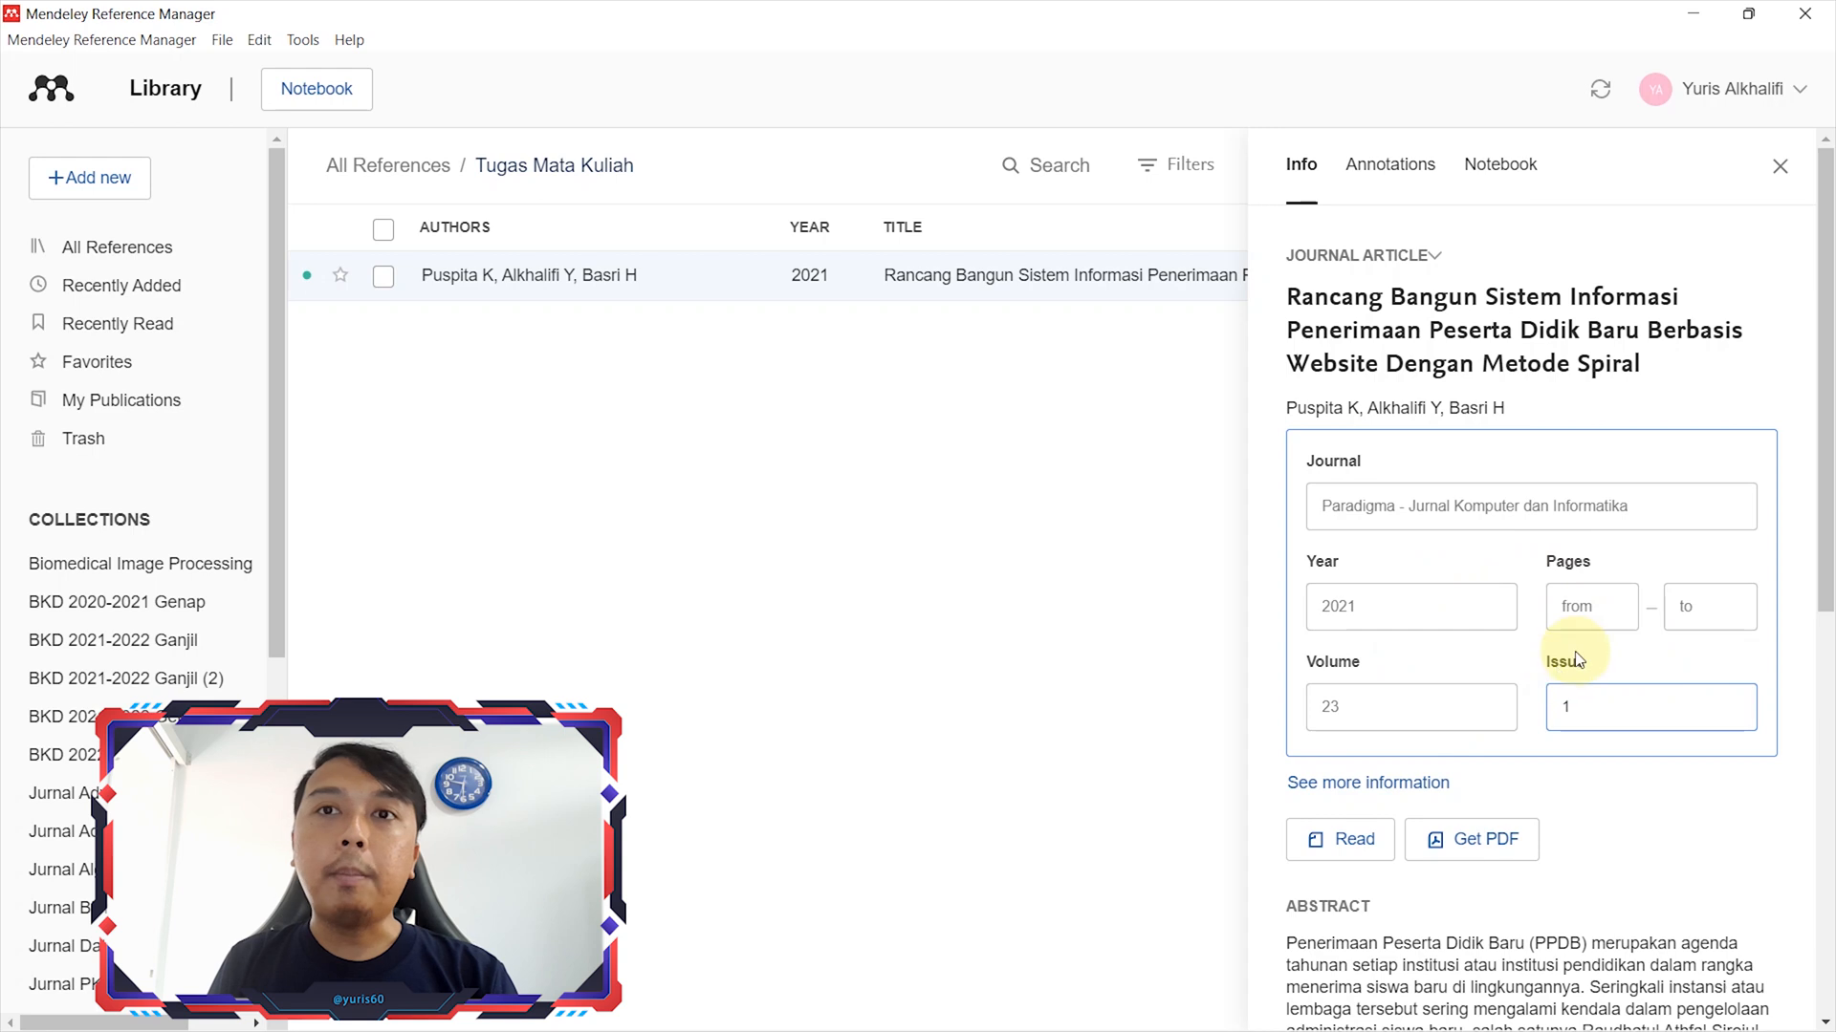
Review the article's abstract, tags, attached file, URLs, identifiers and citation key, and close its details
click(1406, 761)
click(1401, 765)
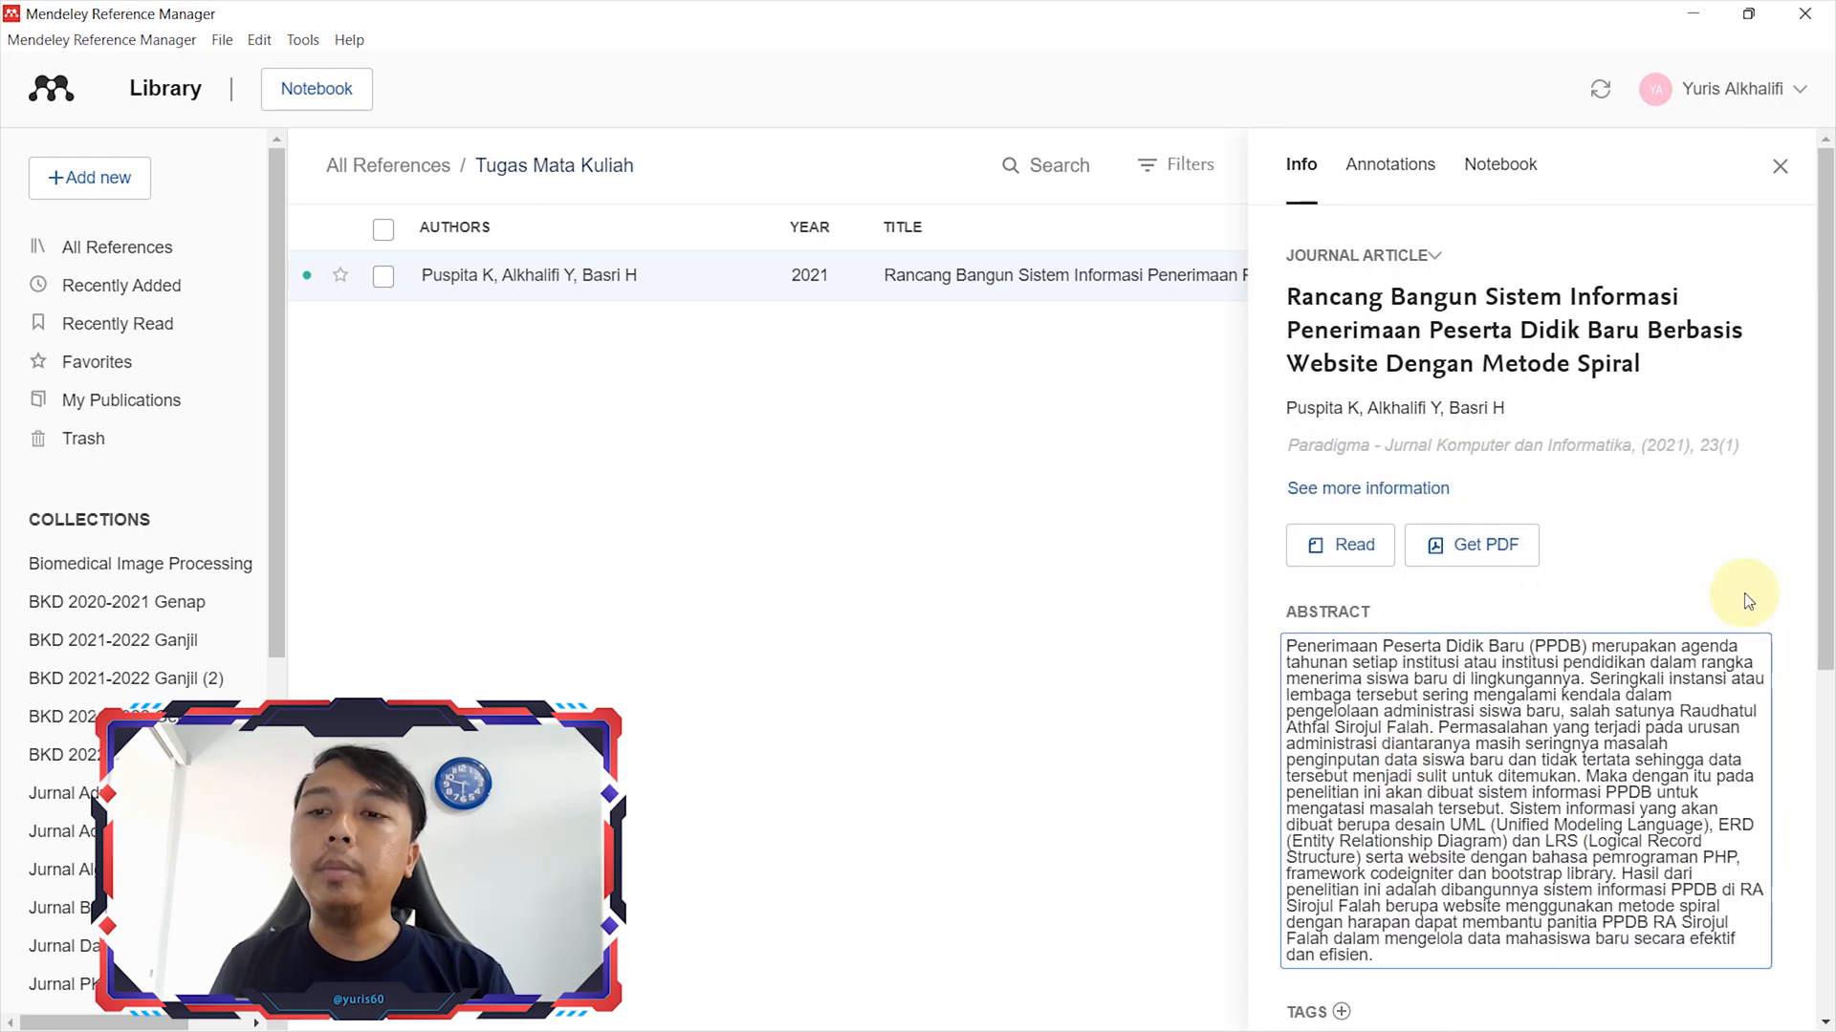
drag(1828, 516, 1822, 620)
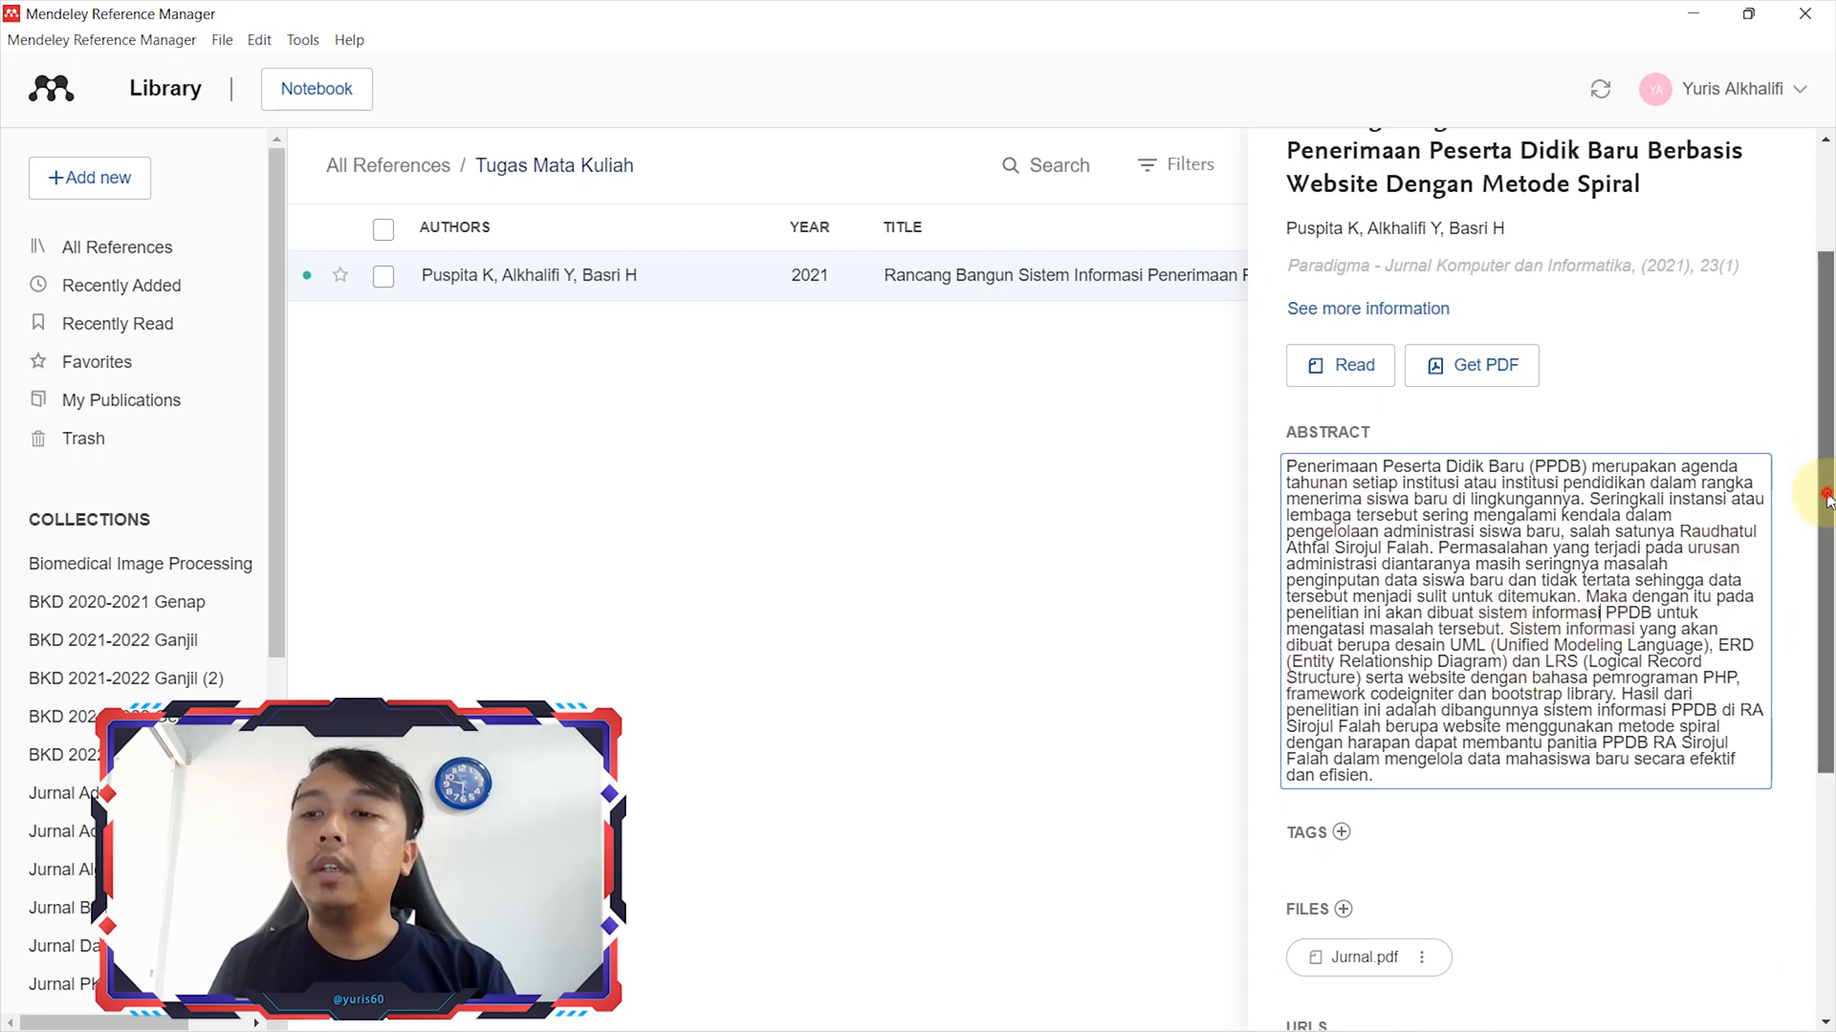
scroll(1429, 745, down, 4)
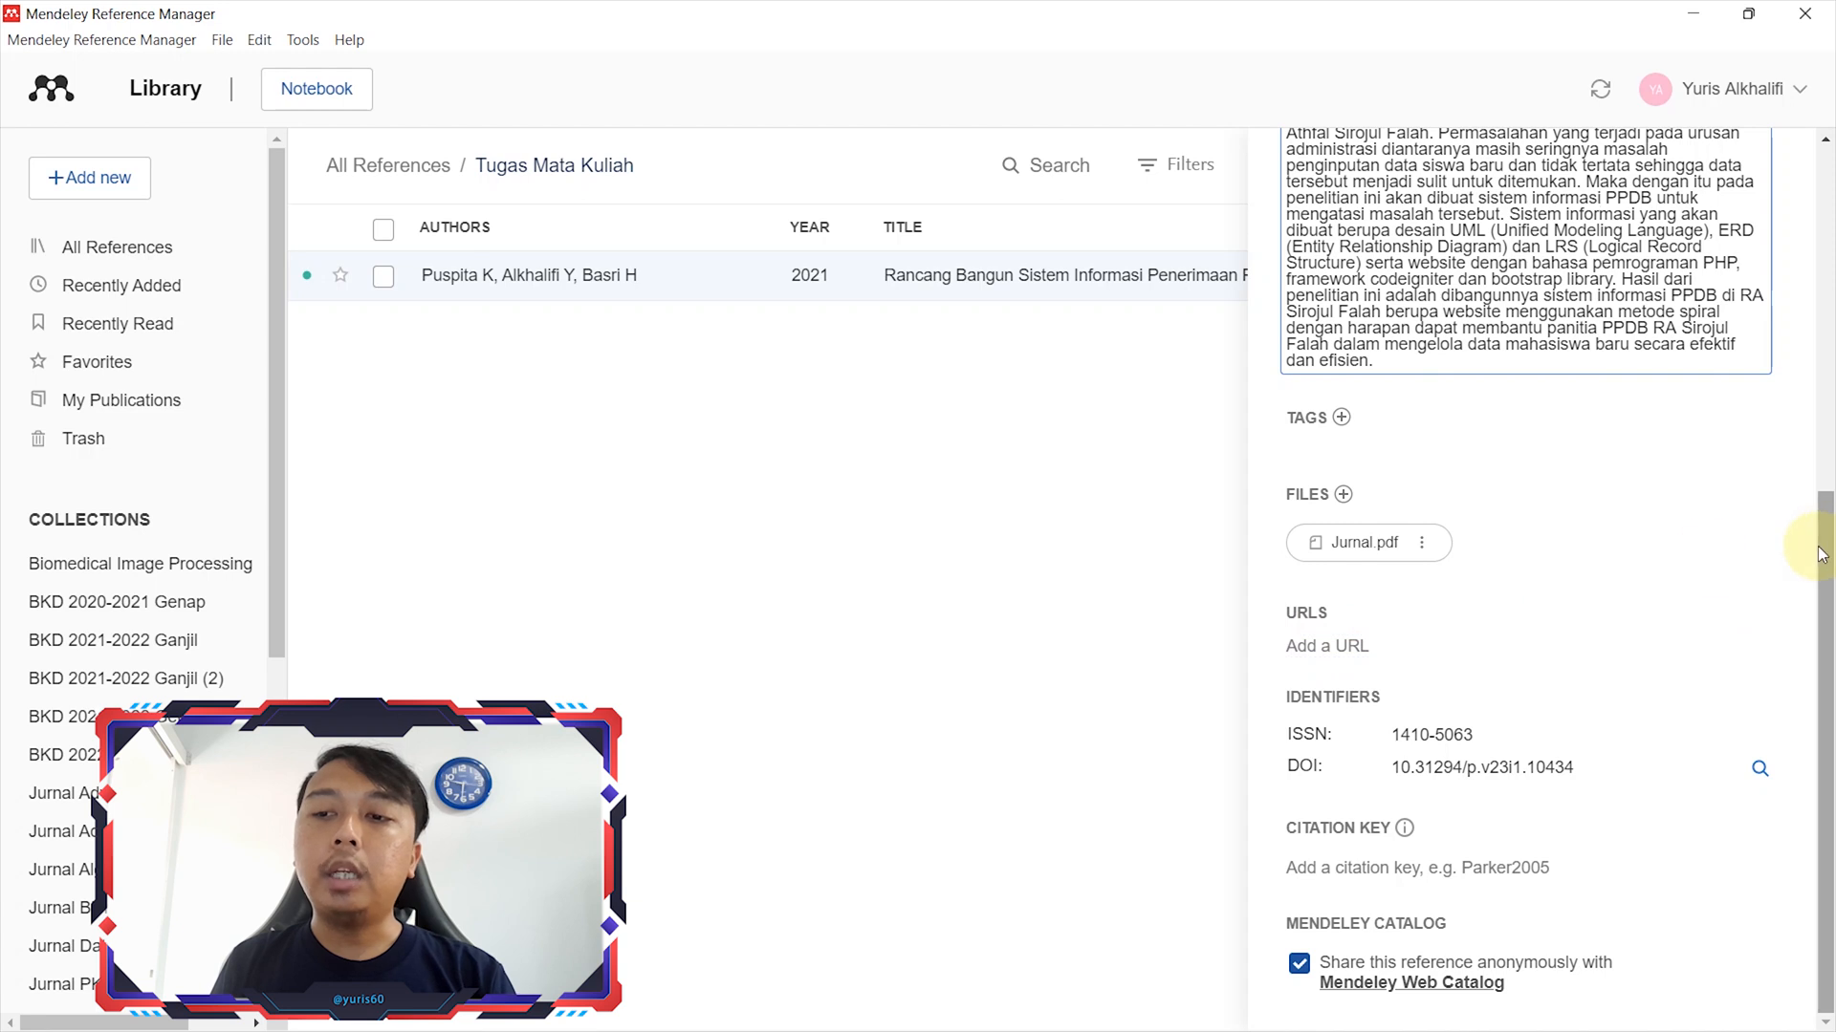
drag(1824, 555, 1824, 205)
click(1063, 419)
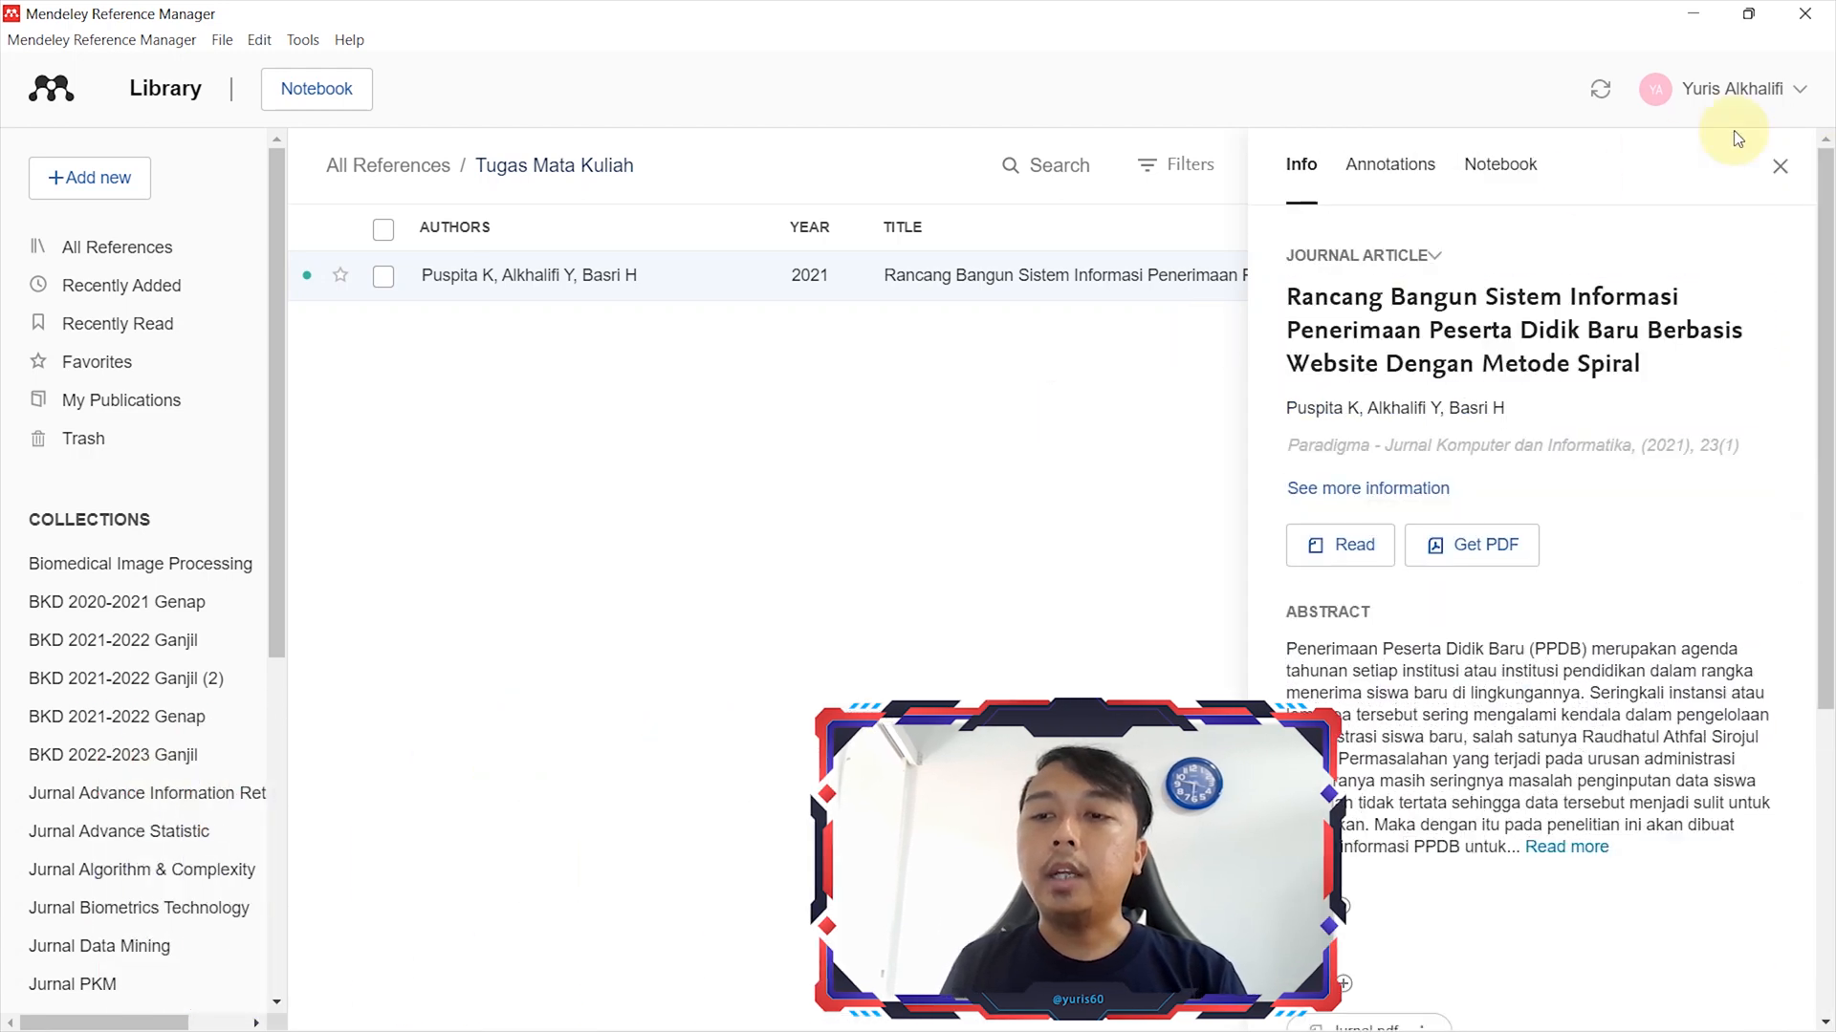
click(1778, 166)
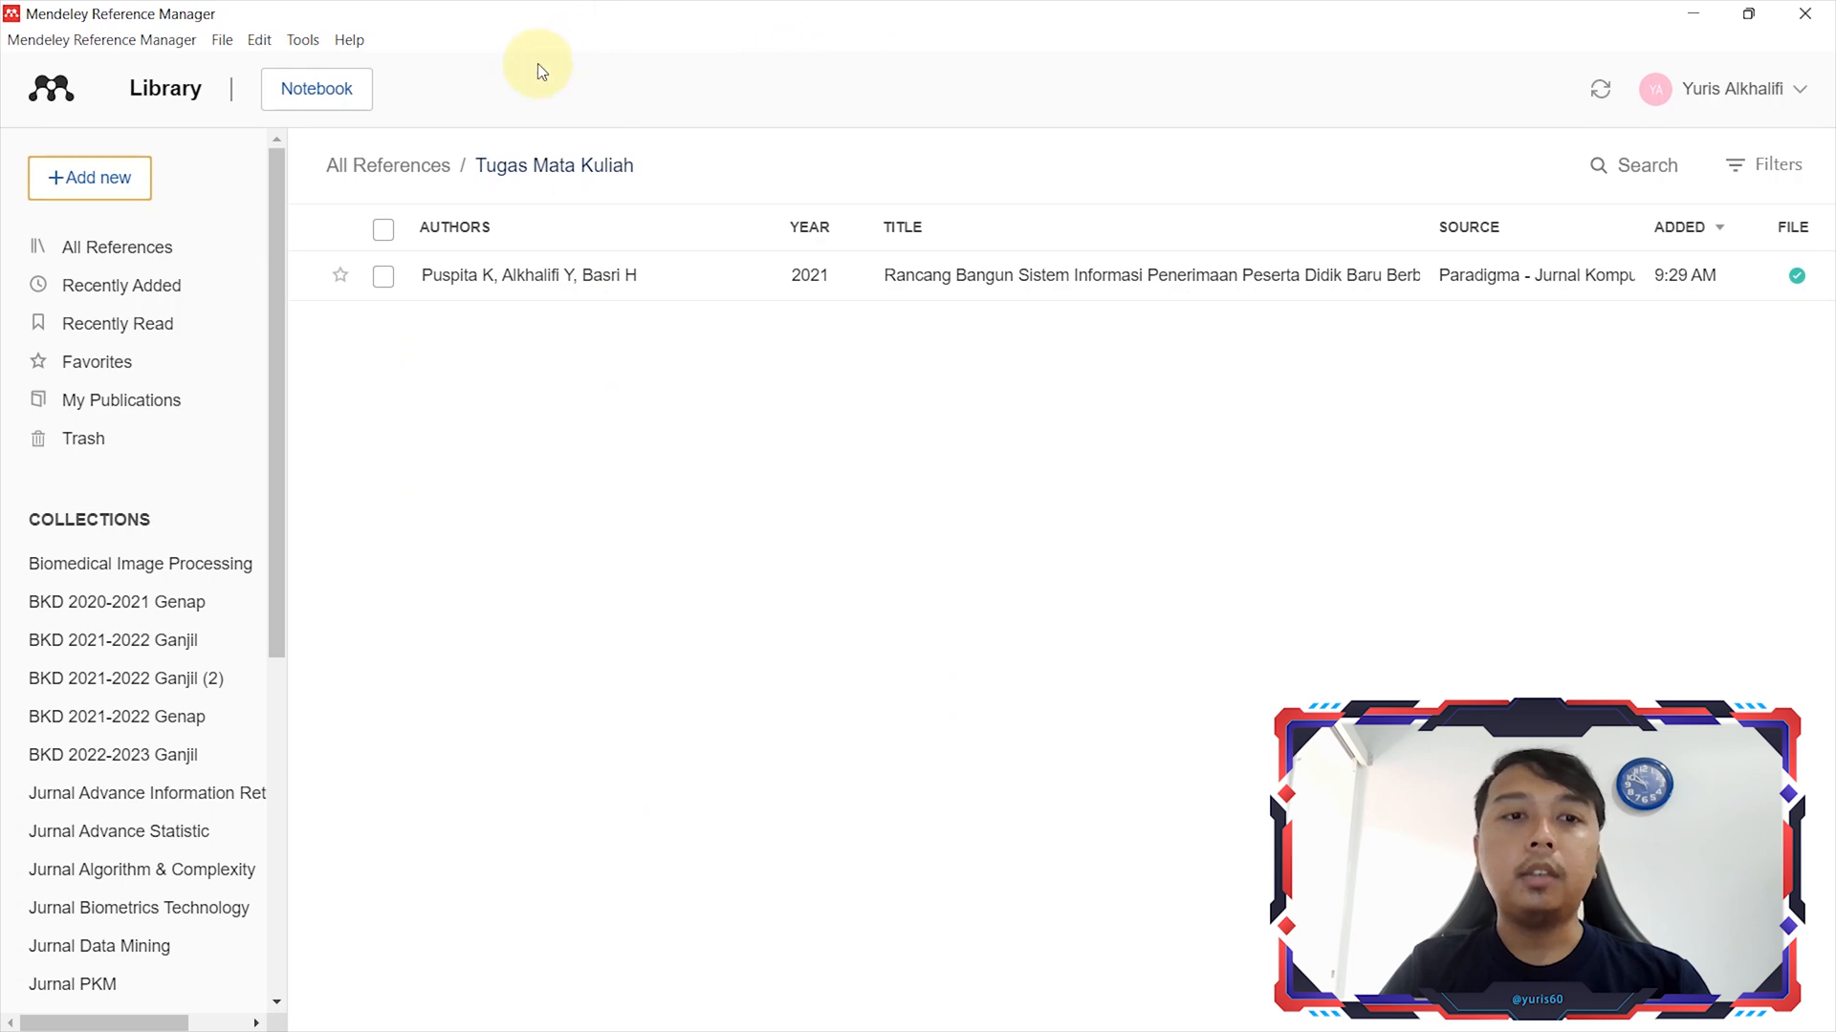
Start a manual entry of type Book titled "Rekayasa Perangkat Lunak" and add a second author field
click(131, 165)
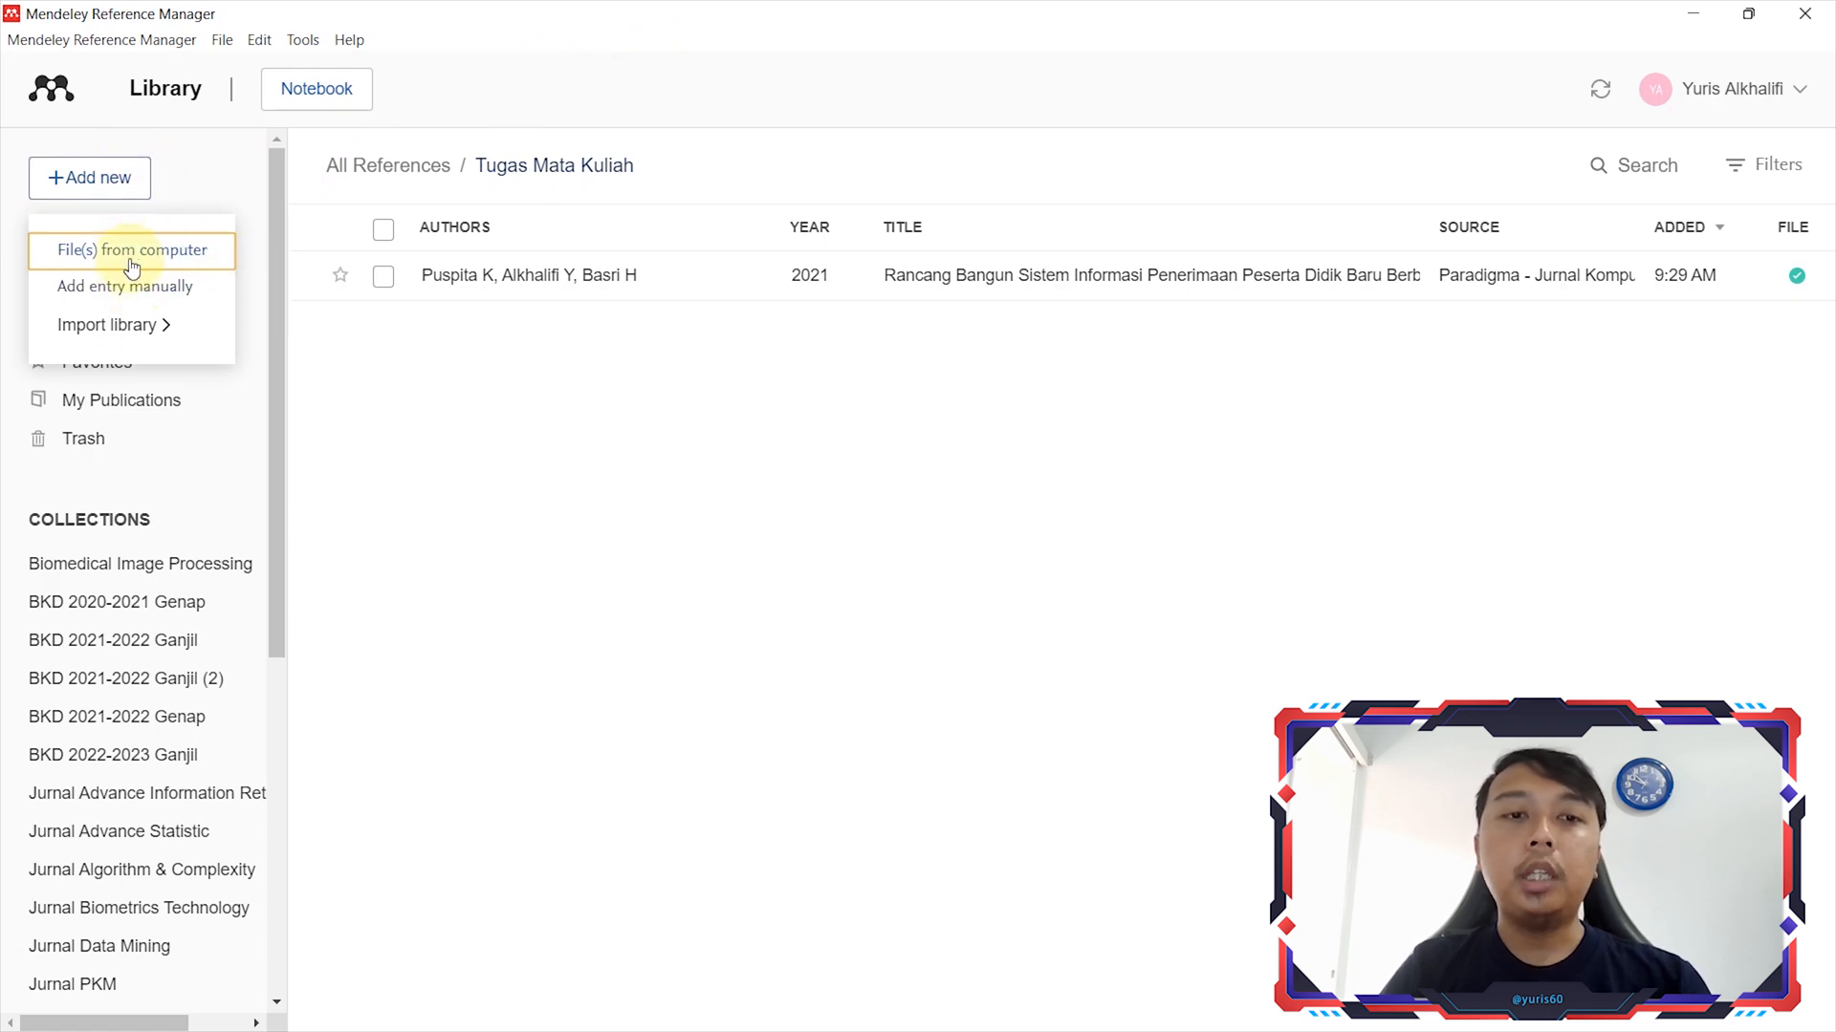
click(127, 288)
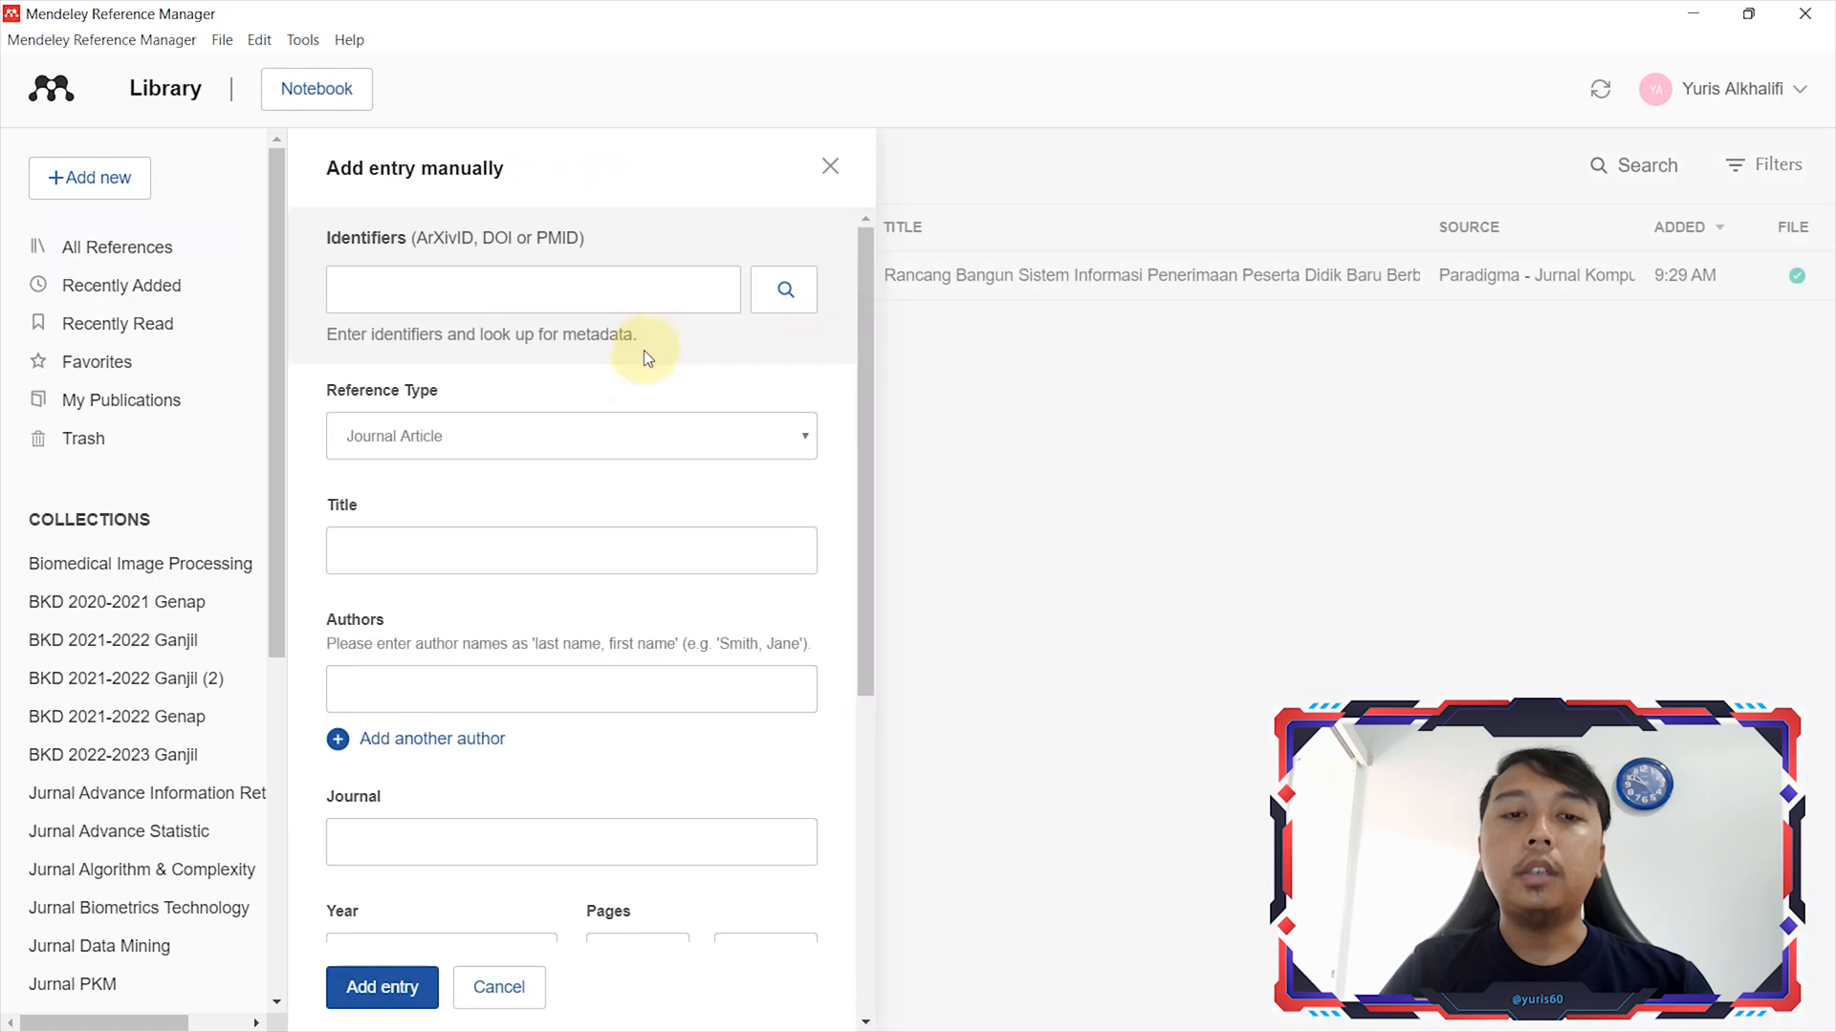
click(461, 437)
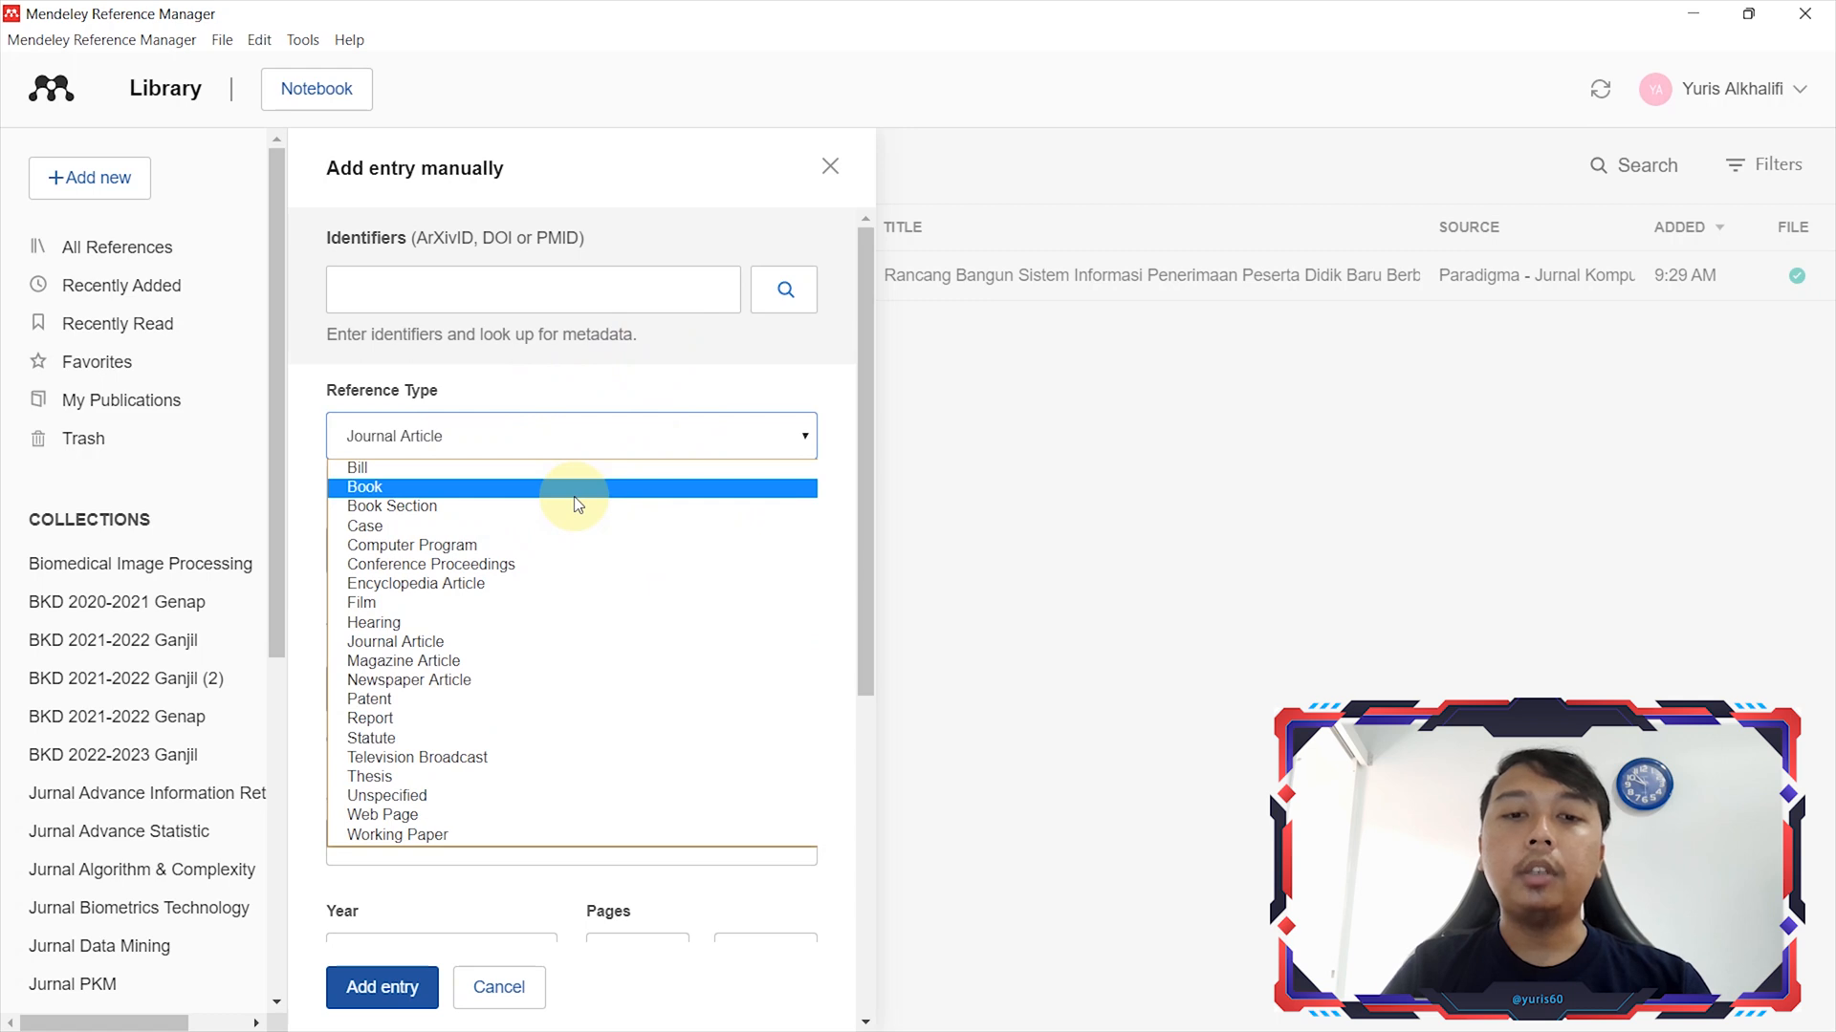
click(564, 492)
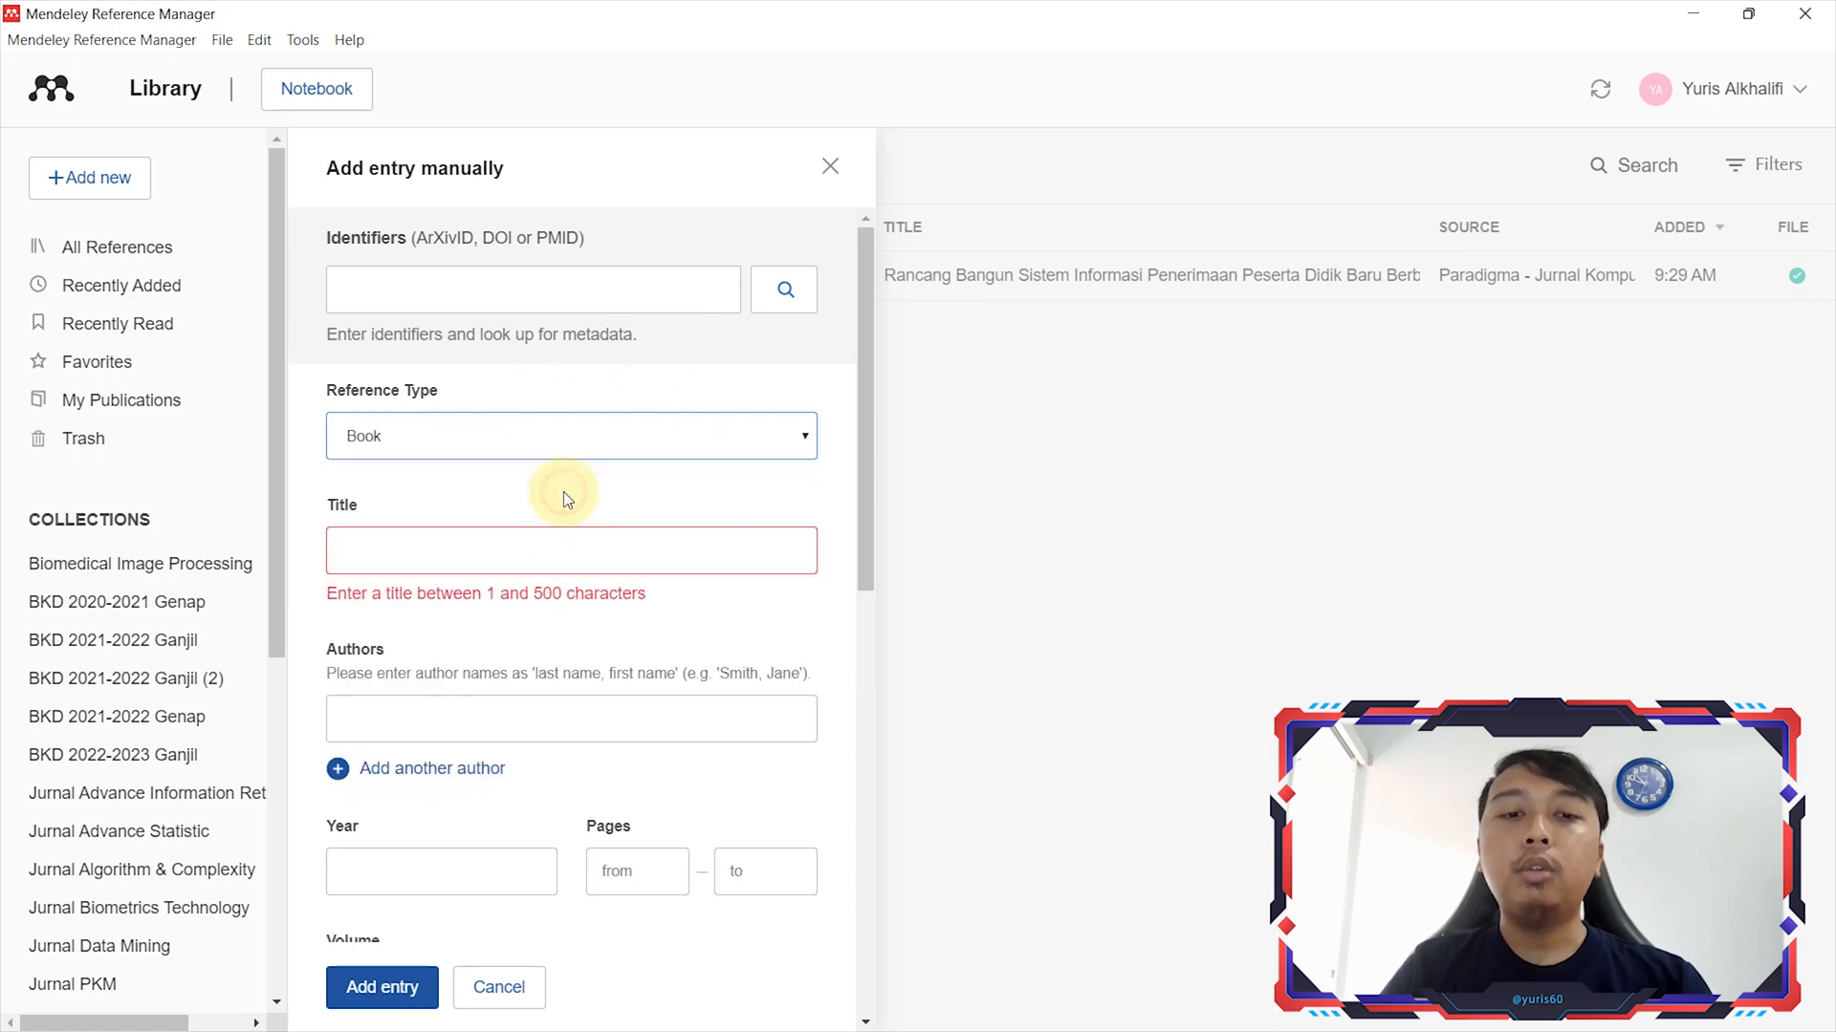
click(640, 560)
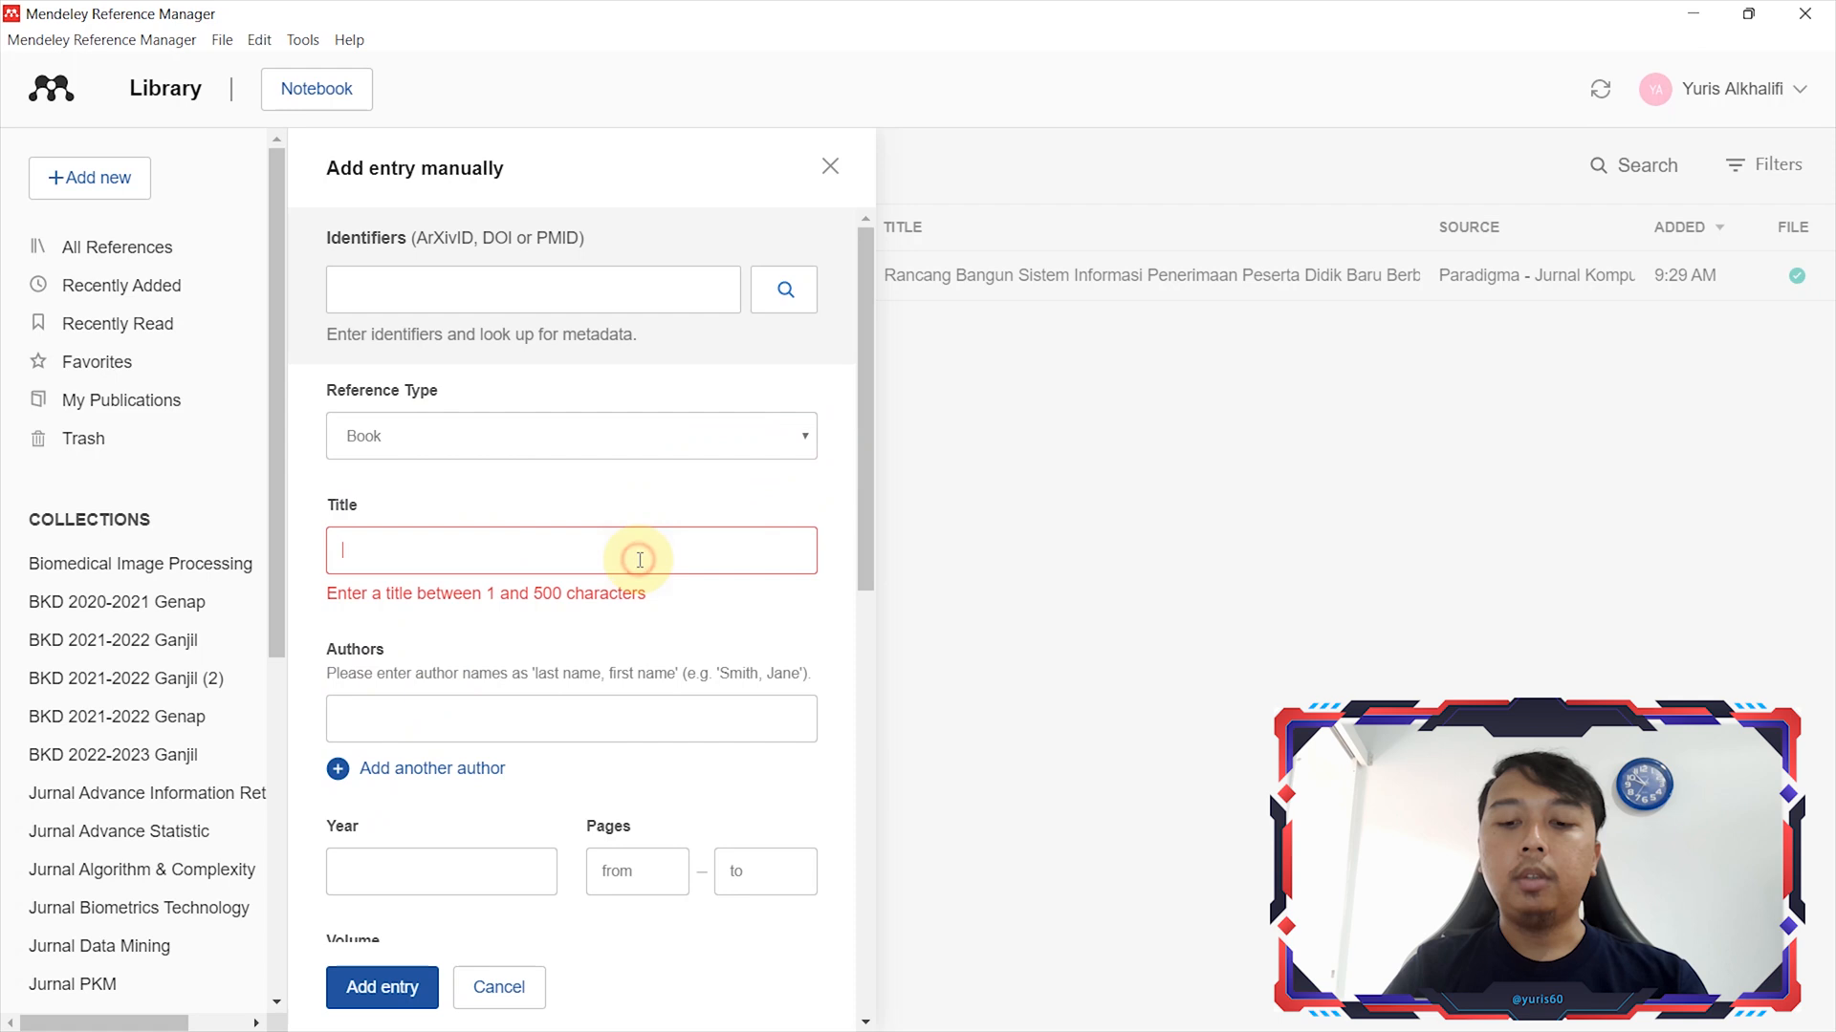
text(Rekayasa Perangkat Lunak)
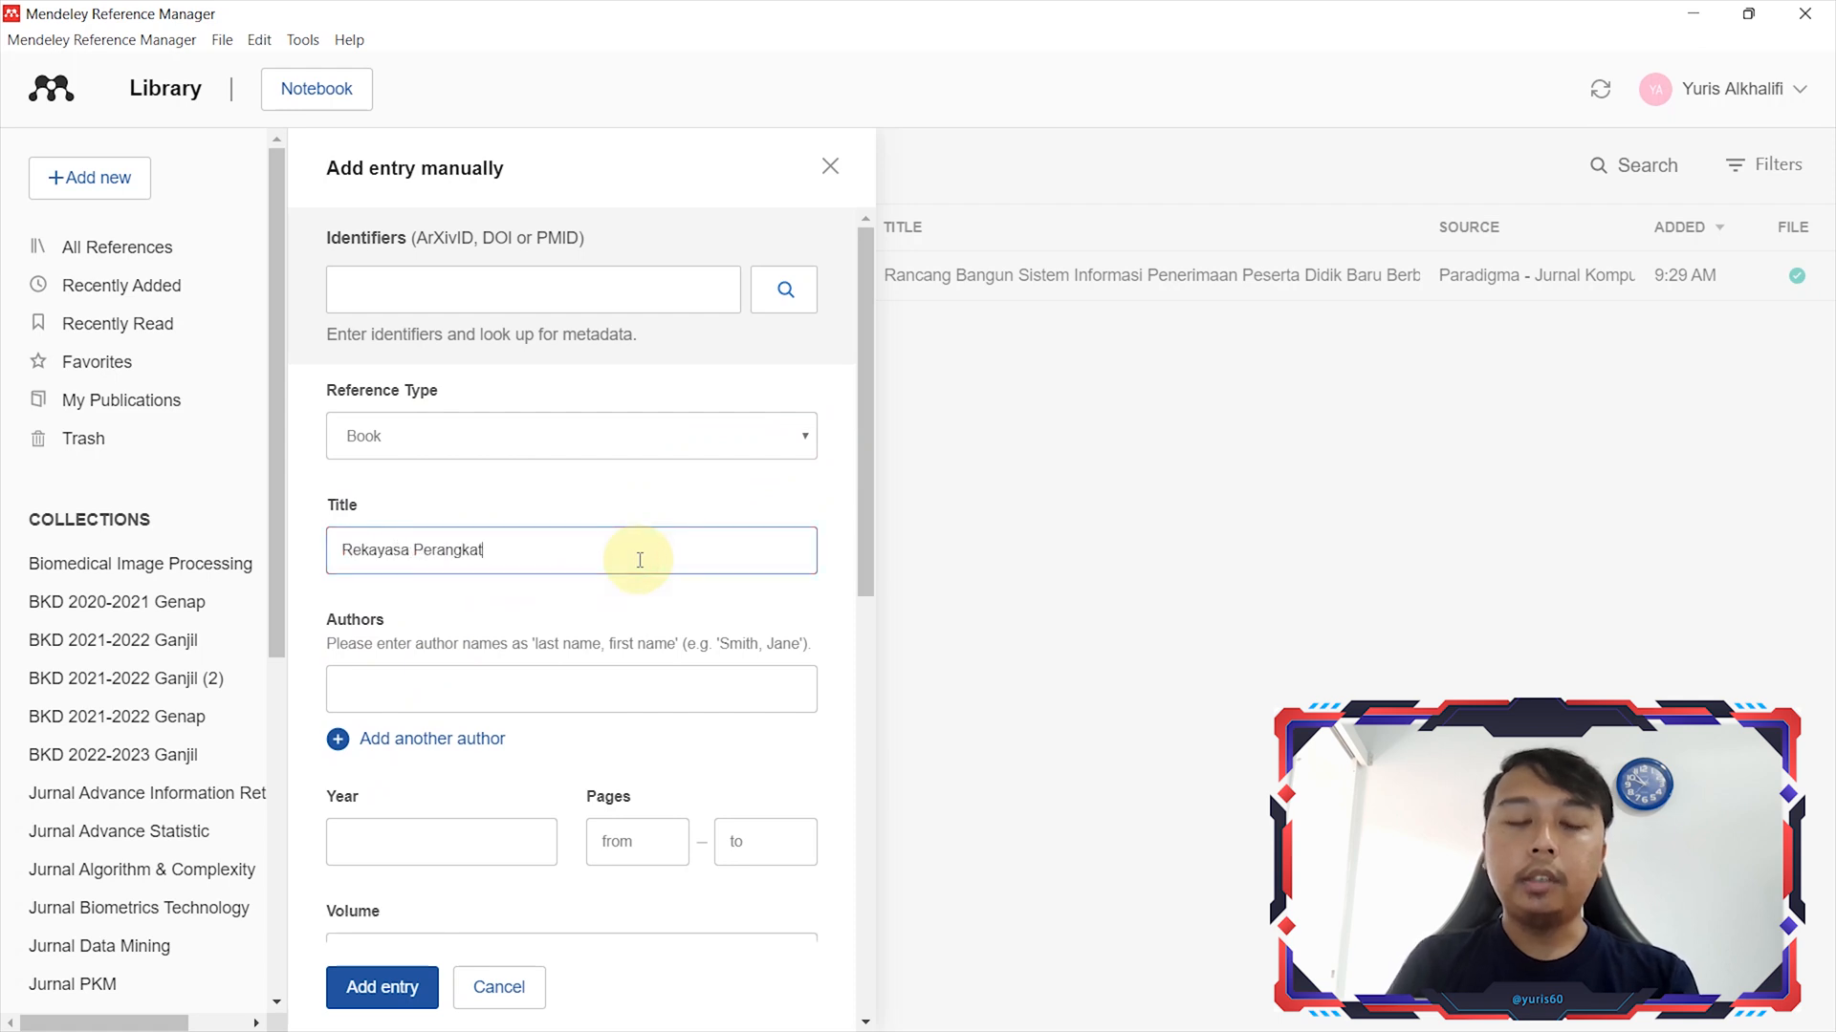
key(Tab)
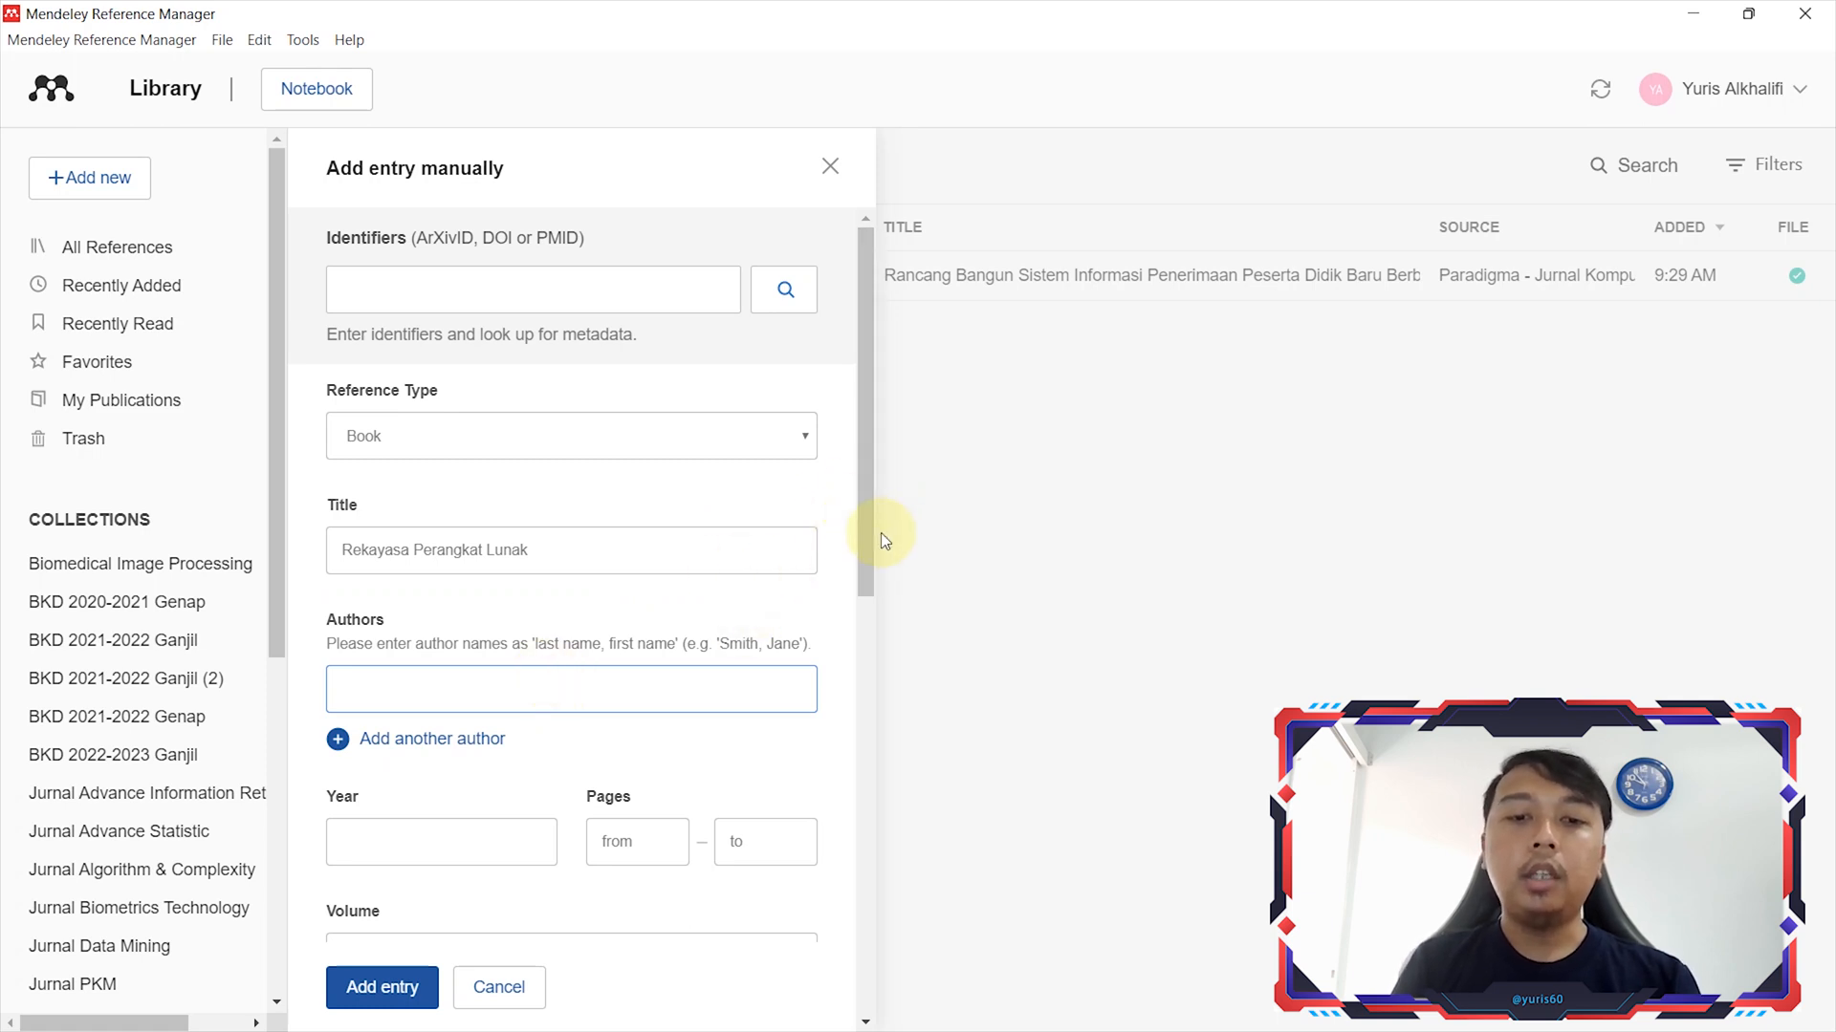
drag(868, 533, 862, 579)
click(398, 639)
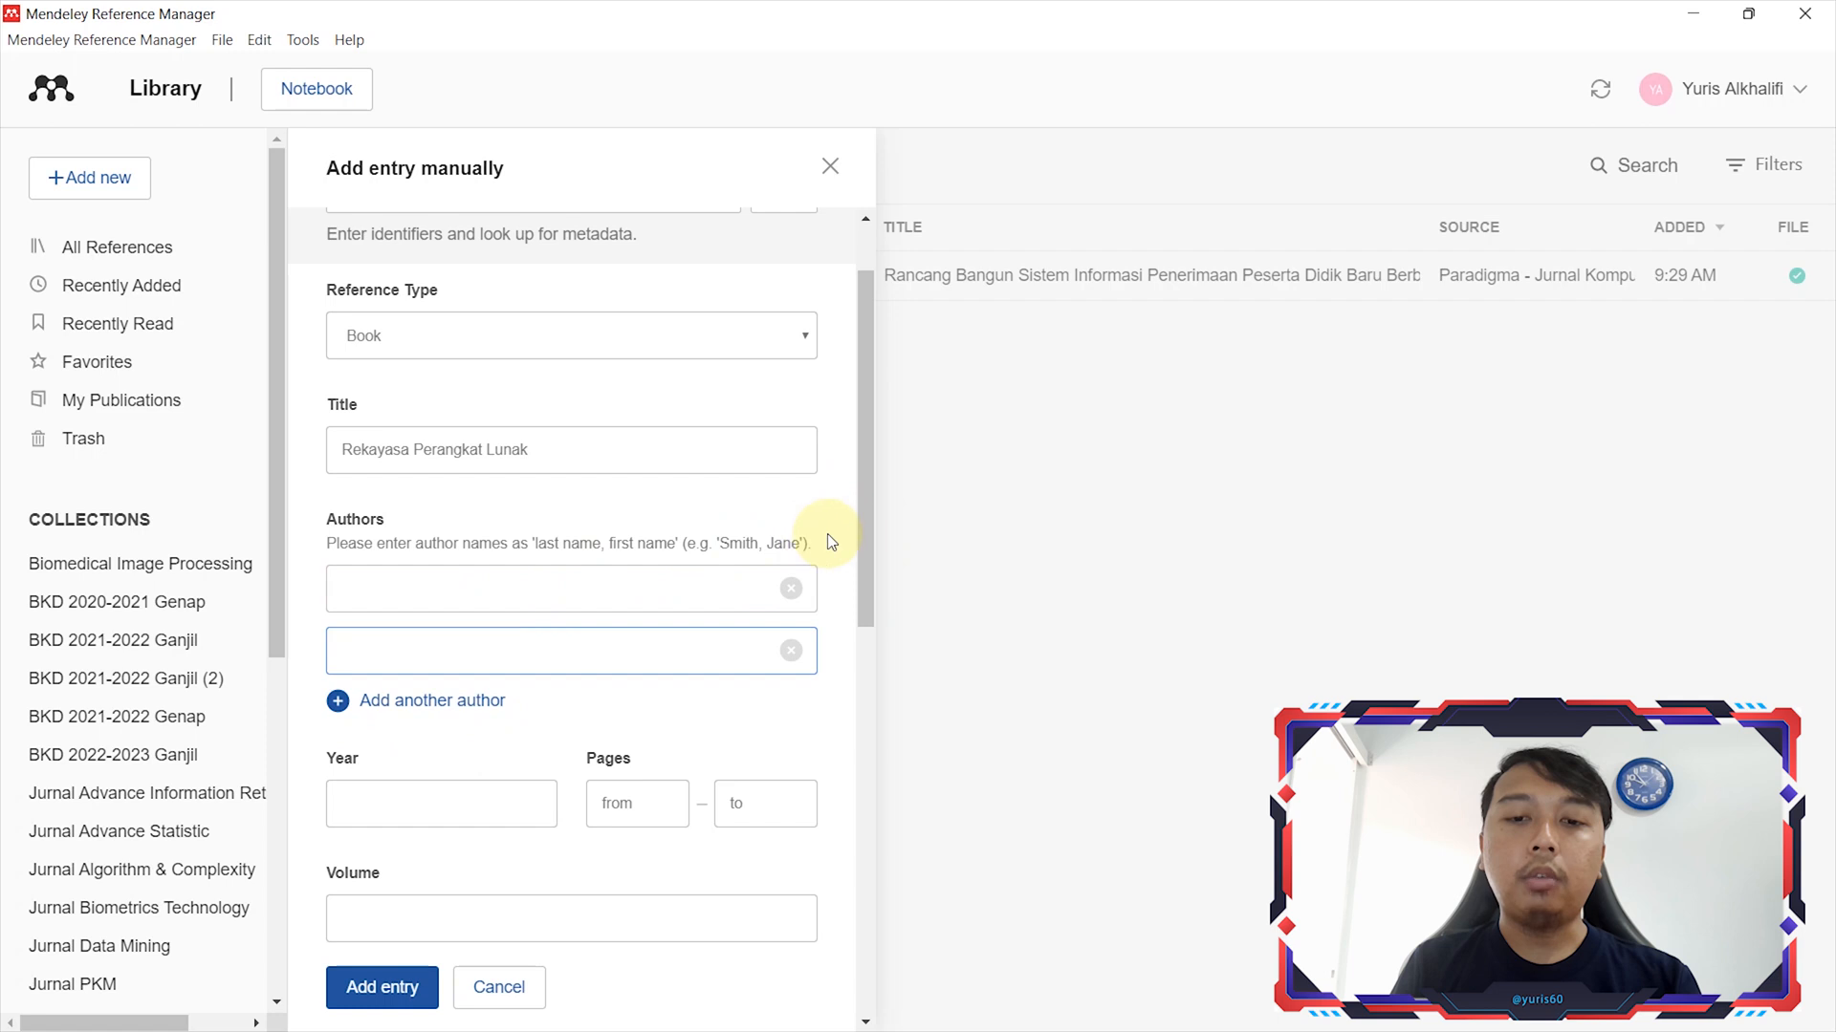
Look over the Book entry's year, page range, volume and edition fields, leaving them empty
drag(870, 536, 872, 639)
click(504, 564)
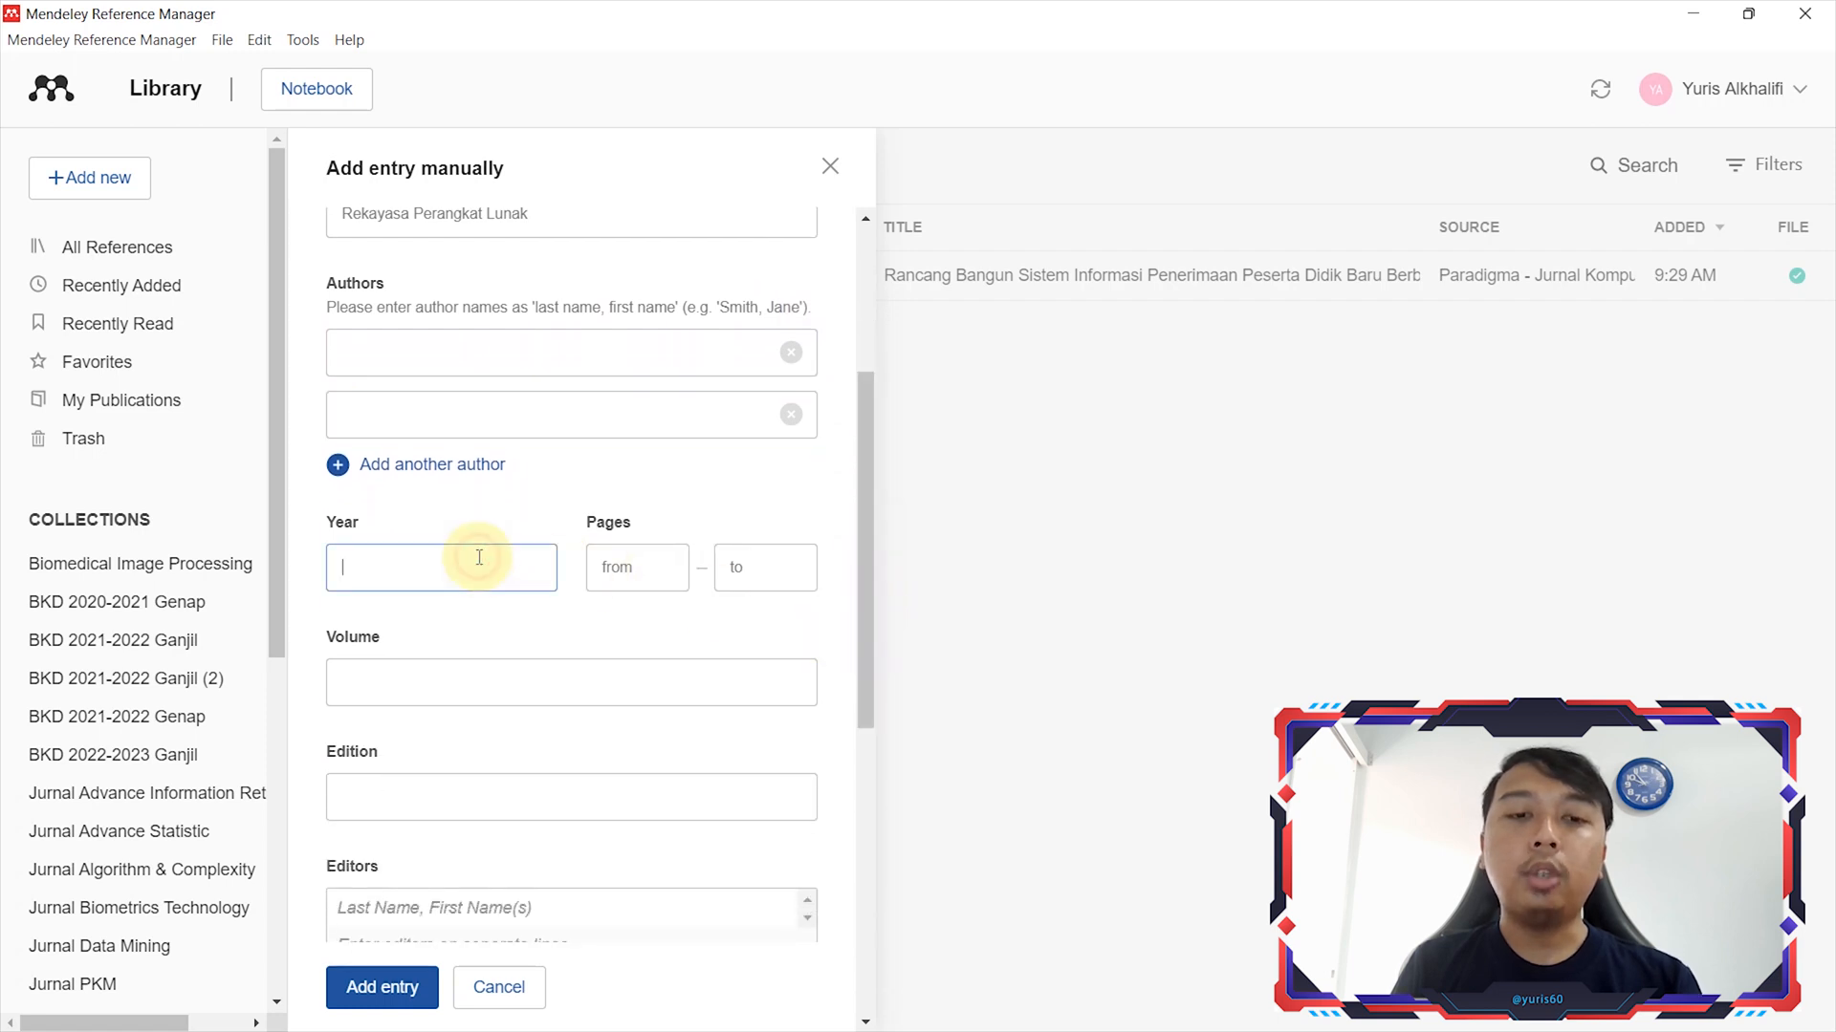
click(639, 567)
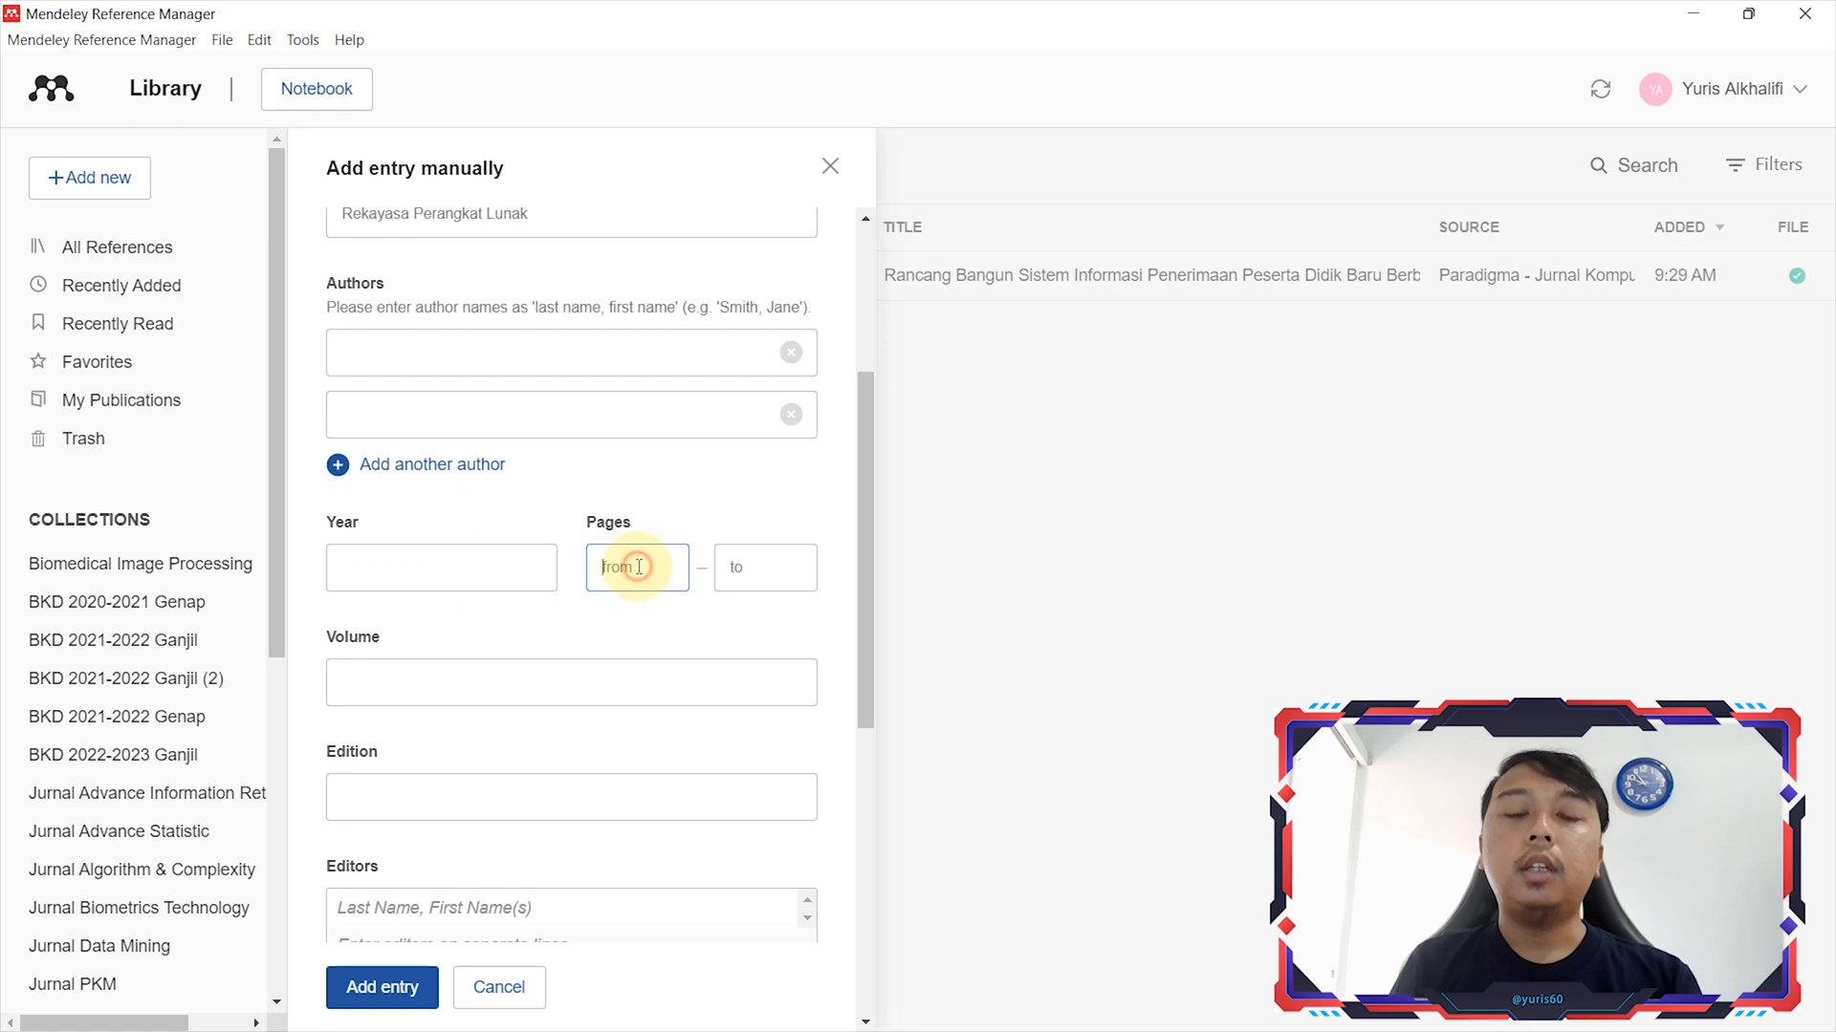
click(742, 569)
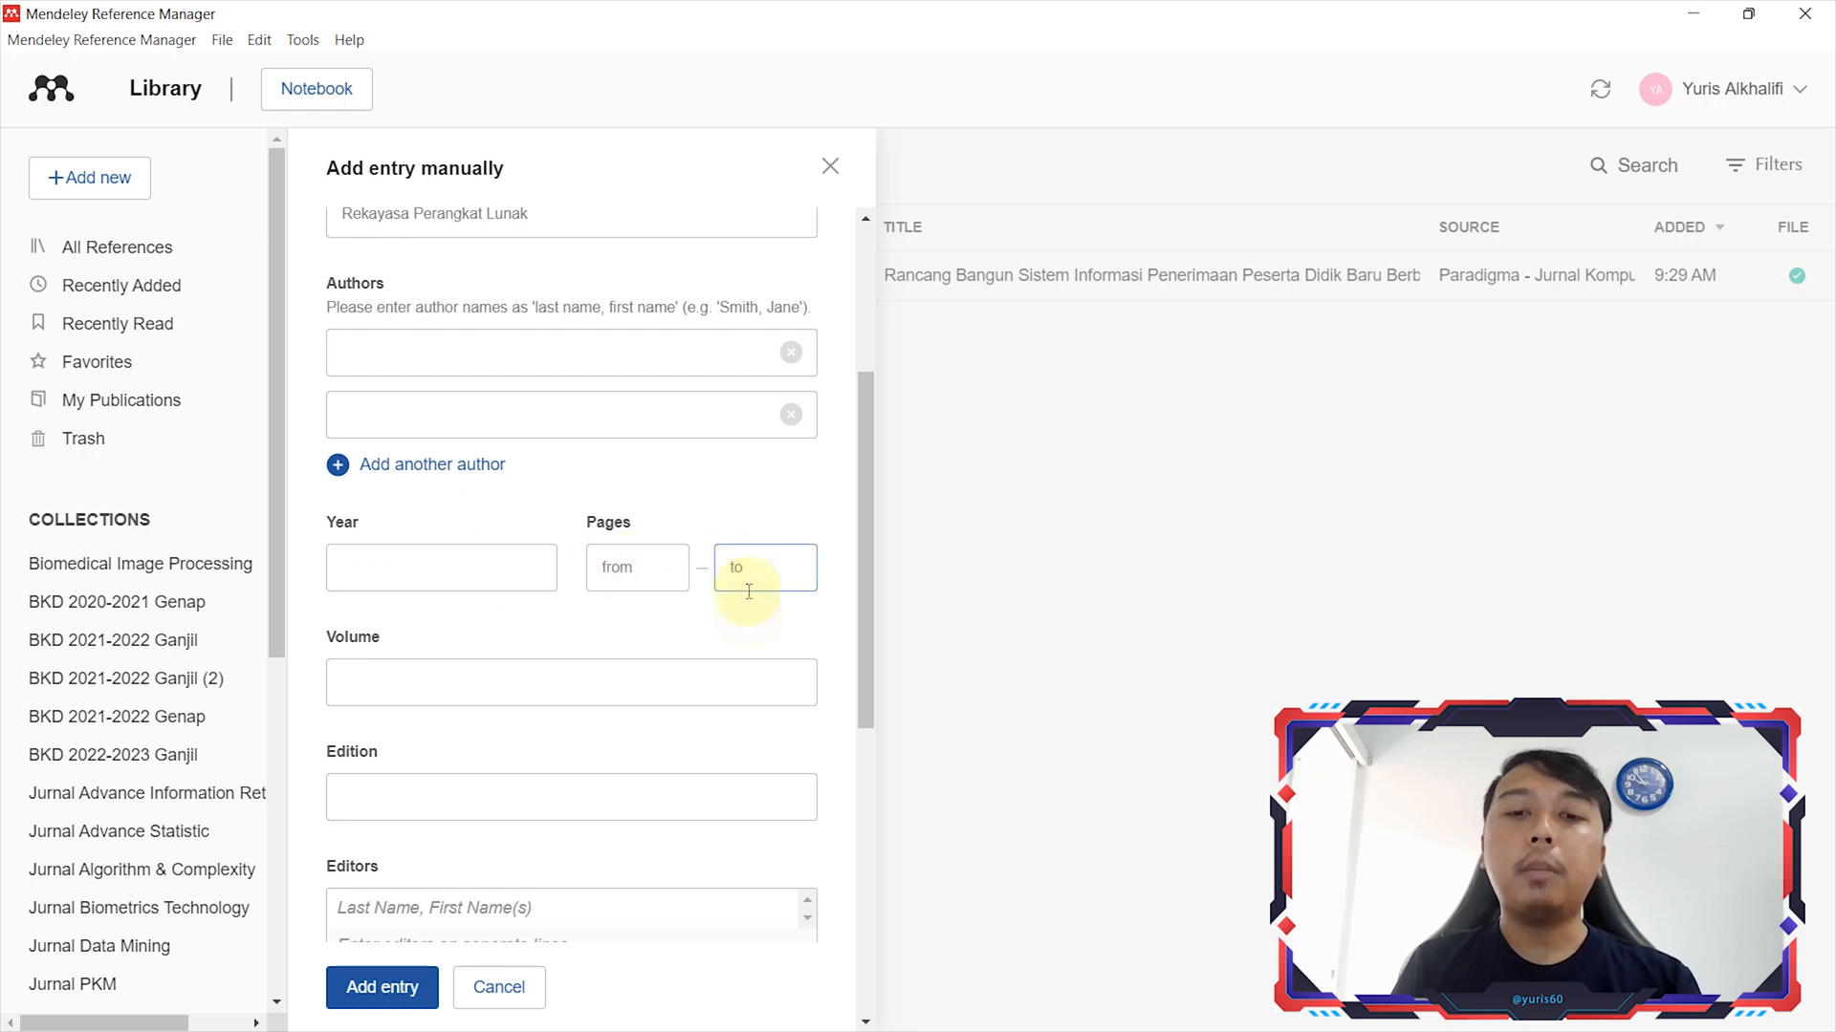
click(724, 680)
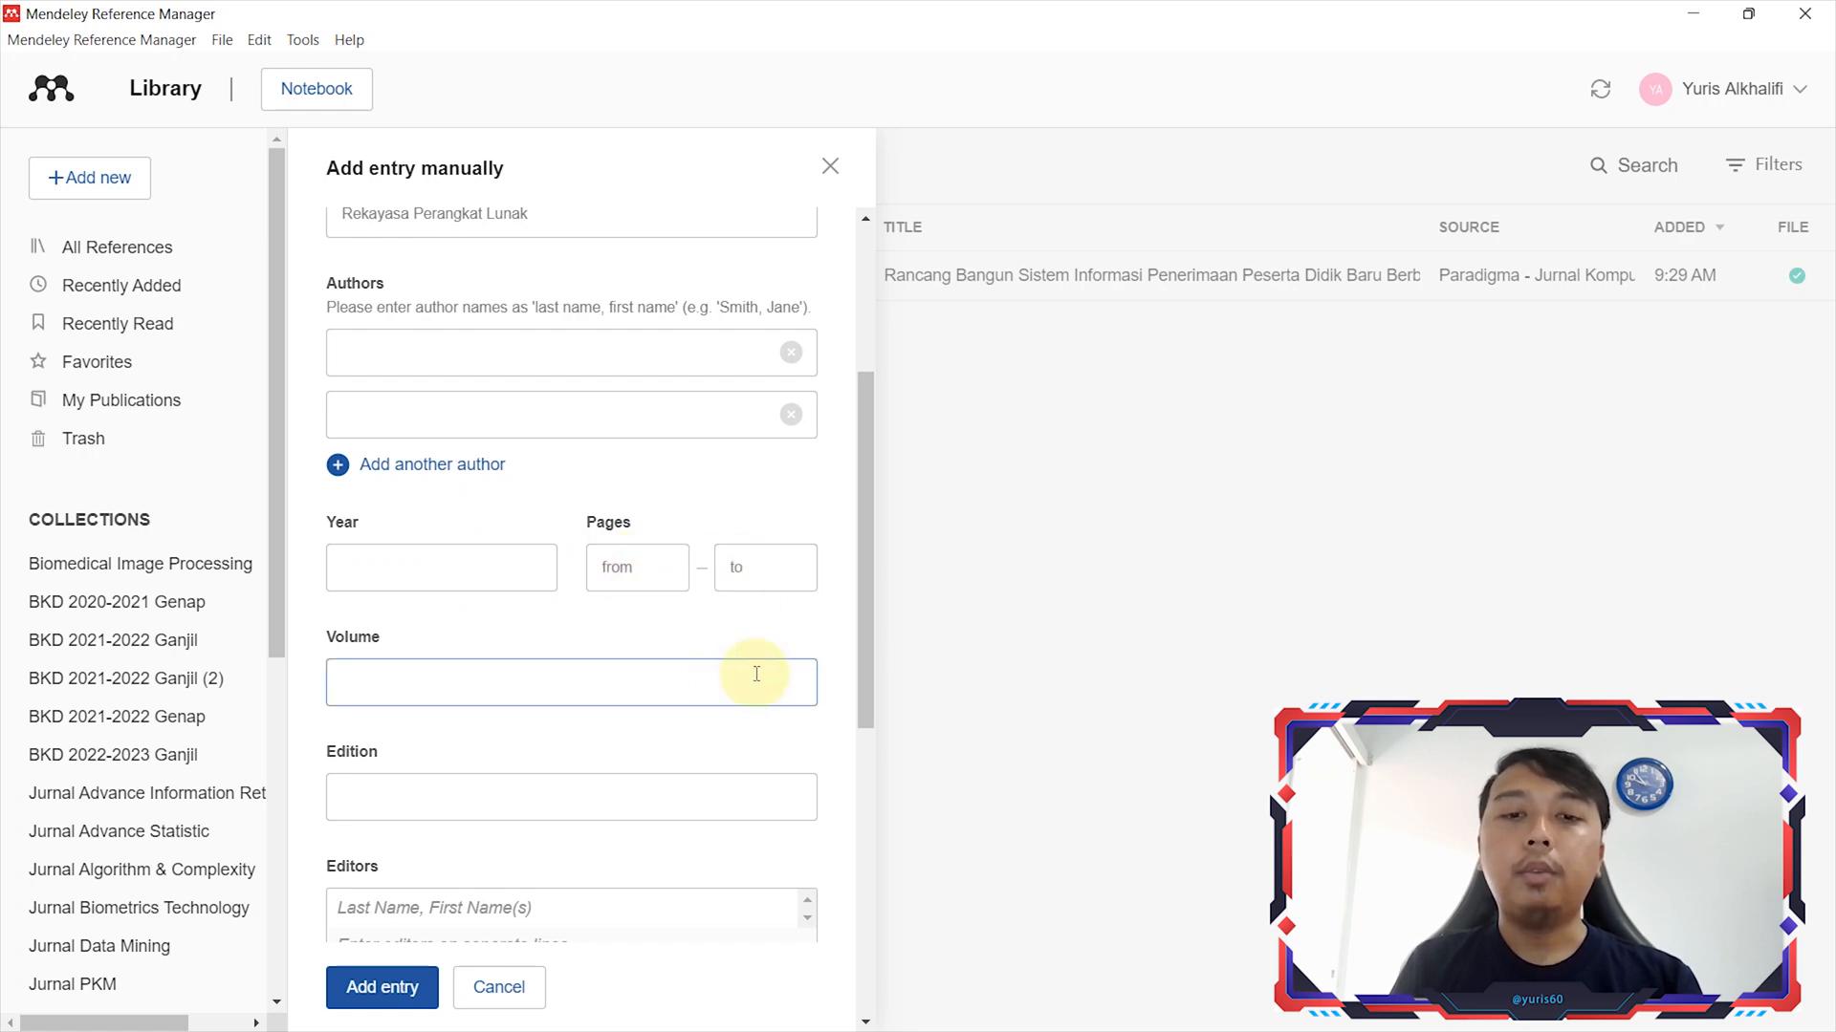
click(704, 805)
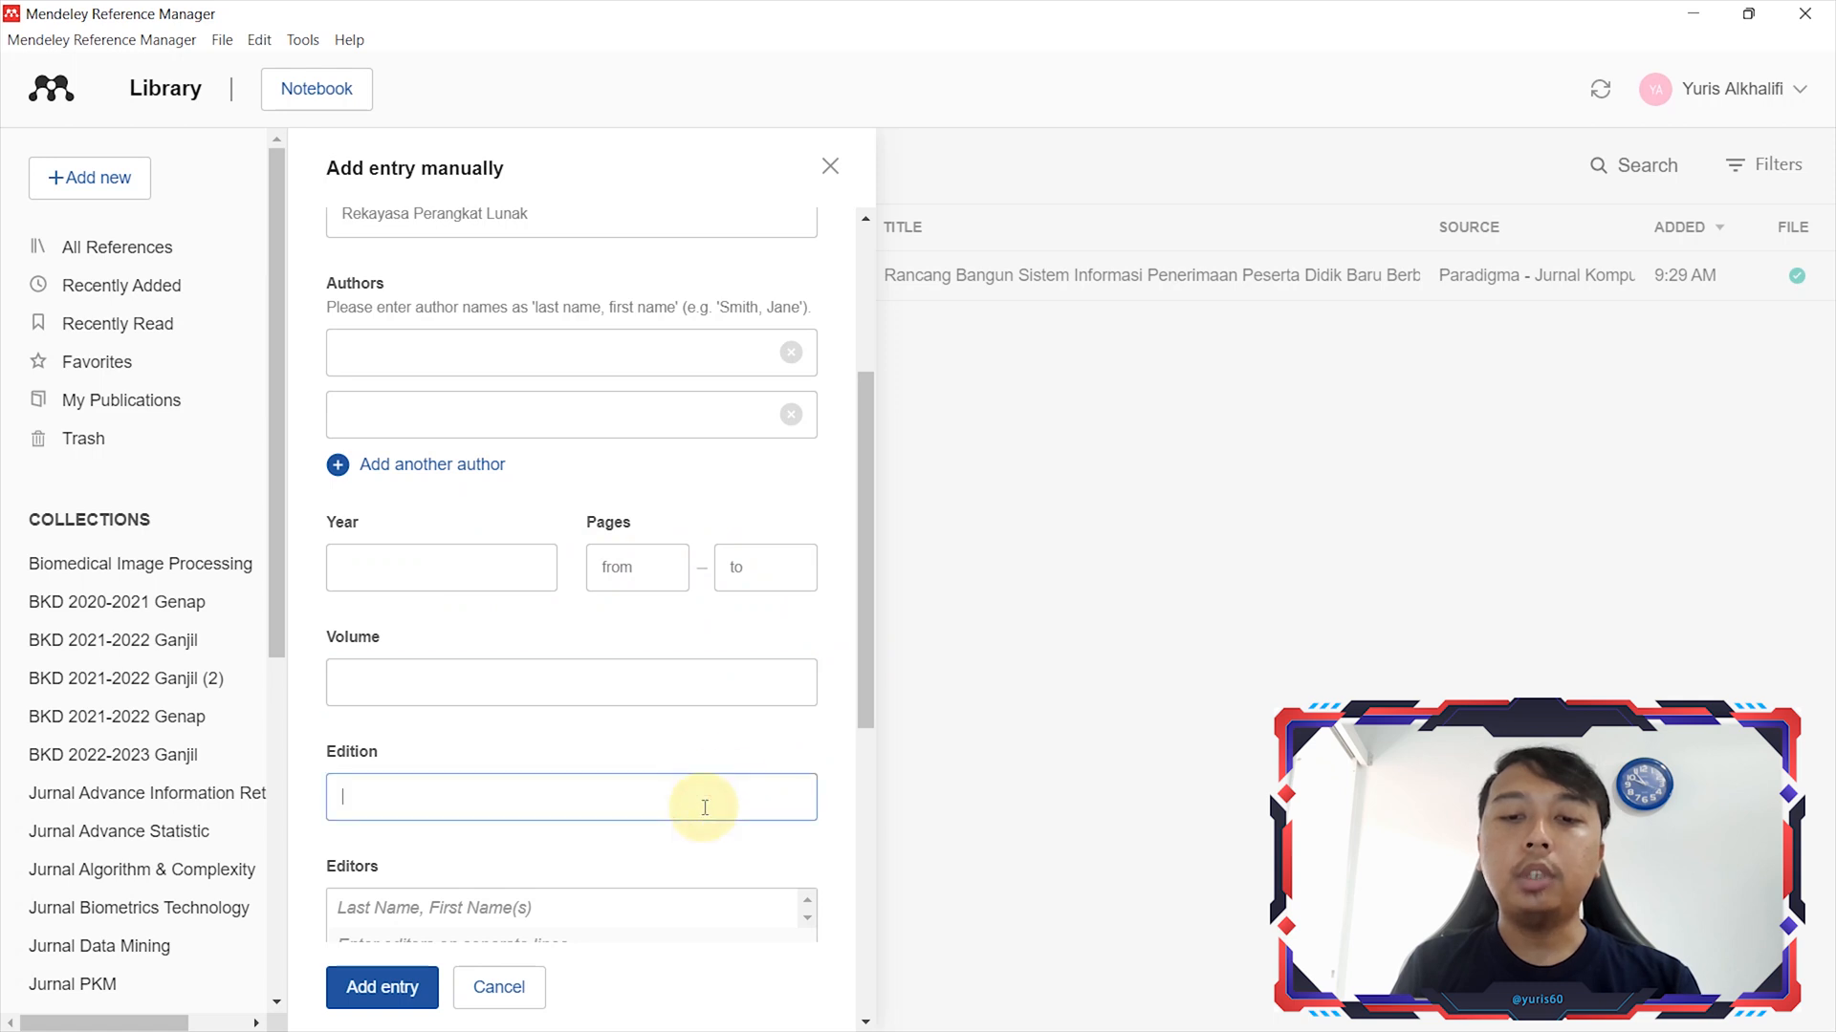
Examine the remaining Book fields: editors, city, publisher, month, day and abstract
drag(864, 692, 863, 830)
click(495, 599)
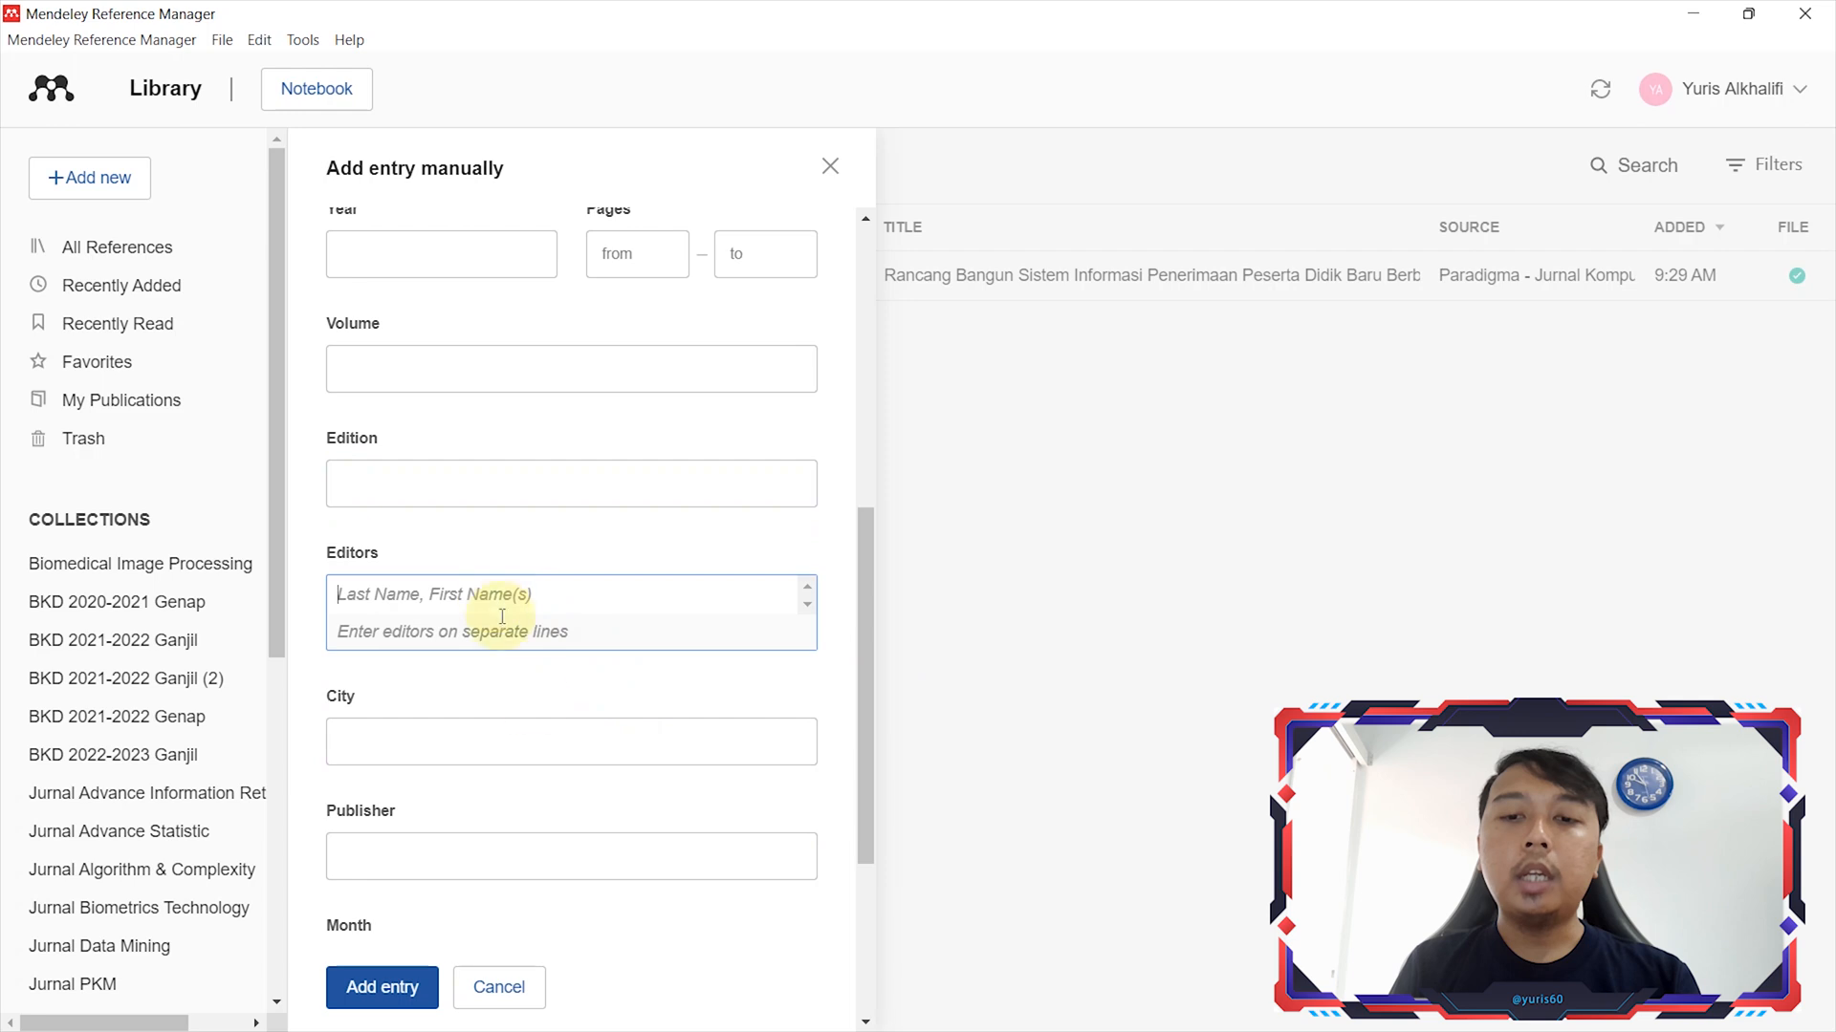
click(538, 730)
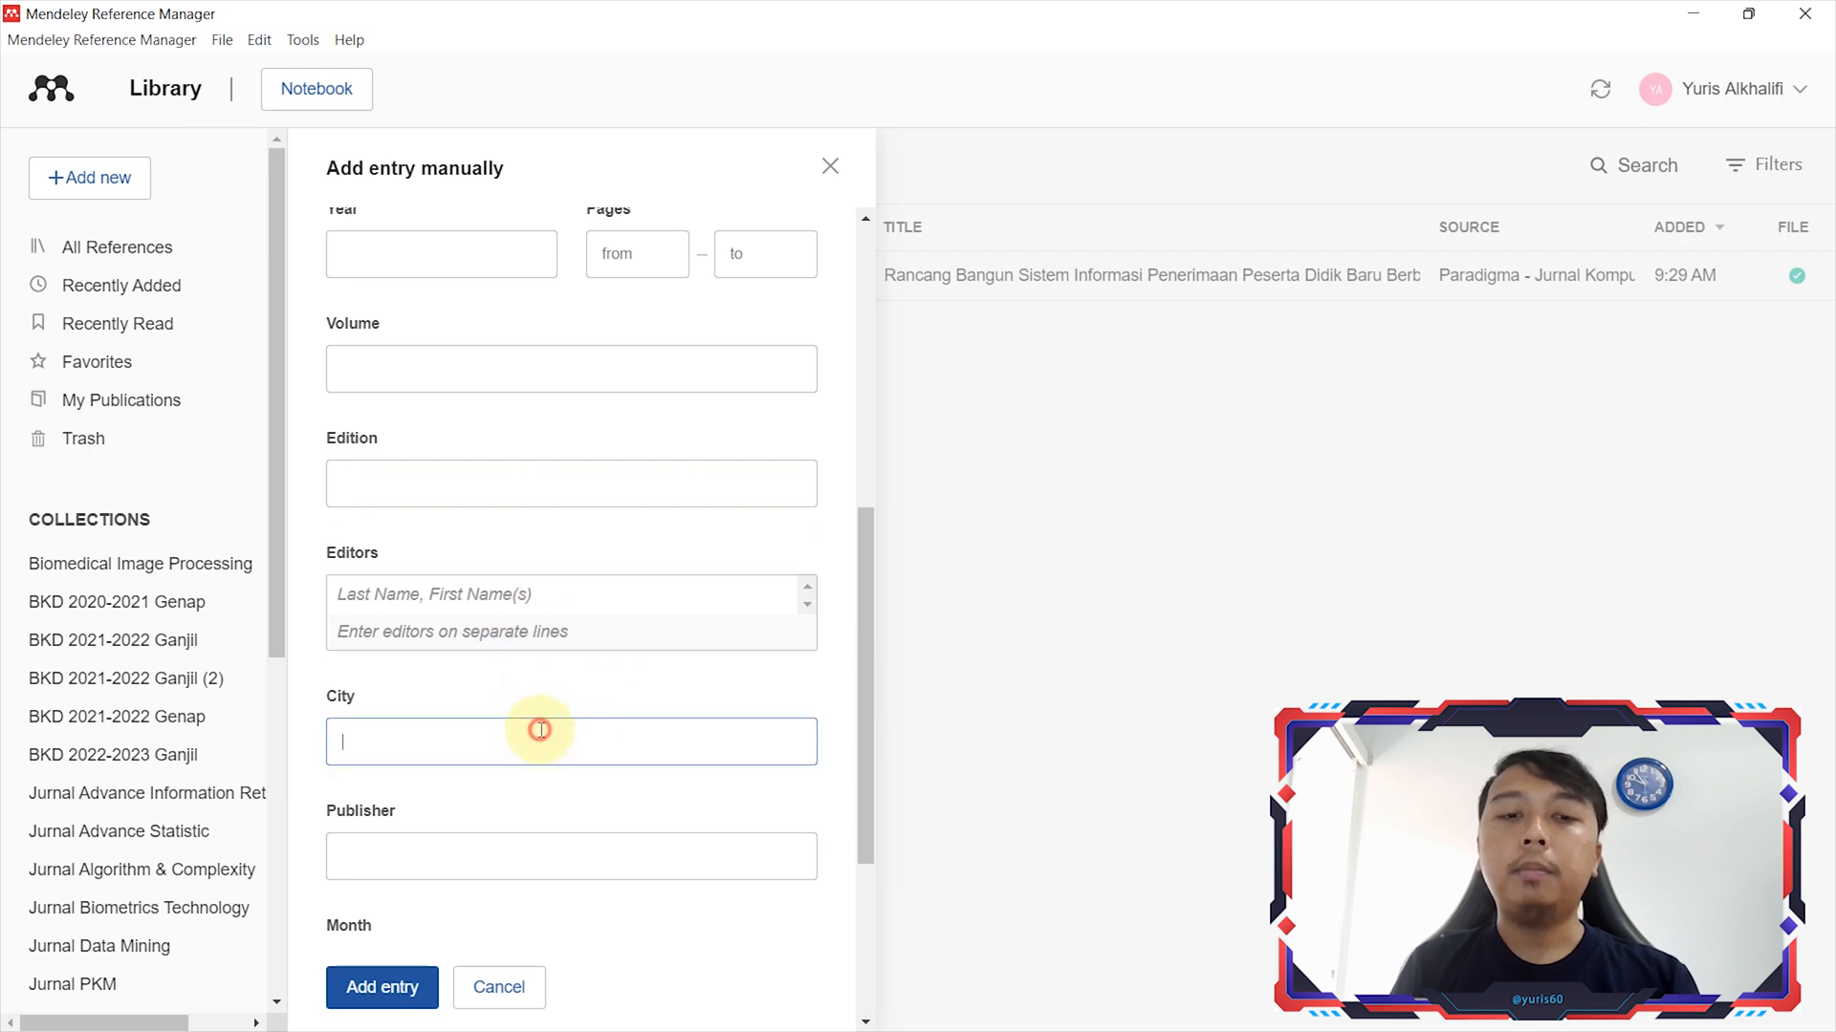
scroll(612, 765, down, 2)
click(558, 629)
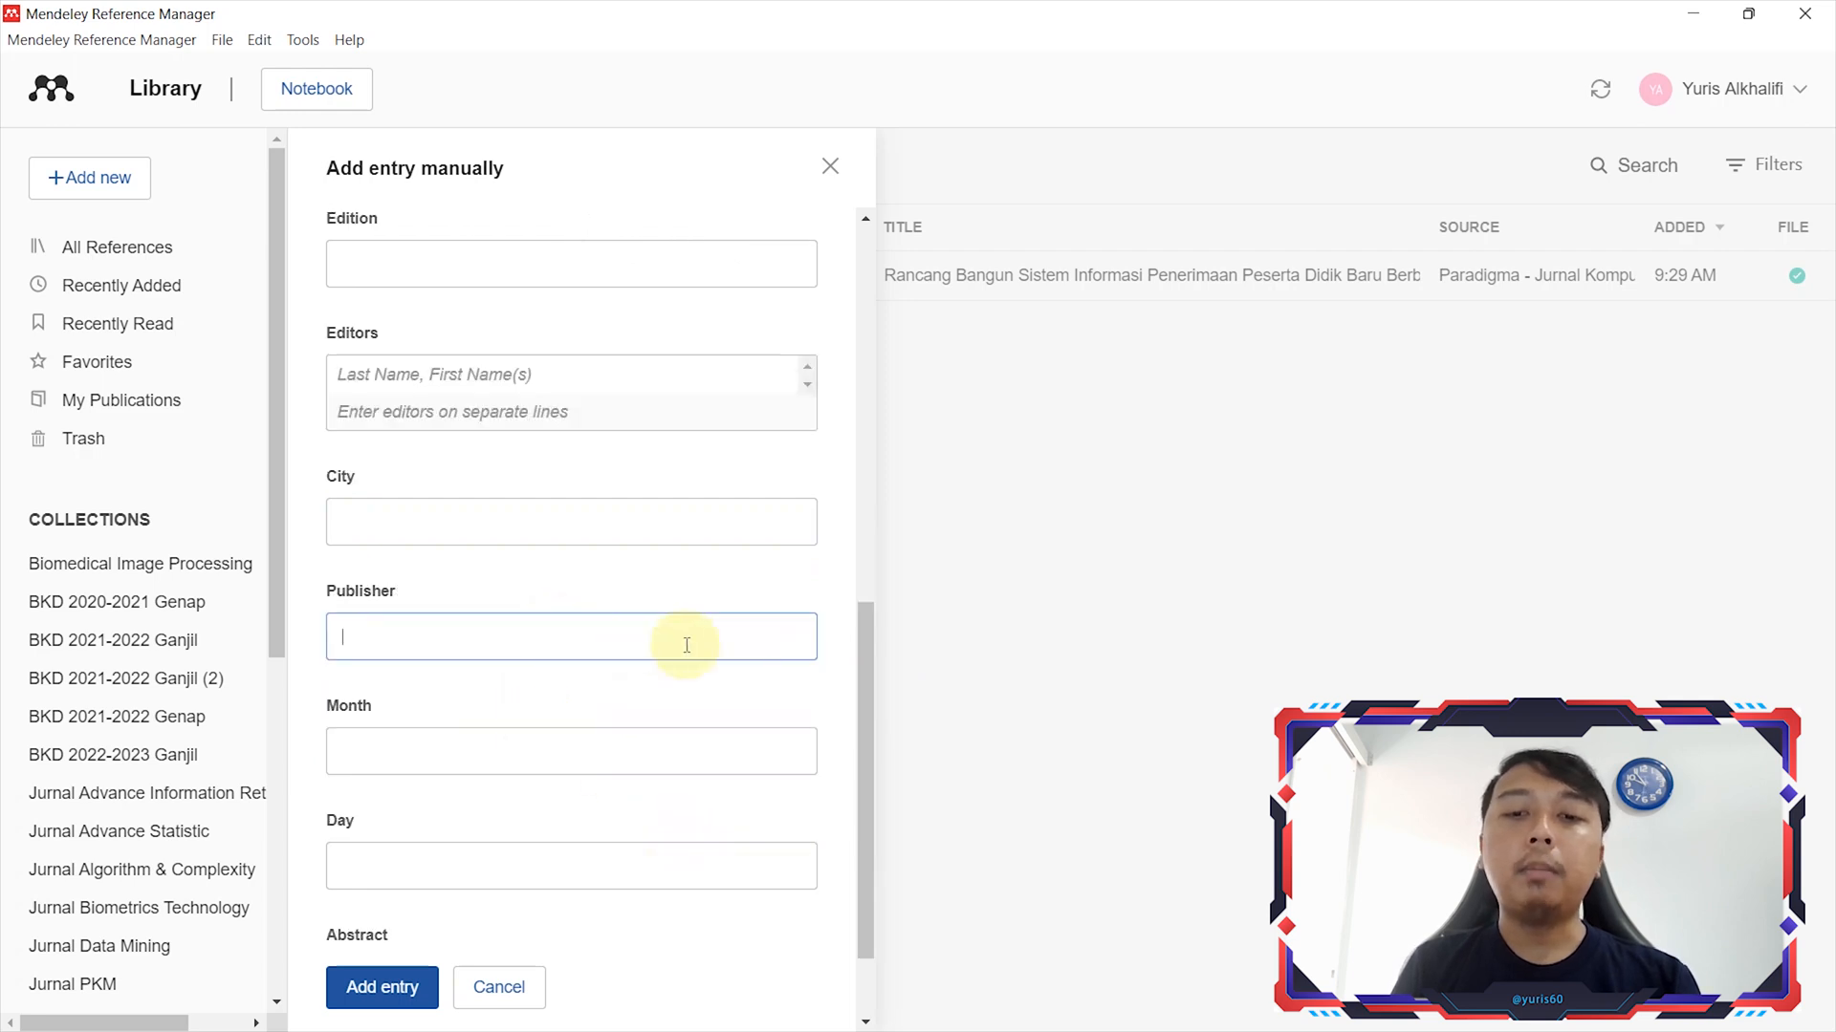
drag(863, 654, 863, 686)
click(469, 664)
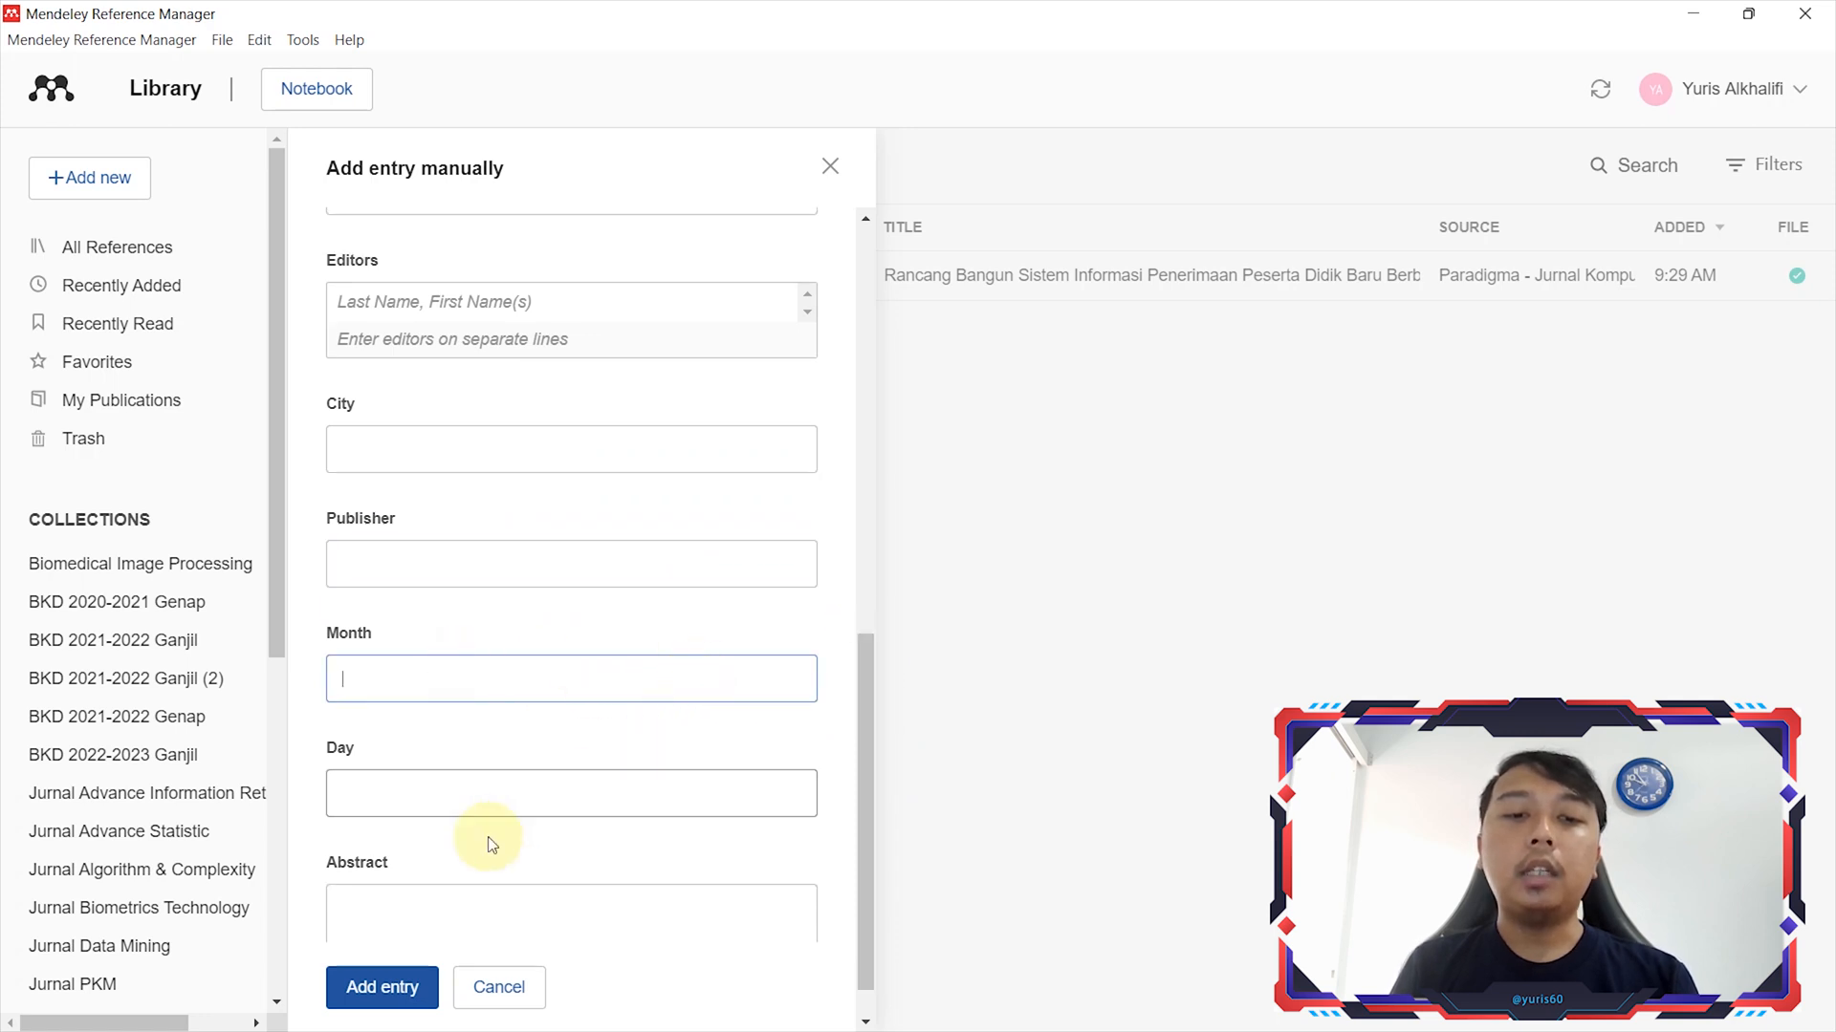
click(535, 798)
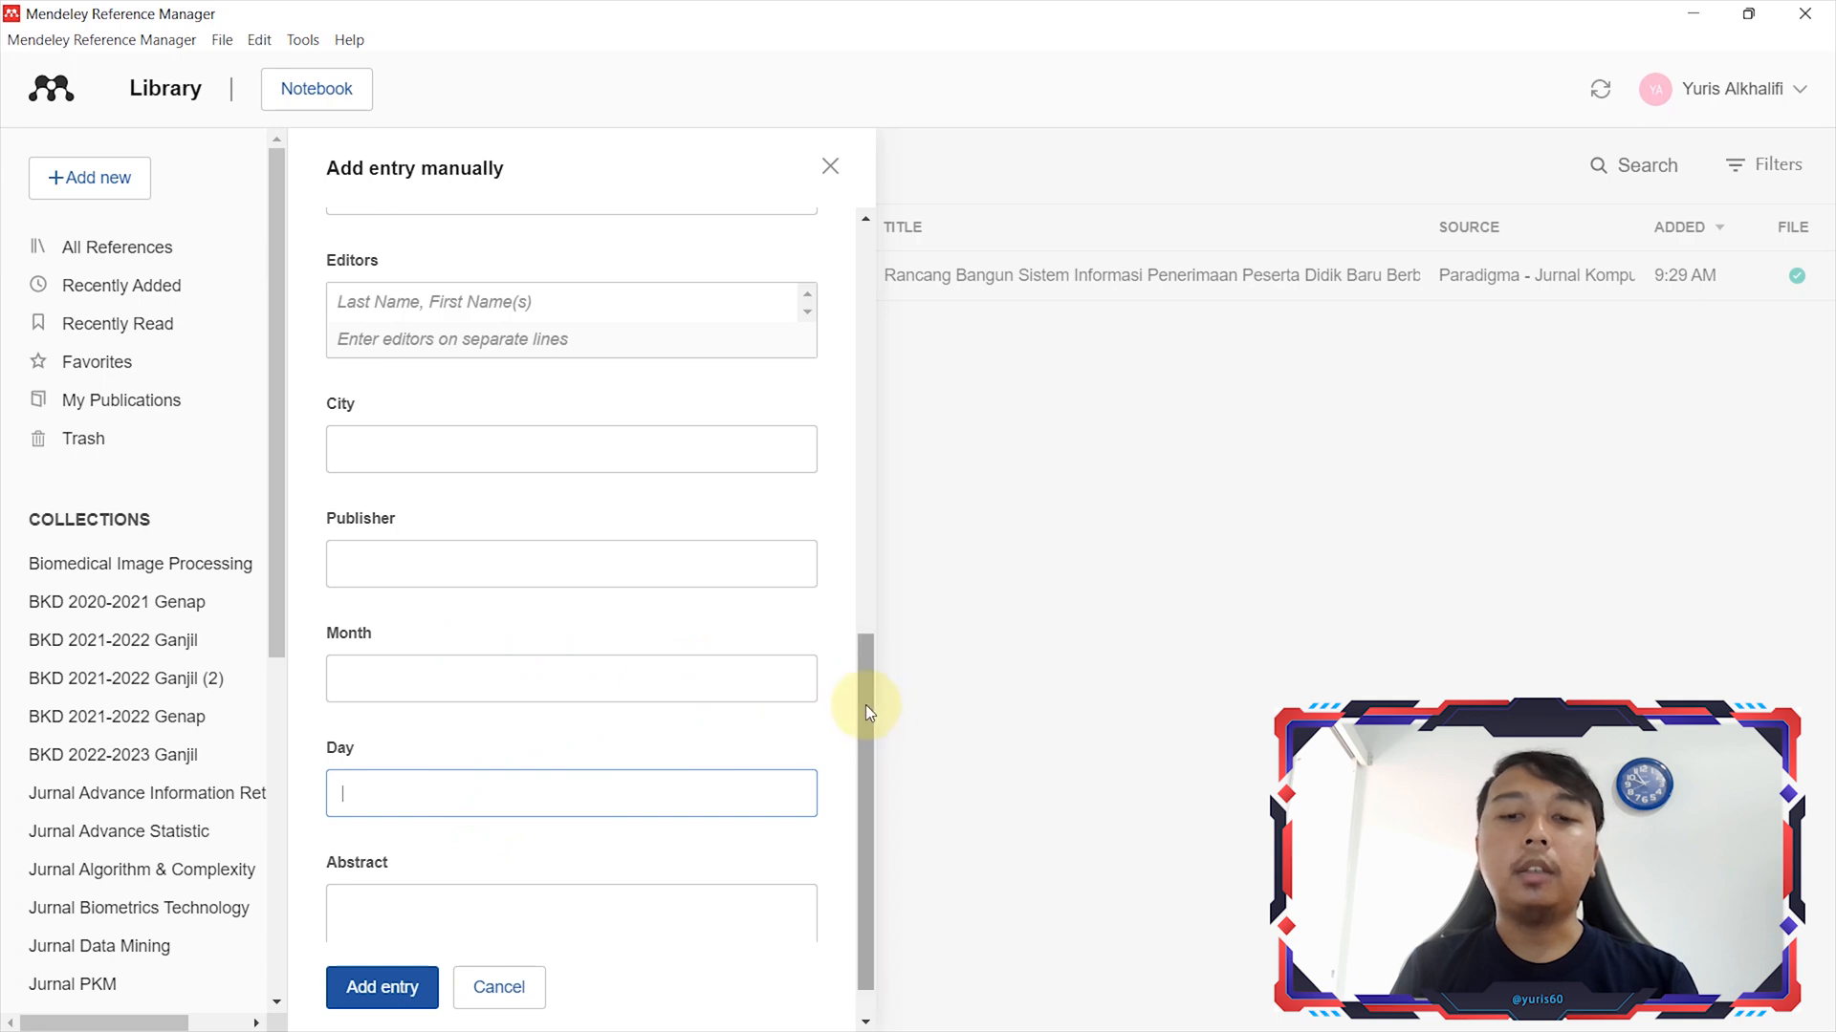
drag(864, 703, 863, 852)
Change the manual entry's reference type from Book to Thesis, keeping the title
scroll(864, 852, up, 10)
click(442, 422)
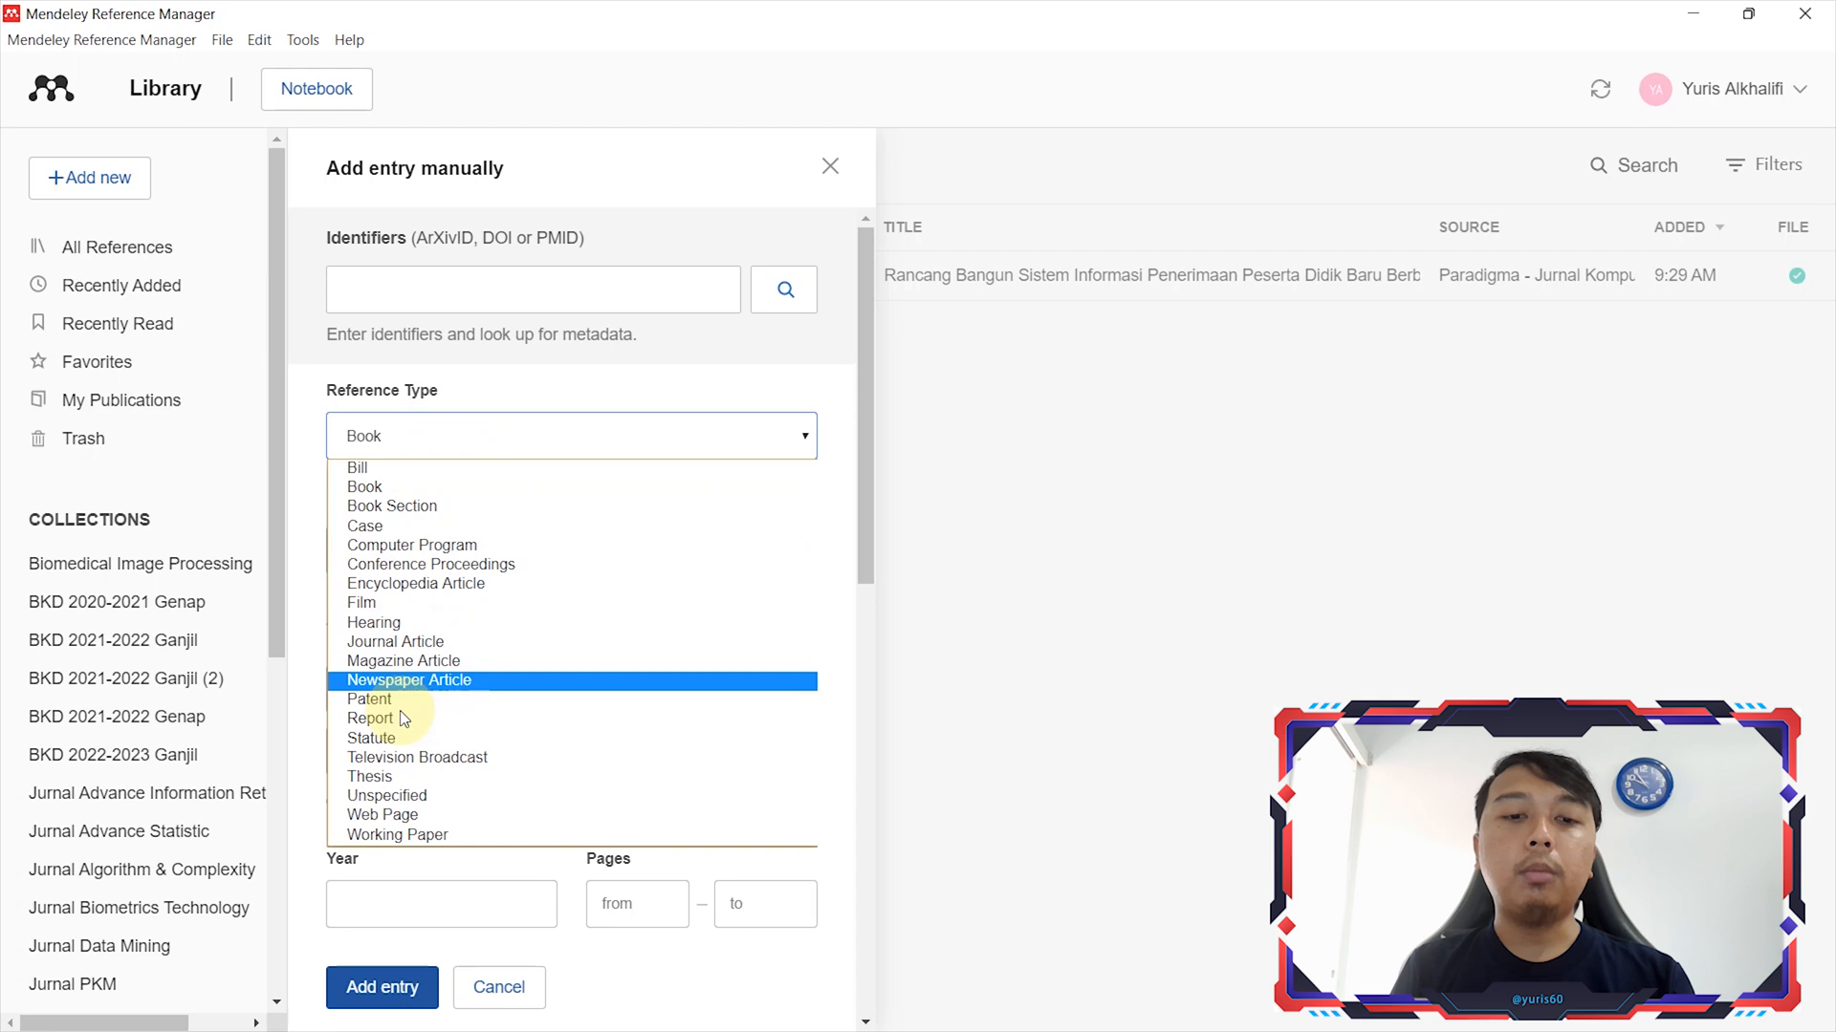
click(400, 777)
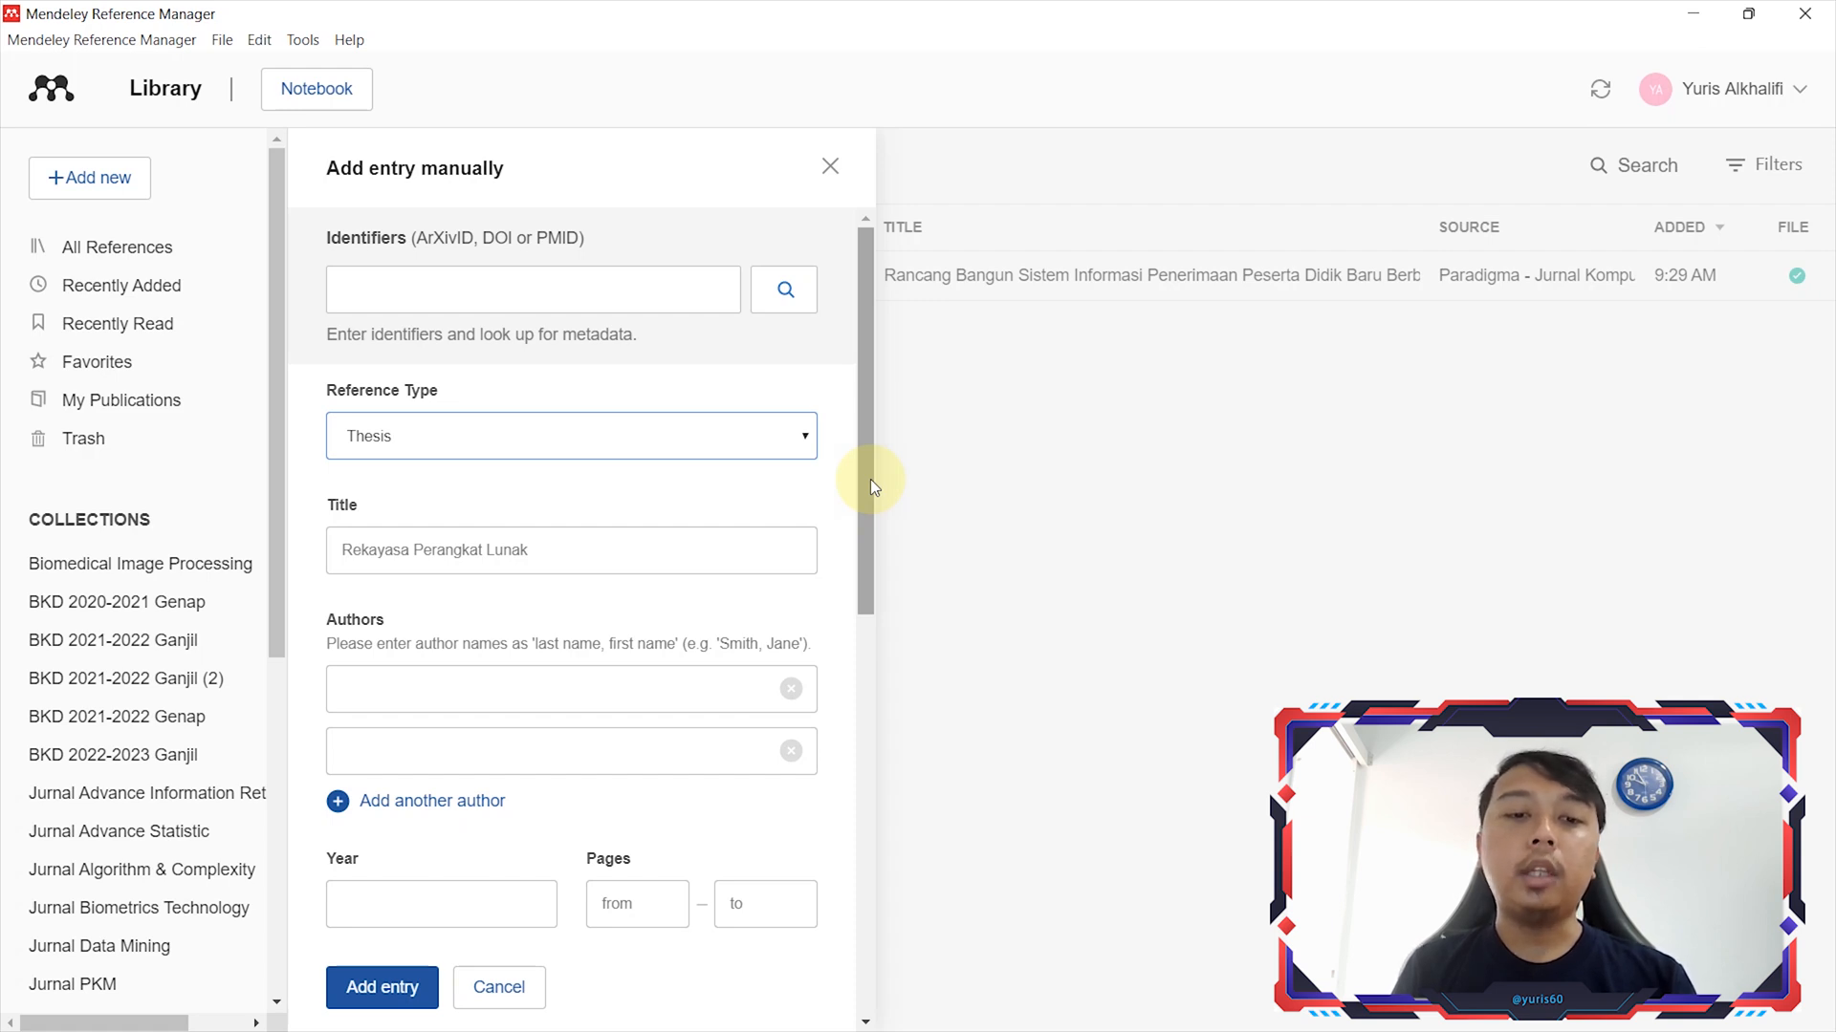
click(807, 534)
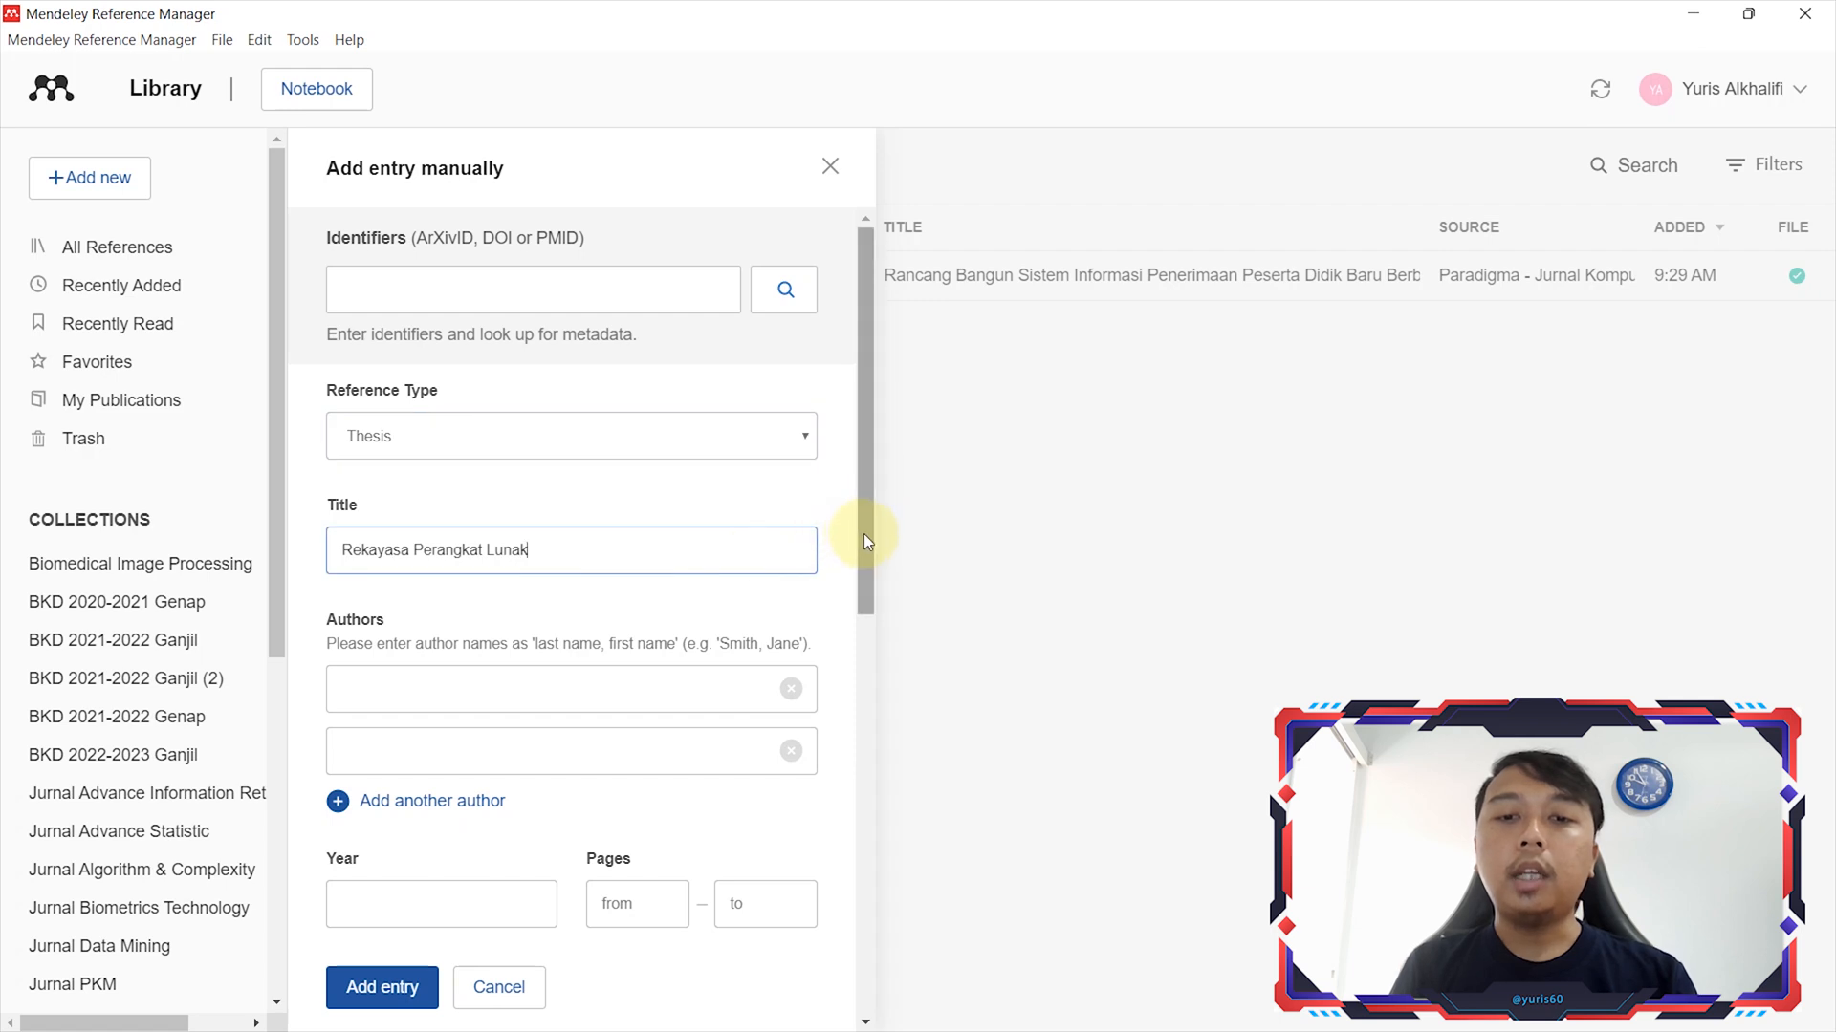
Remove the second author field from the Thesis entry and add another author field again
drag(865, 547, 866, 620)
click(641, 538)
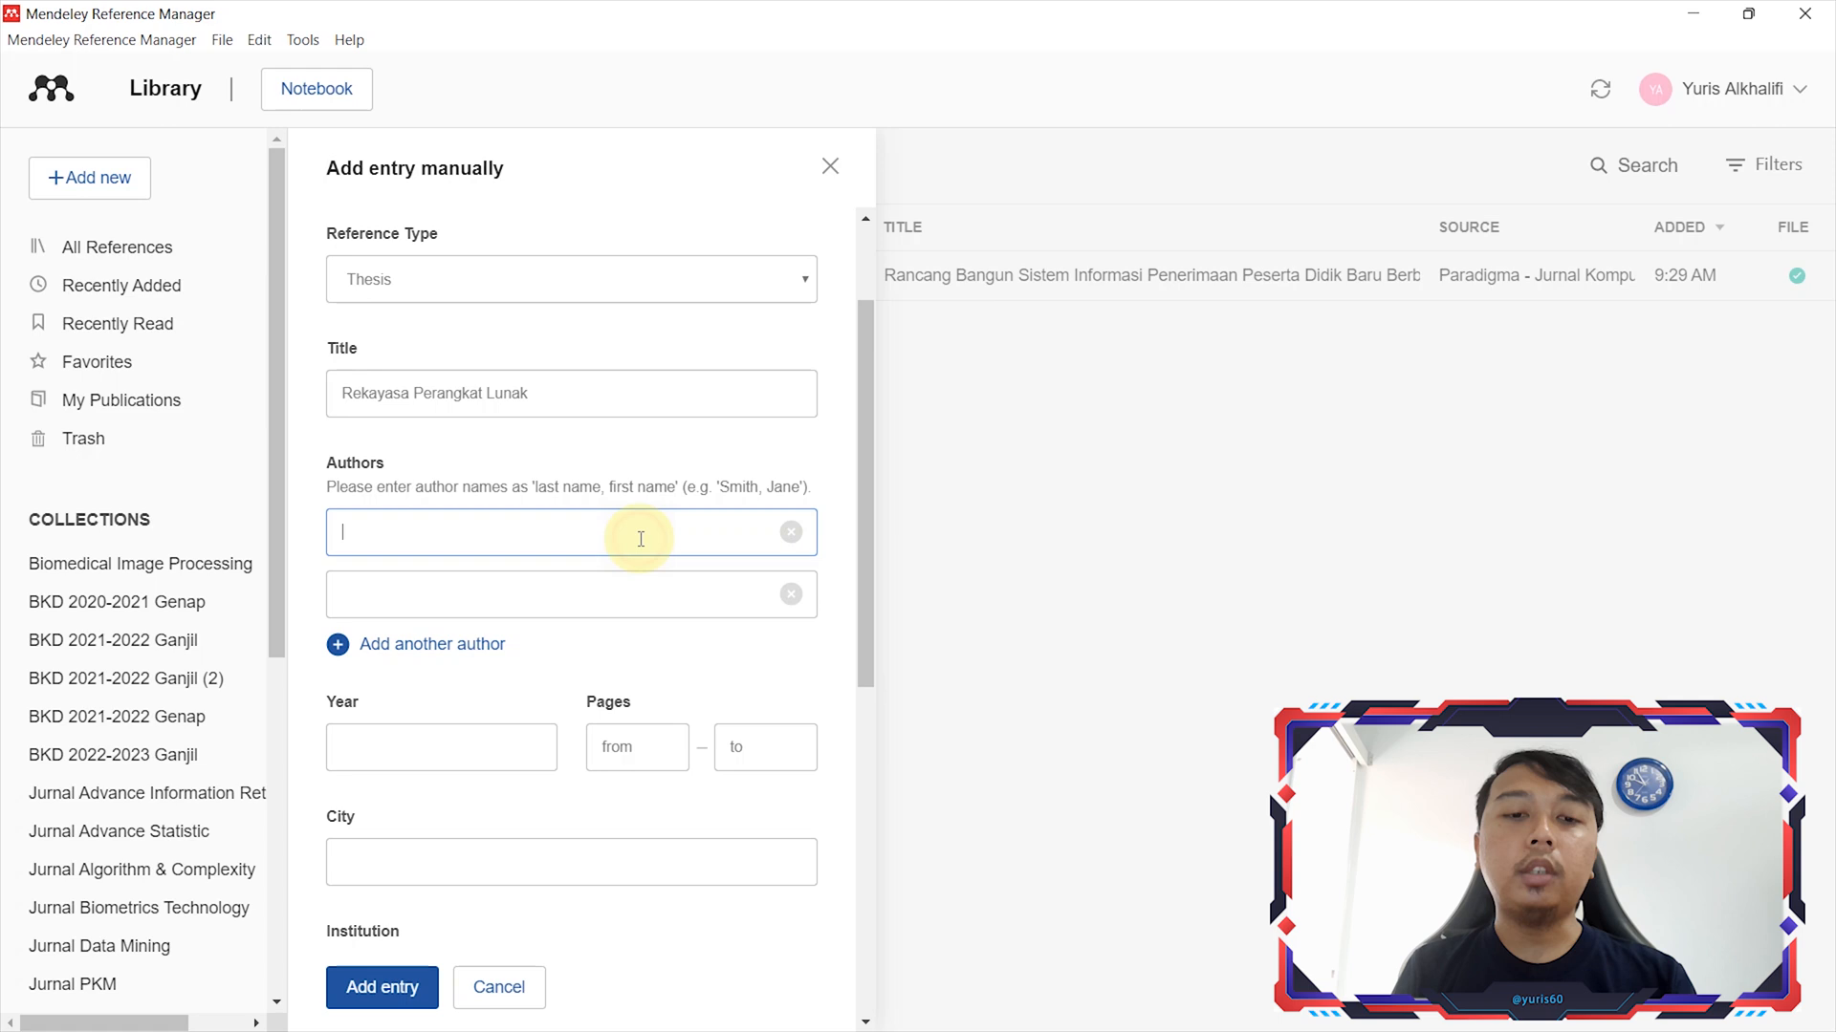
click(791, 602)
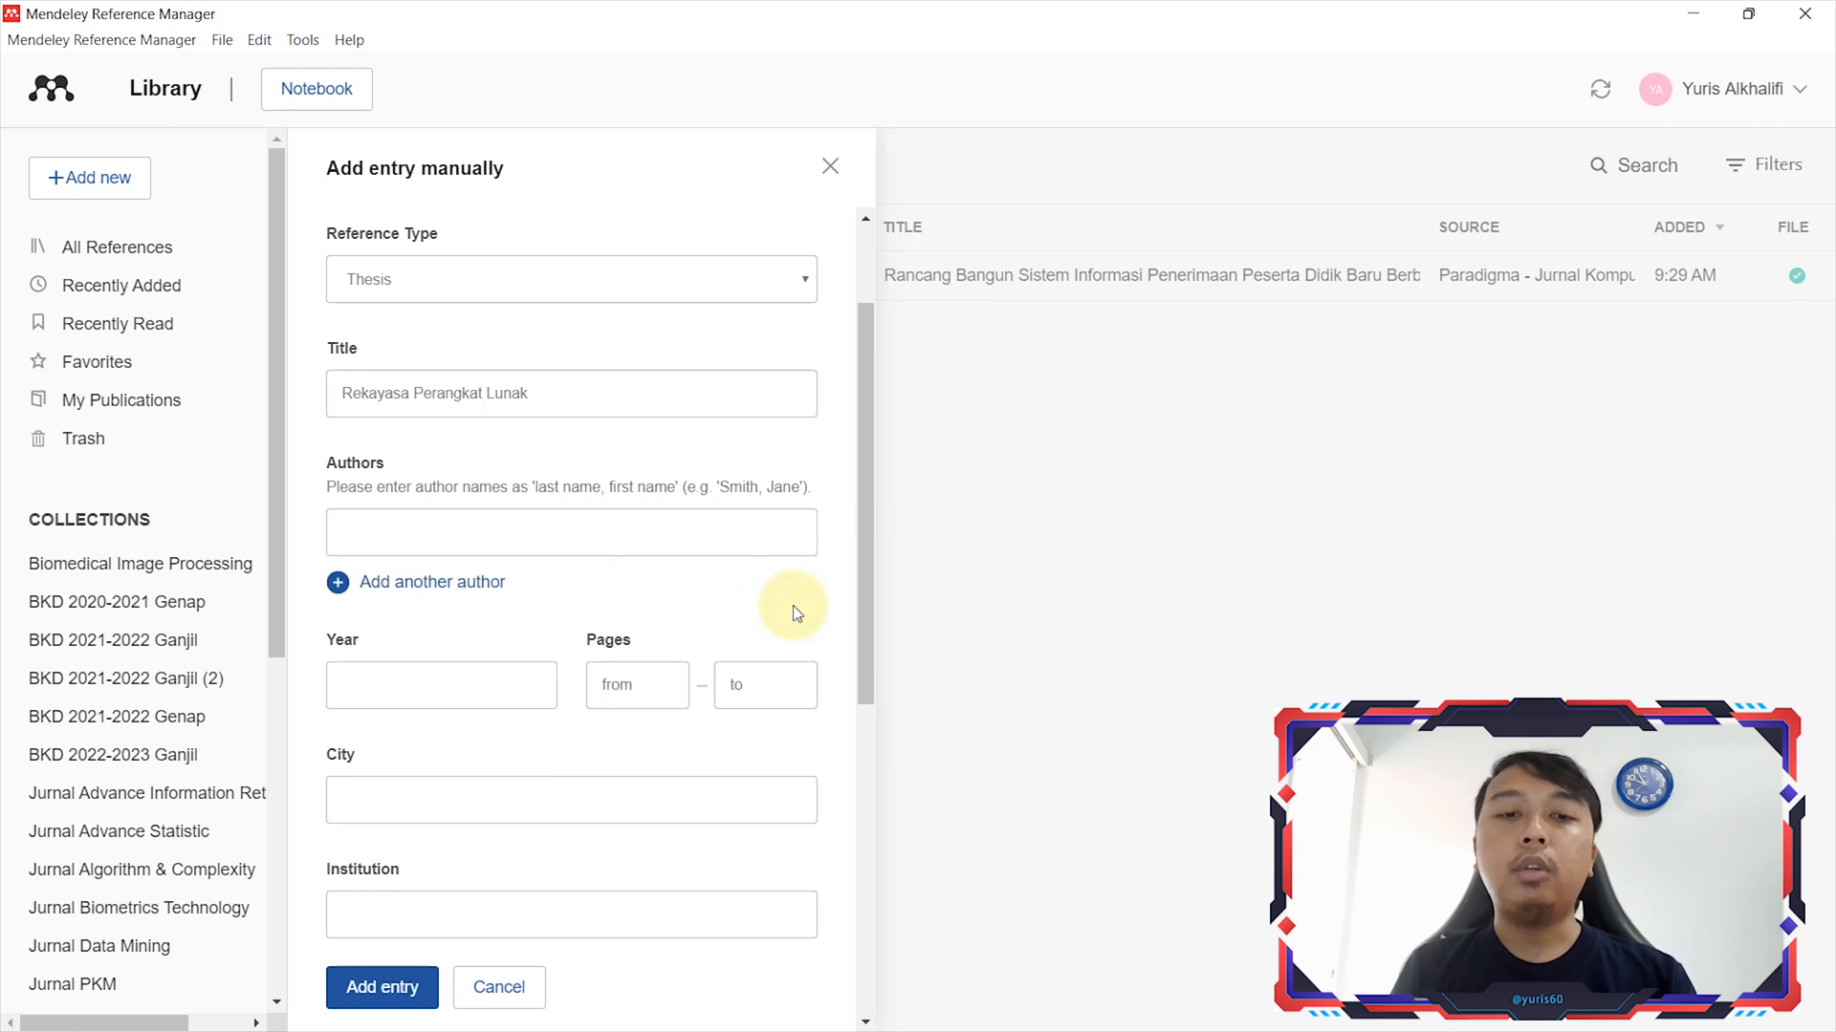
click(442, 581)
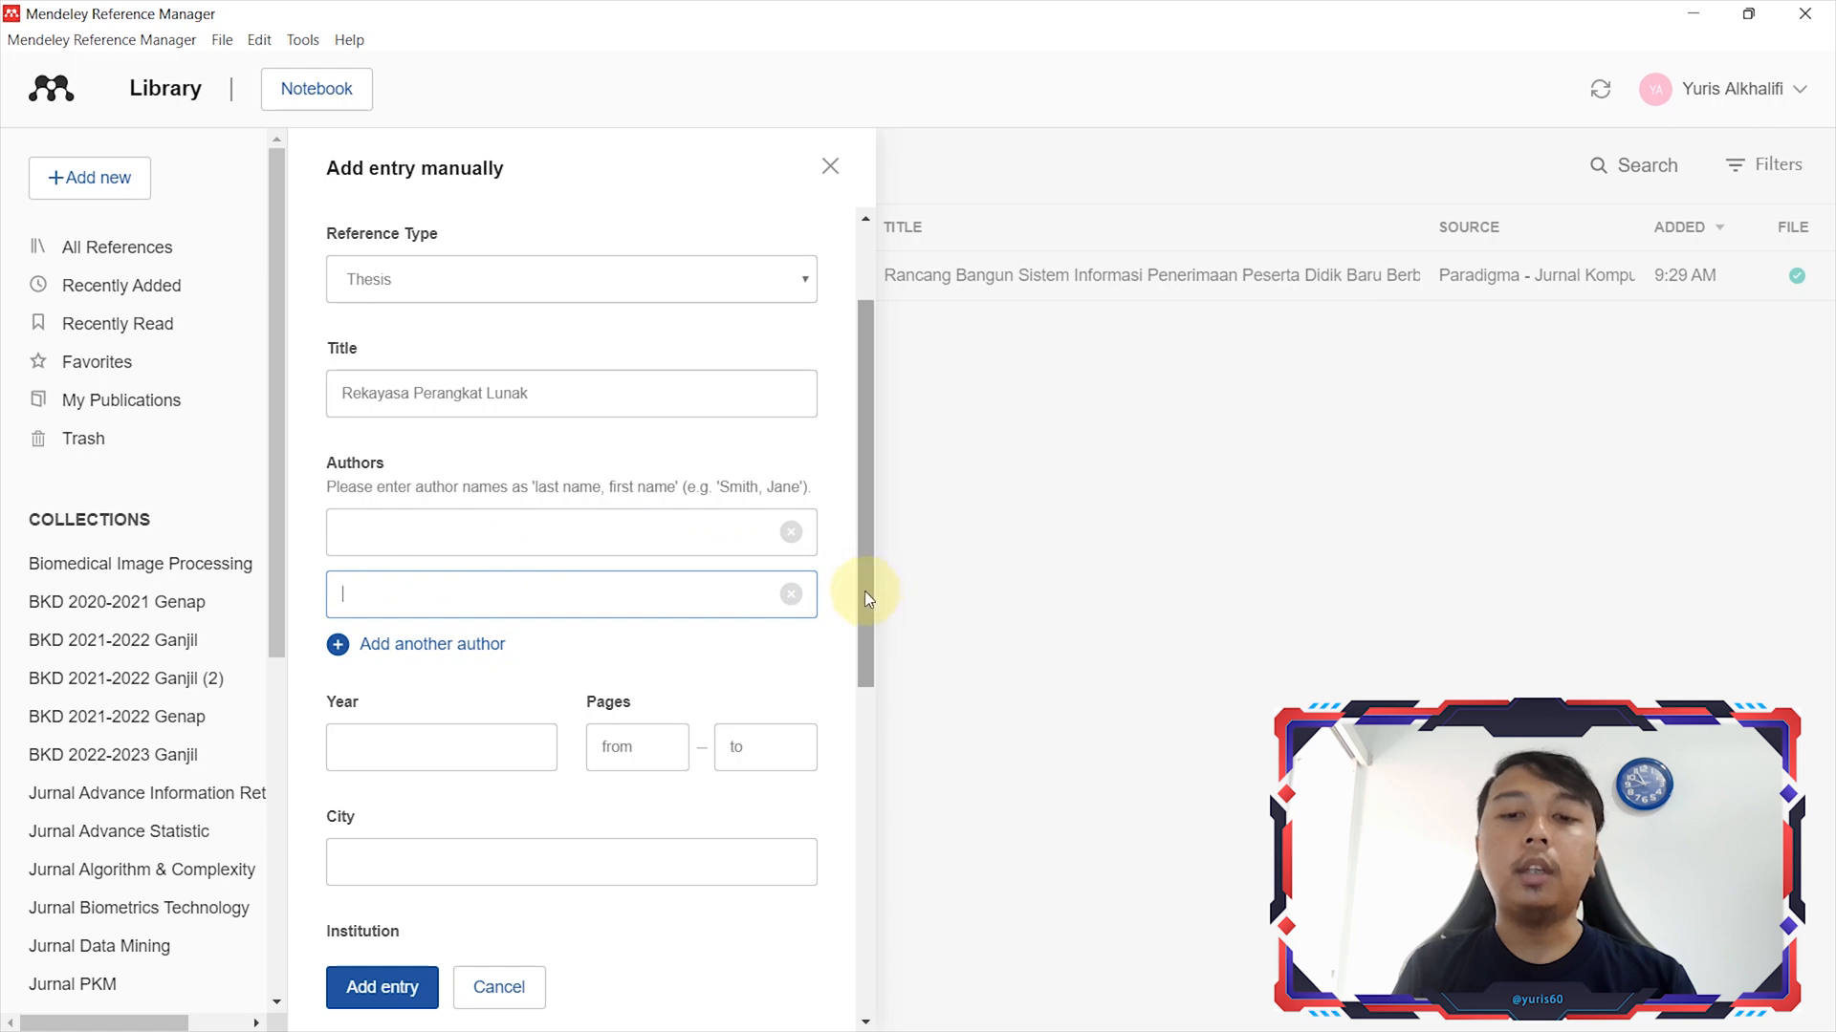
Look over the Thesis entry's year and page range fields without filling them in
drag(865, 593, 868, 691)
click(446, 517)
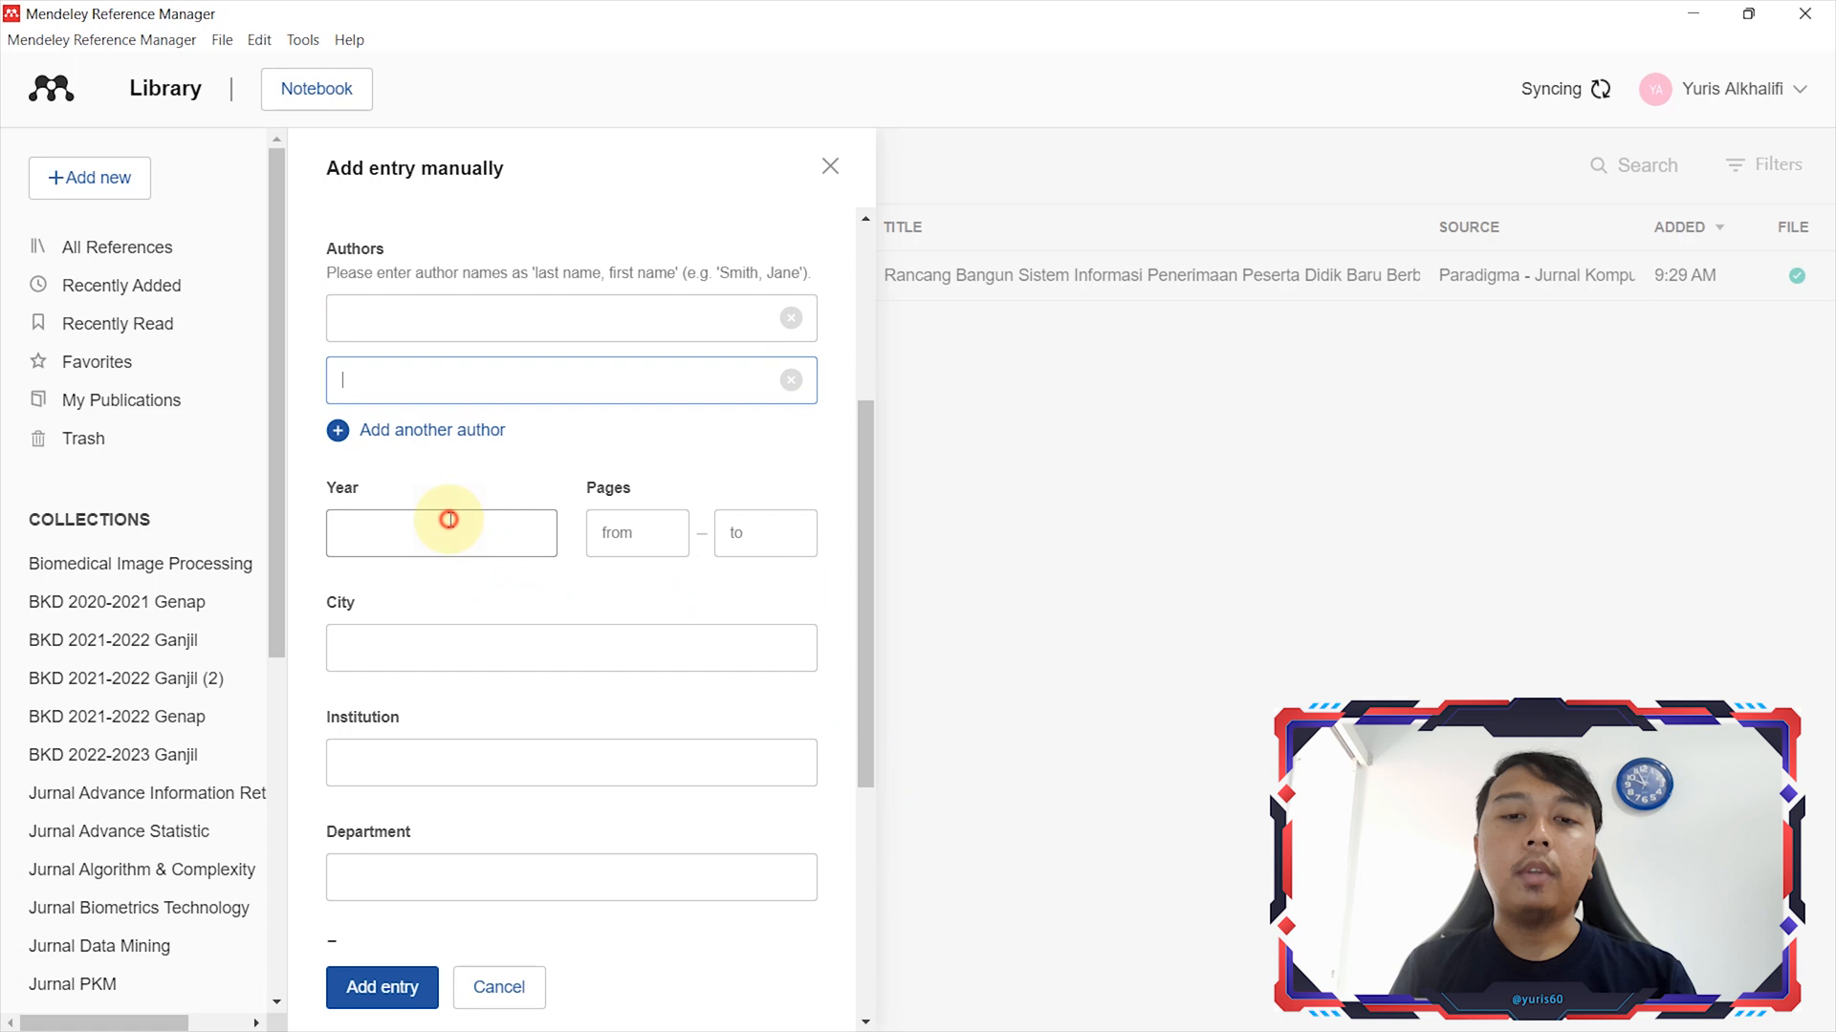
click(630, 536)
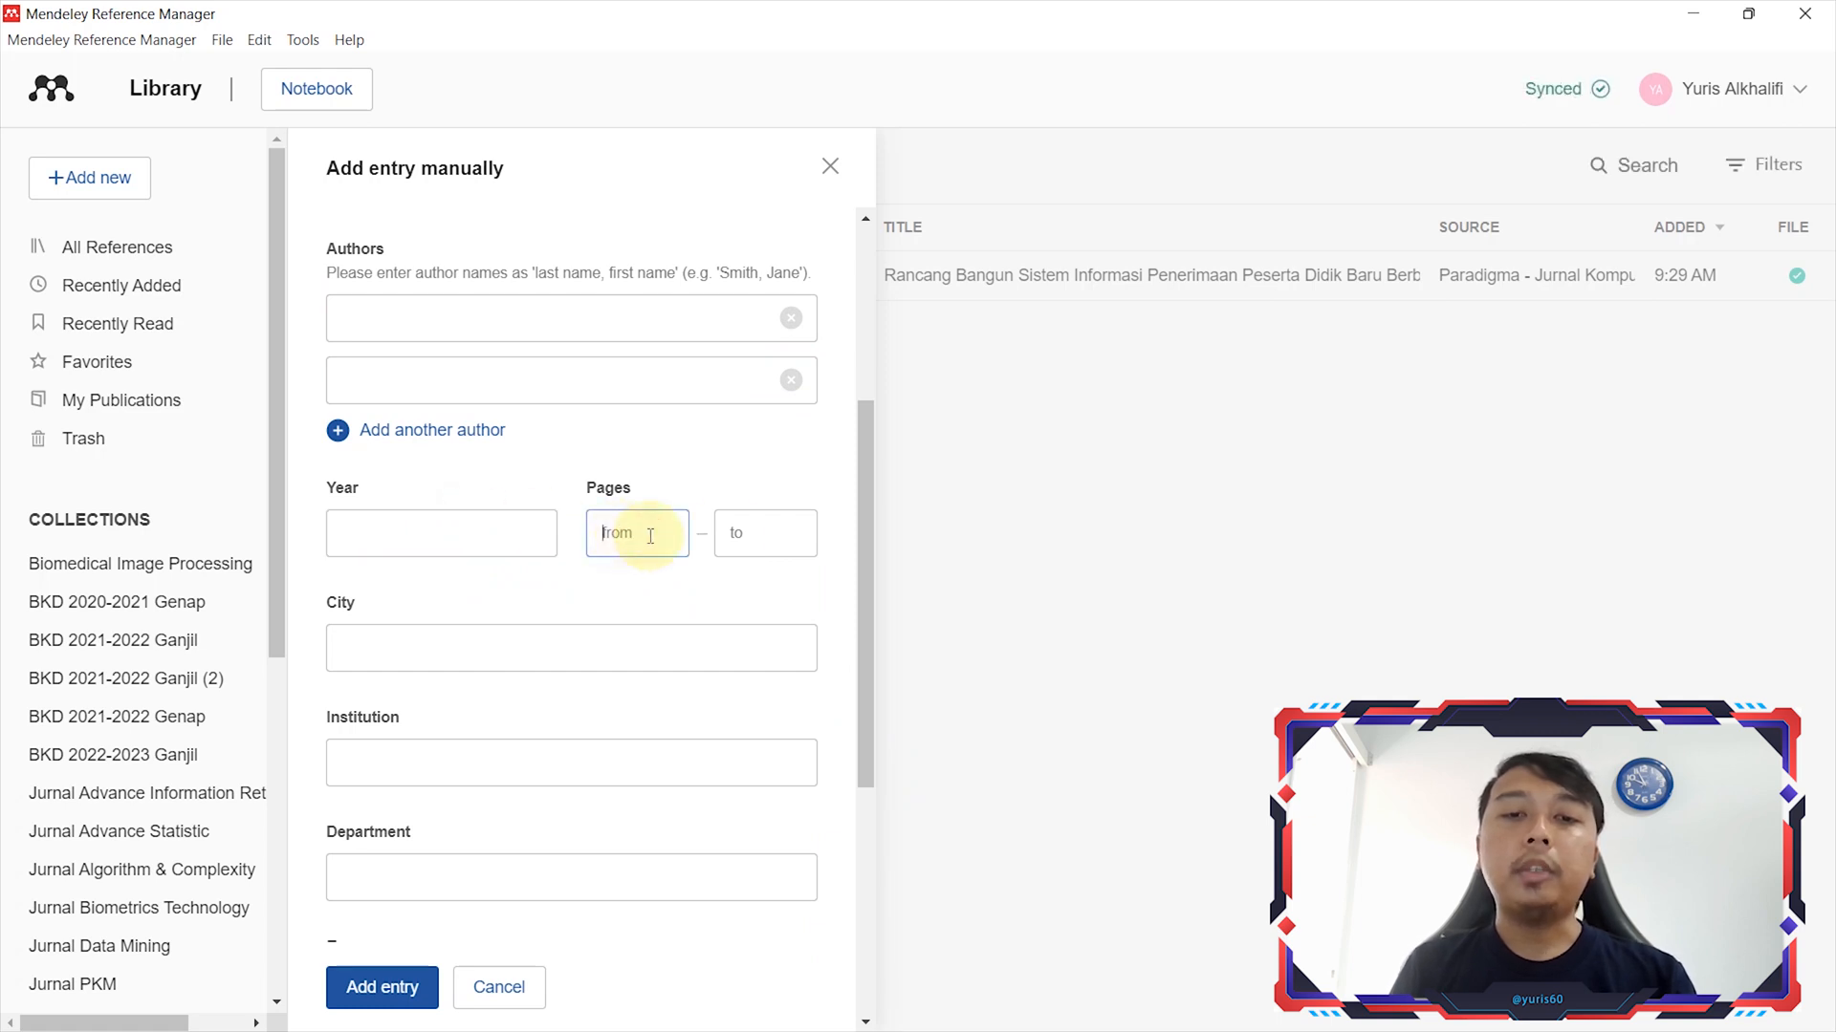
click(757, 533)
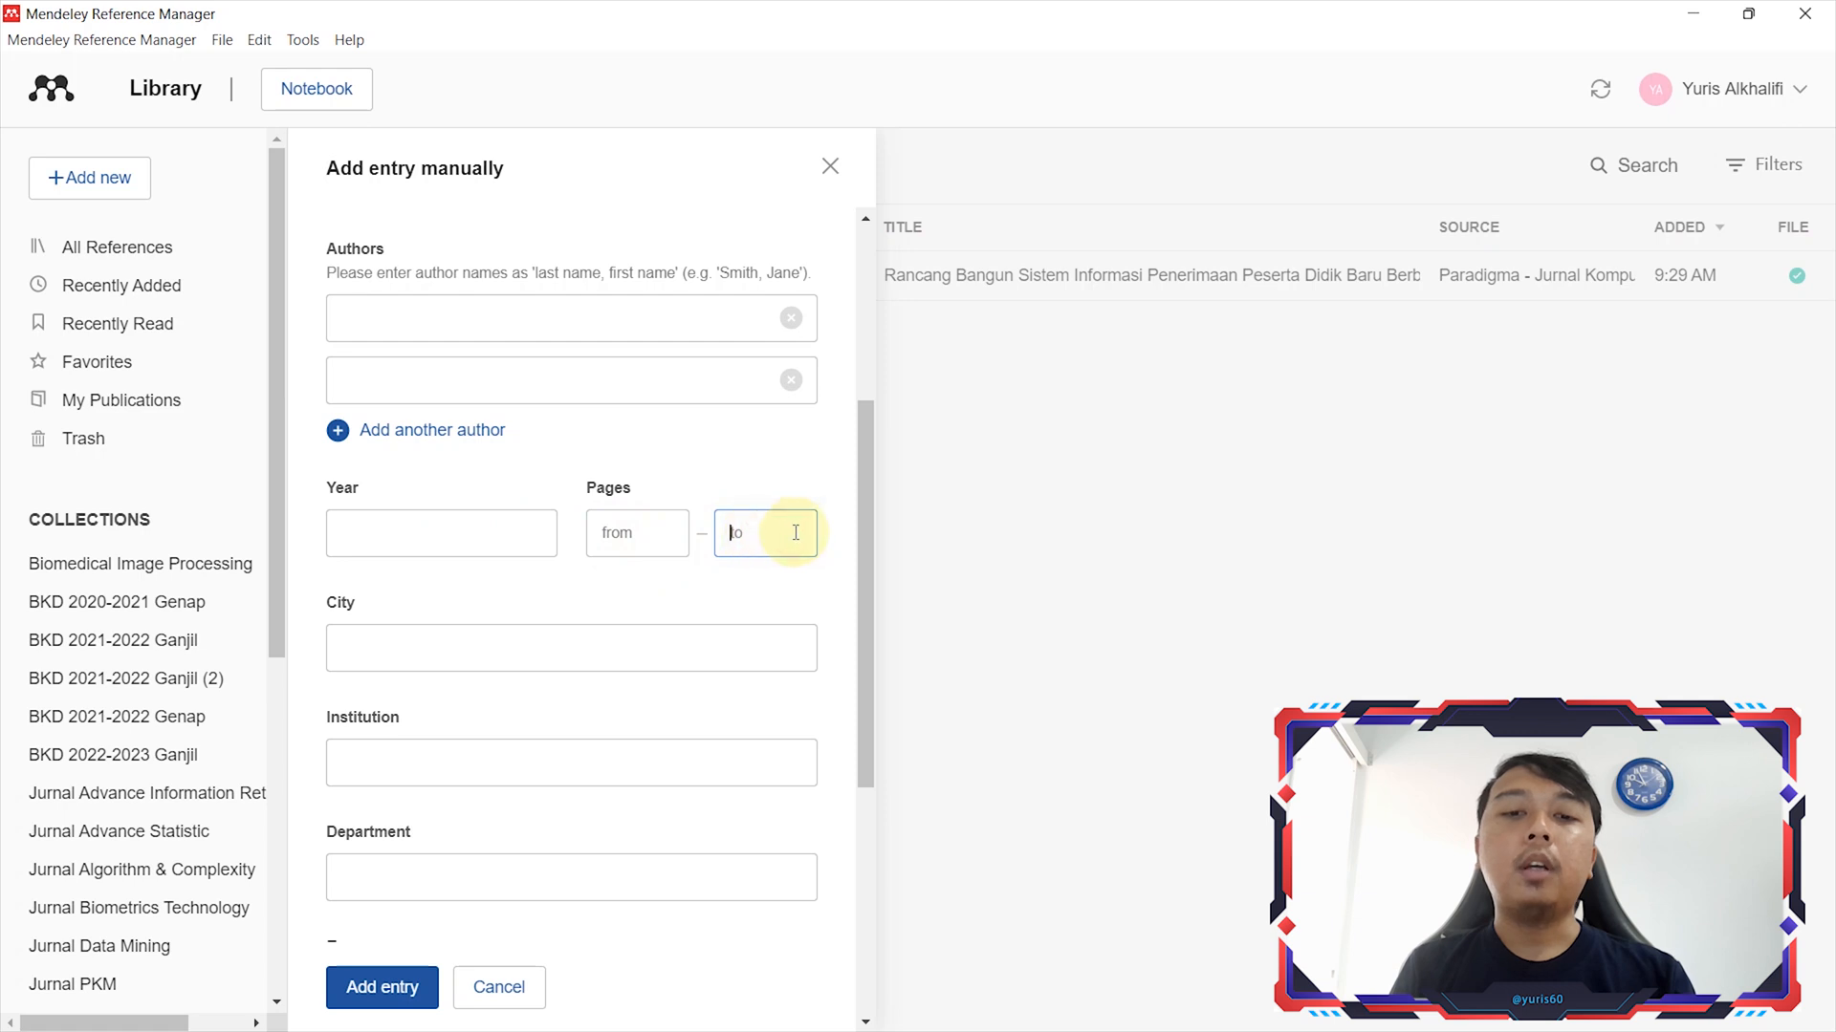
drag(864, 533, 865, 623)
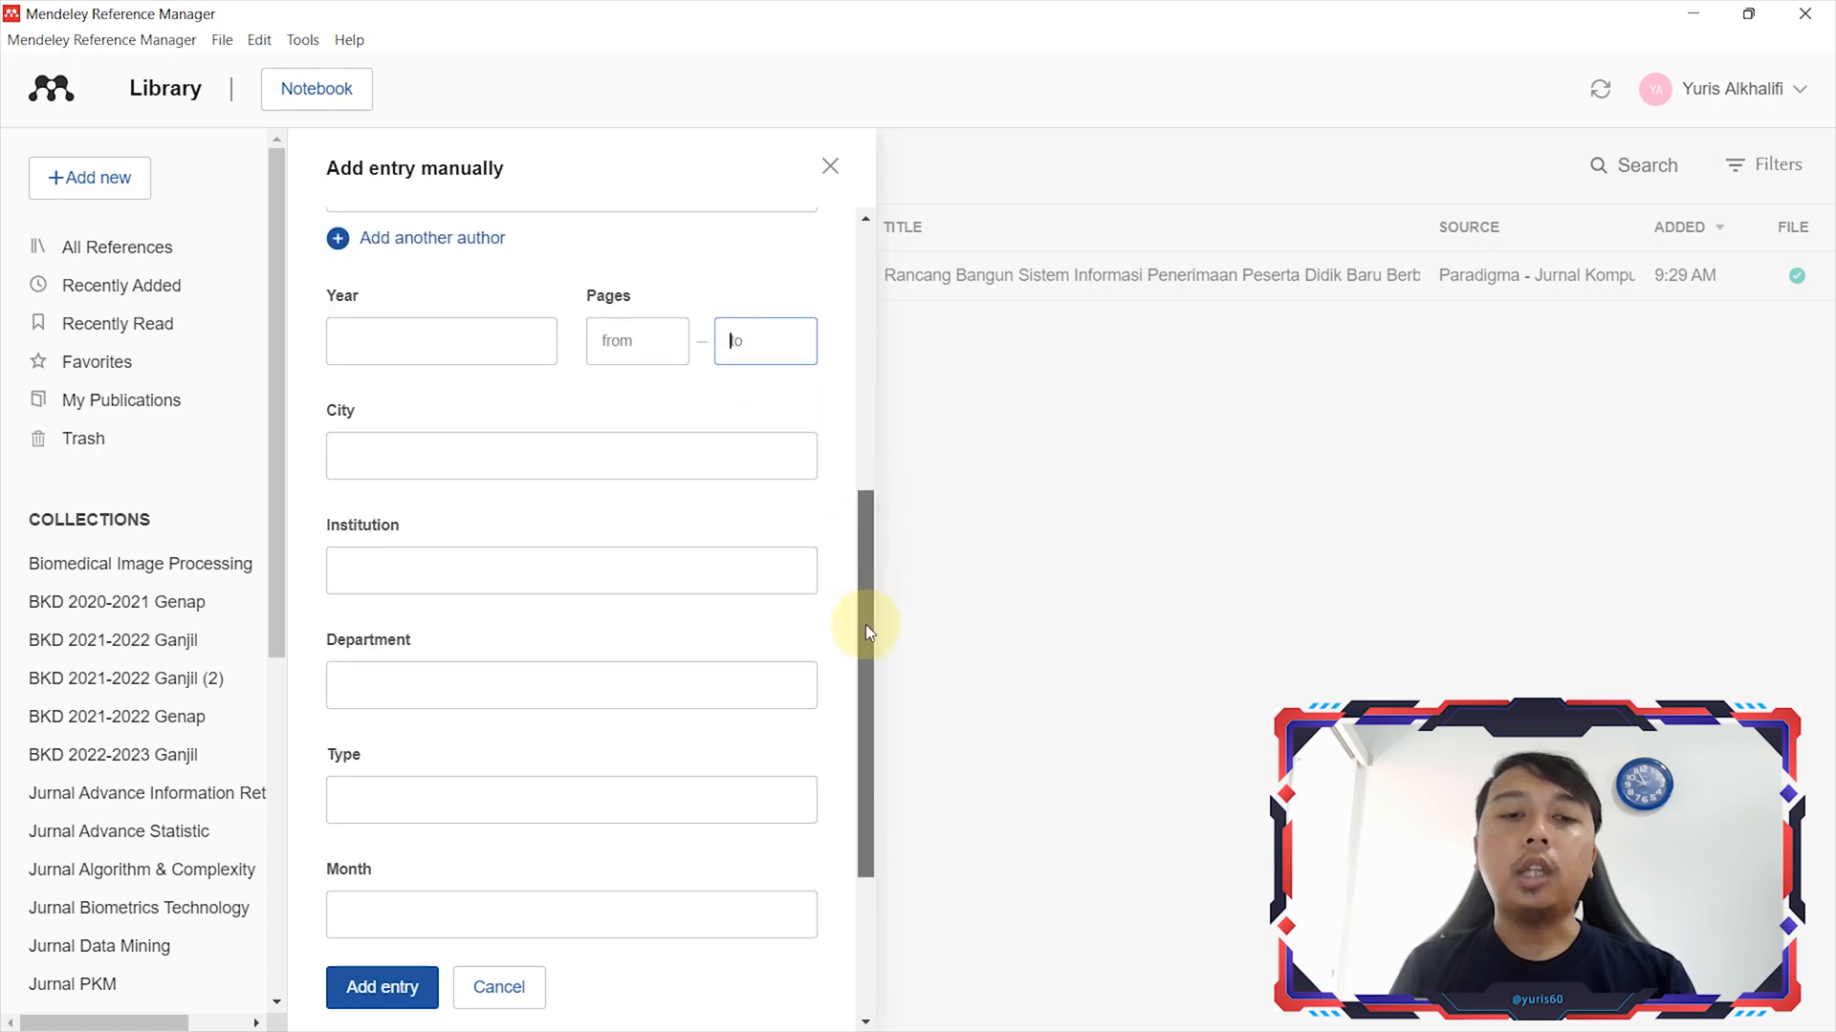
Examine the thesis-specific fields, including institution, department, type and month, and return to the reference type
click(411, 572)
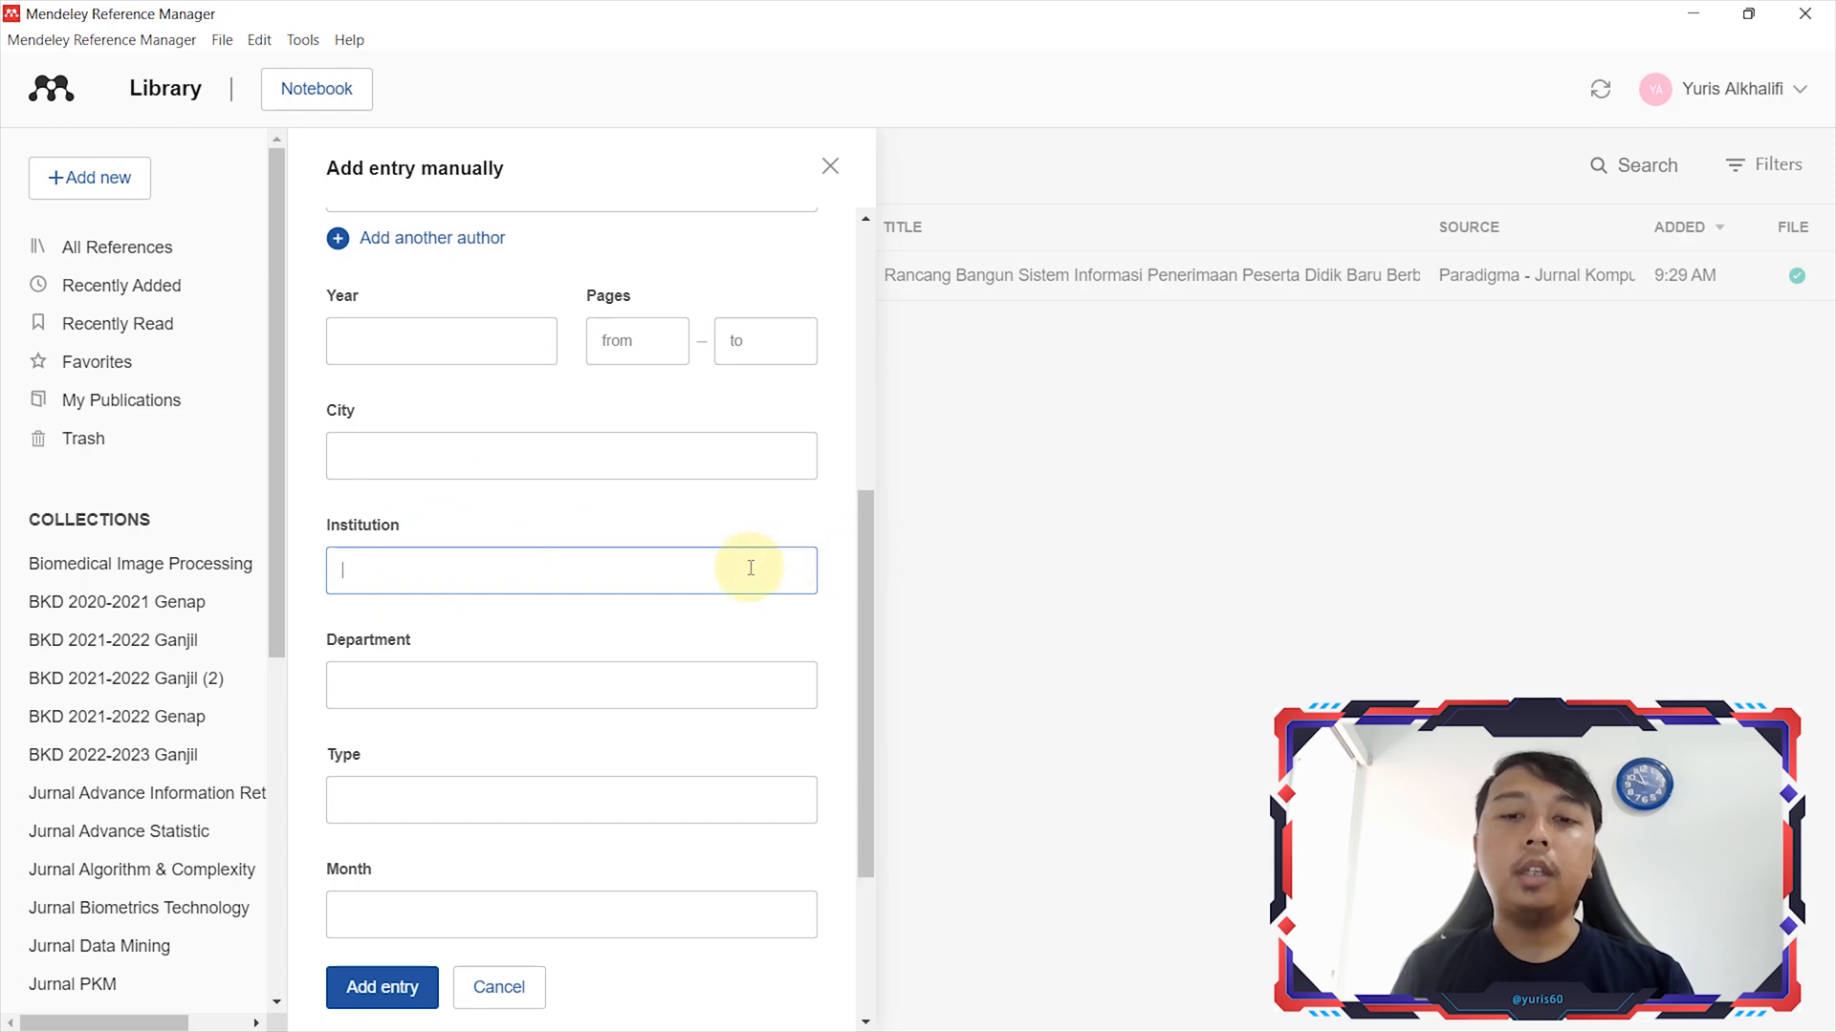
drag(870, 553, 864, 617)
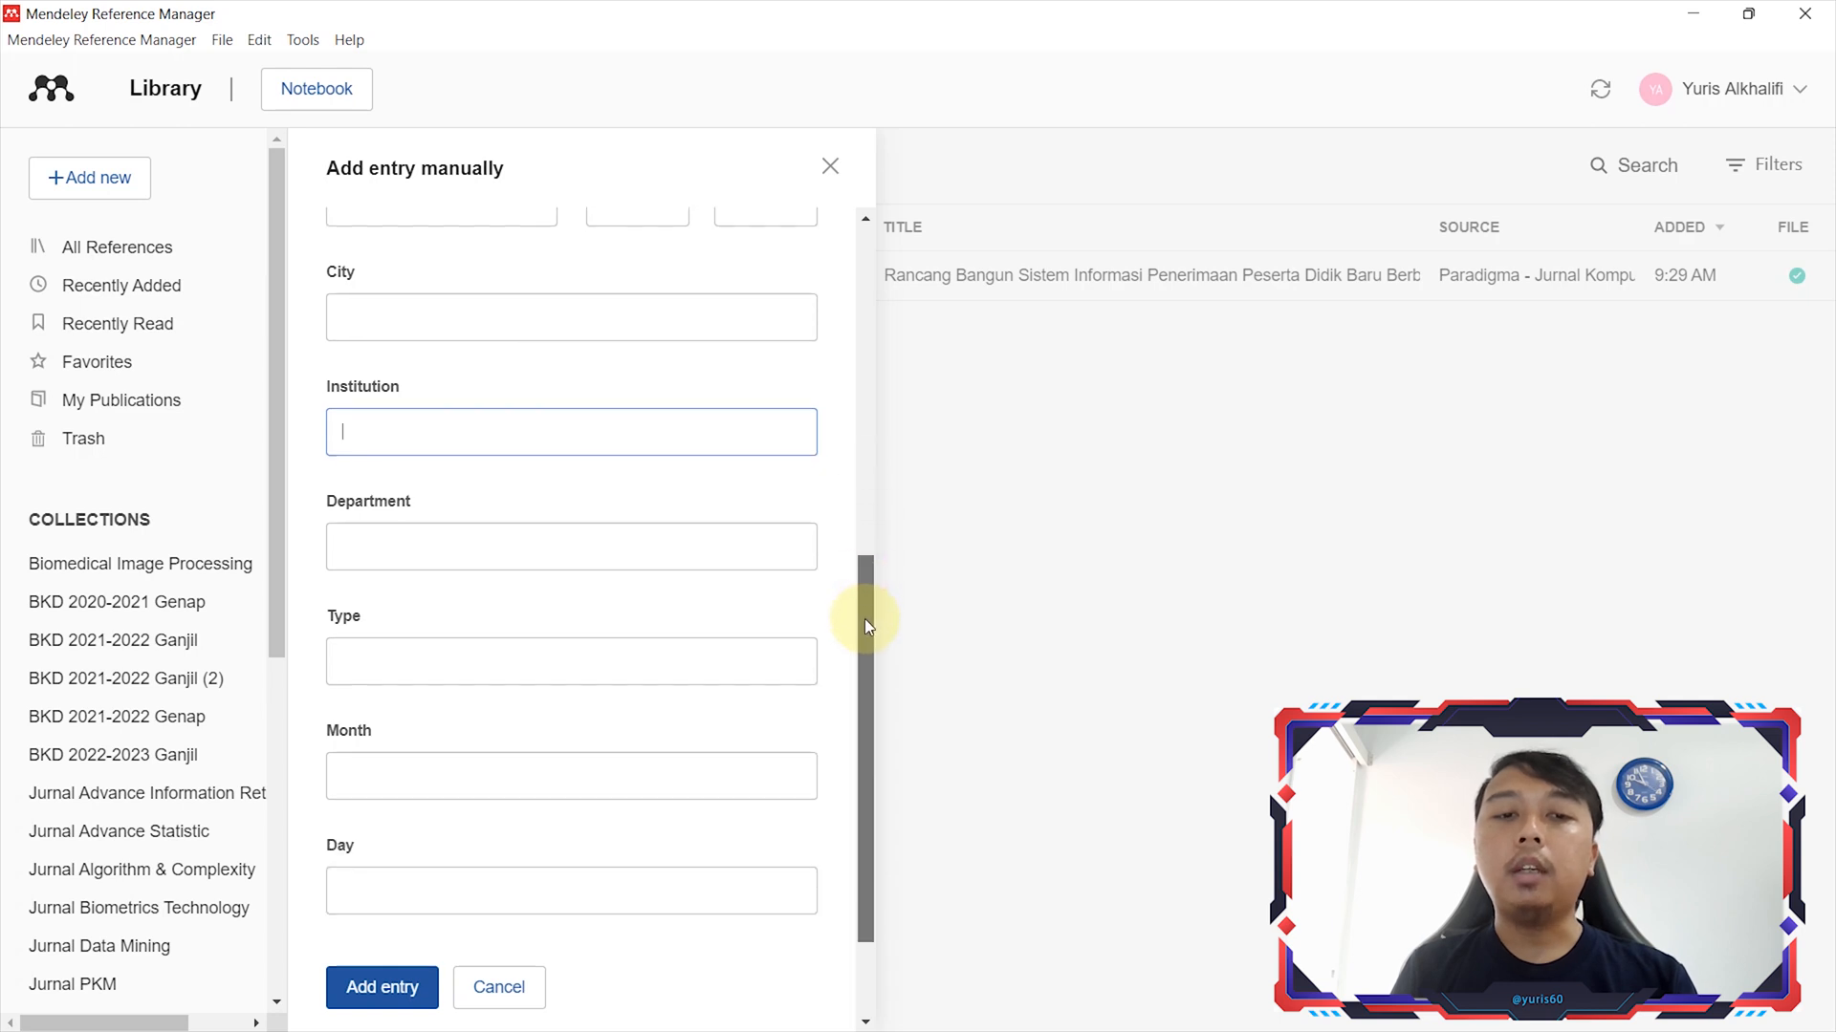
click(695, 562)
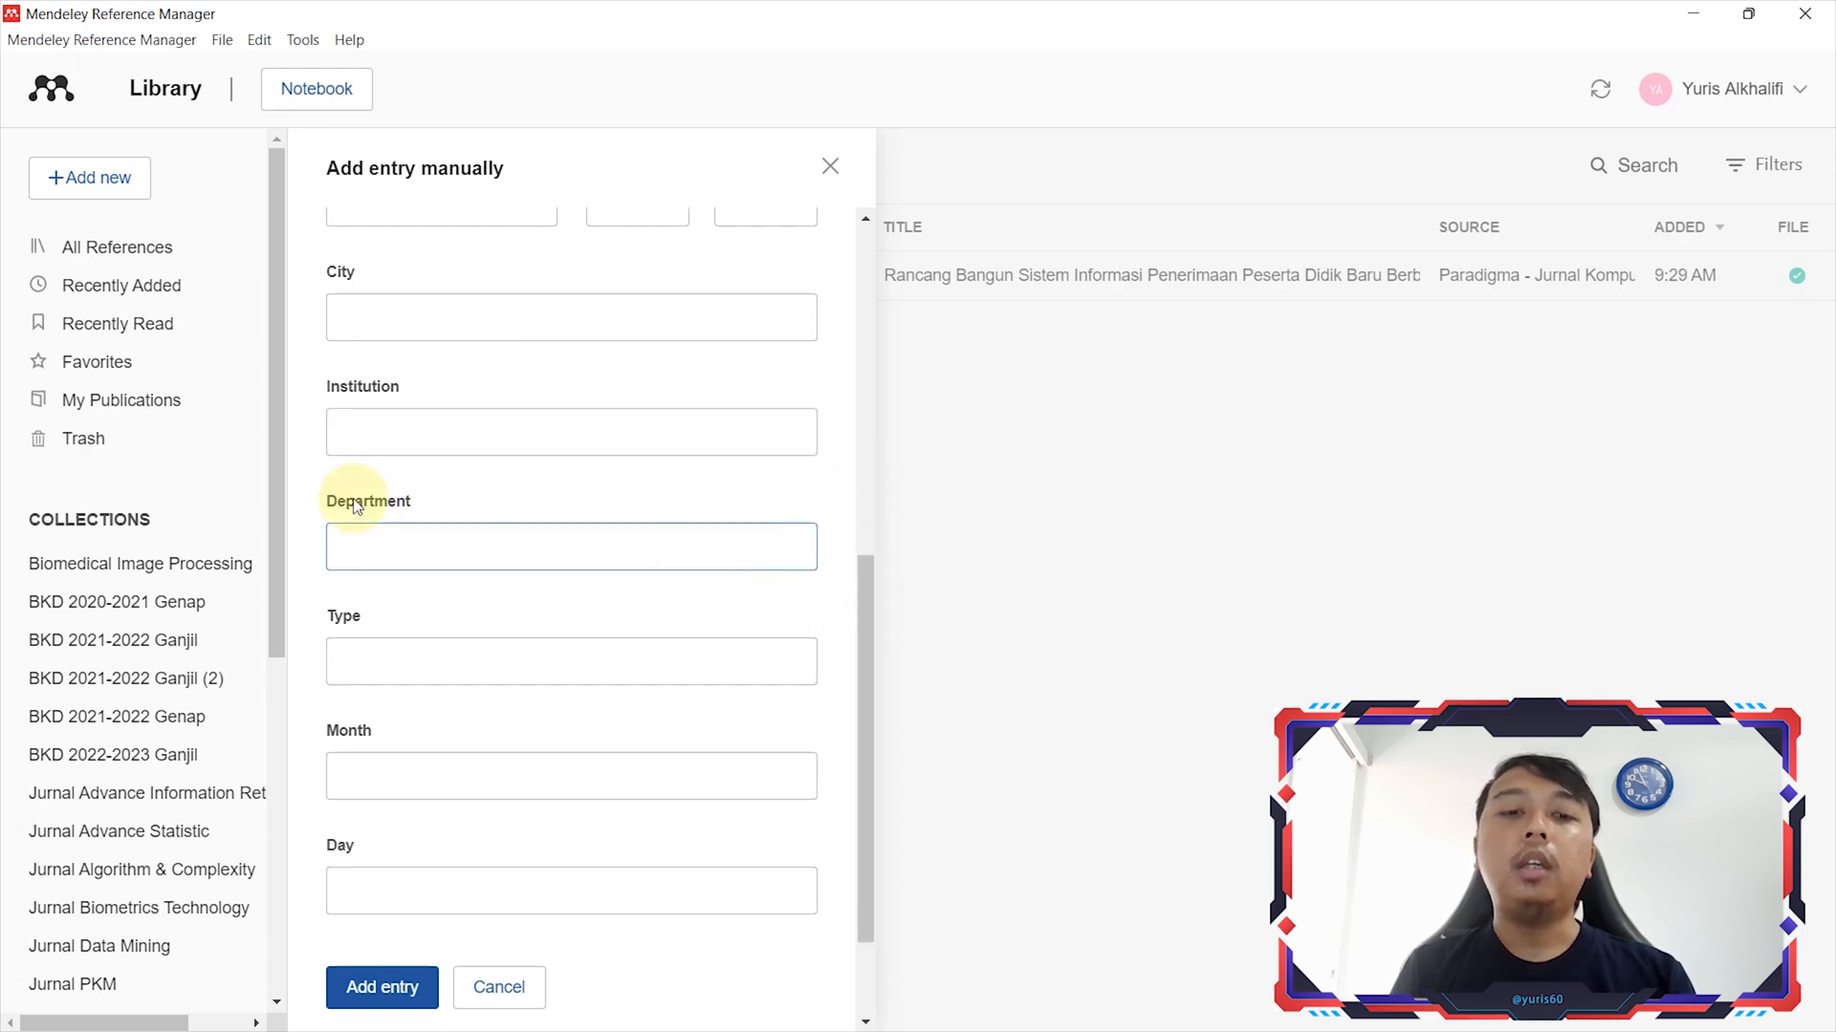
click(513, 676)
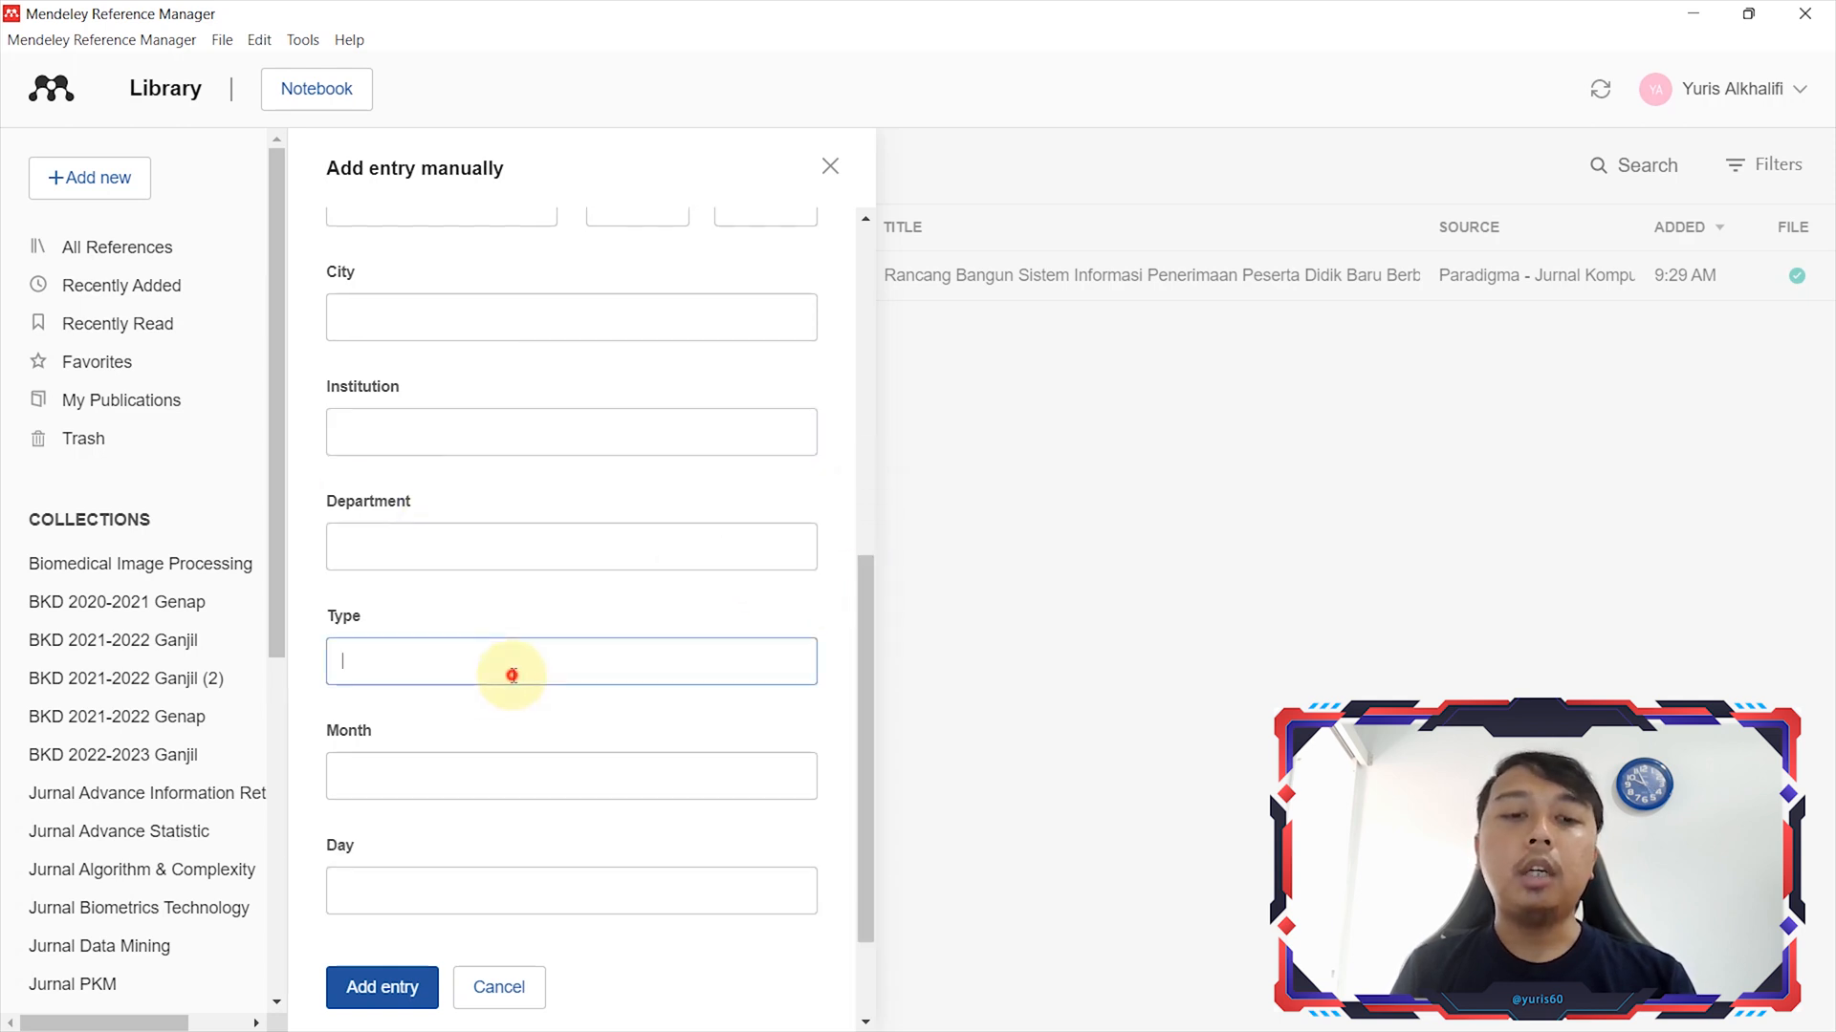
click(481, 758)
drag(866, 669, 887, 242)
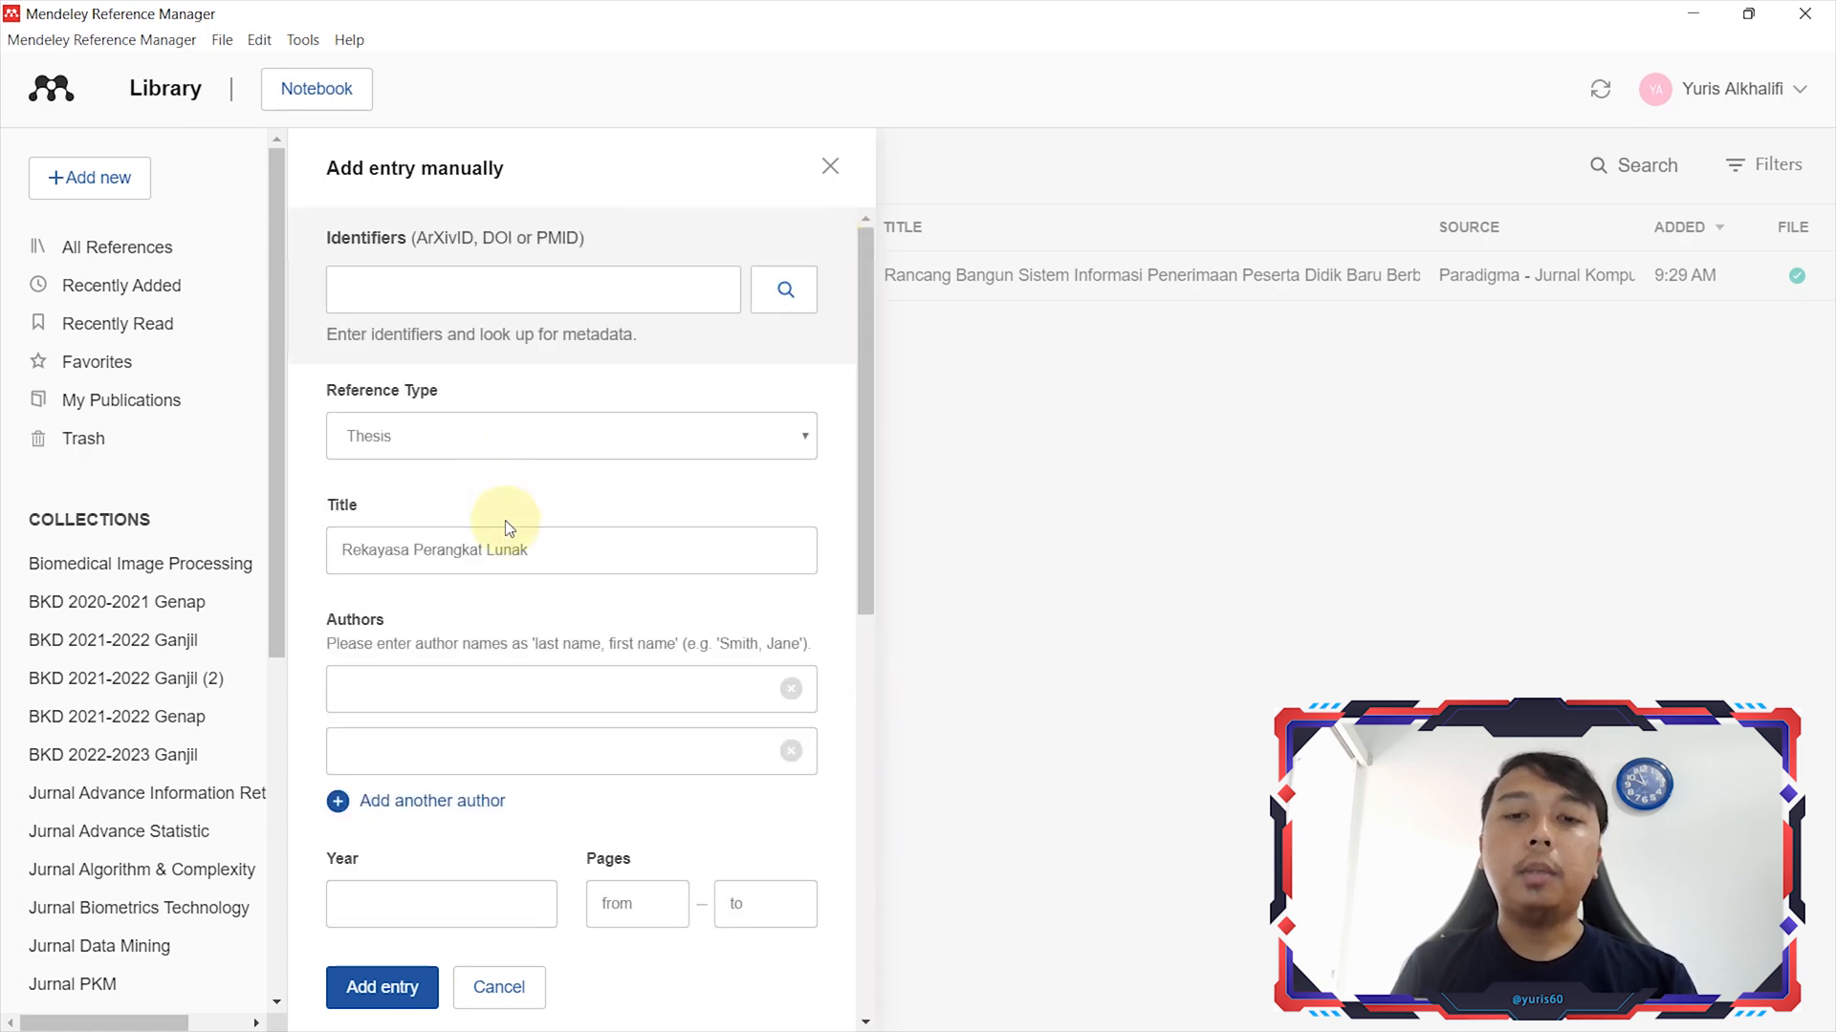
Change the manual entry's reference type to Web Page
click(565, 436)
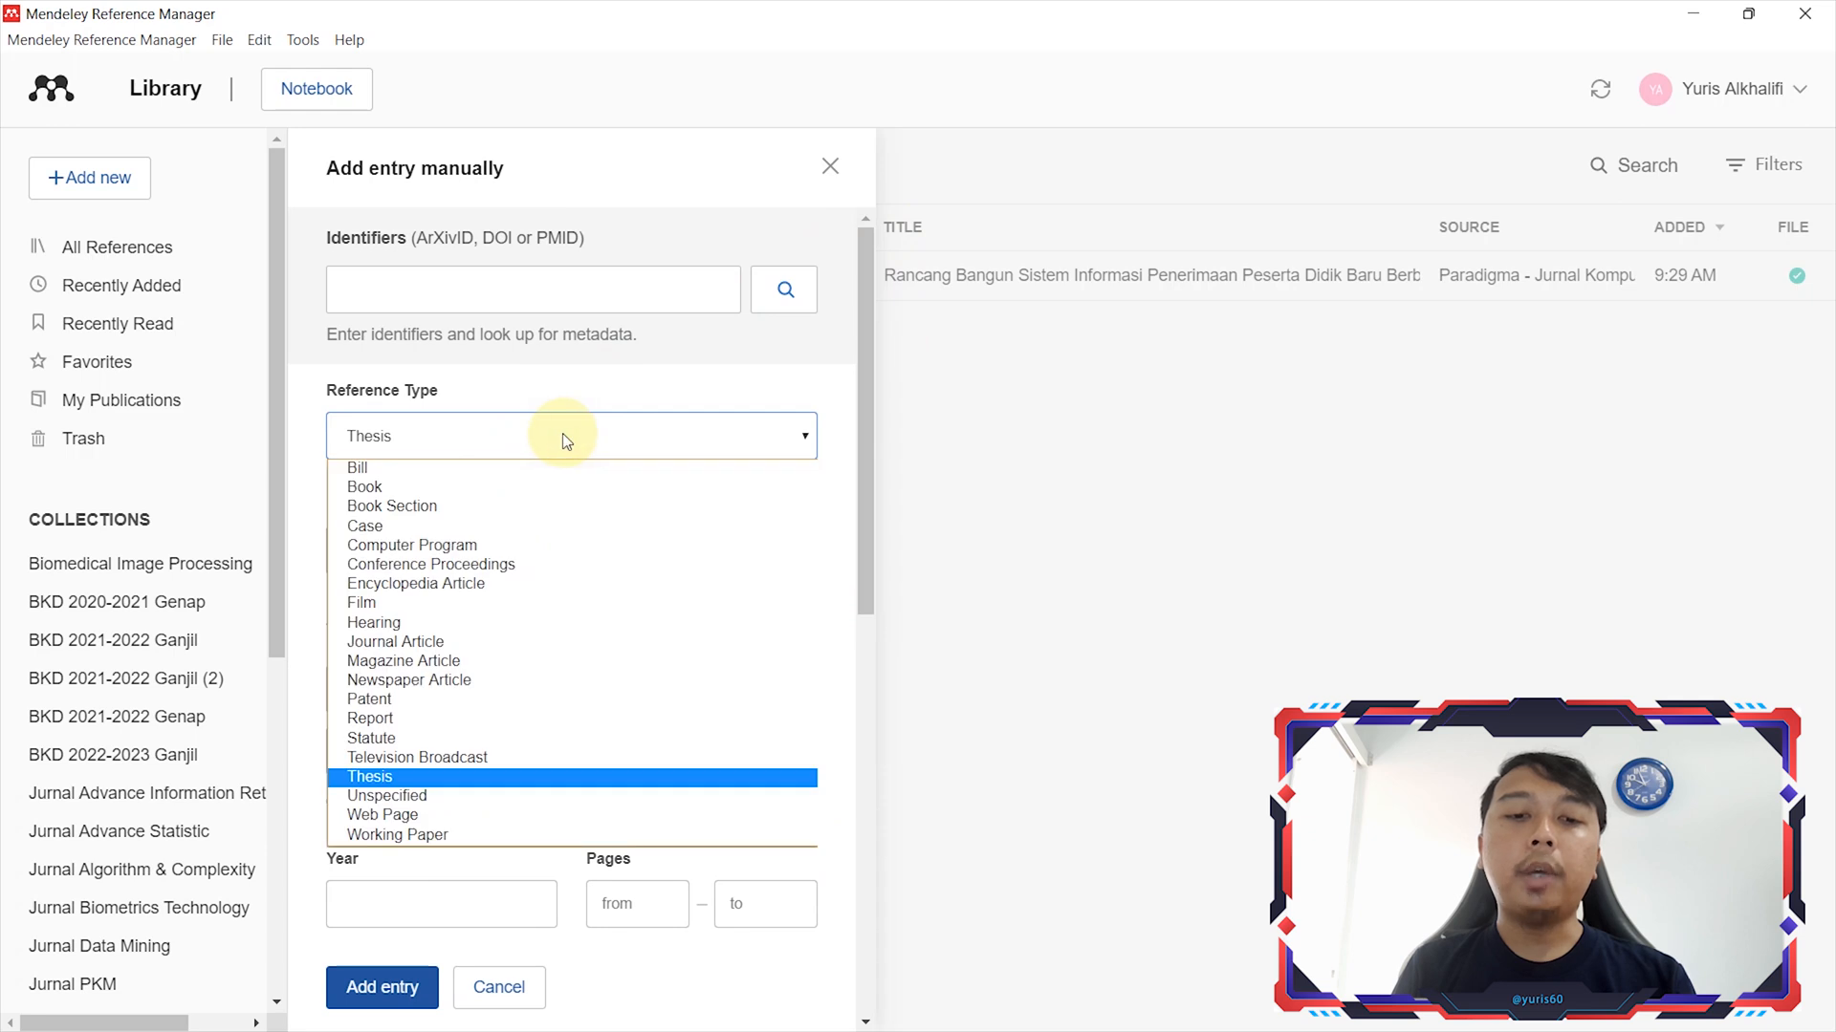
click(413, 822)
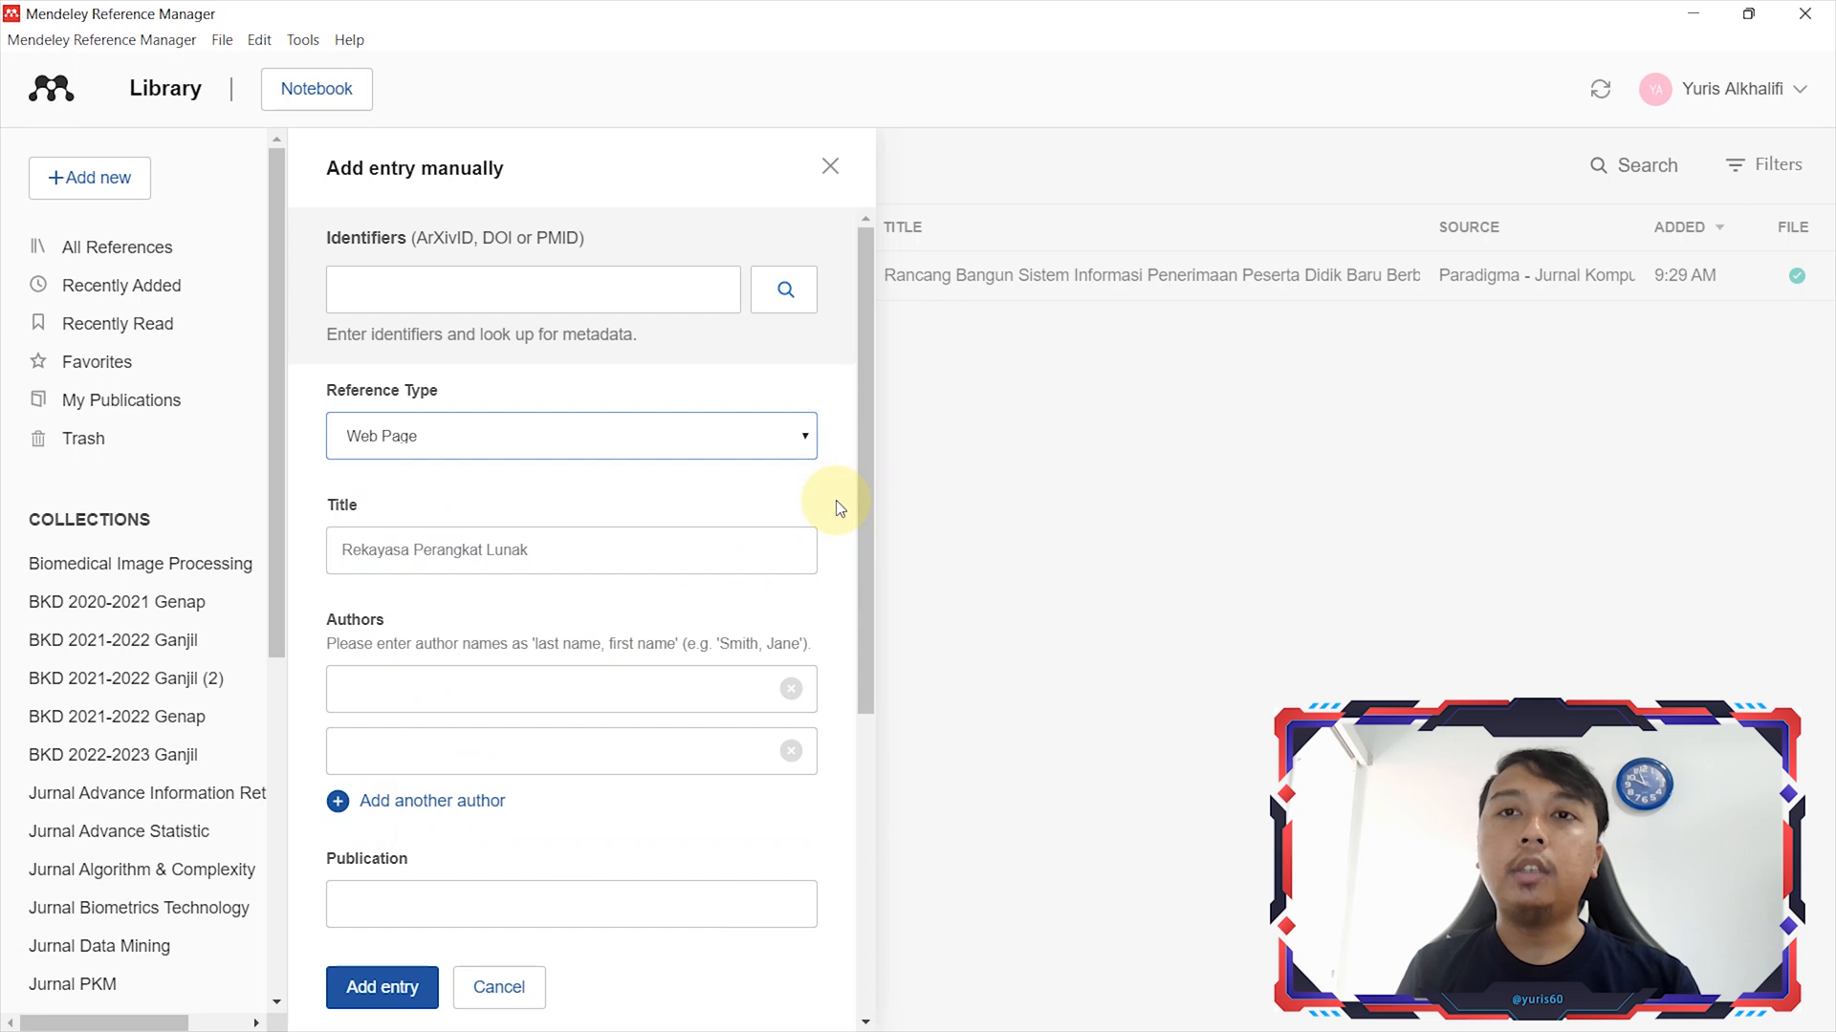
scroll(840, 507, down, 3)
scroll(867, 344, up, 3)
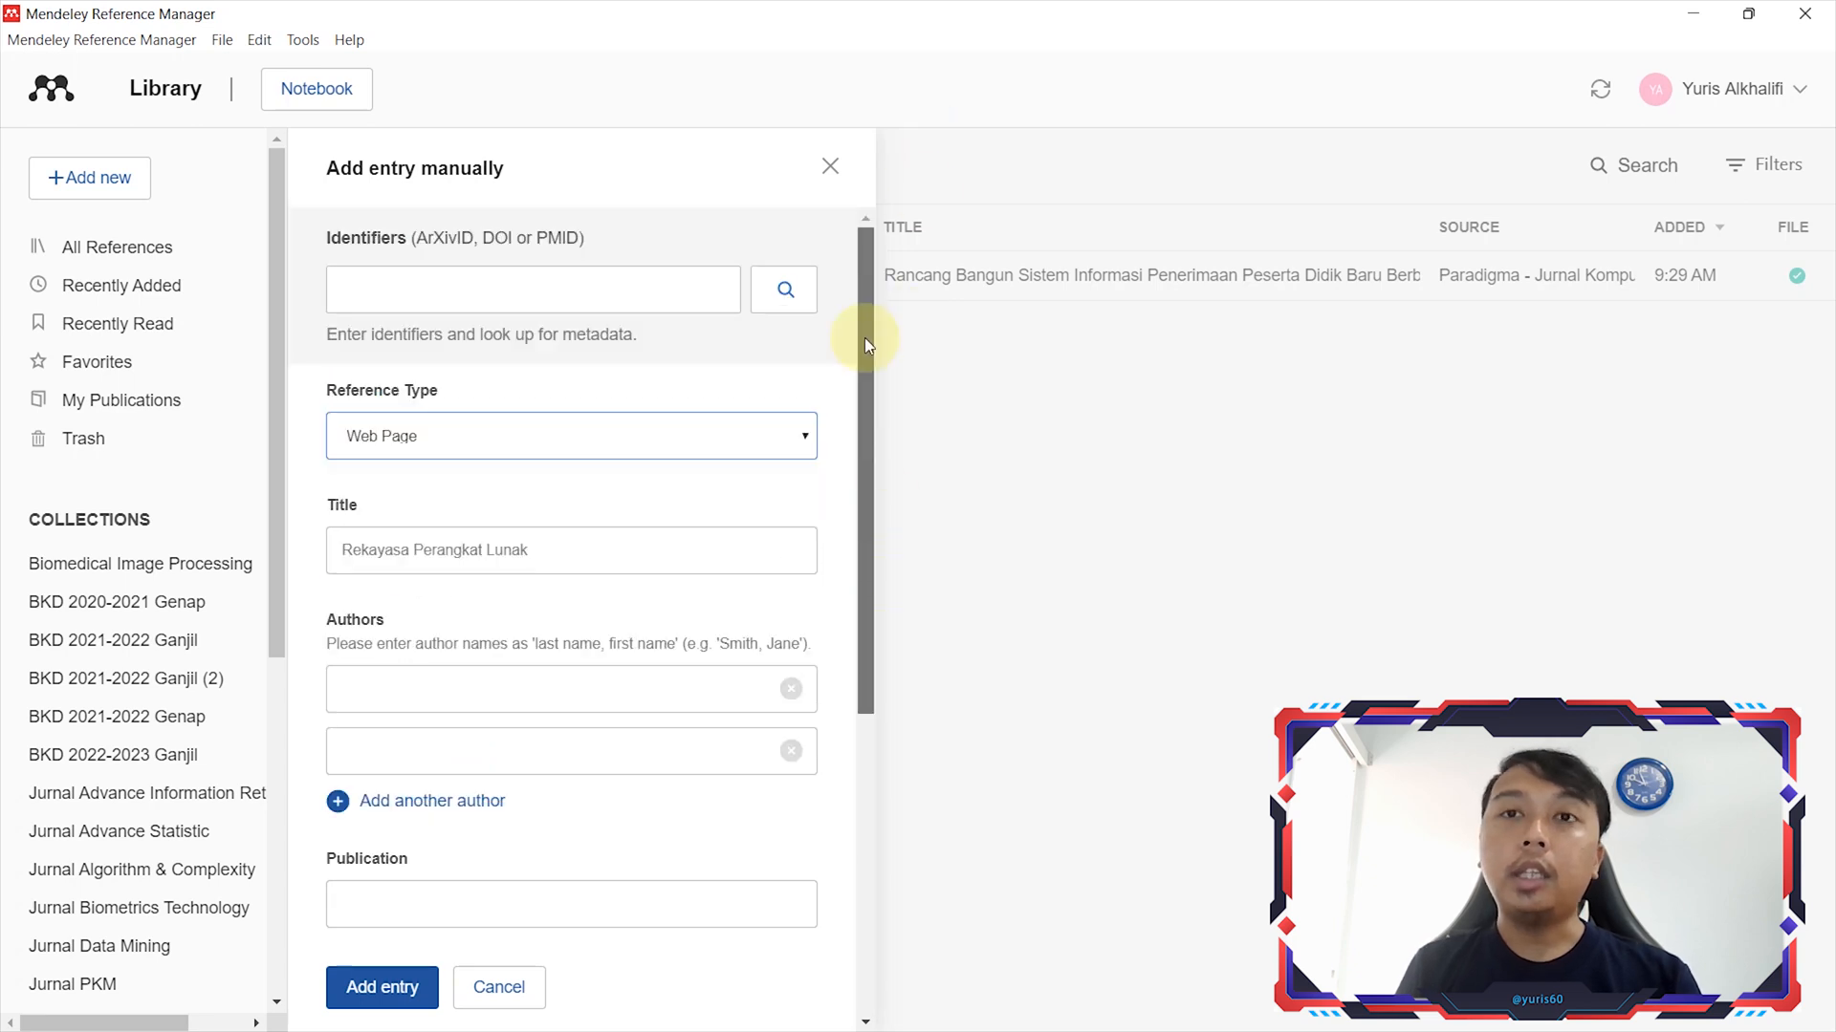
Examine the fields of the Web Page entry: authors, publication, year, pages, month, day and abstract
click(867, 285)
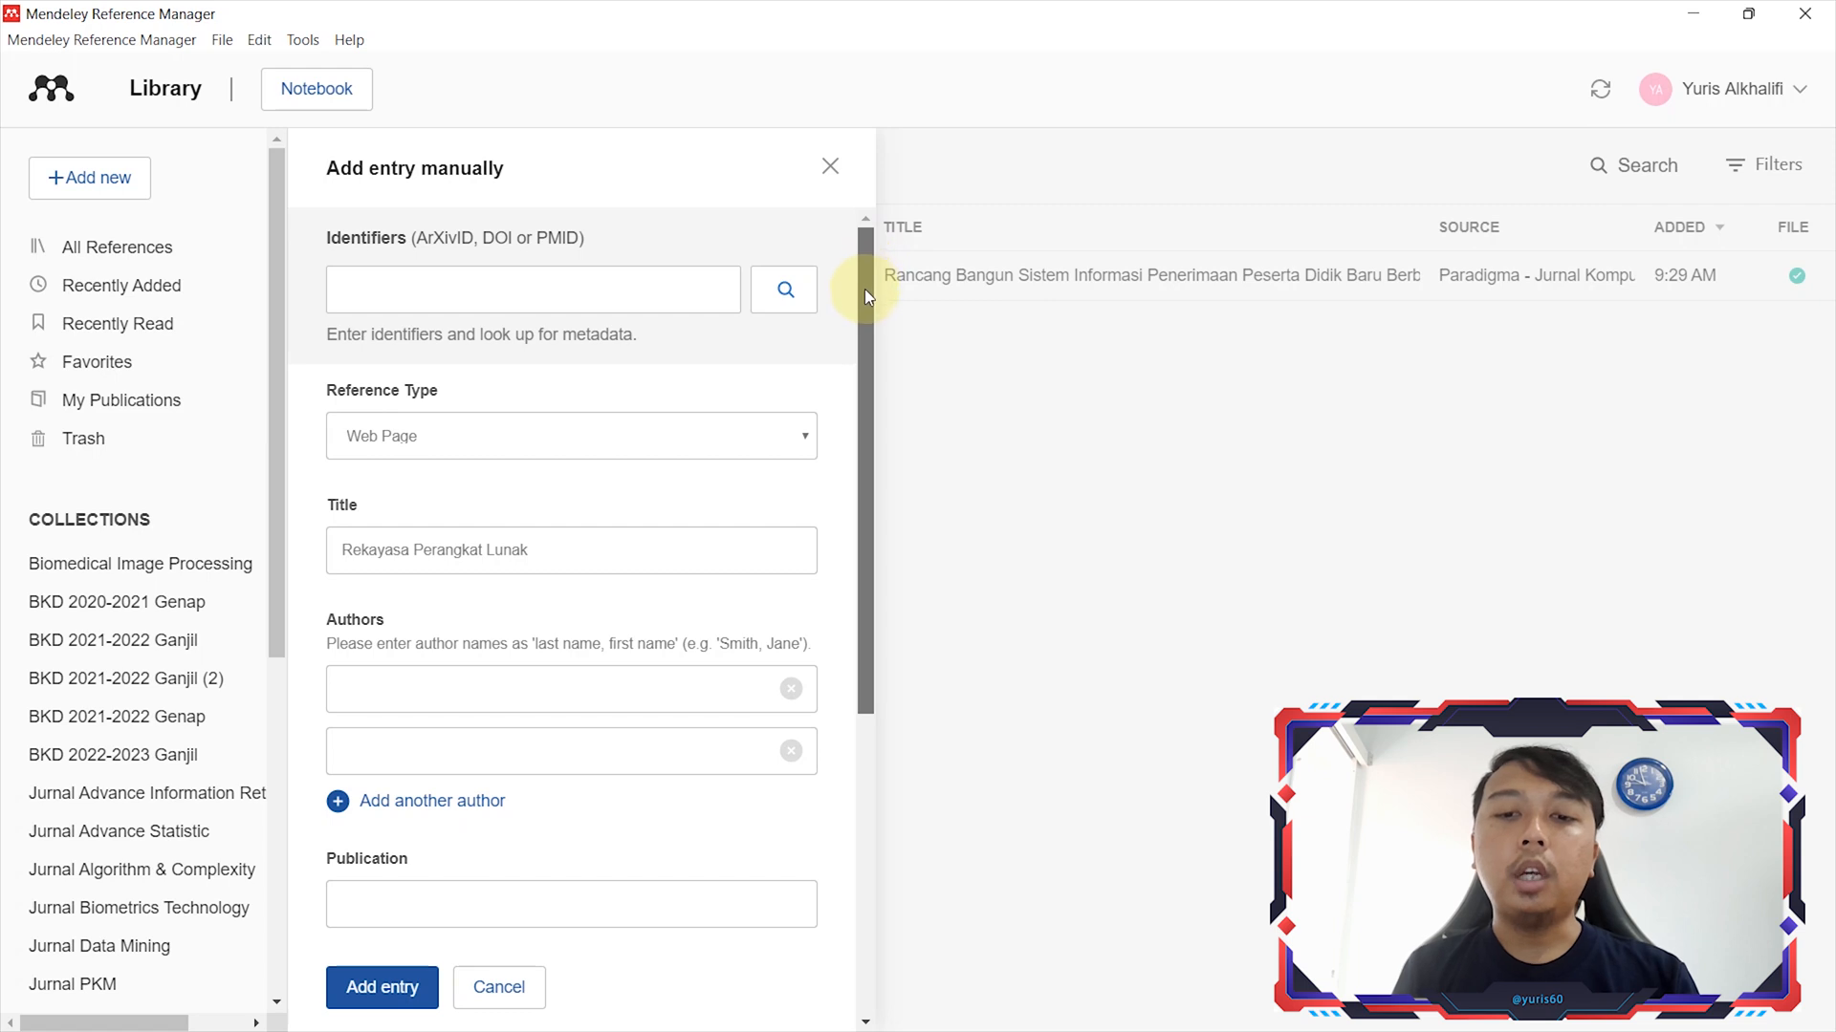
scroll(865, 288, down, 1)
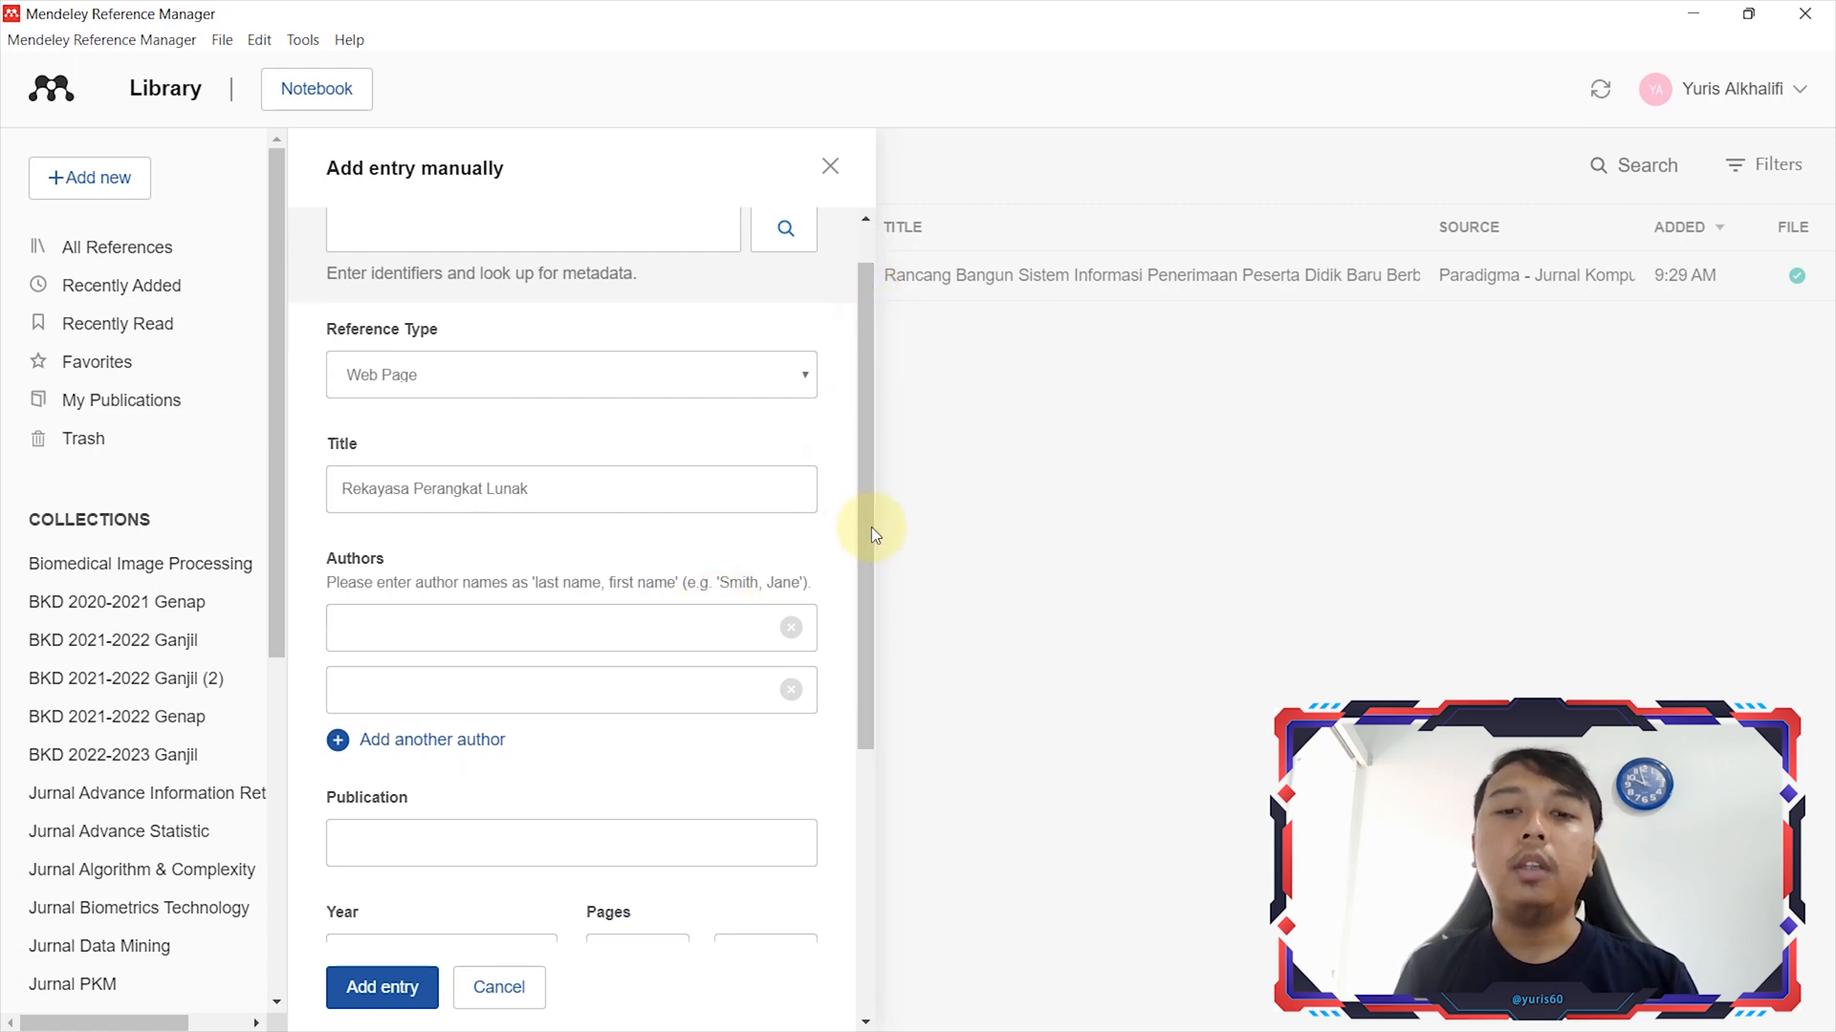
scroll(854, 875, down, 5)
scroll(852, 894, down, 1)
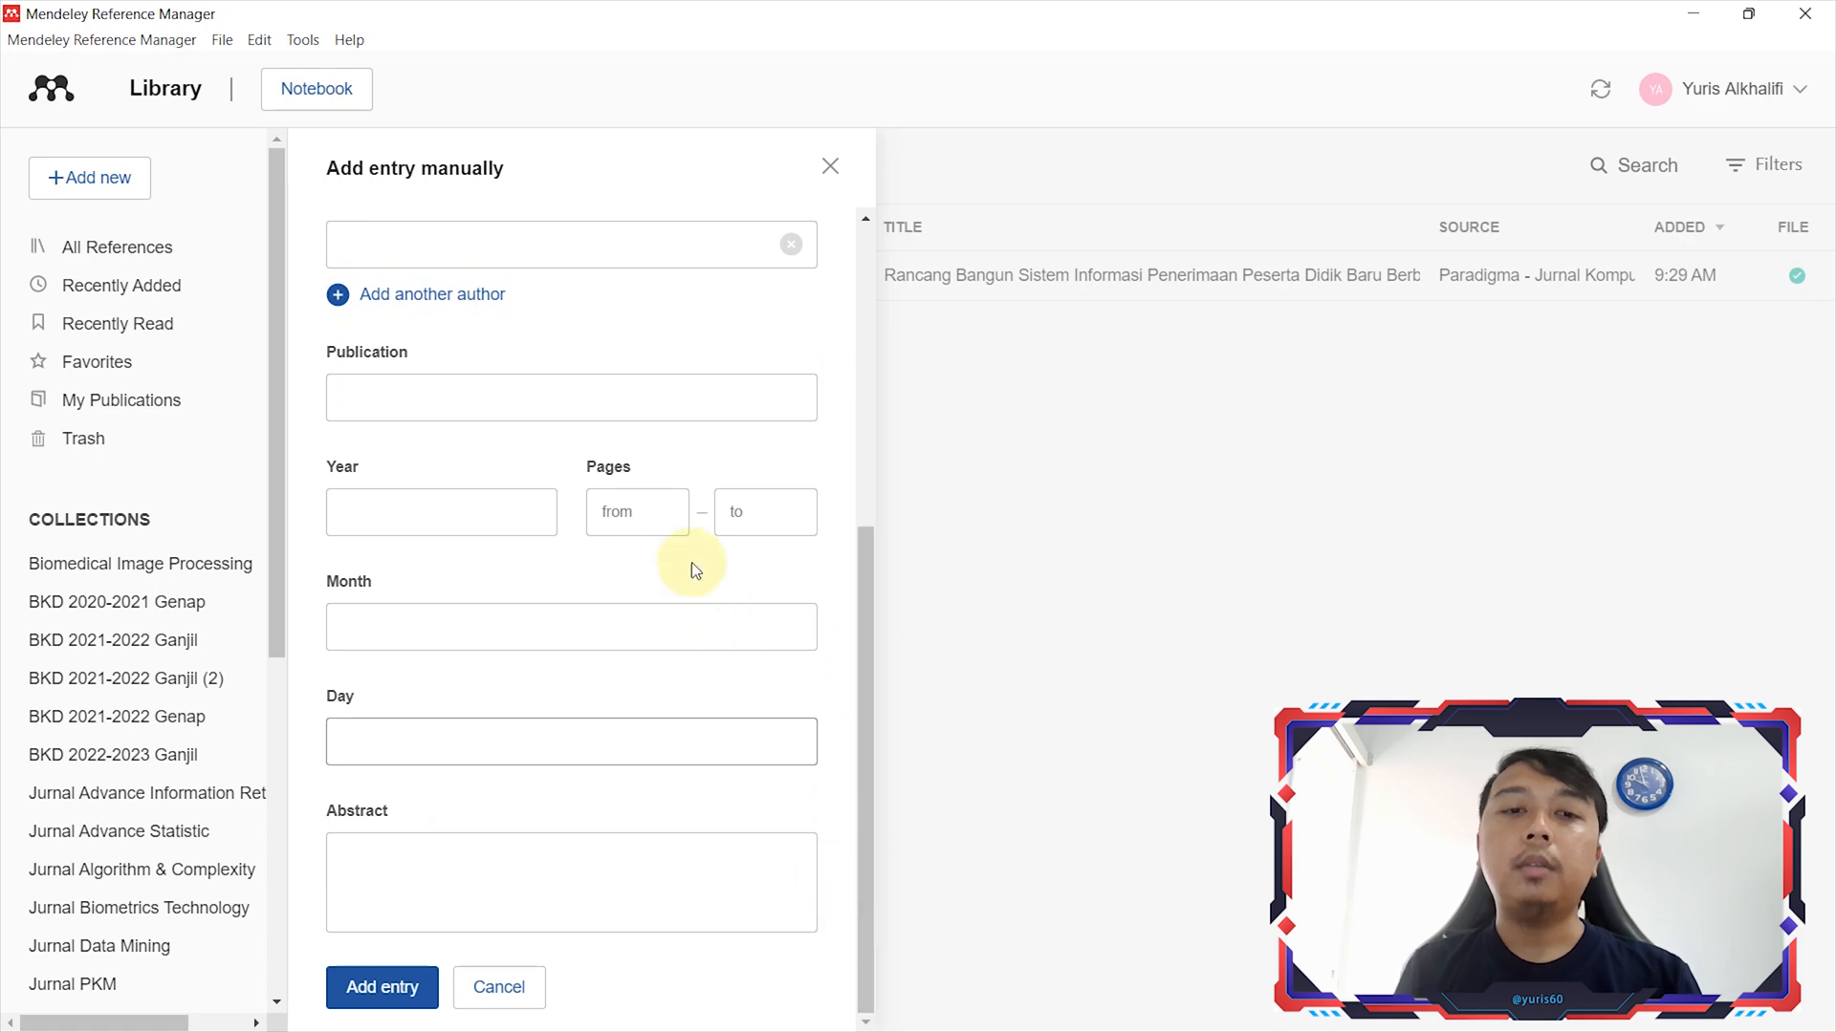
click(671, 400)
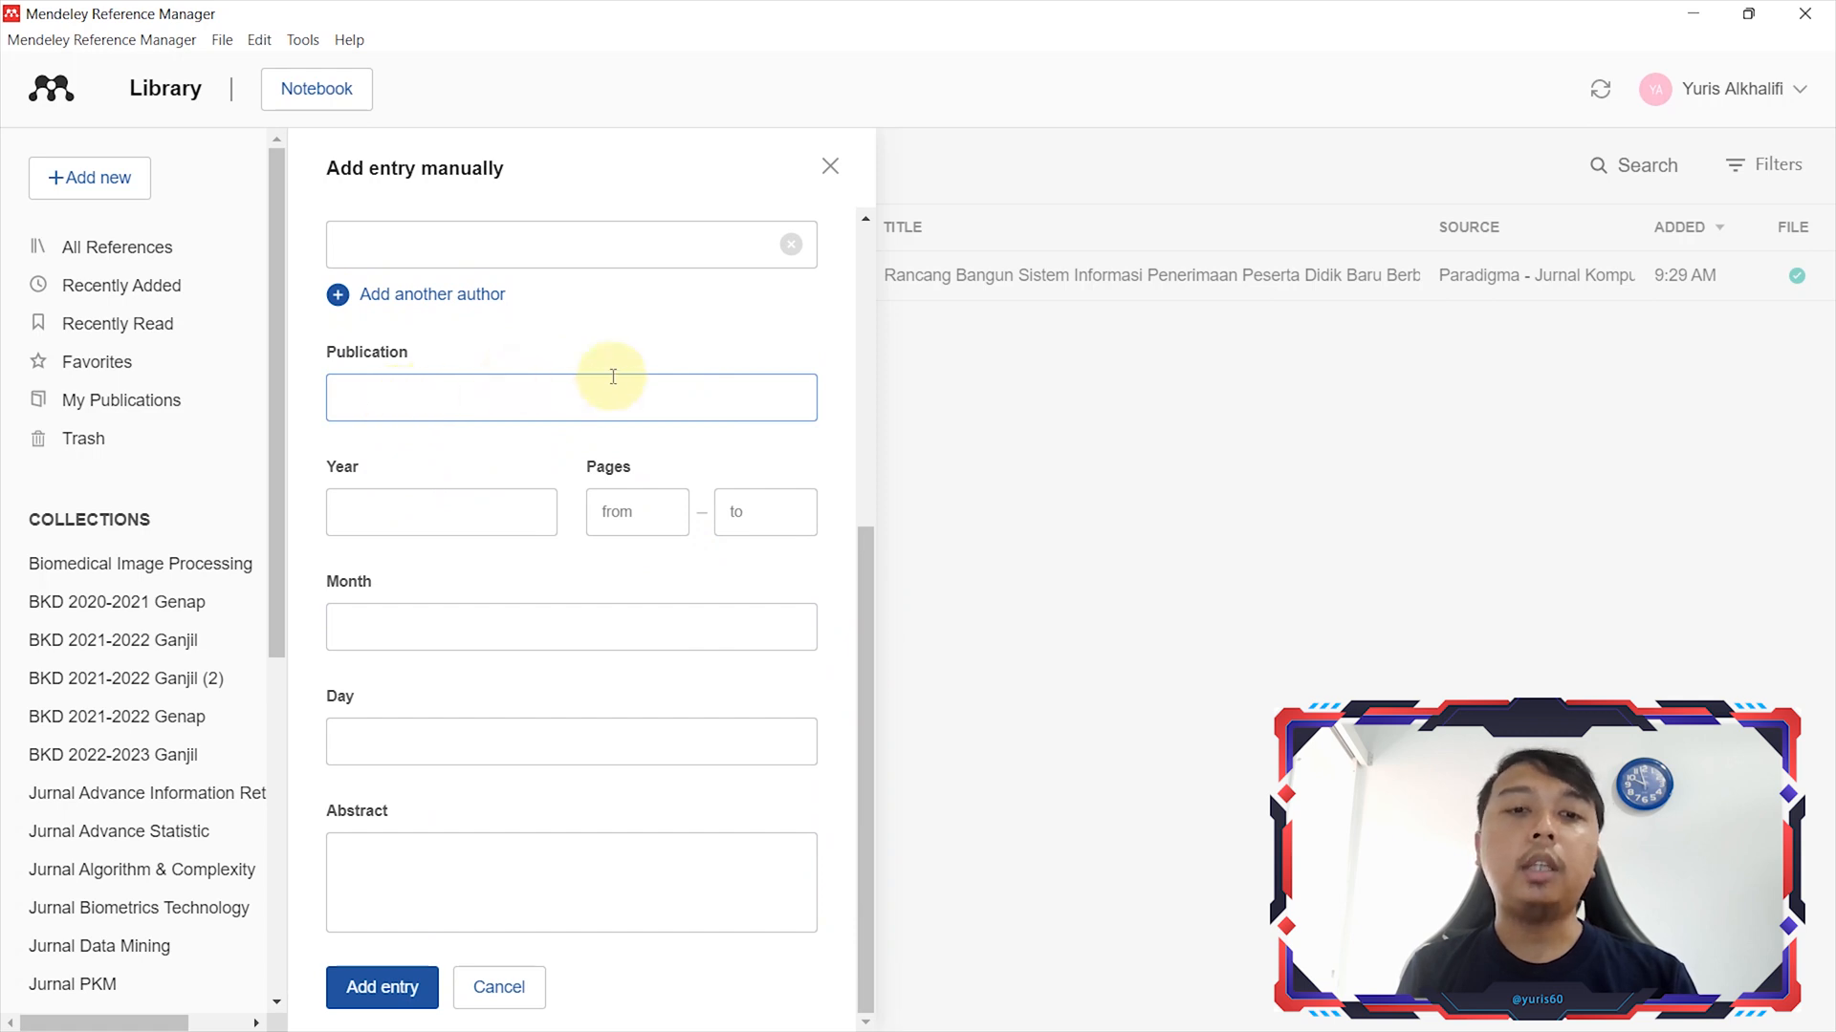
scroll(613, 376, up, 3)
scroll(613, 377, down, 1)
scroll(613, 377, down, 1)
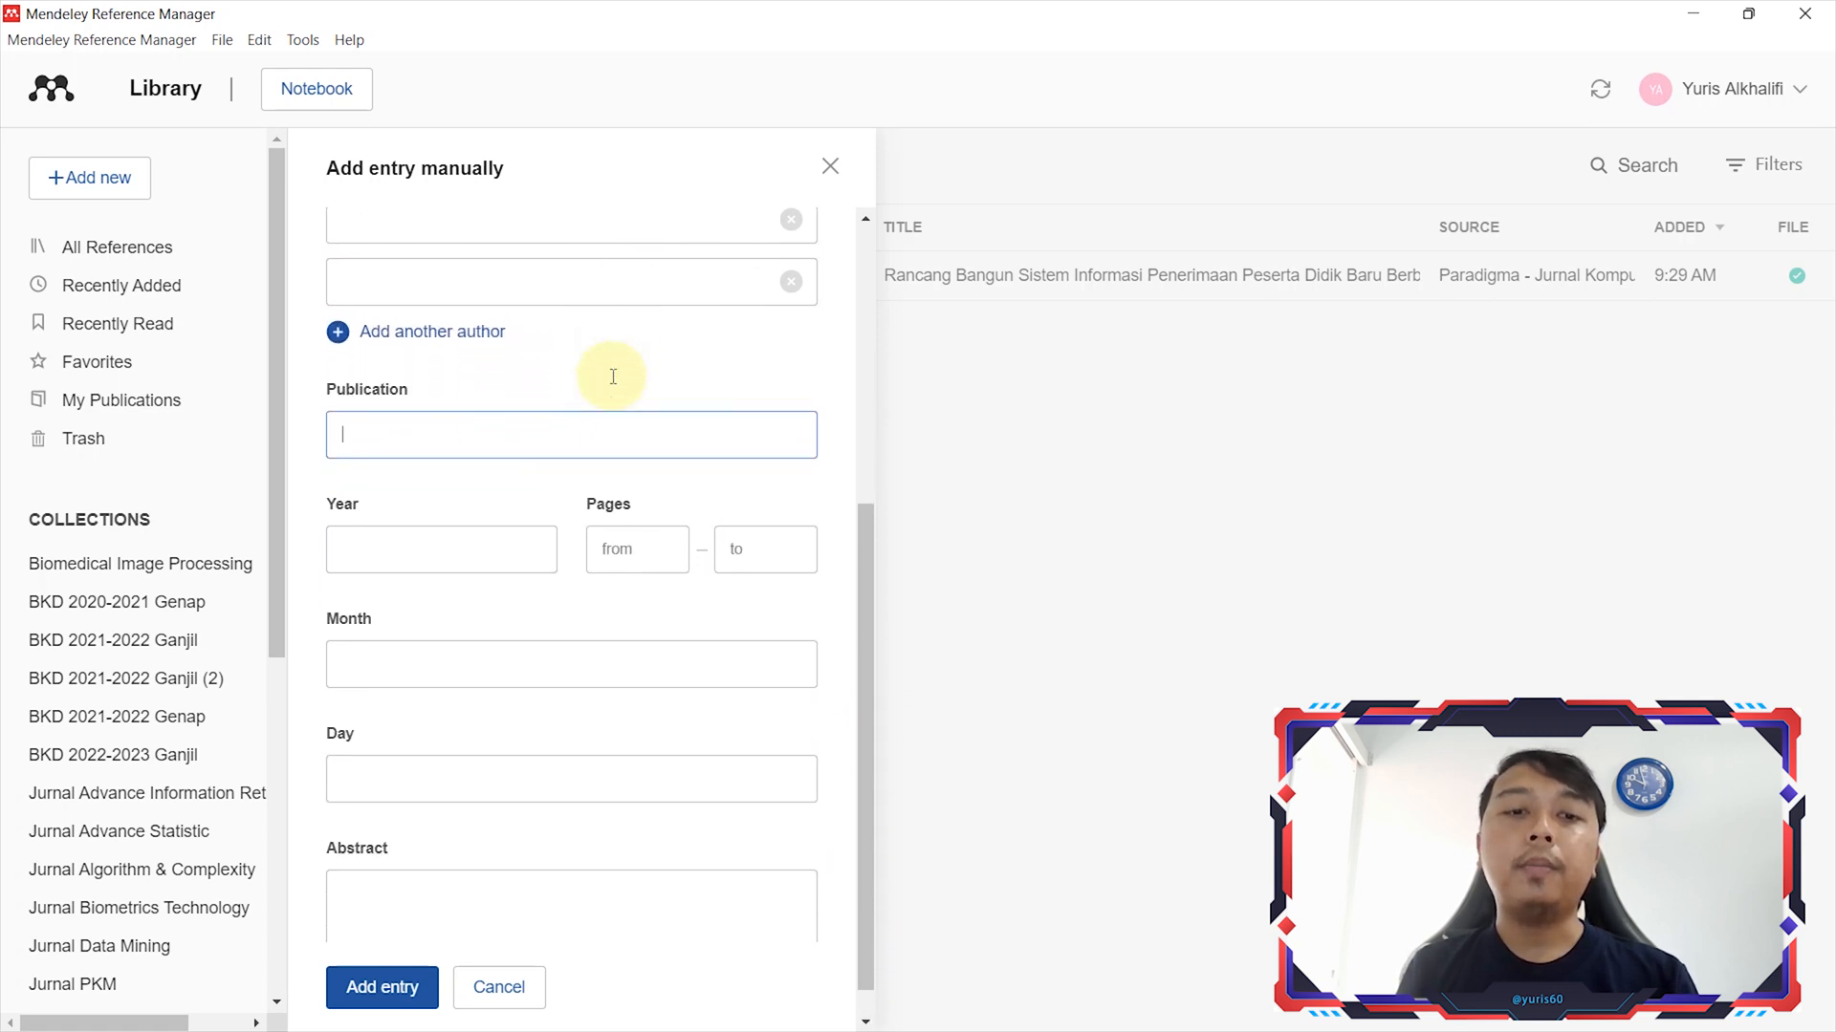
click(432, 559)
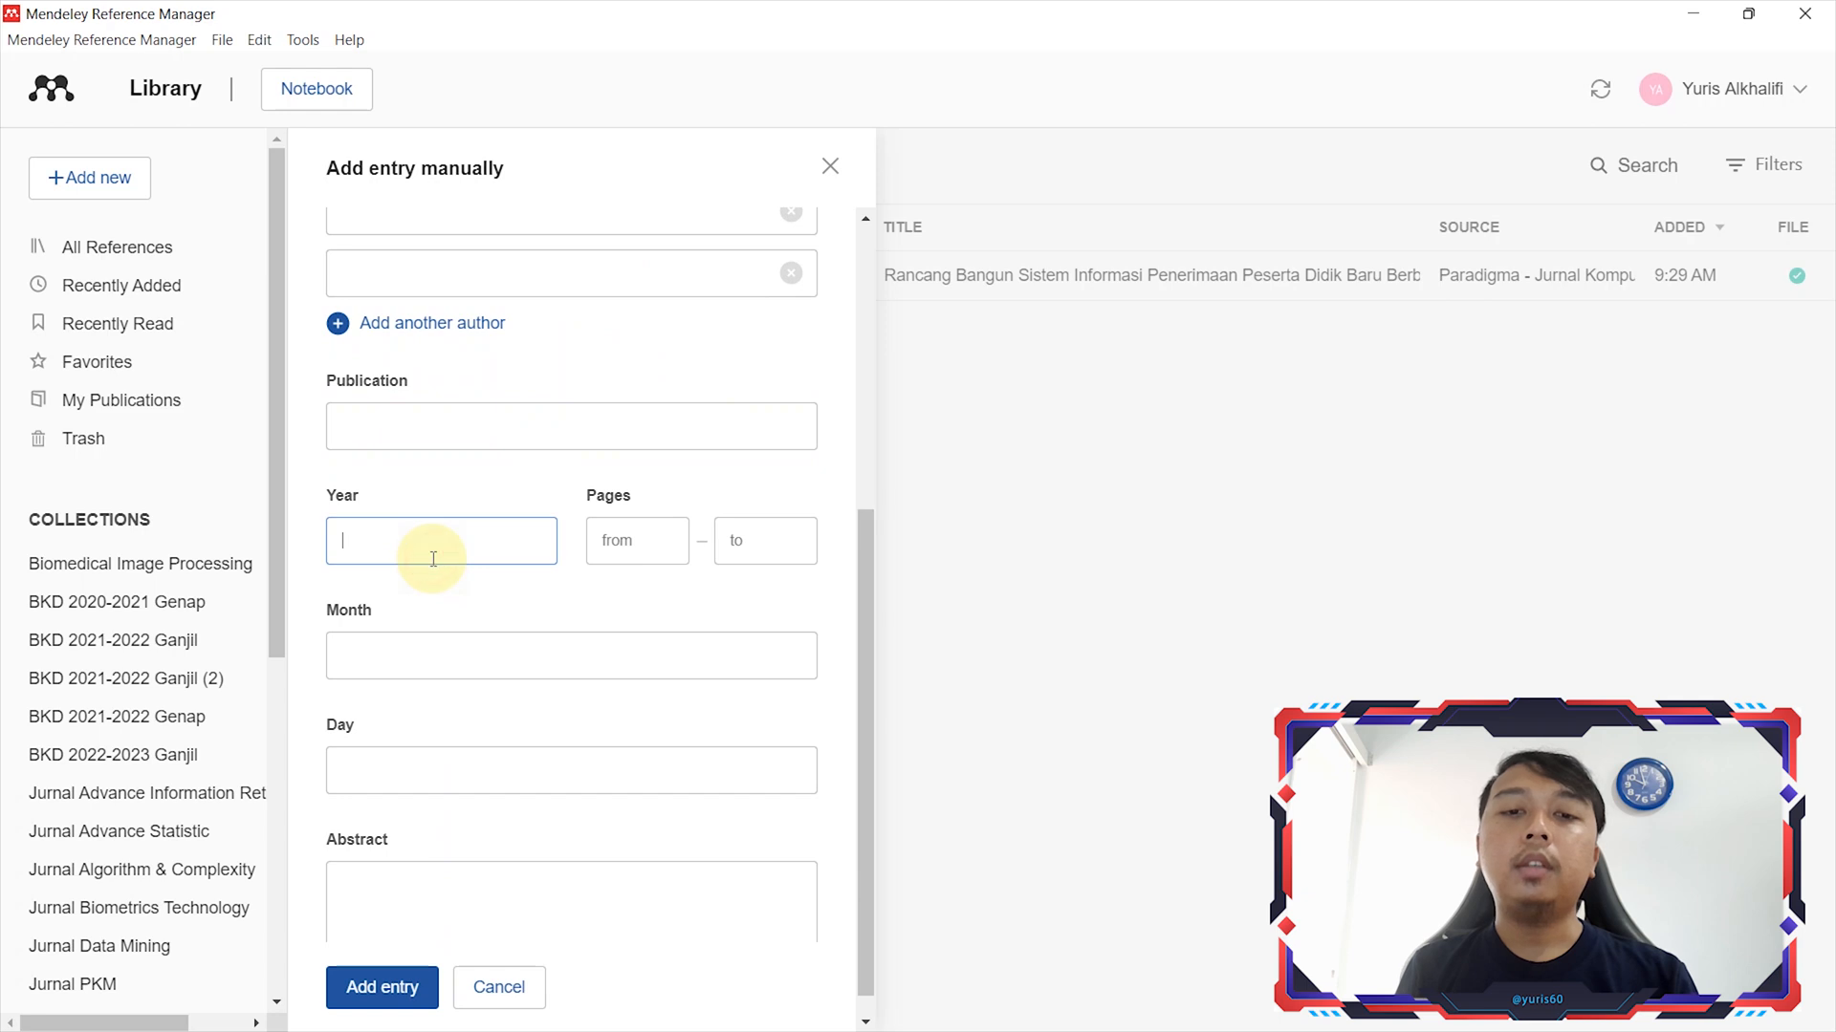
scroll(479, 634, down, 1)
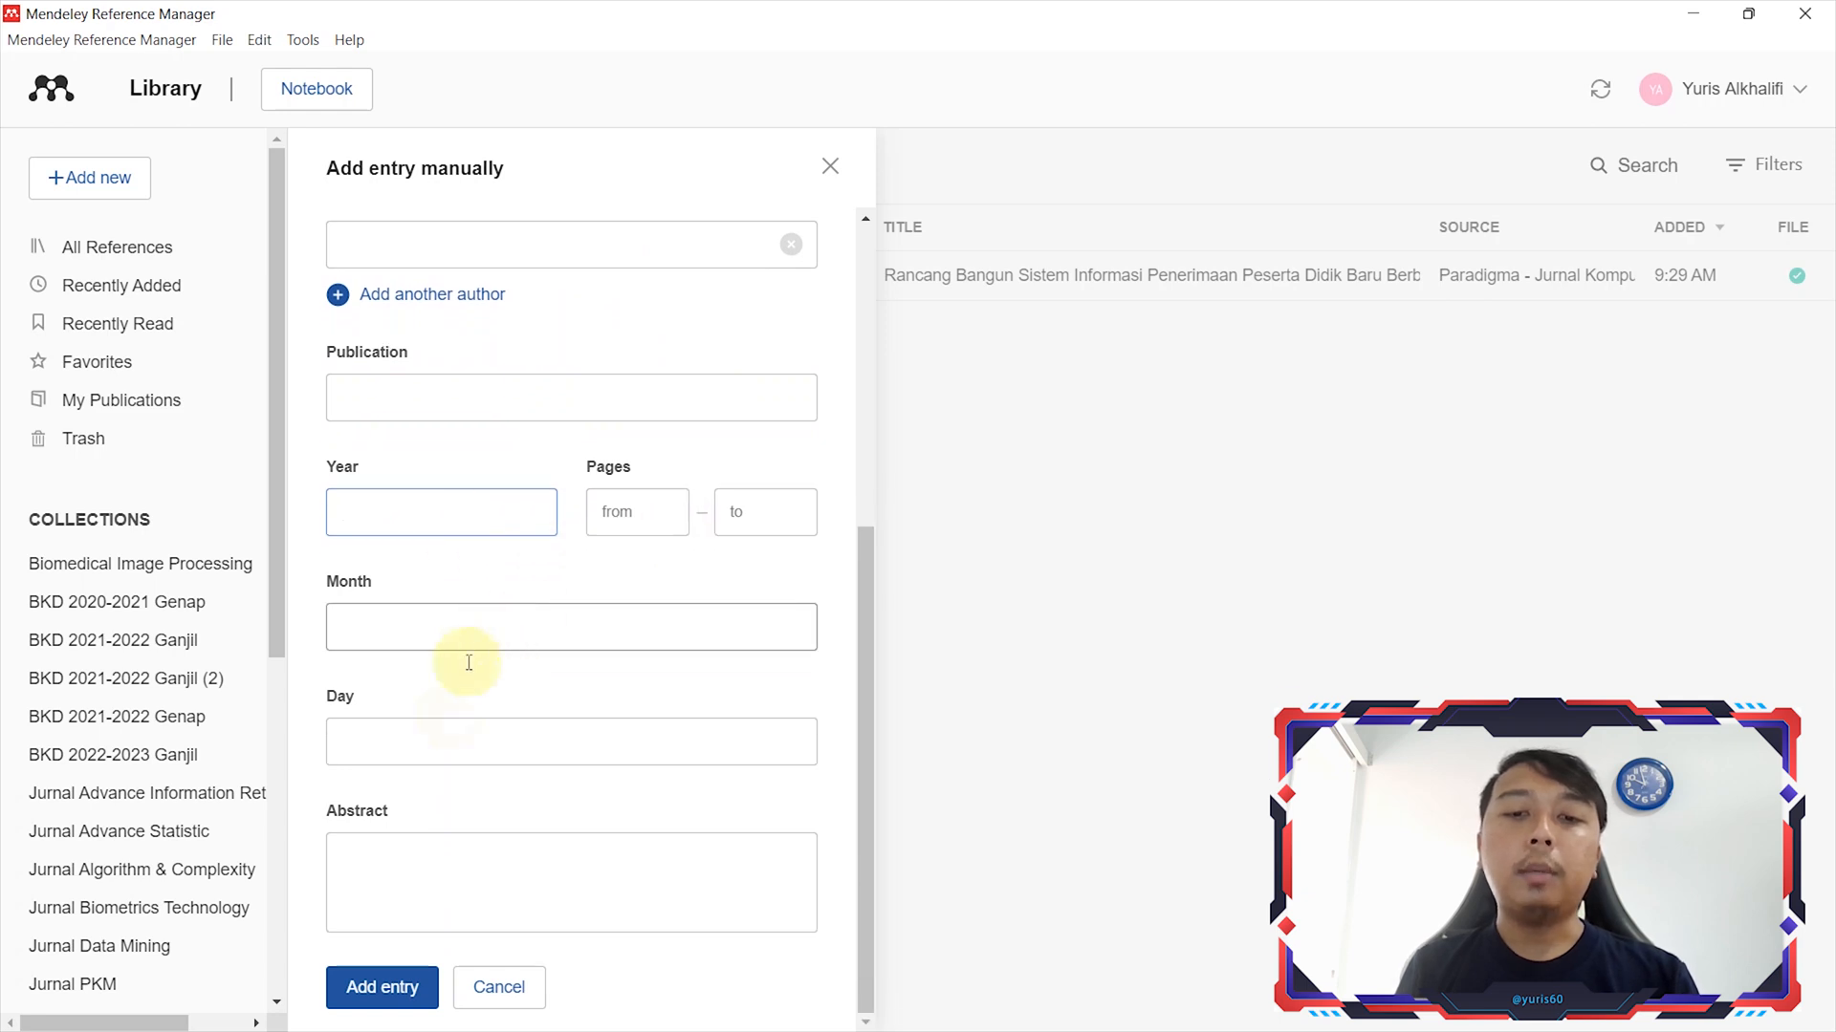
Look over the Web Page entry's abstract field and the rest of the manual entry form without filling anything in
click(446, 852)
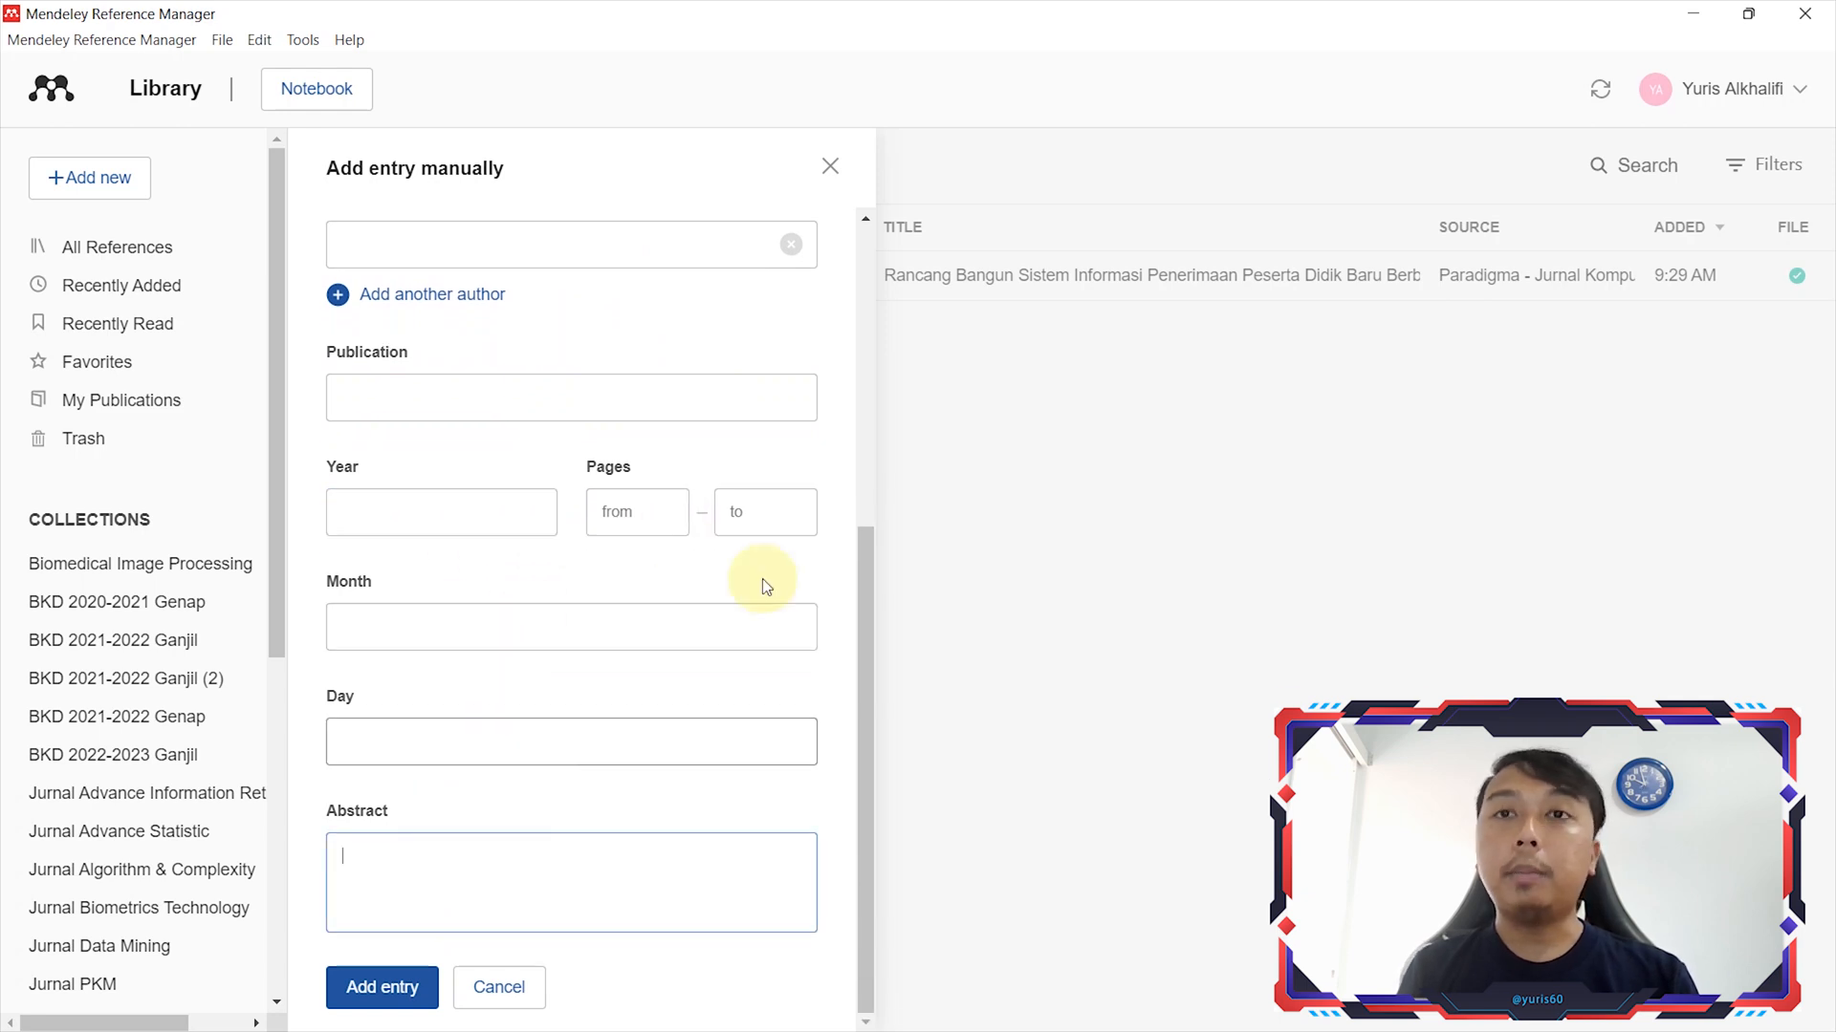
click(820, 573)
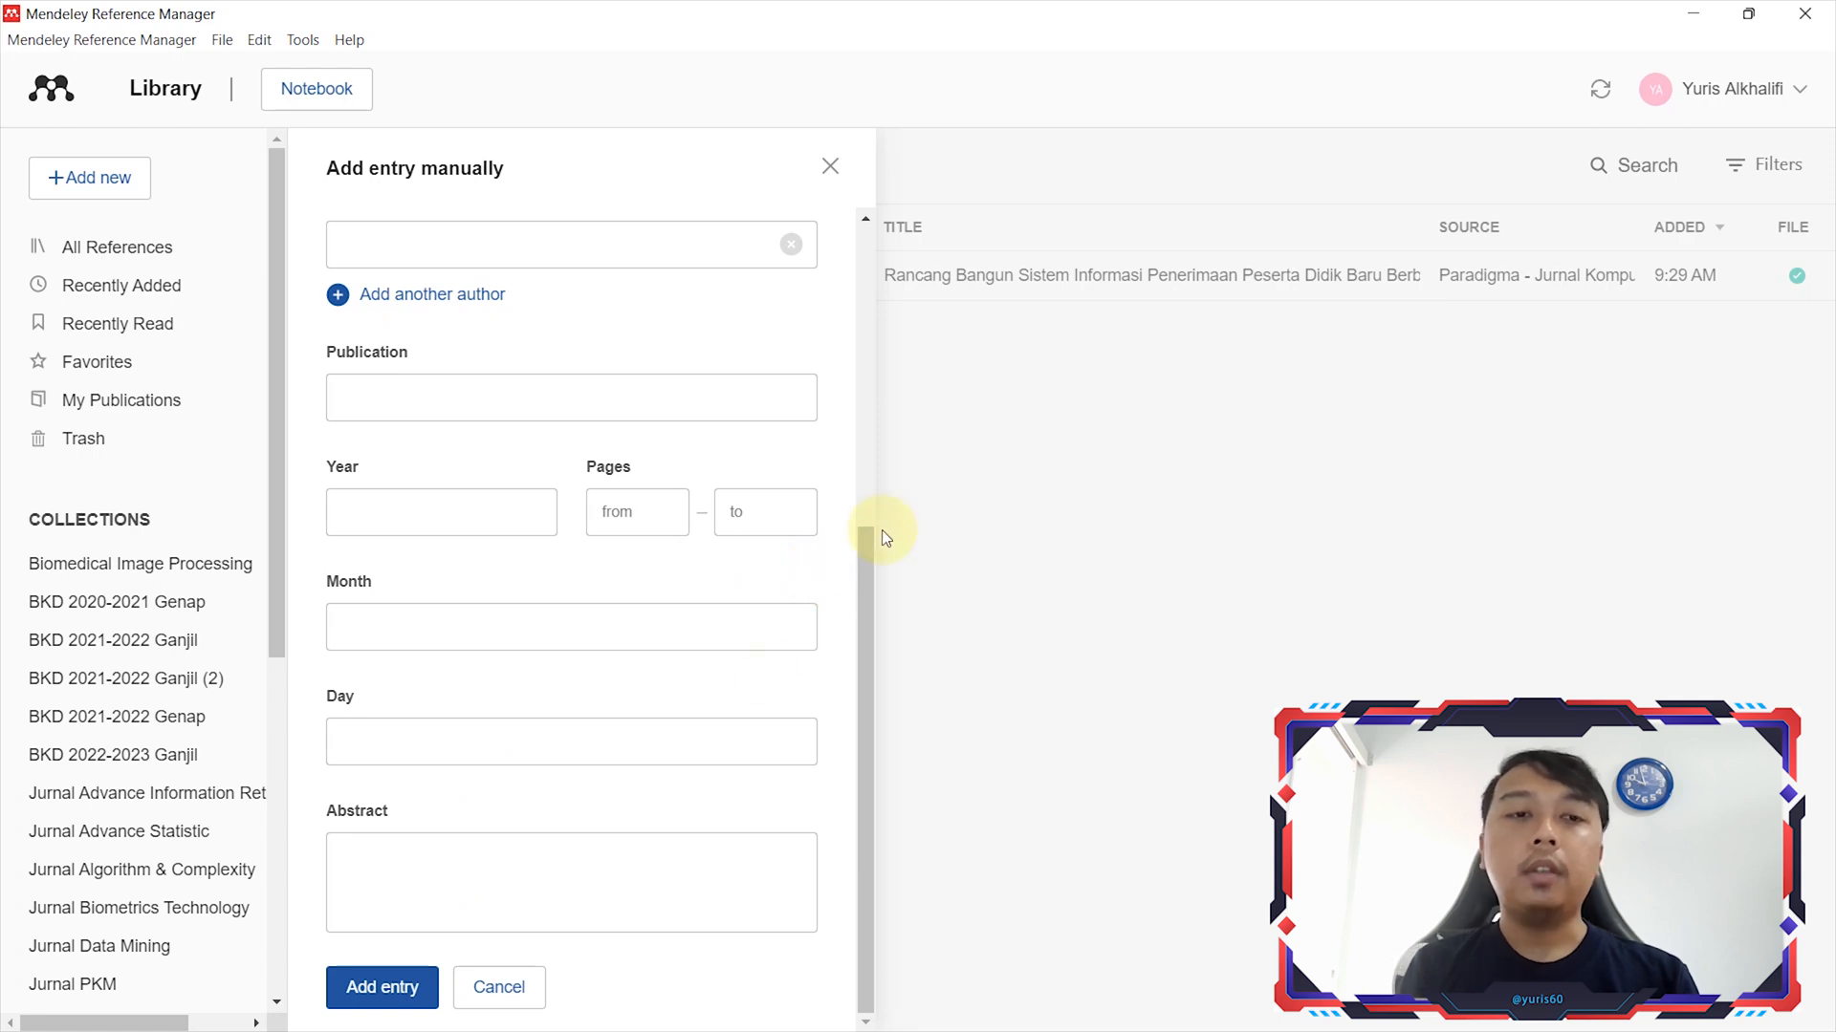
scroll(868, 407, up, 5)
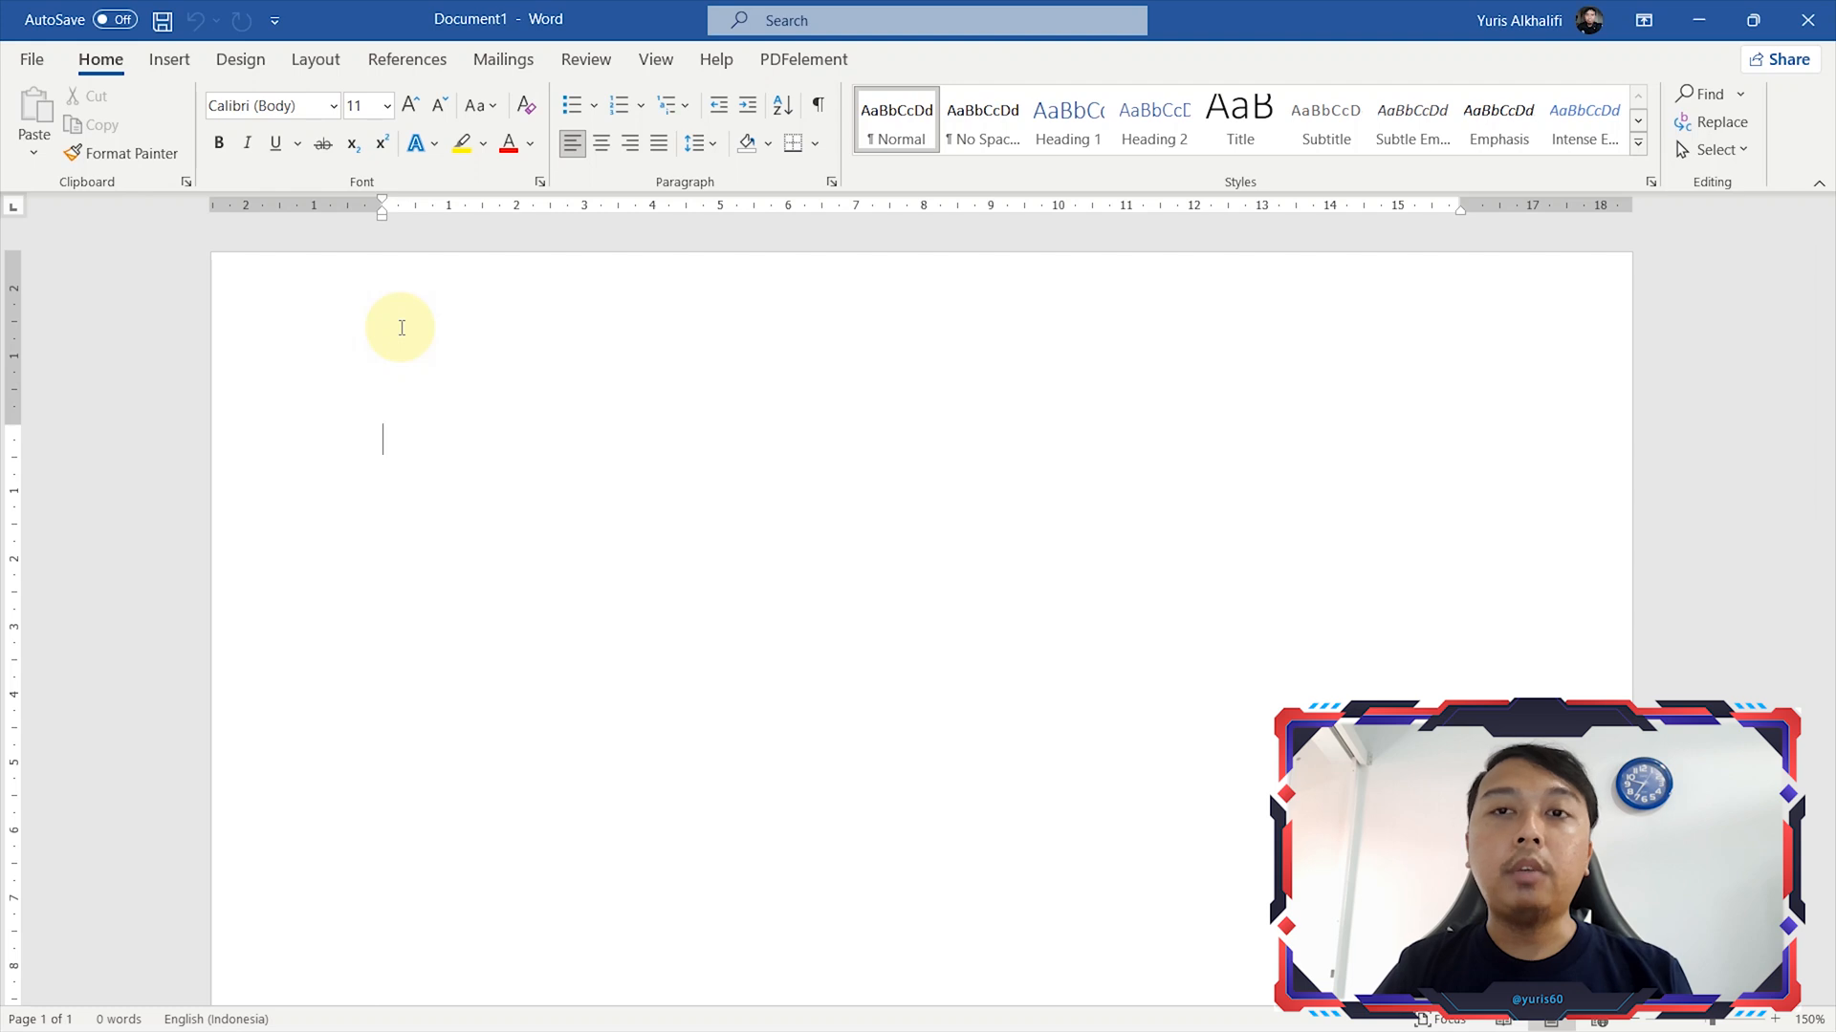
In Word, open the Office Add-ins store and search it for "mendeley"
click(407, 61)
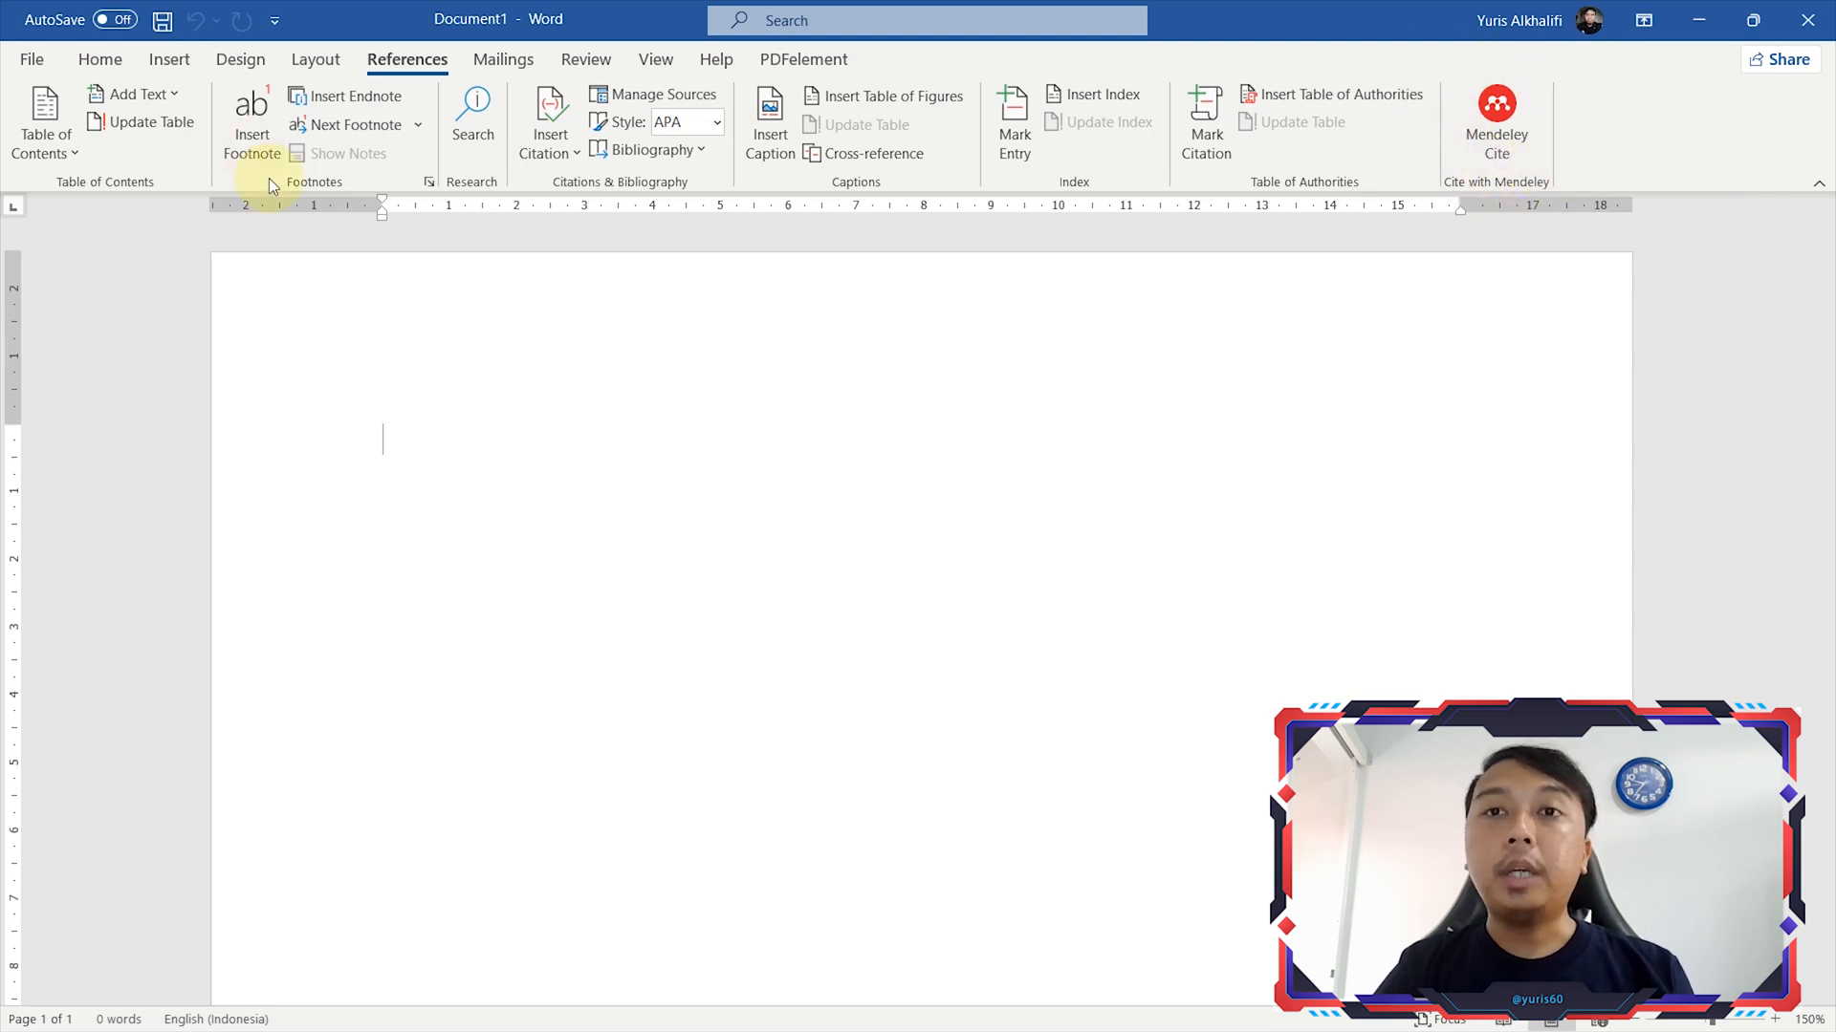
click(169, 60)
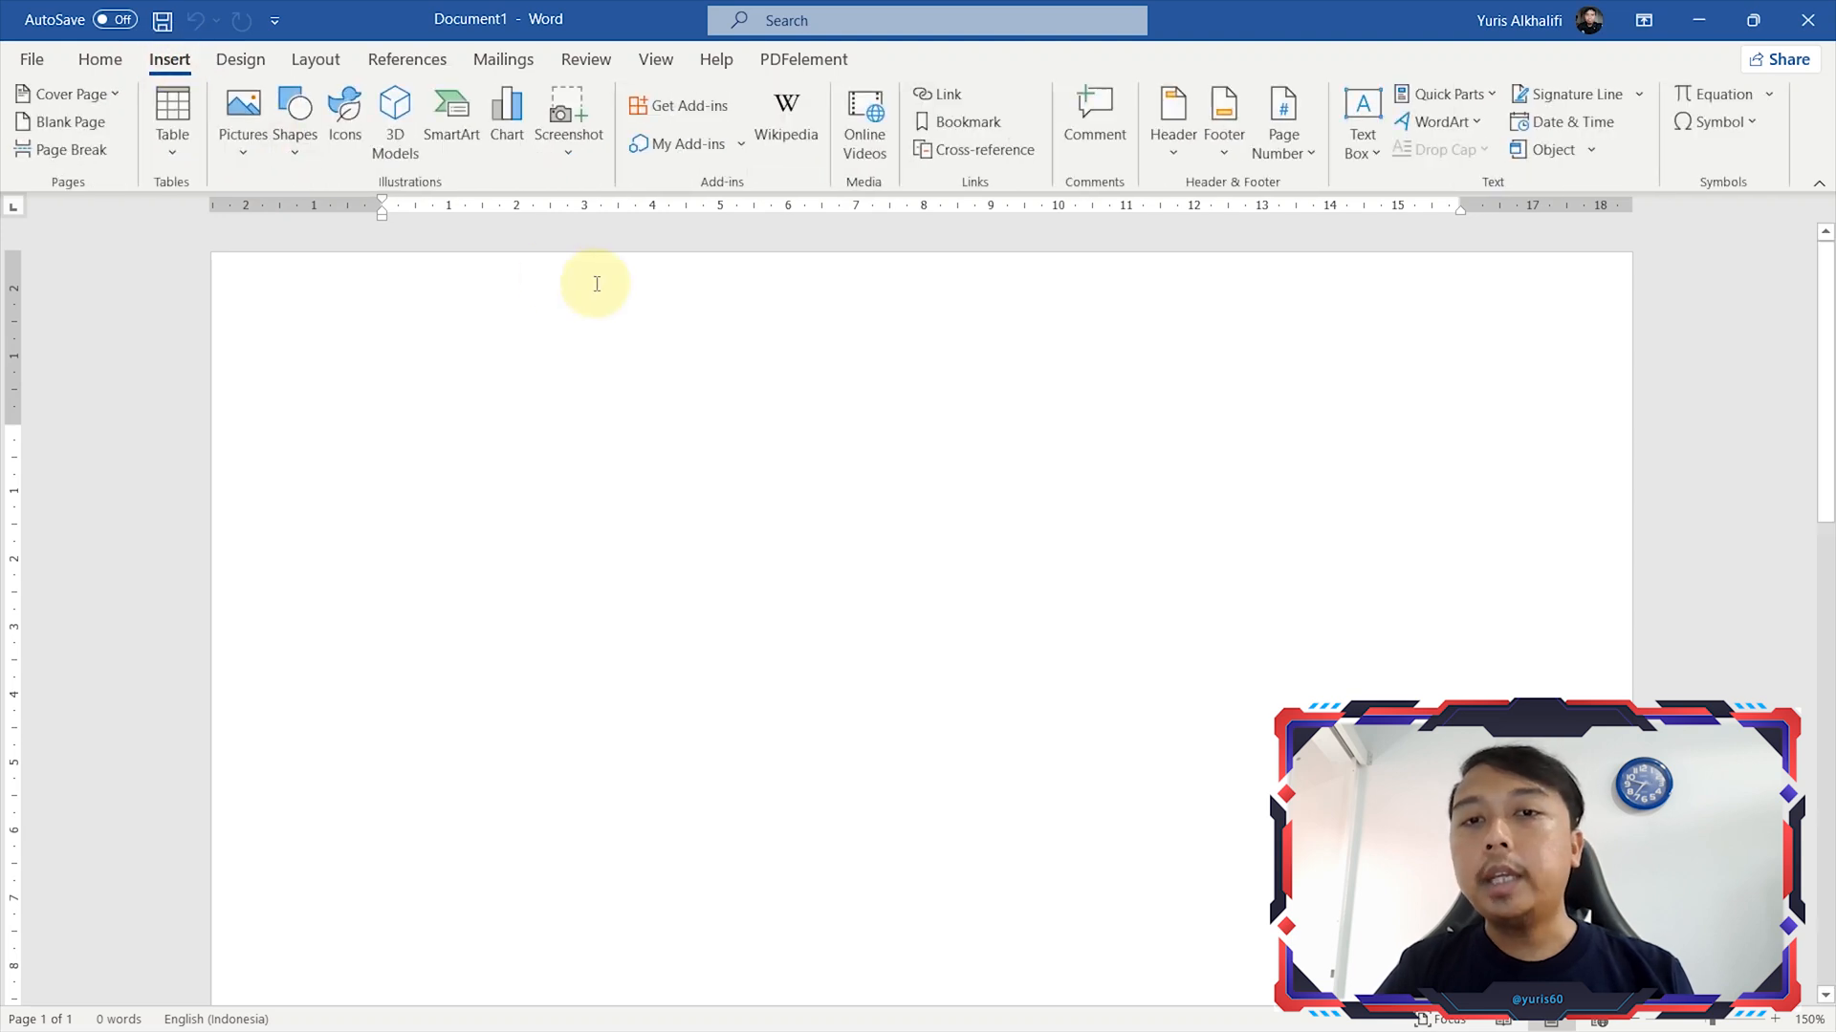
click(696, 111)
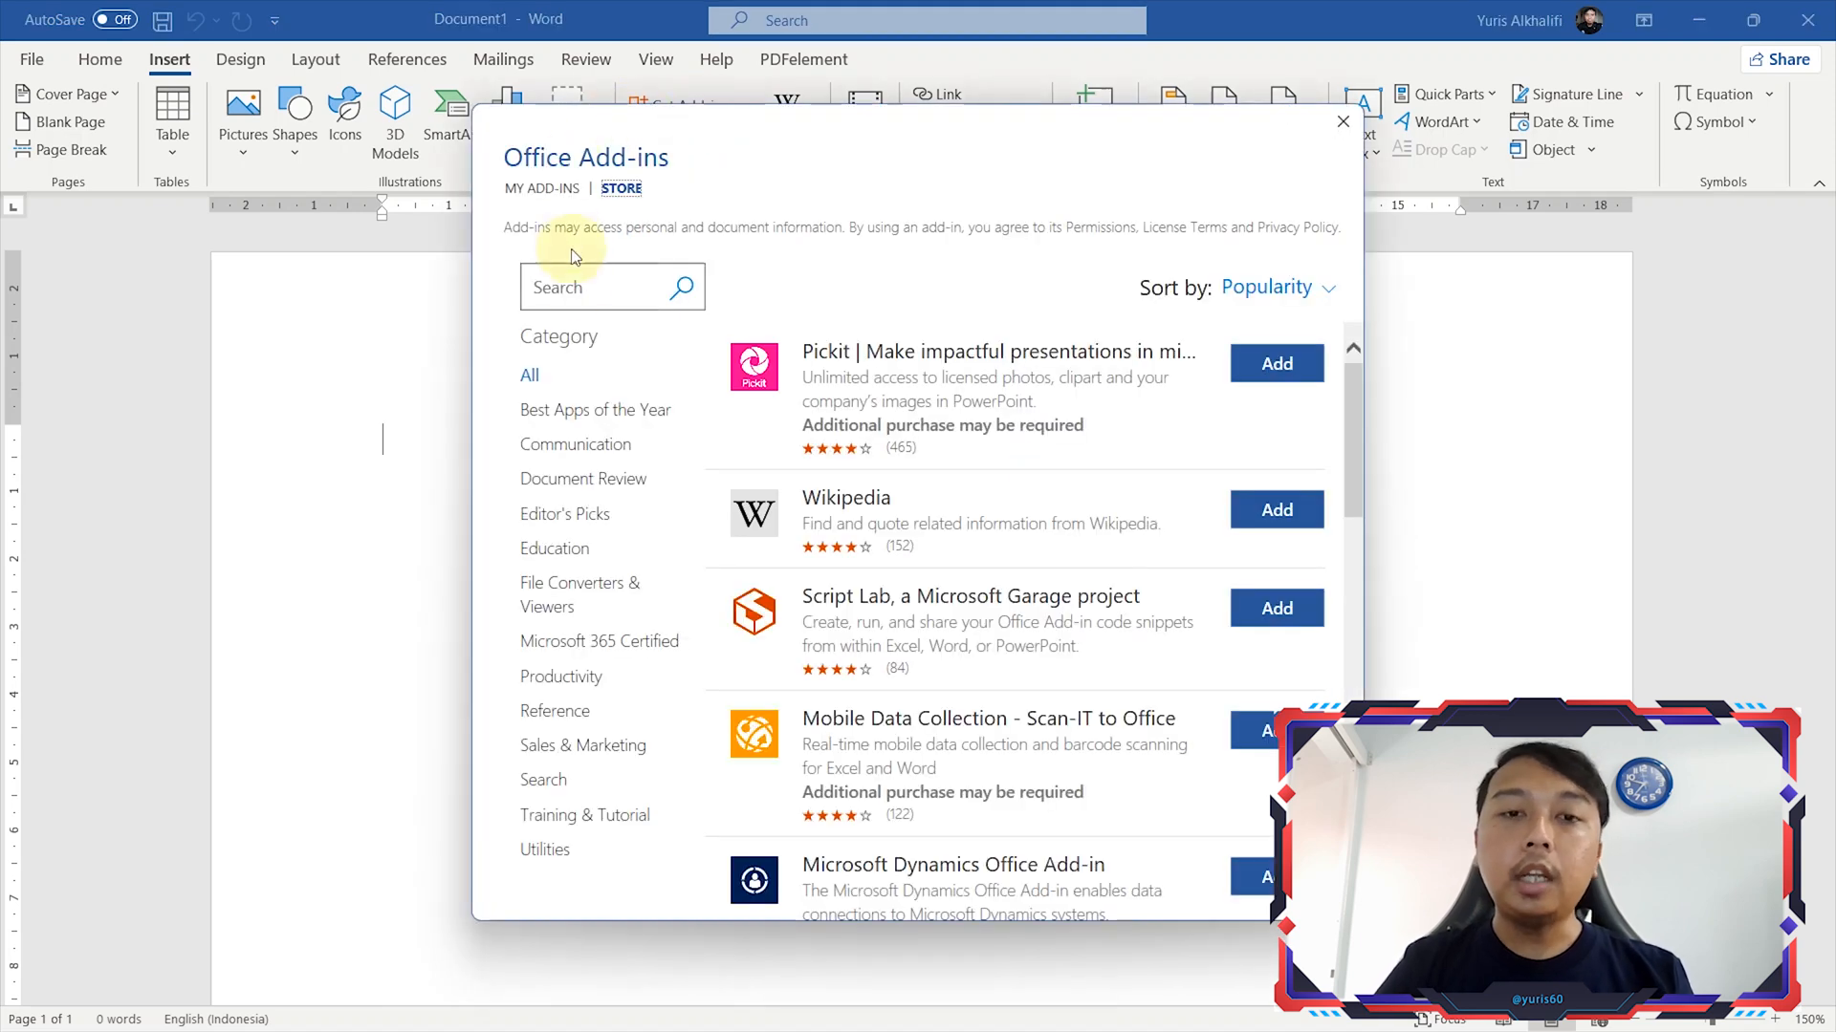
click(576, 285)
text(mendeley)
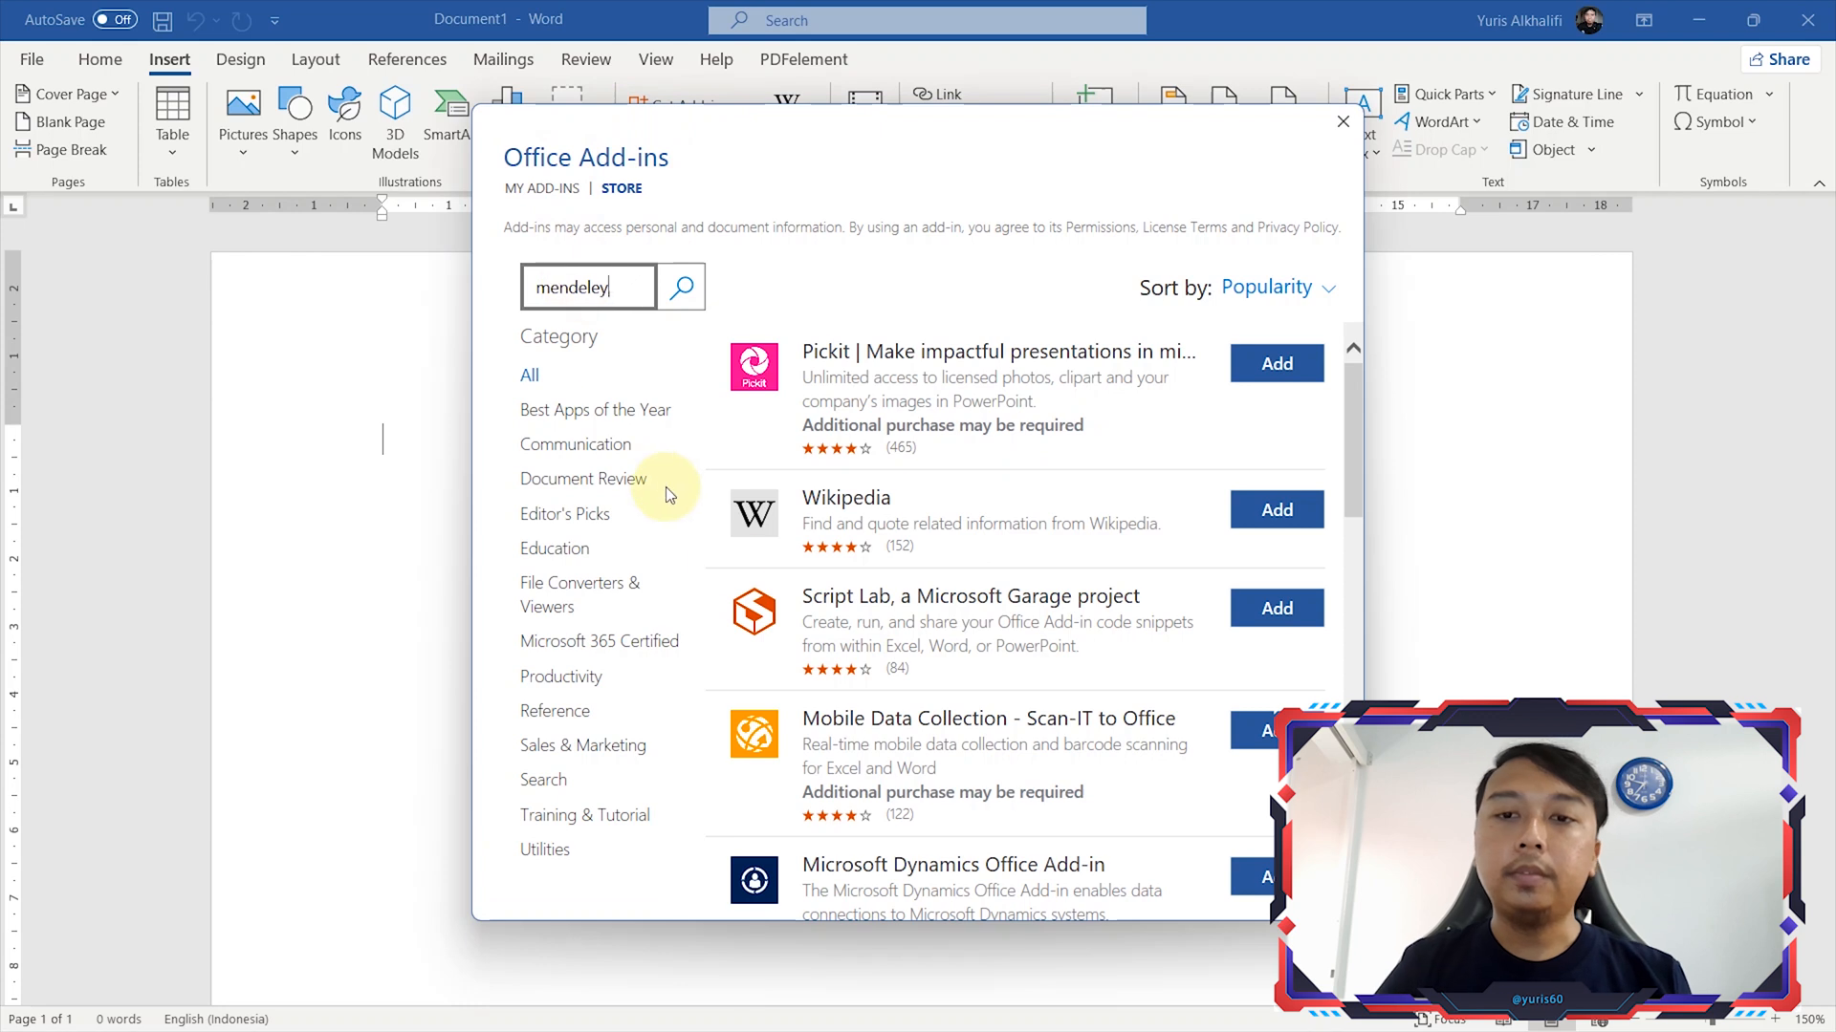
click(682, 290)
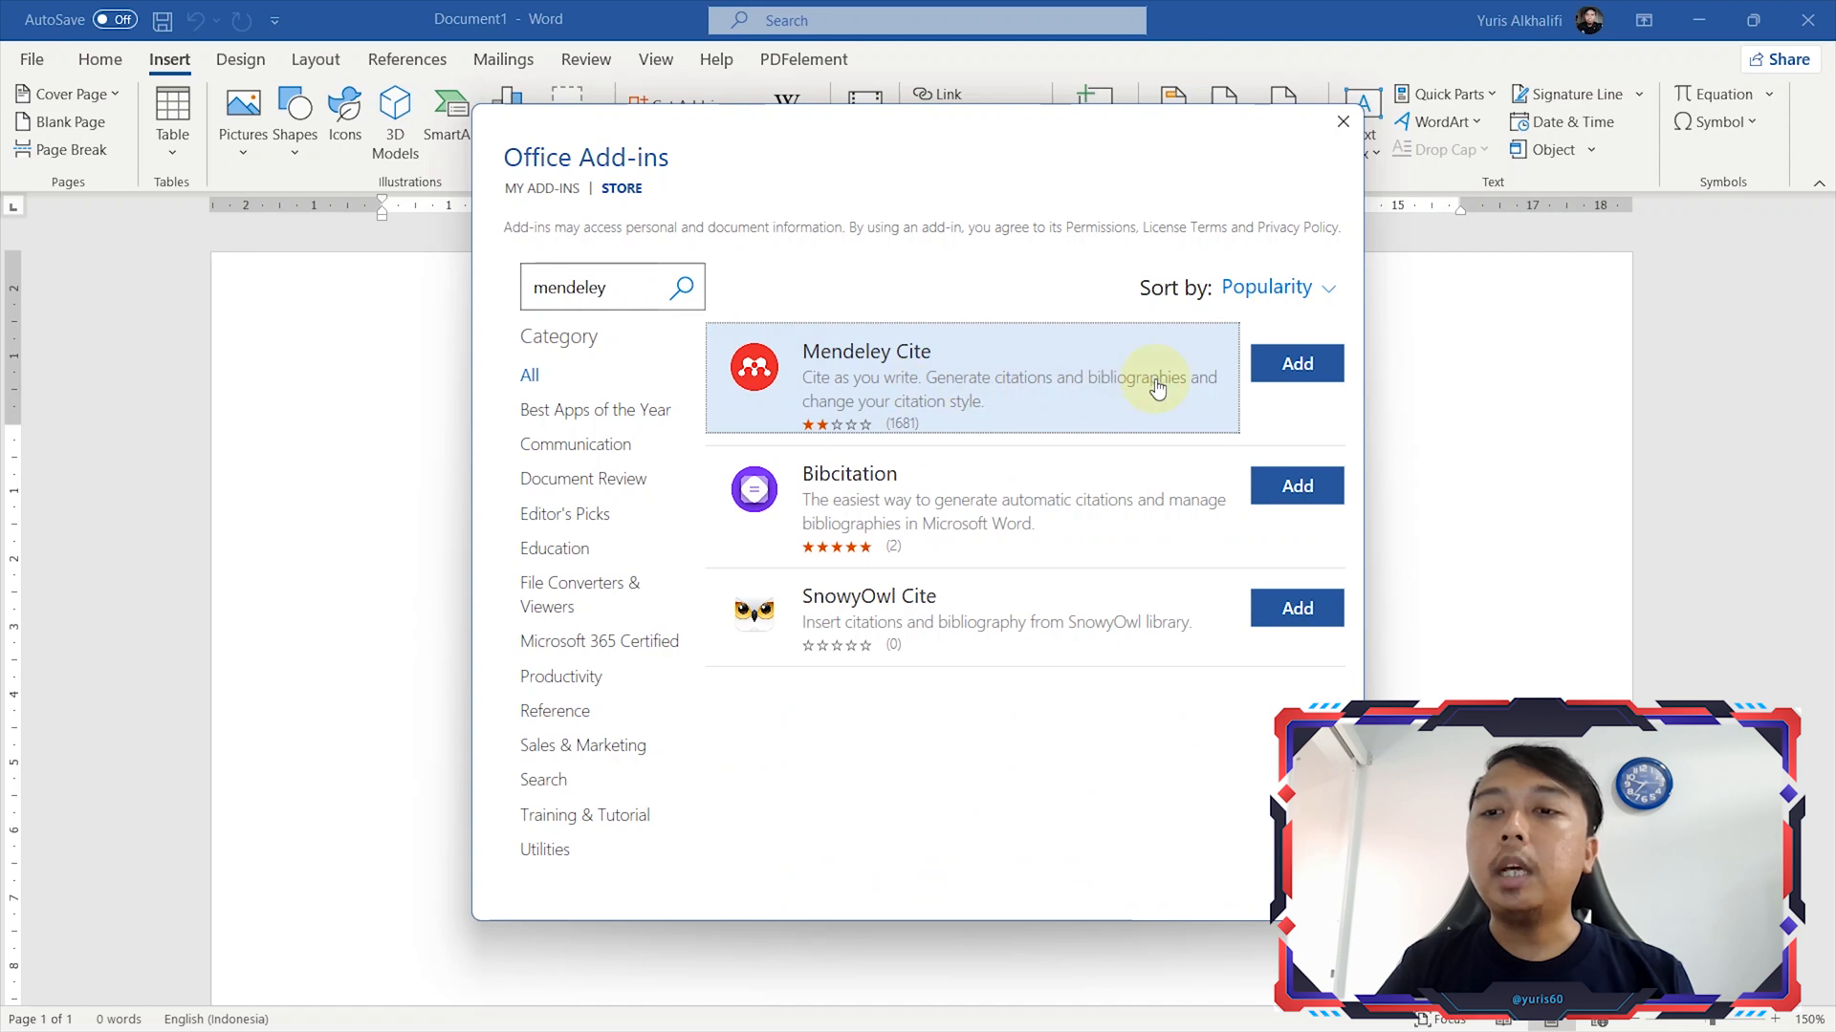
Start adding the Mendeley Cite add-in, and close its license terms and the add-ins store without continuing
click(1282, 383)
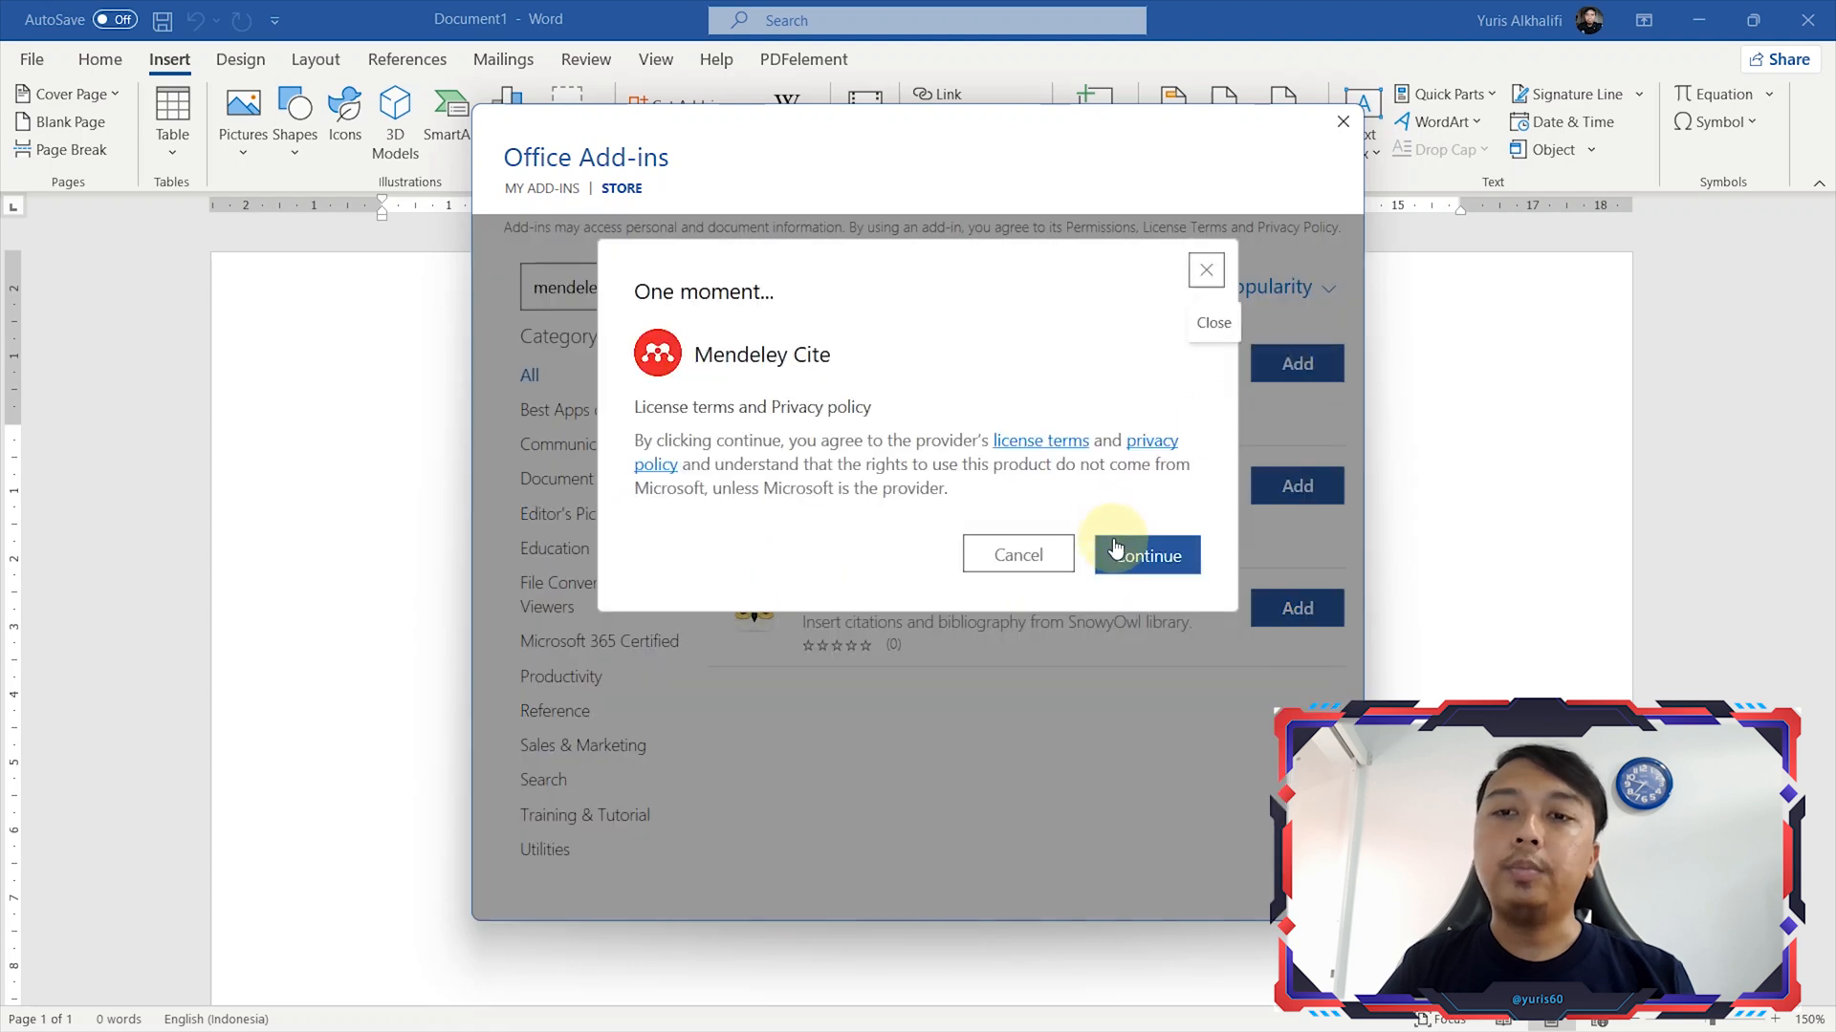
click(1118, 551)
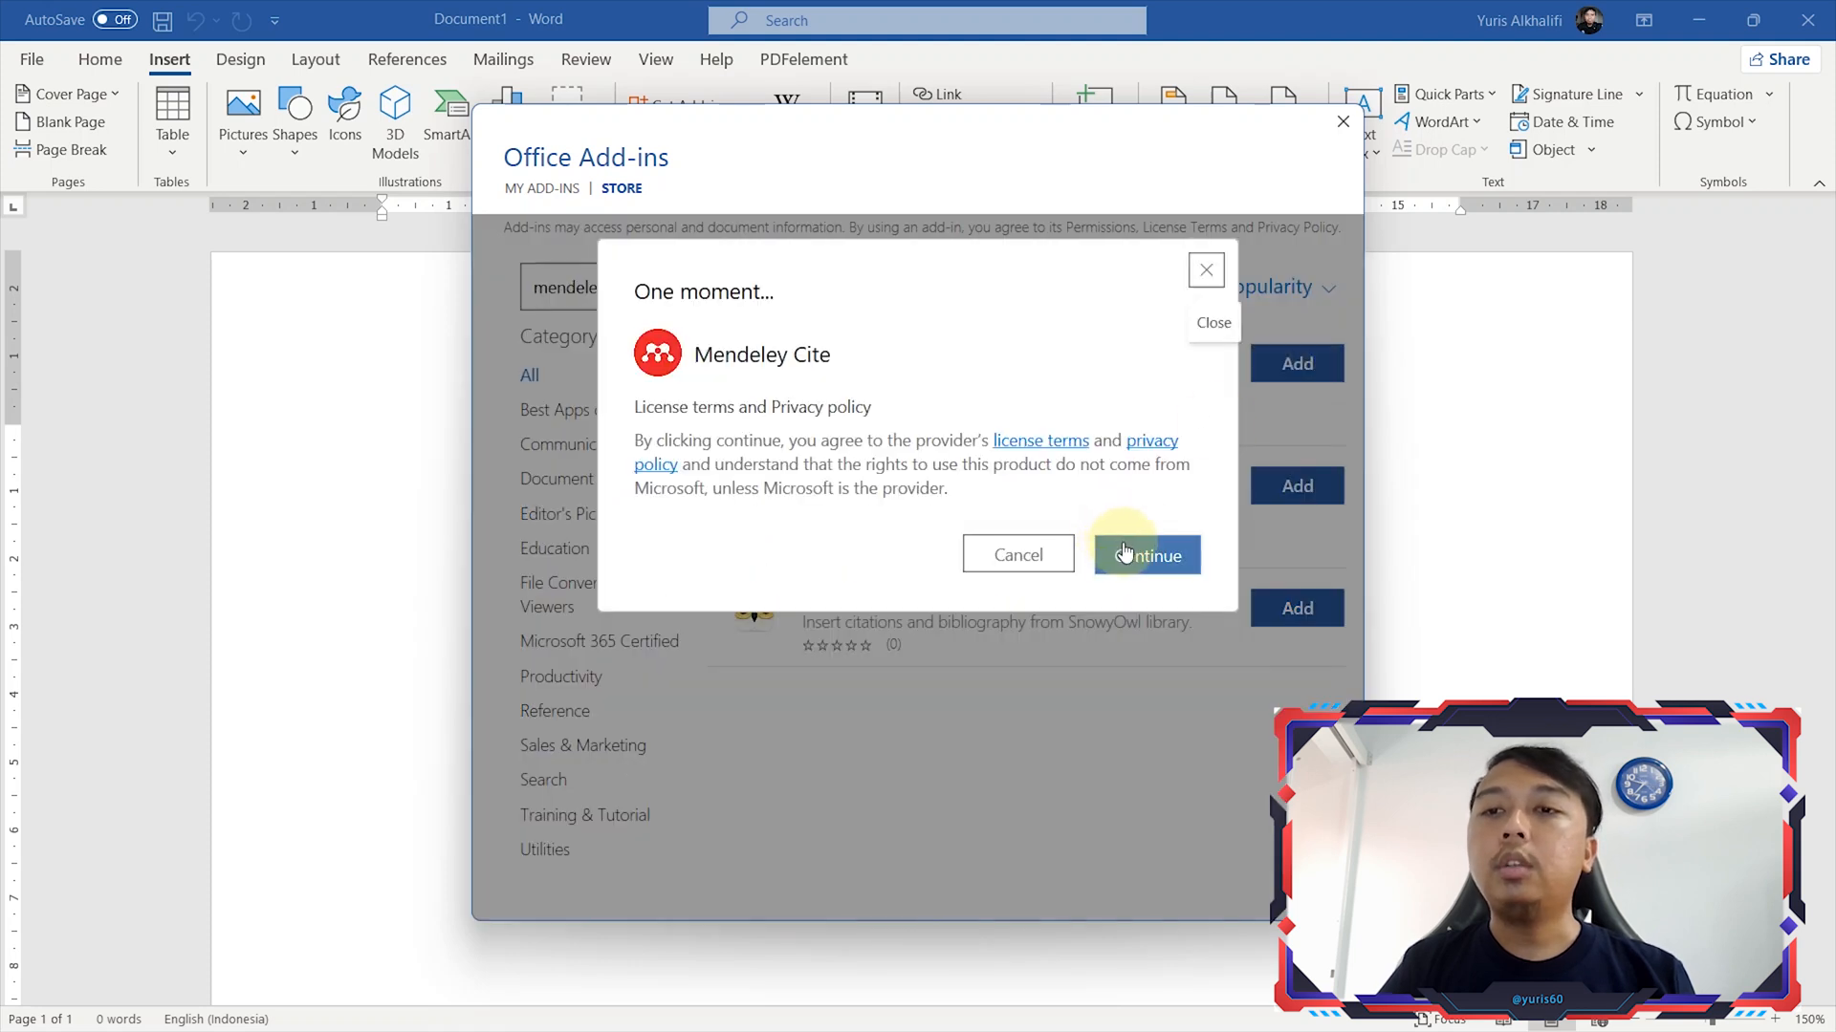
click(1209, 273)
click(1343, 124)
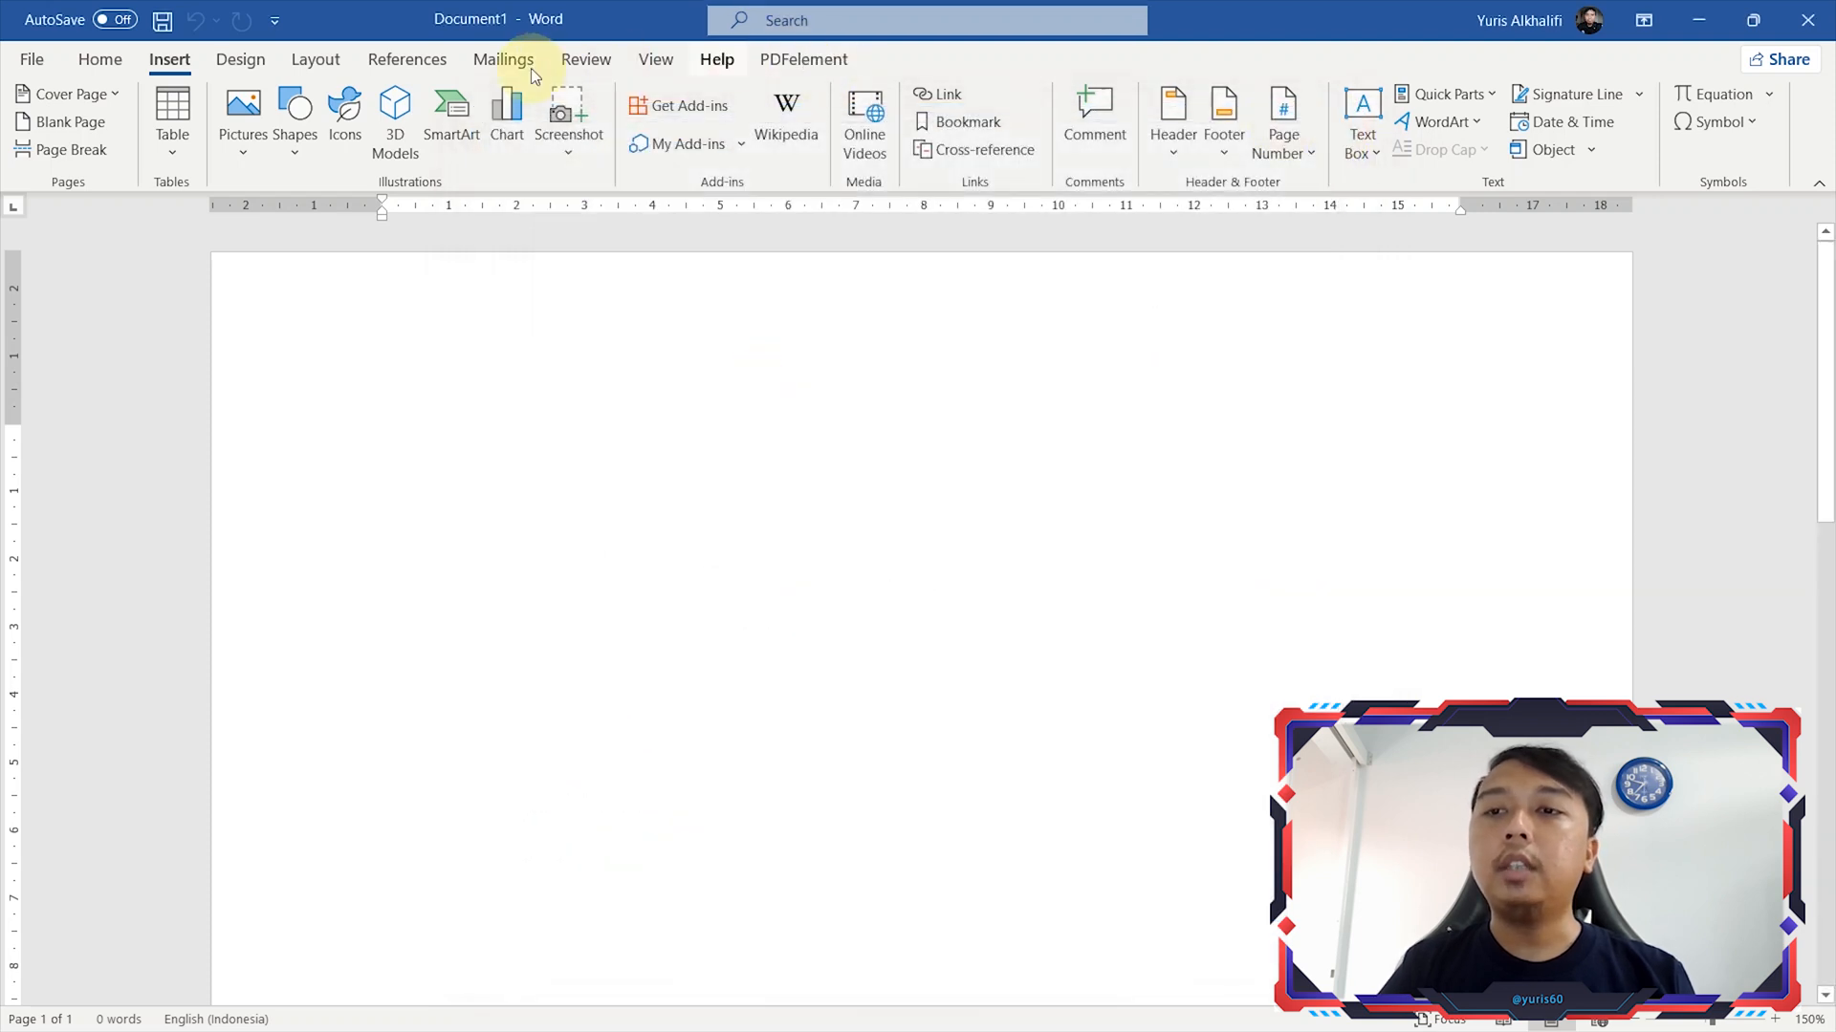
Open Mendeley Cite from Word and sign in to Mendeley with the account password
click(421, 59)
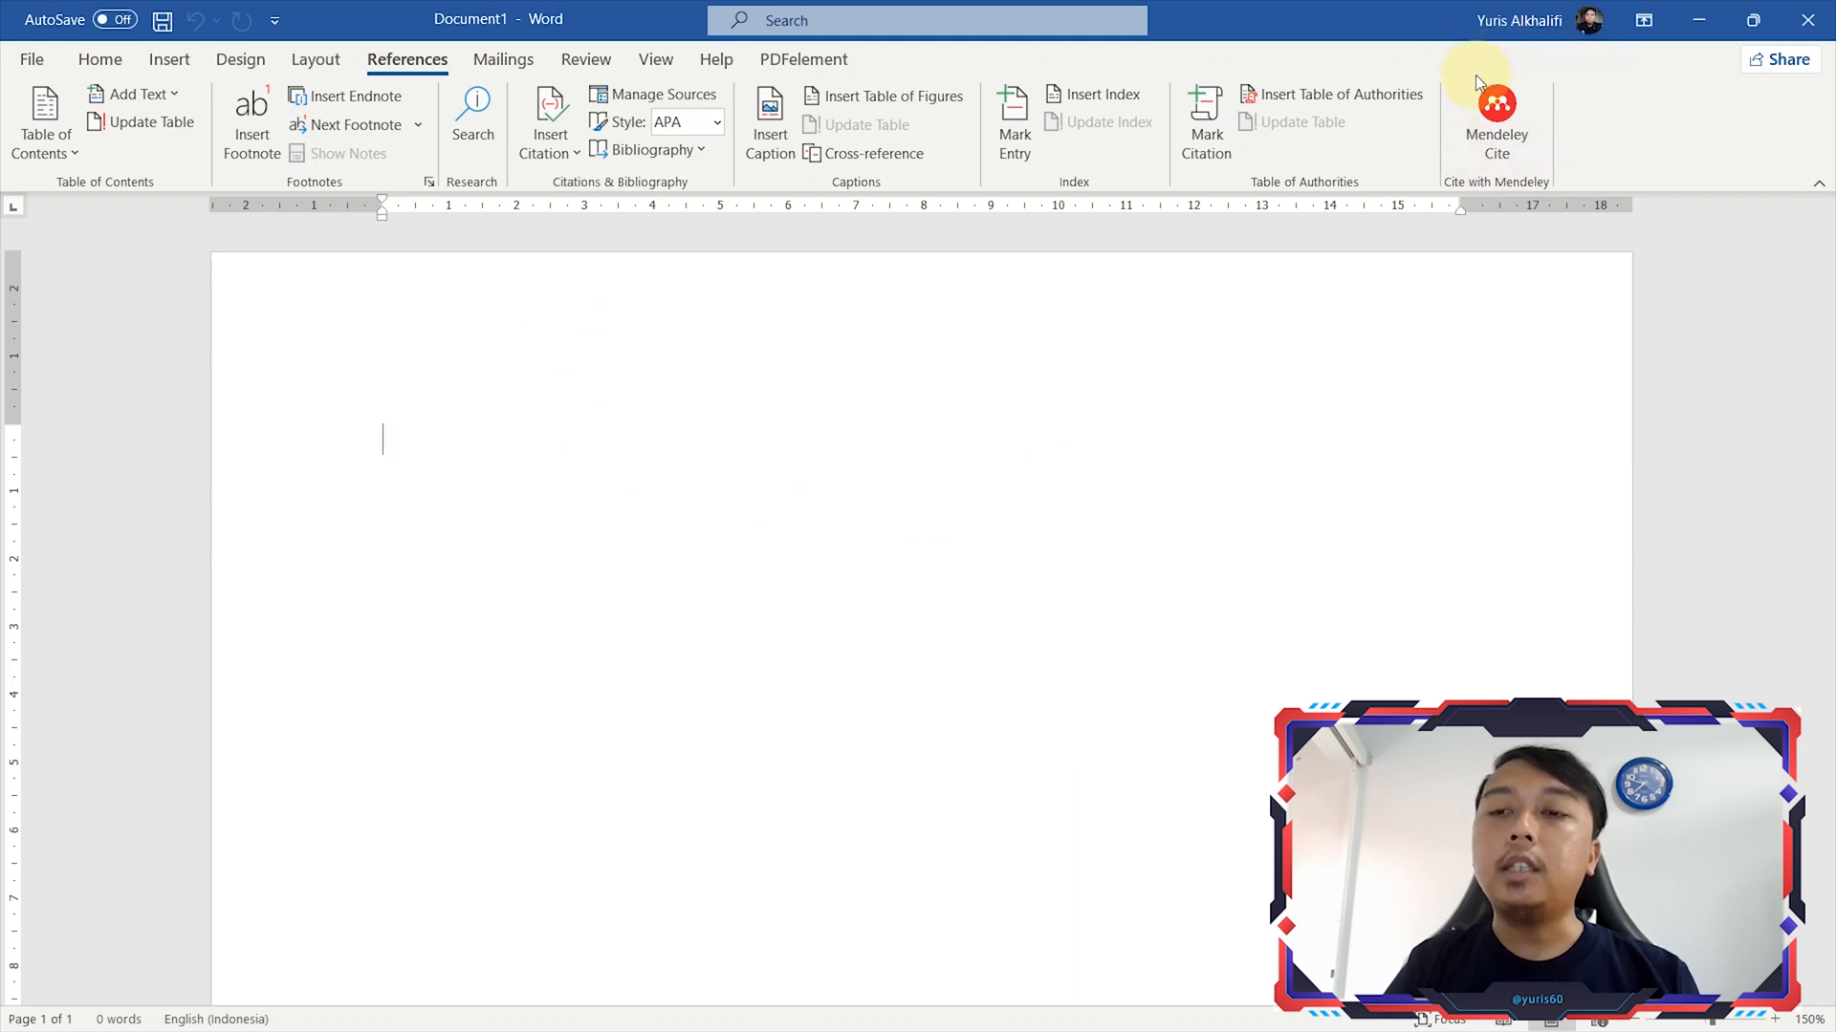
click(1499, 118)
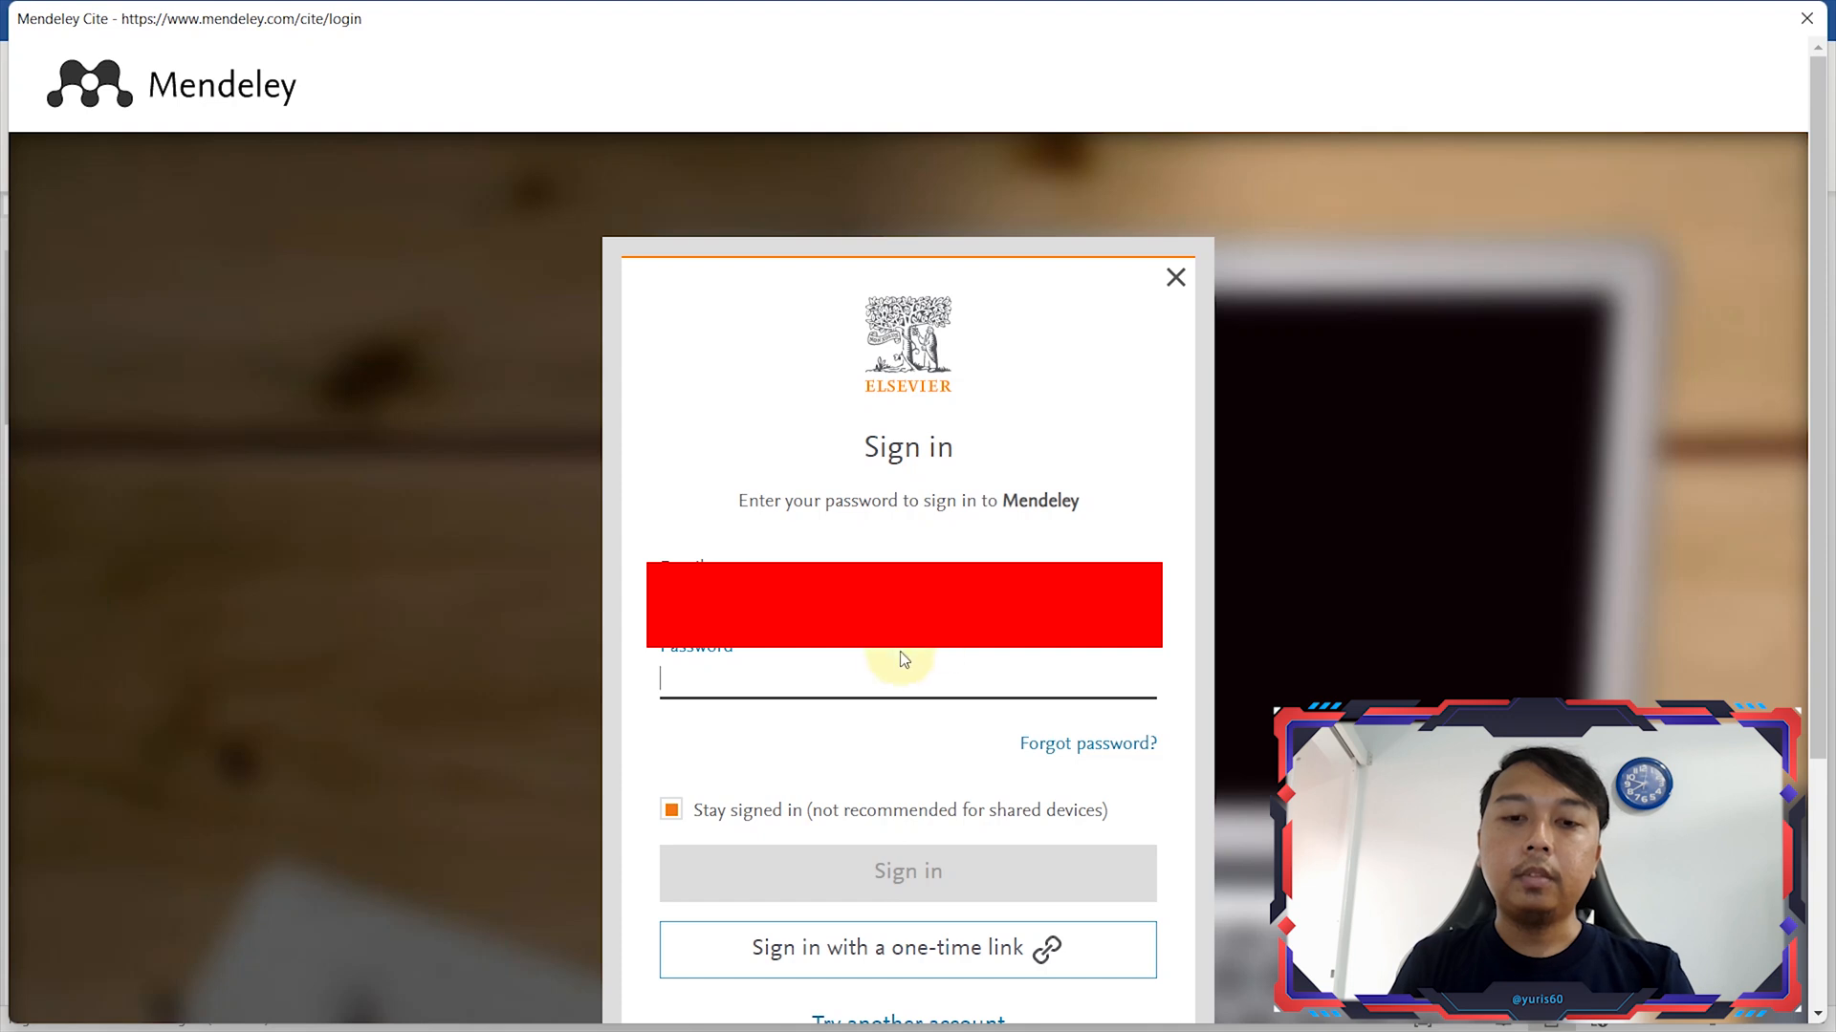
text(•••••••)
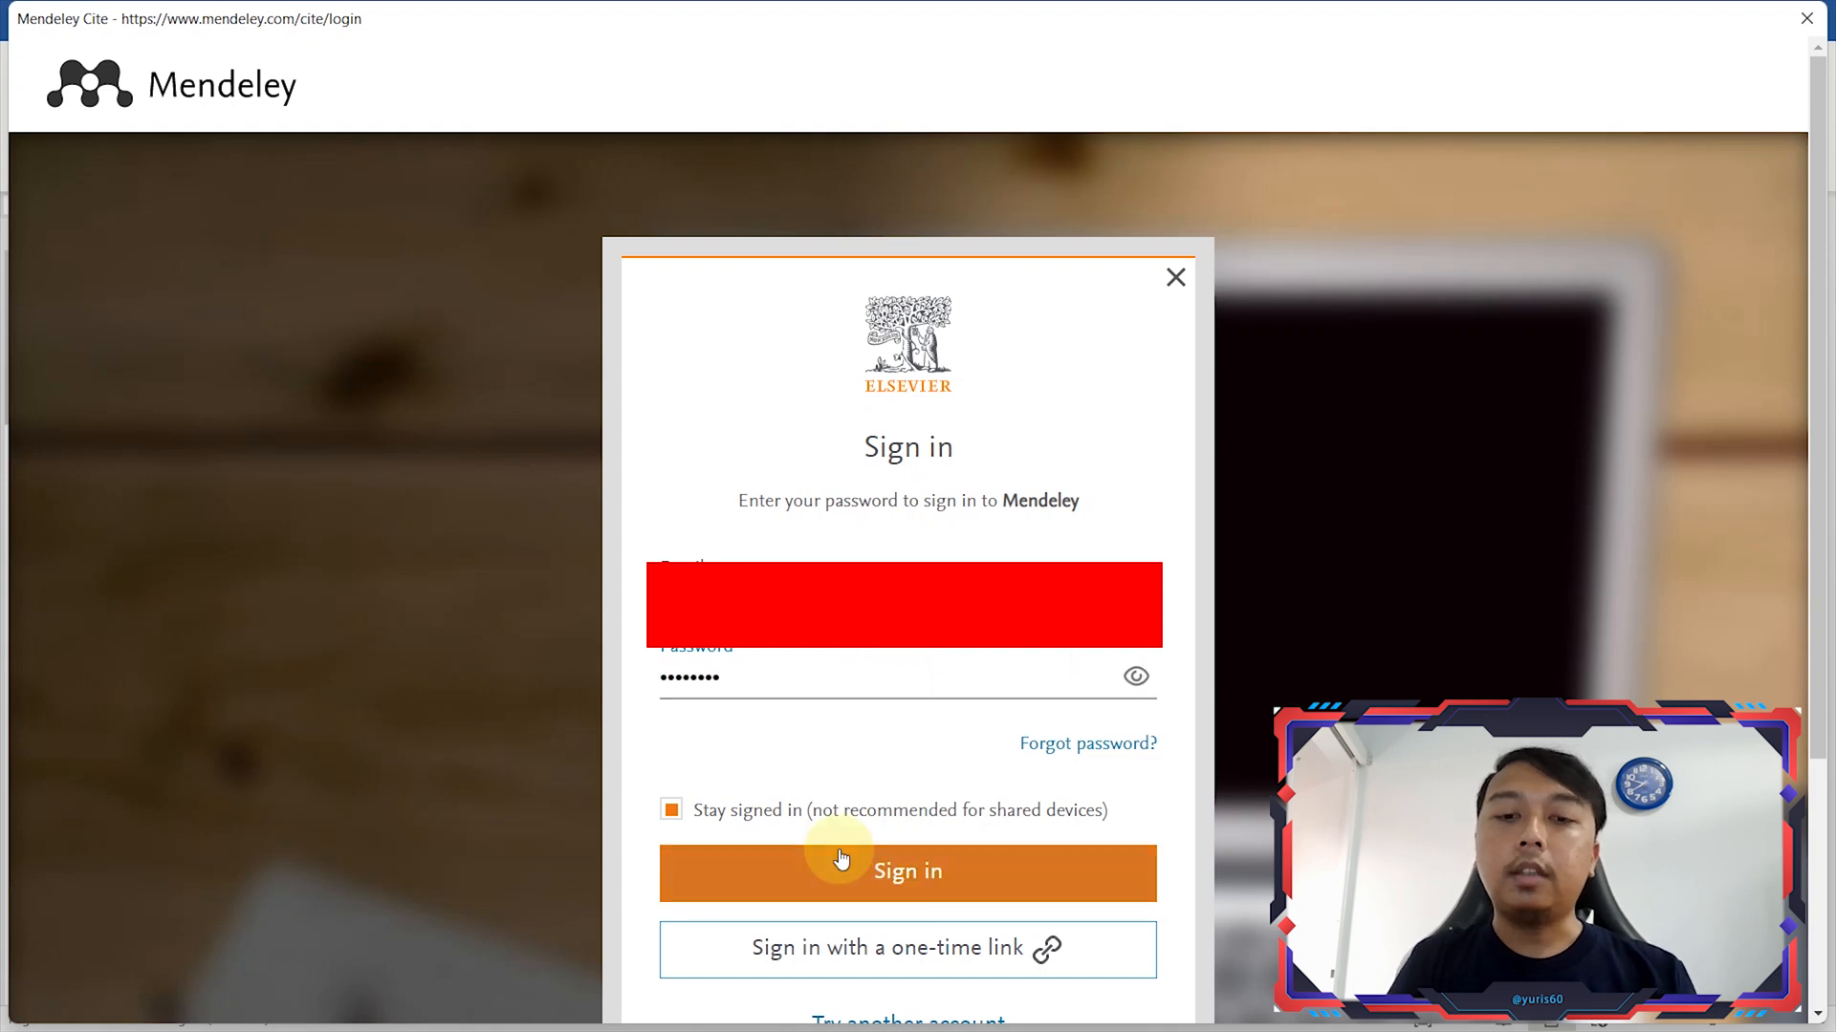
click(840, 864)
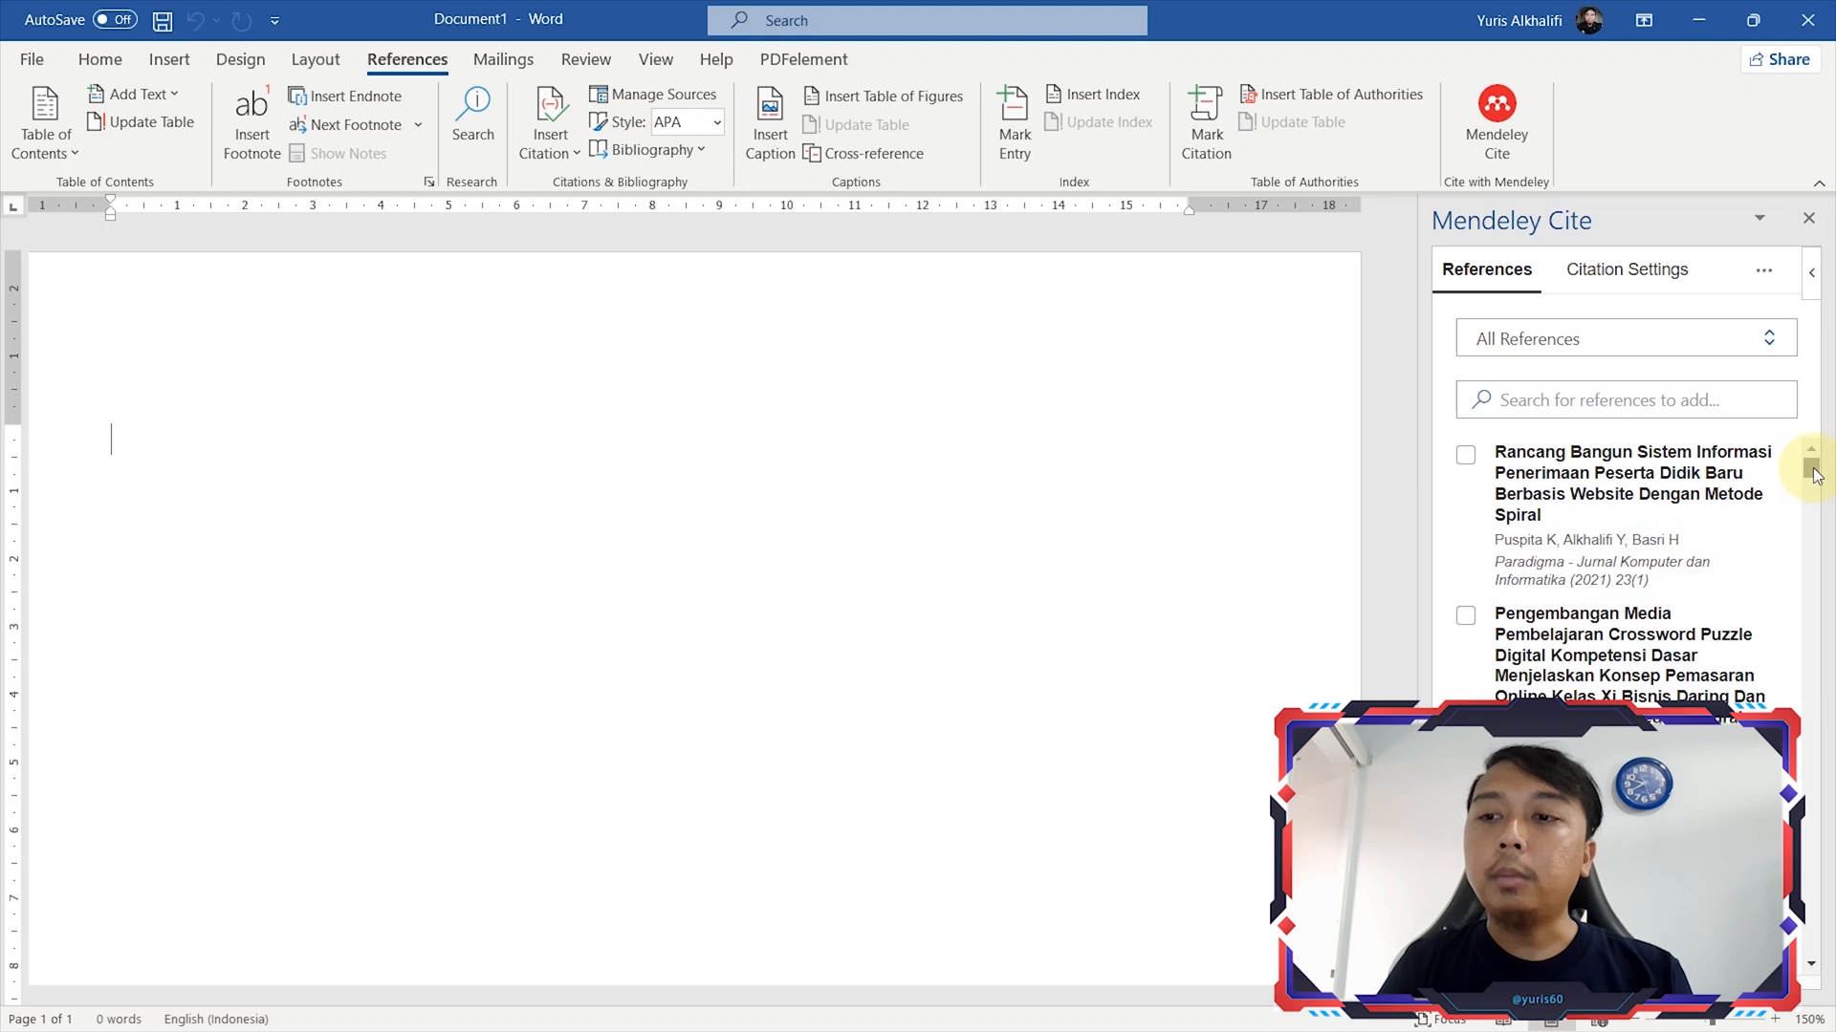
Limit the Mendeley Cite reference list to the Tugas Mata Kuliah collection
mouse_move(1814, 475)
mouse_down()
mouse_move(1816, 566)
mouse_move(1816, 467)
mouse_up()
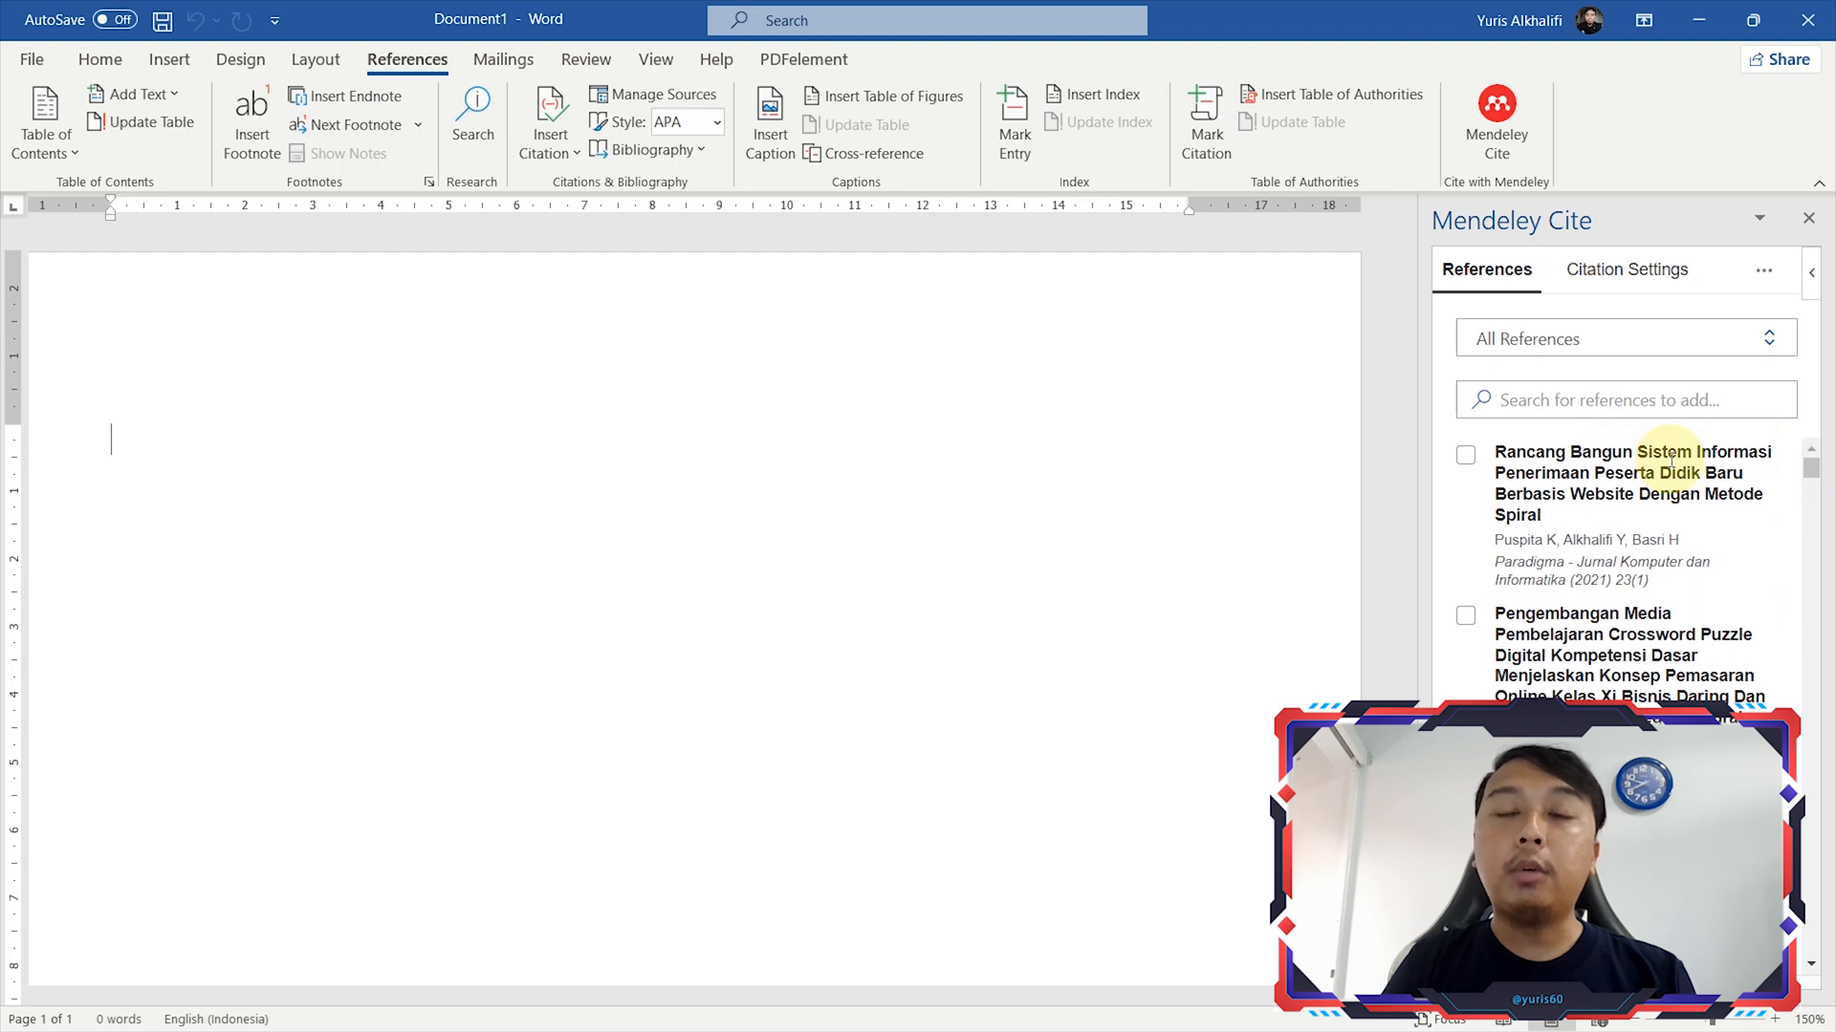
click(1590, 342)
drag(1816, 448, 1807, 806)
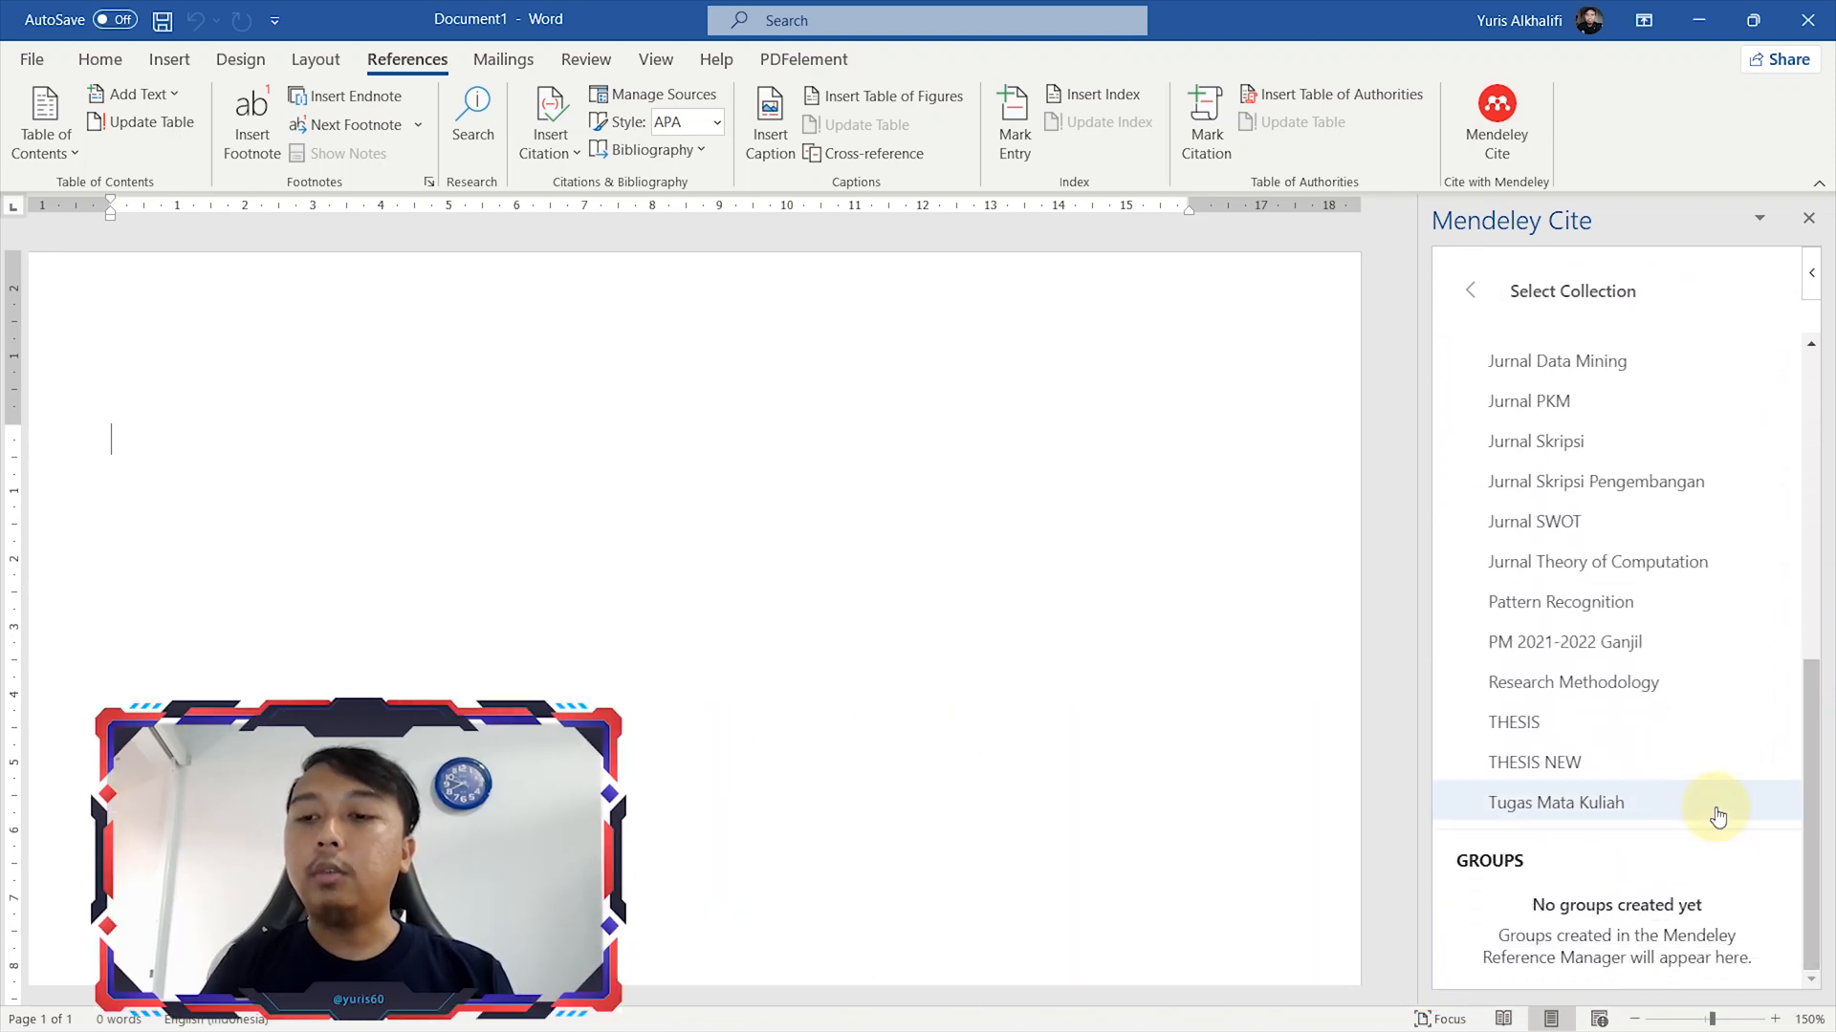
click(1541, 811)
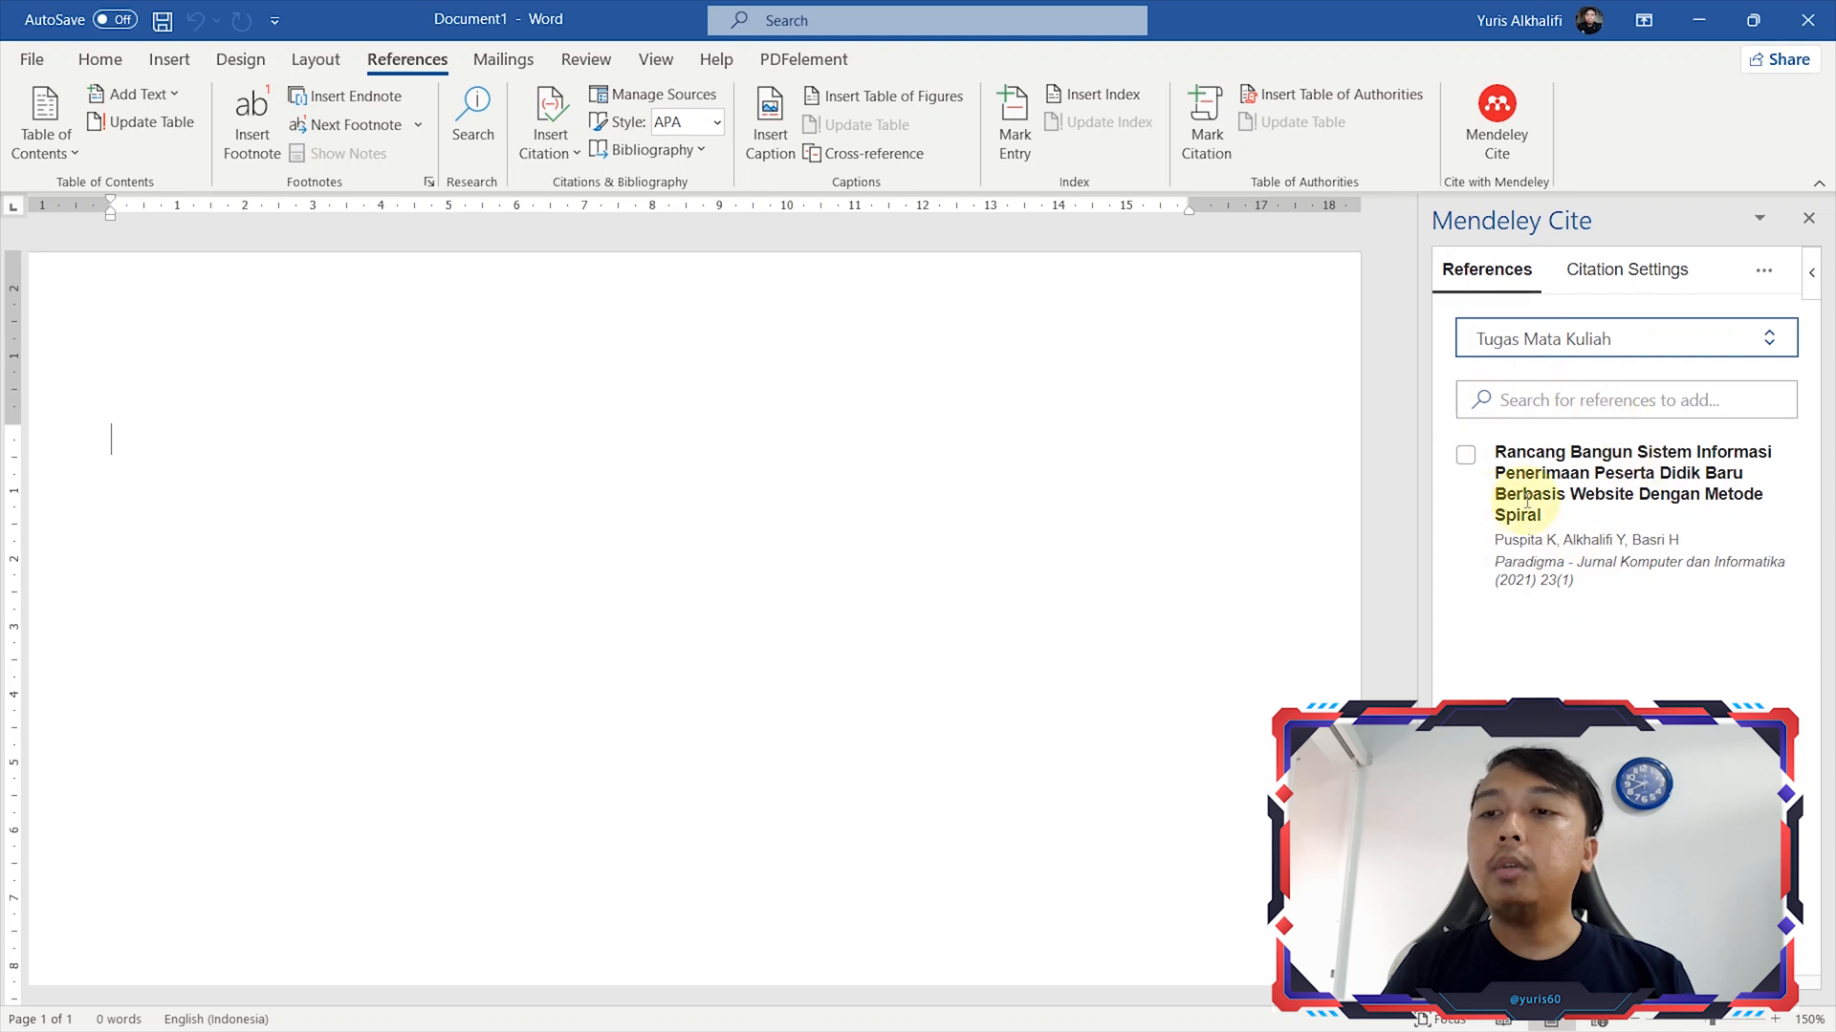
Switch Mendeley Cite to All References and search the references for "implementasi"
click(1628, 345)
click(1668, 355)
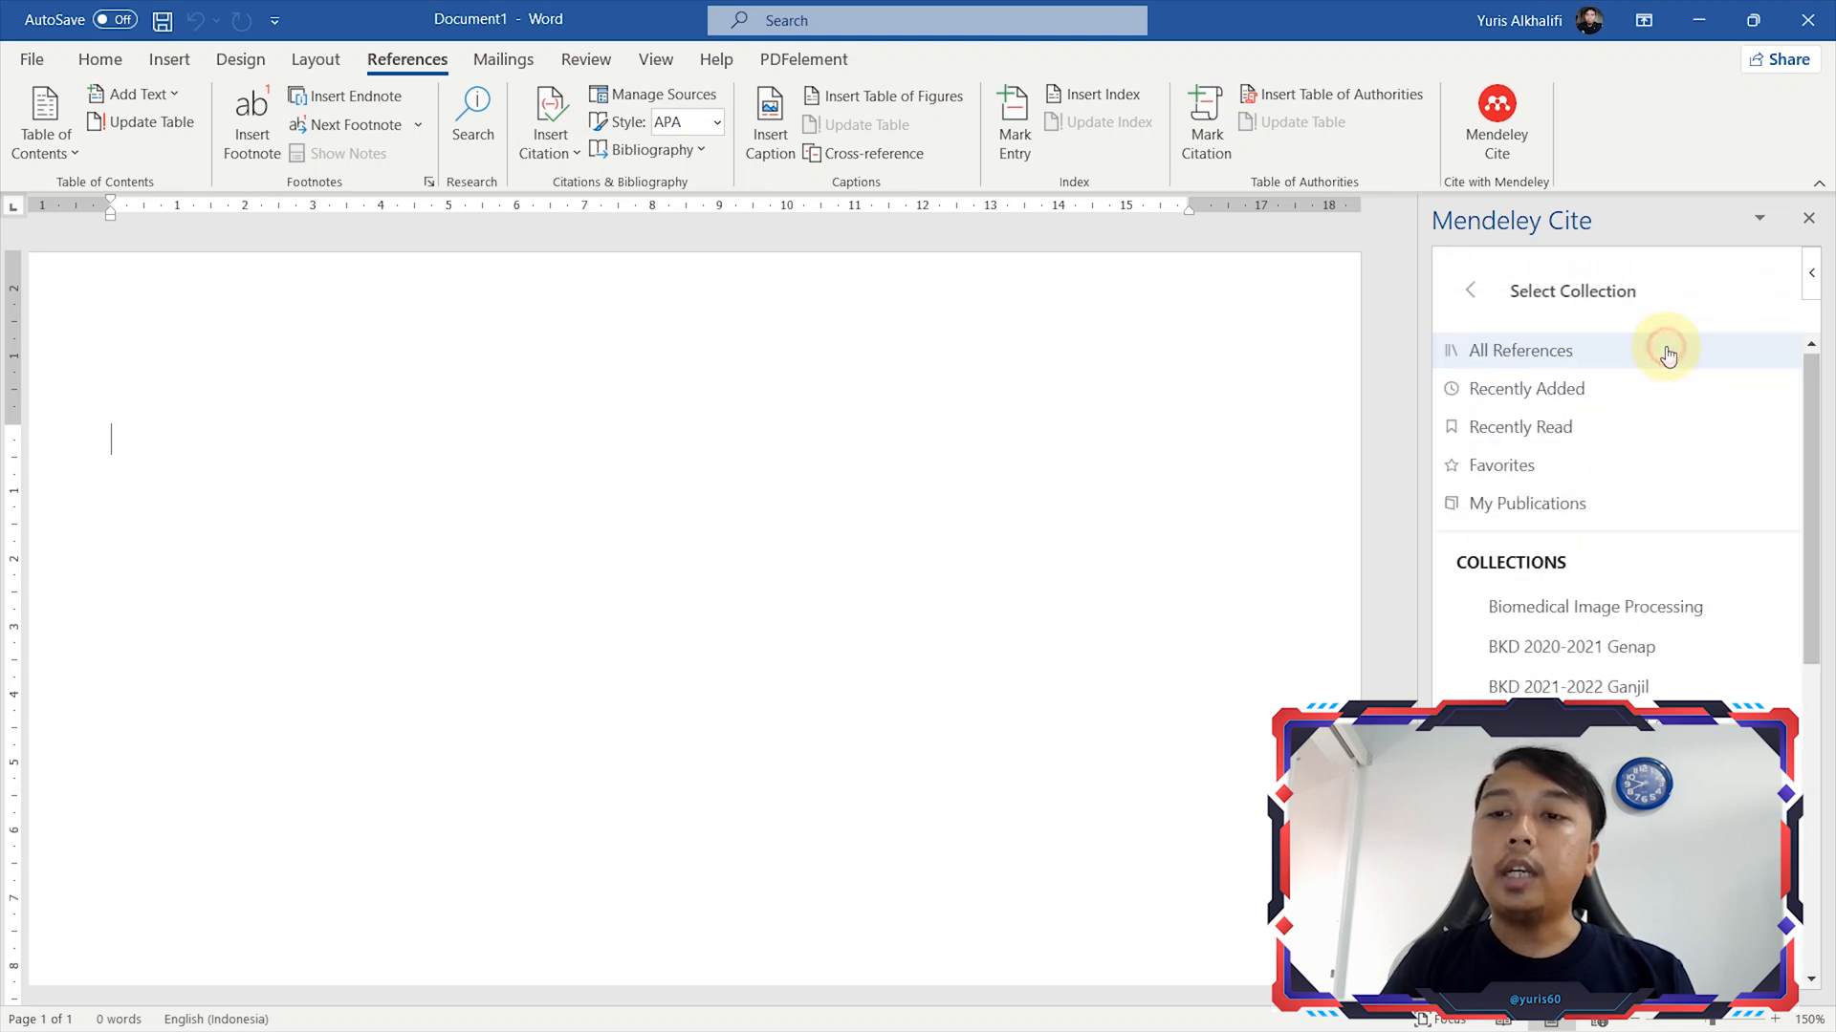
click(1598, 387)
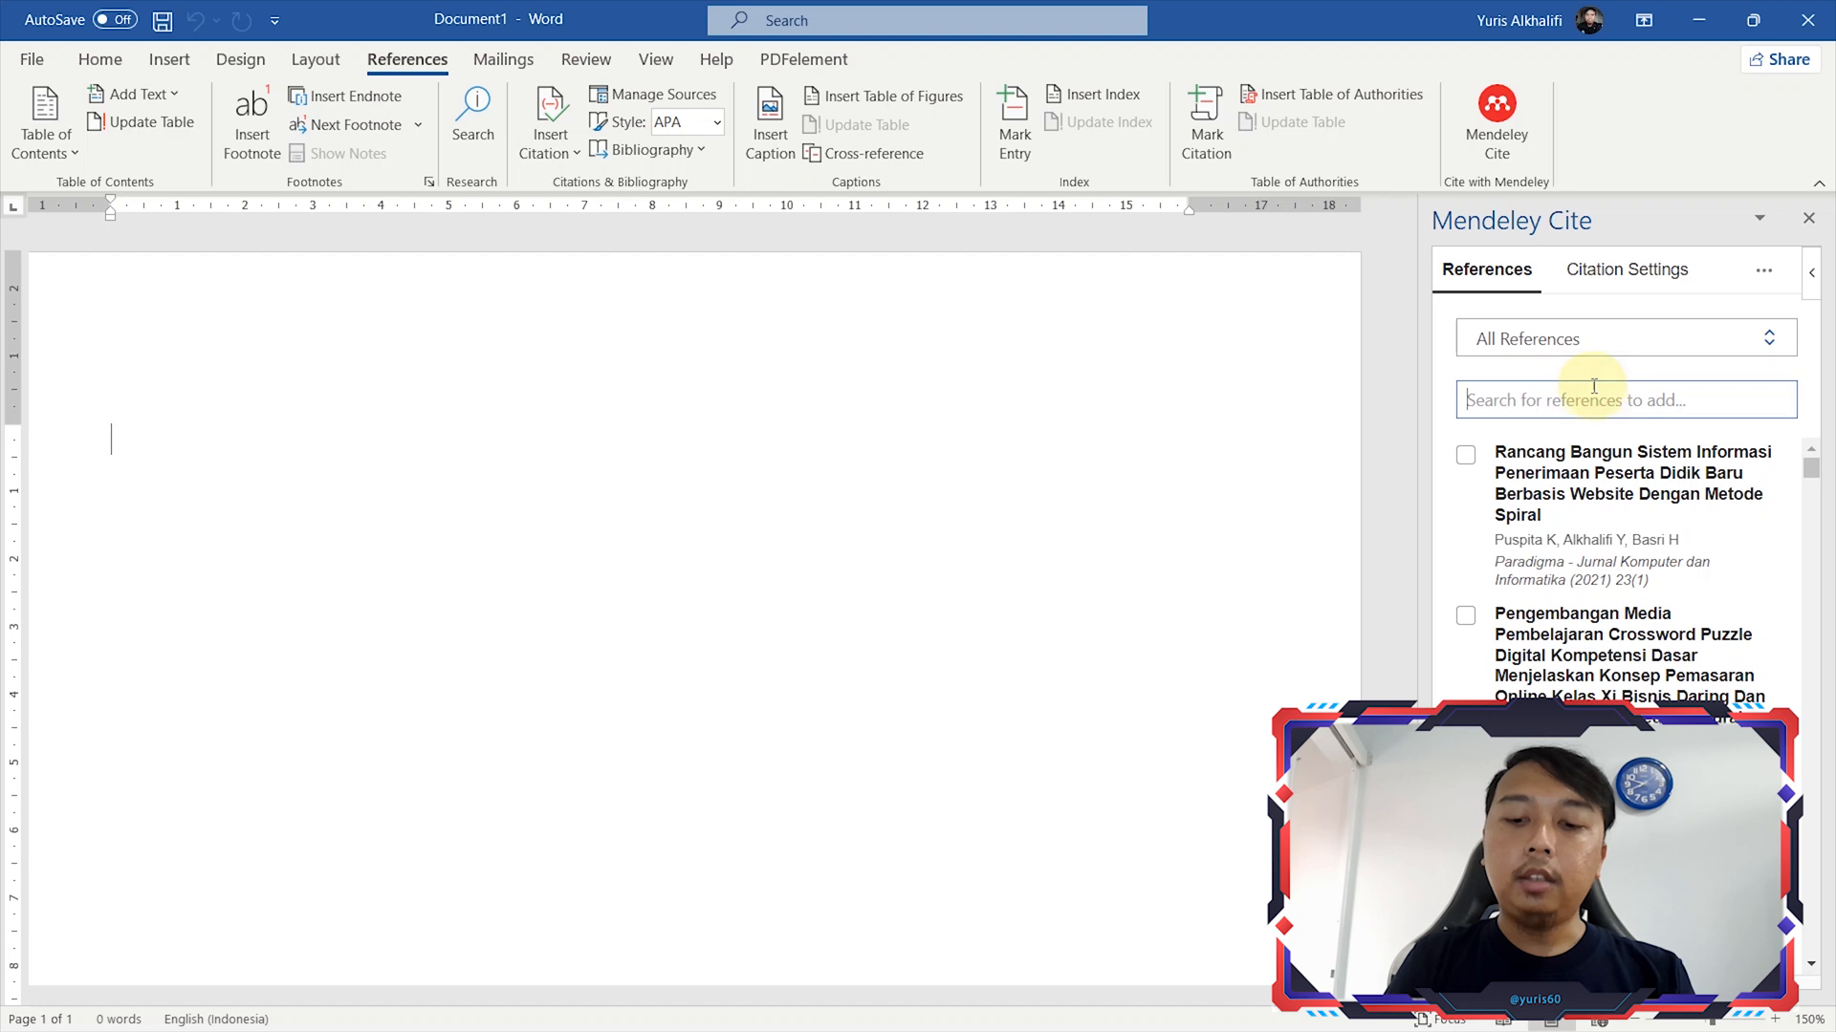
text(implementasi)
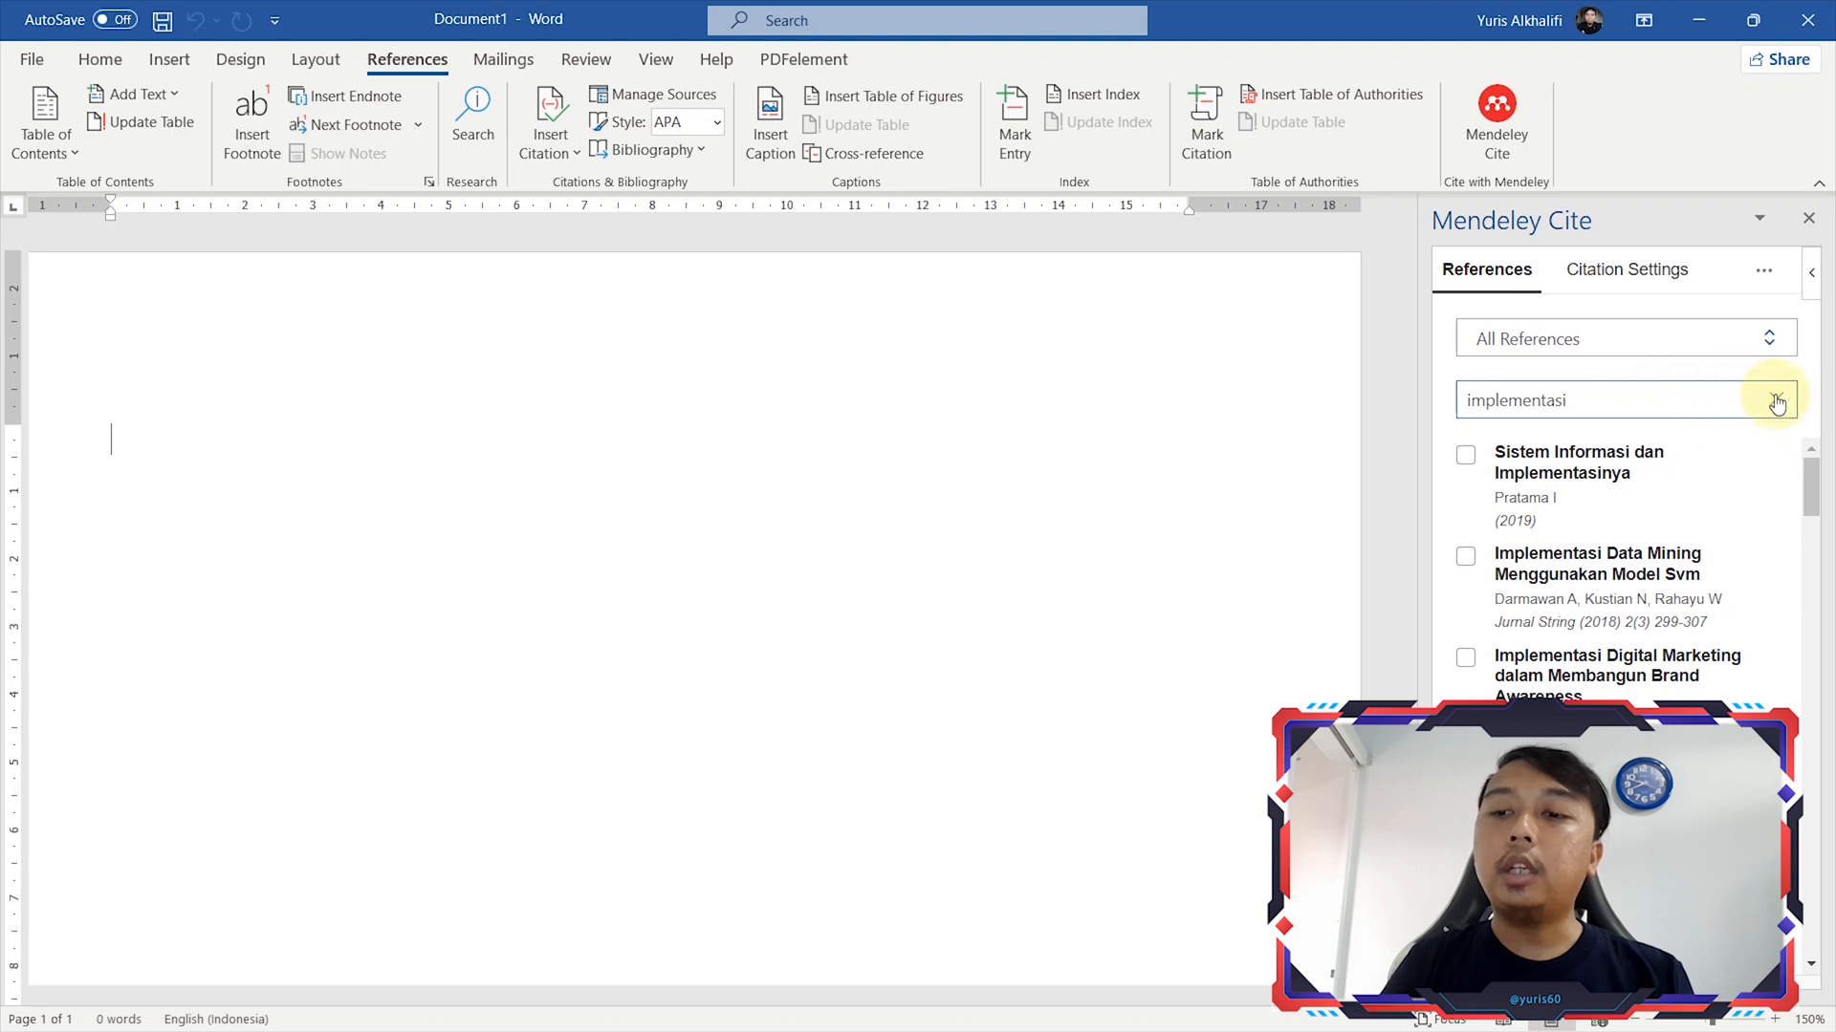
Clear the reference search and return Mendeley Cite to the Tugas Mata Kuliah collection
click(1784, 405)
click(1782, 402)
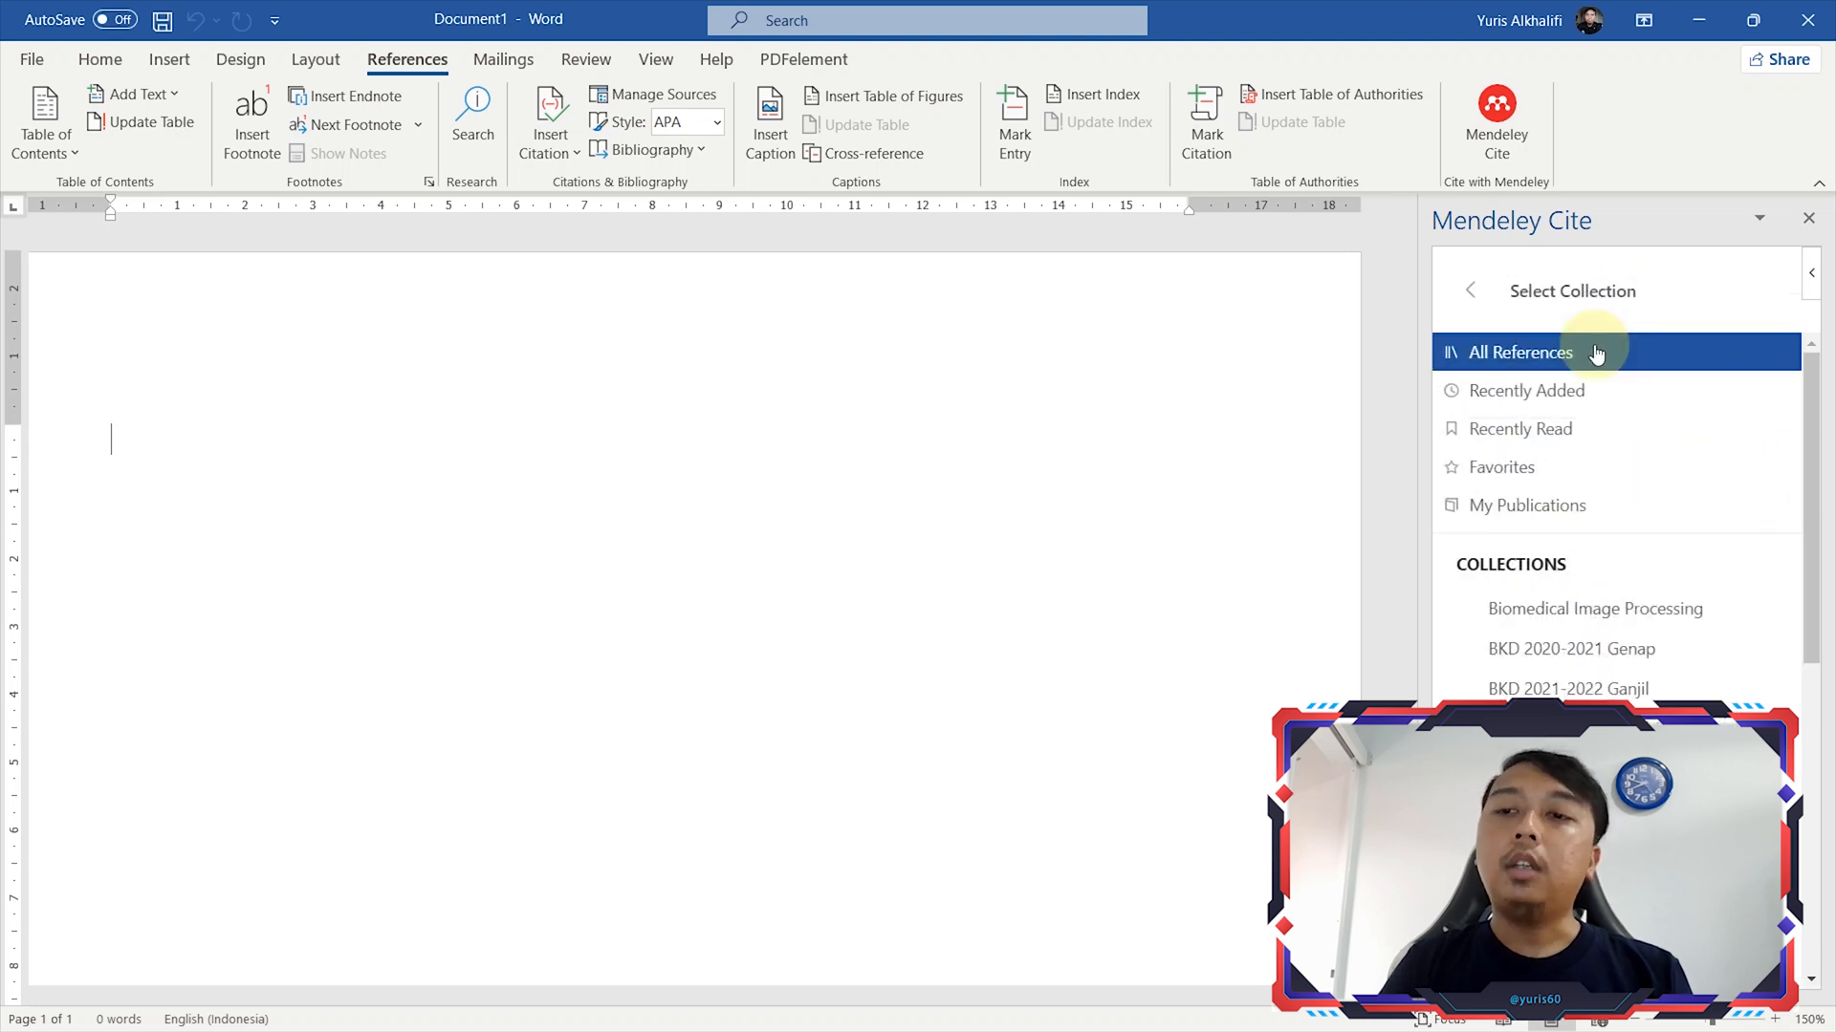
drag(1811, 411, 1812, 718)
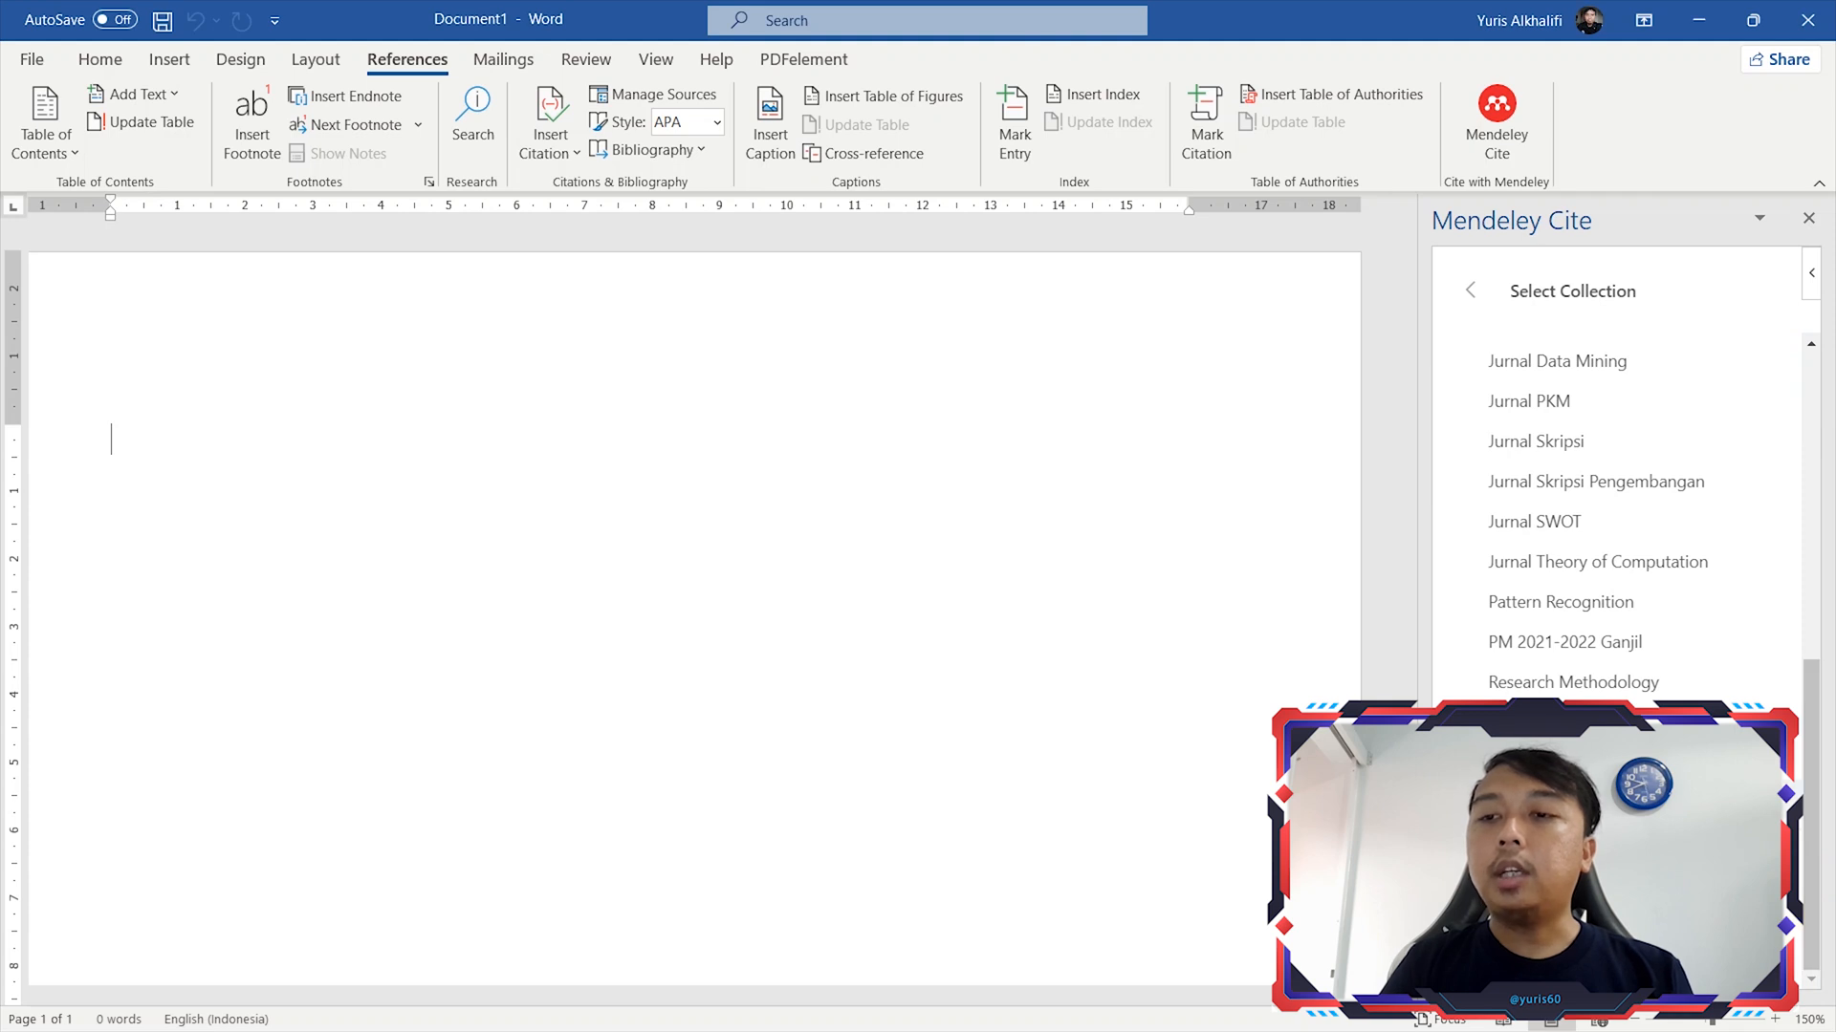
click(1551, 803)
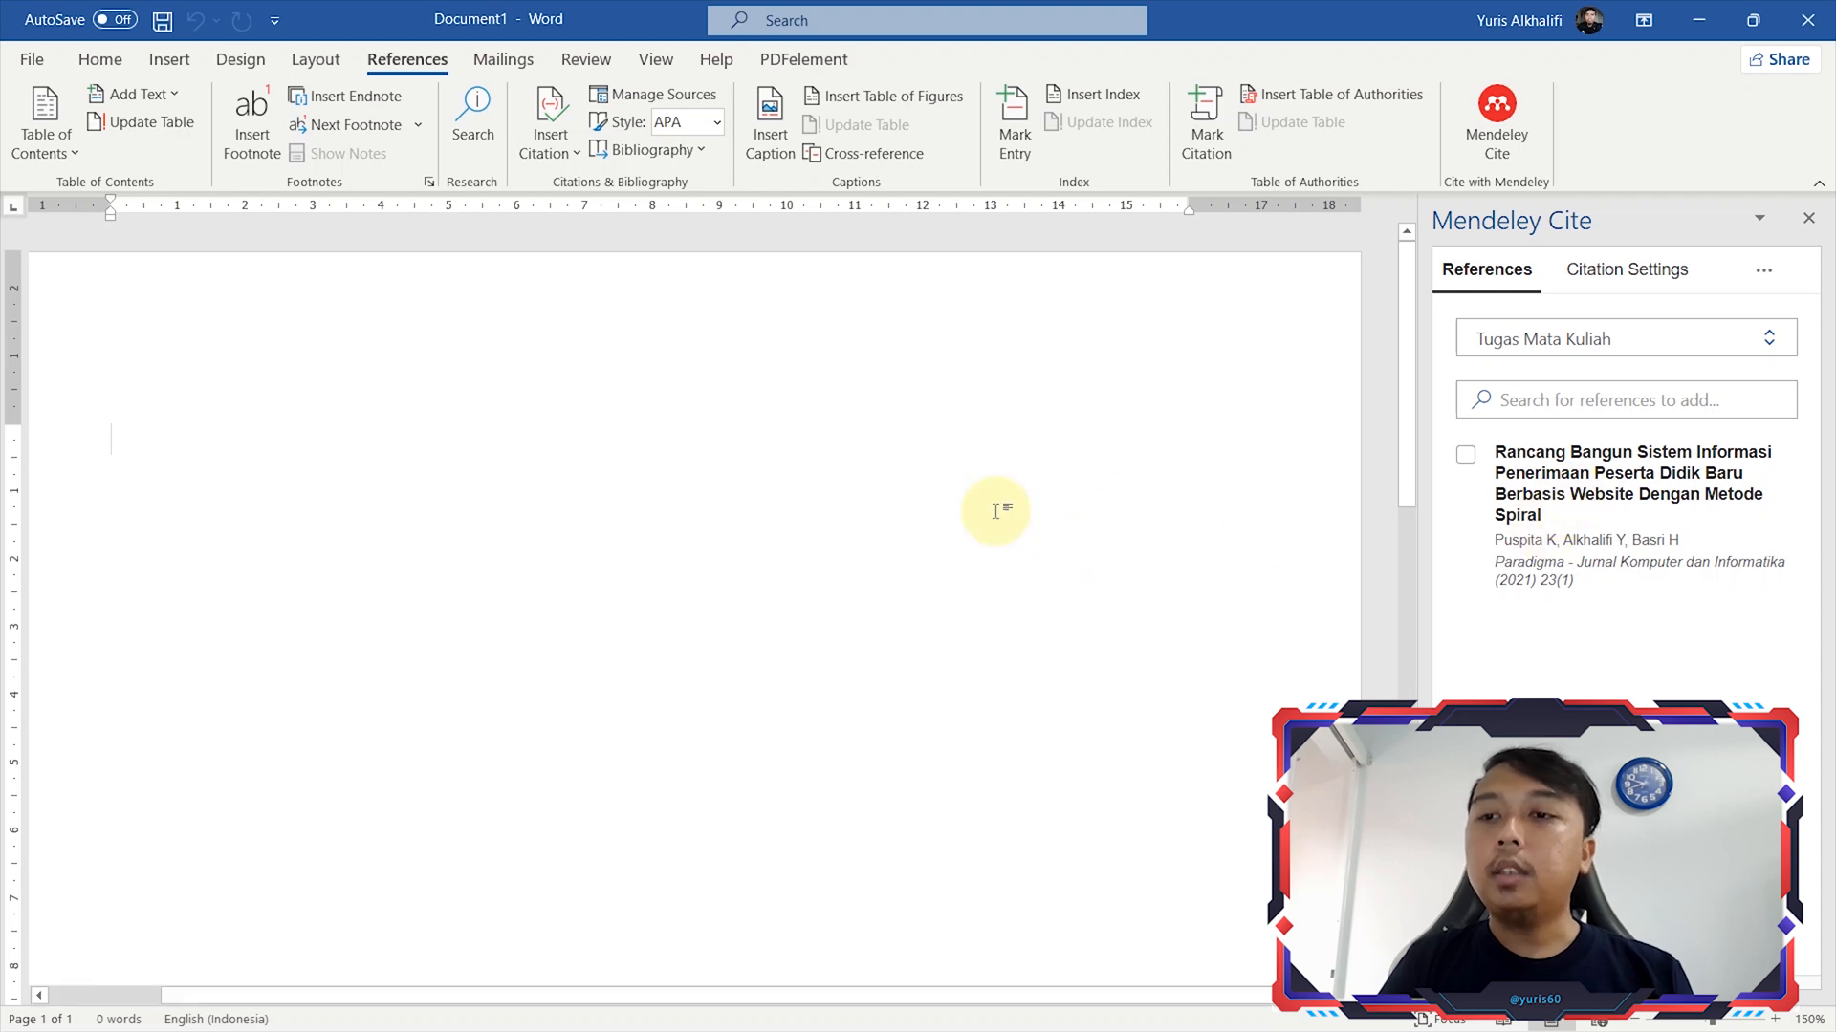
Switch to Mendeley Reference Manager and open the "Rancang Bangun Sistem Informasi" article PDF from the Tugas Mata Kuliah collection
key(alt+Tab)
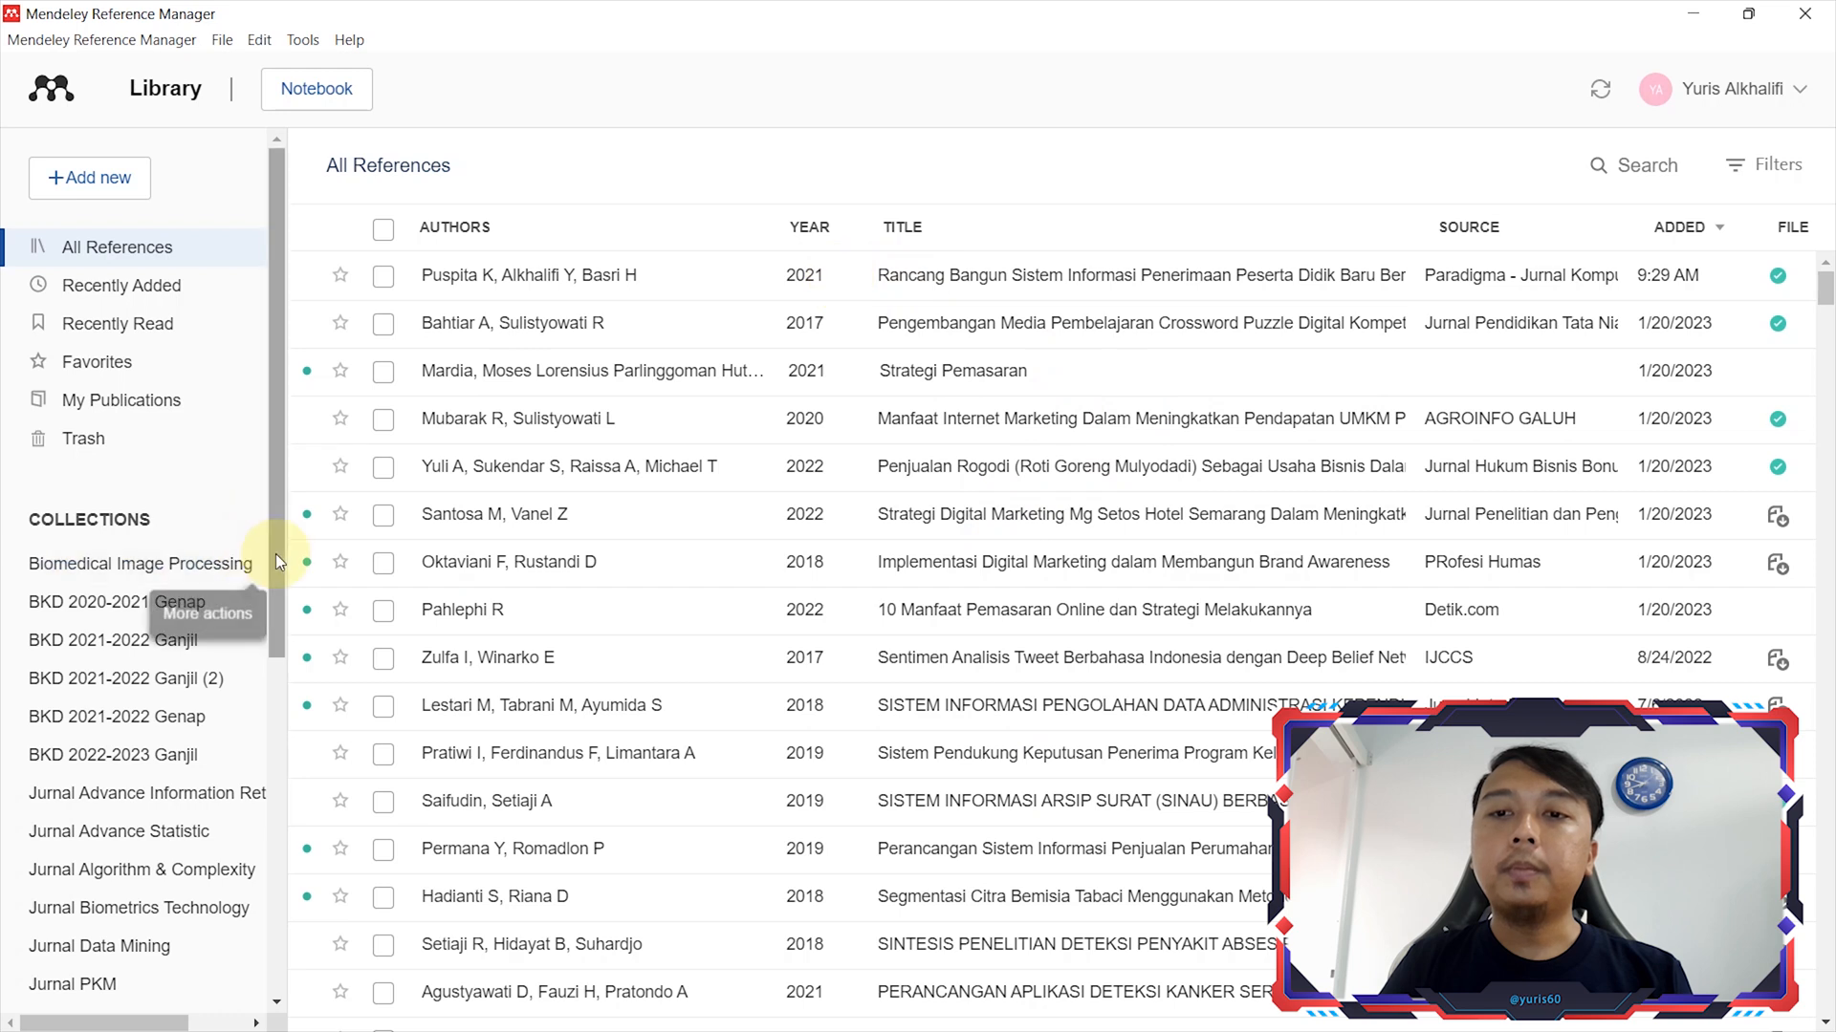
scroll(239, 717, down, 6)
click(188, 799)
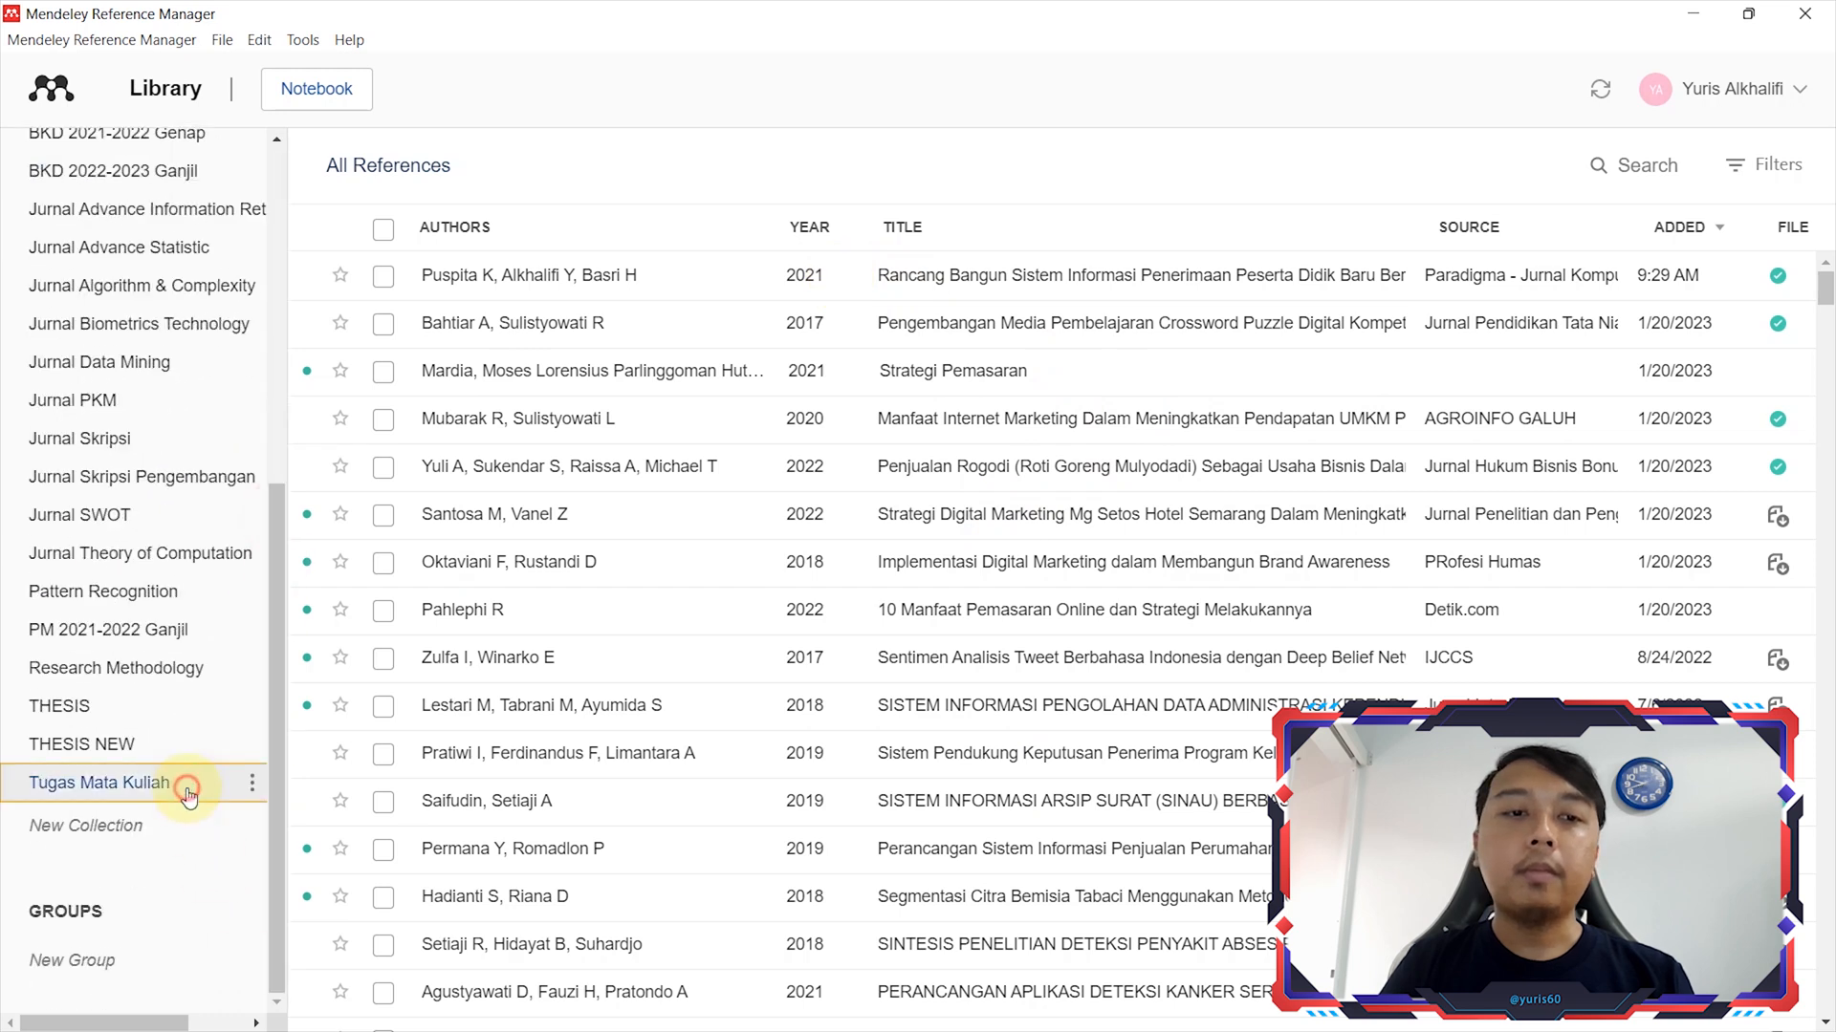
double_click(668, 279)
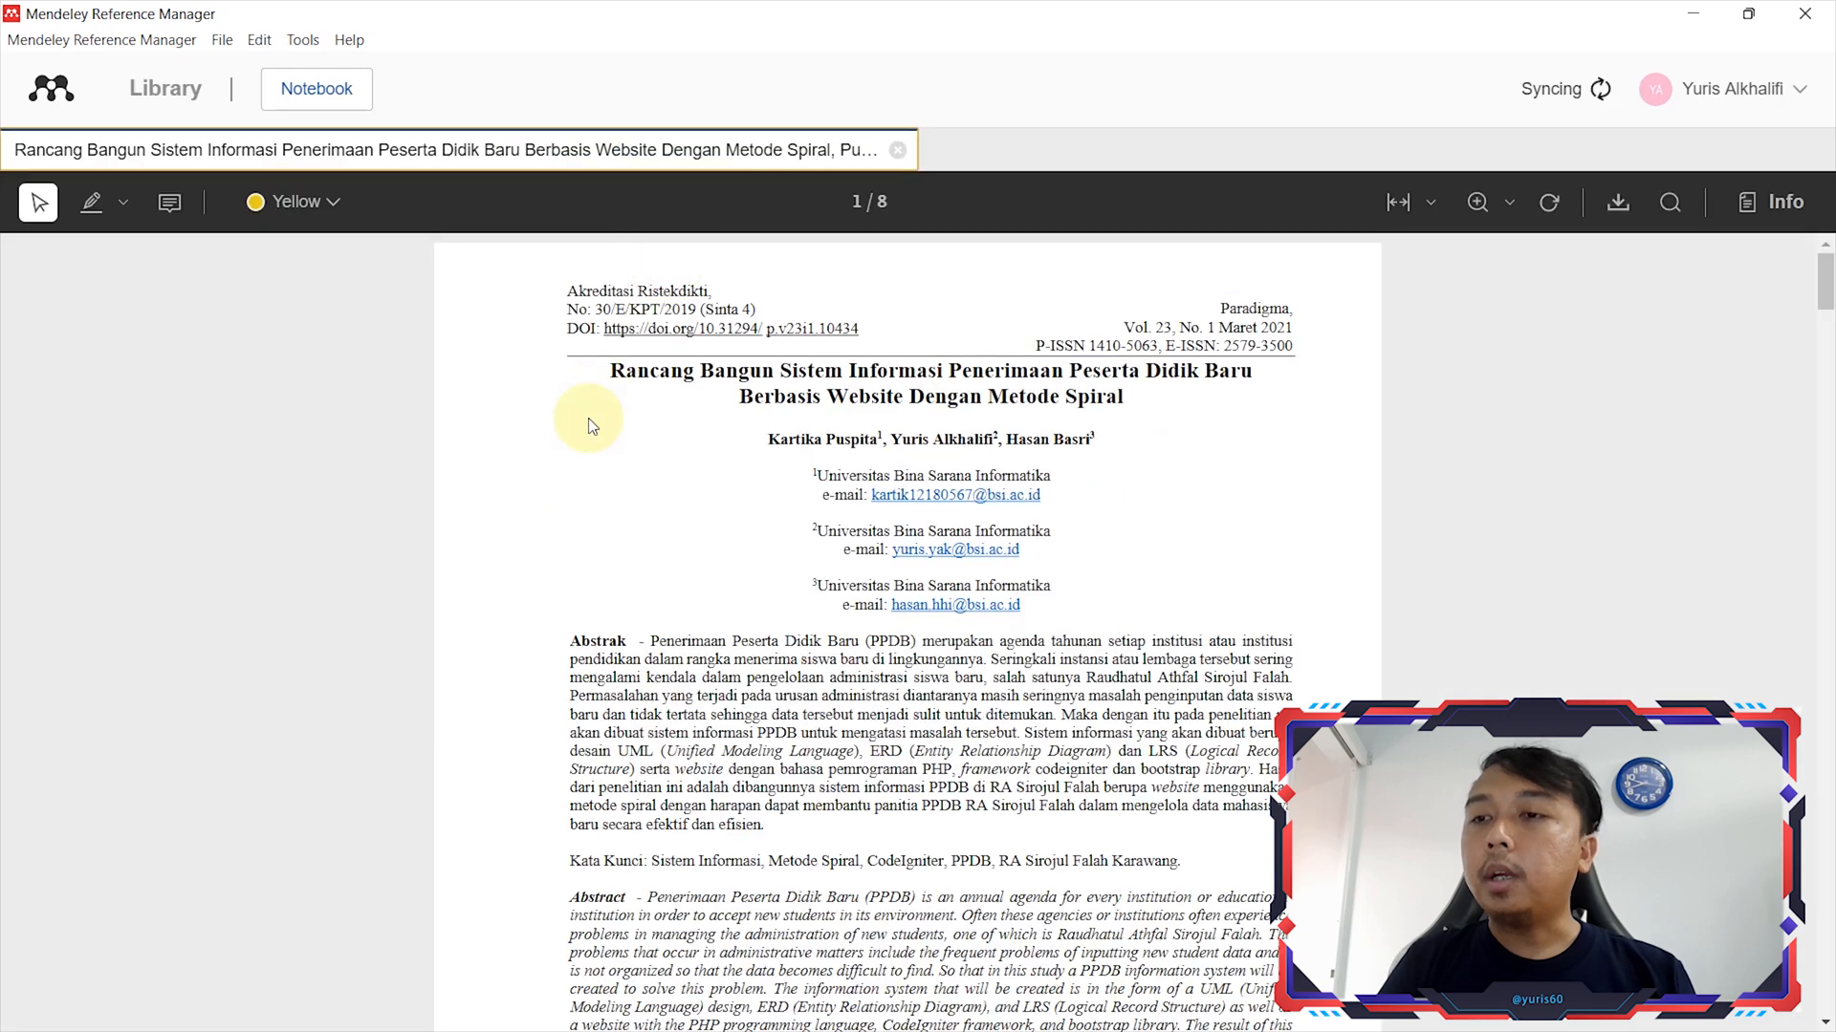
Copy the sentence defining "Website" up to "internet" from page 2 of the PDF and paste it into the Word document
drag(1828, 280, 1828, 413)
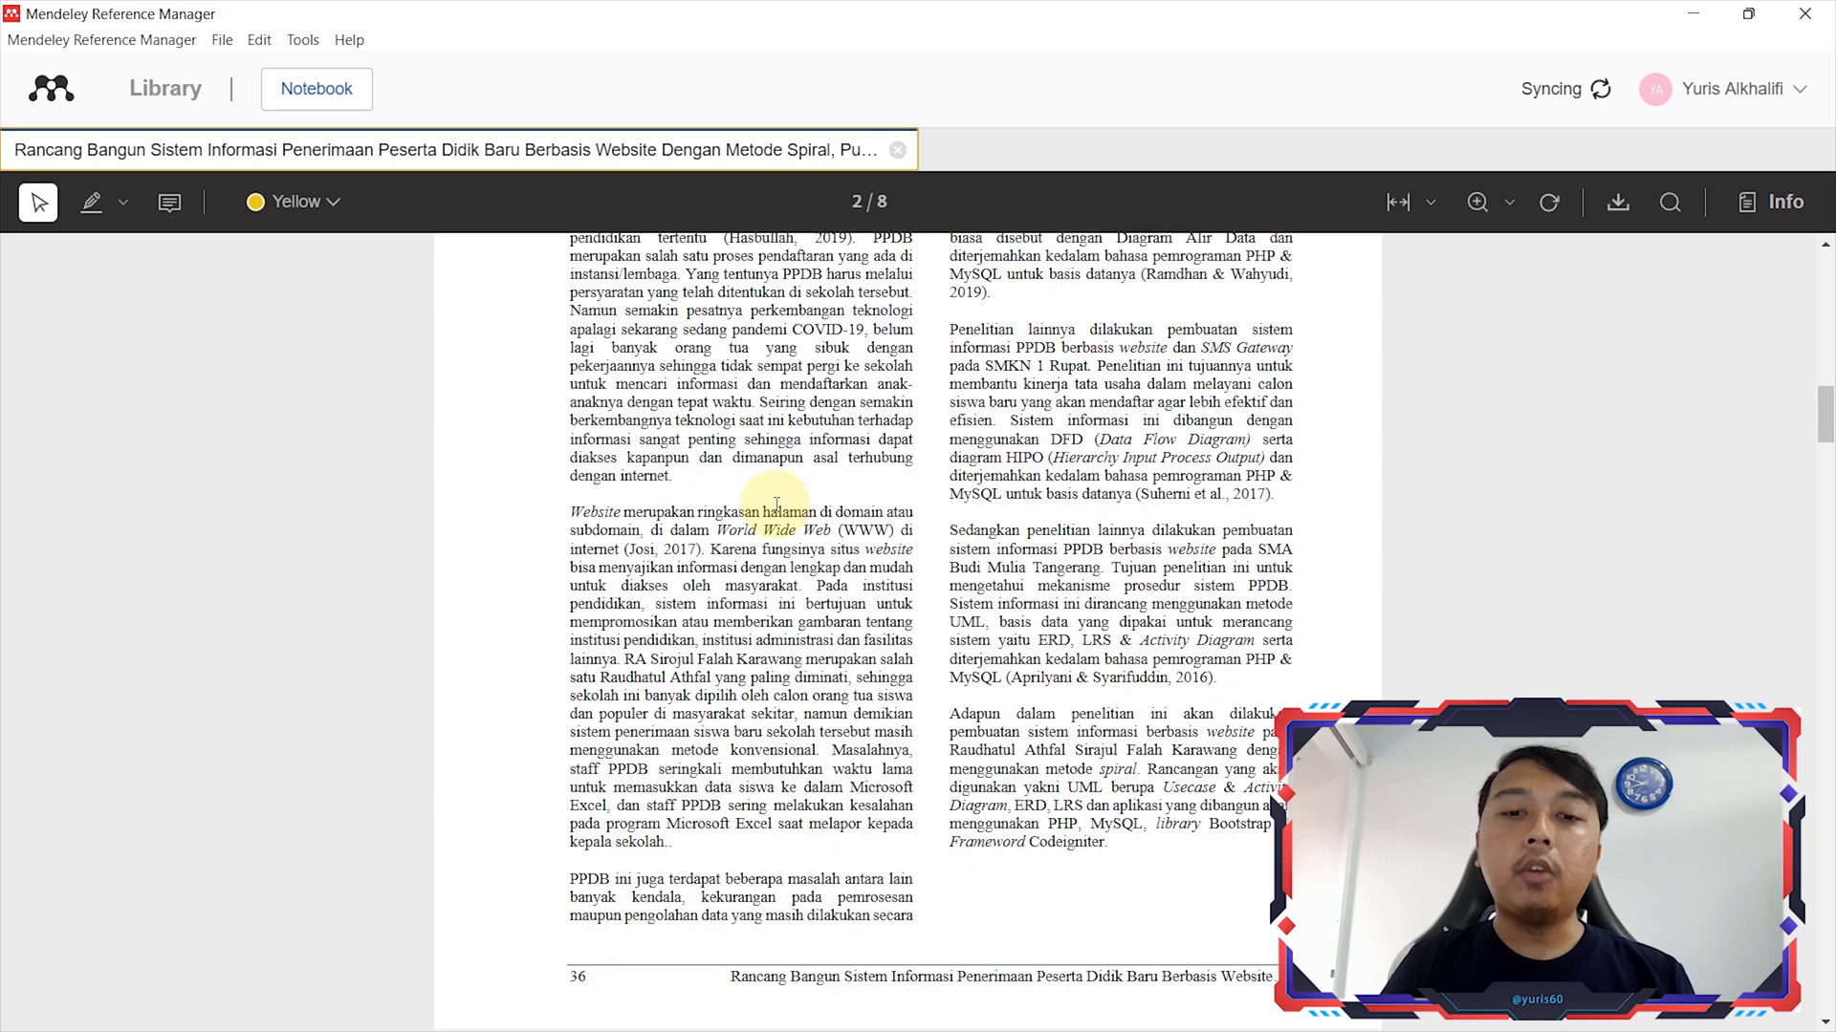
click(571, 512)
drag(572, 512, 617, 545)
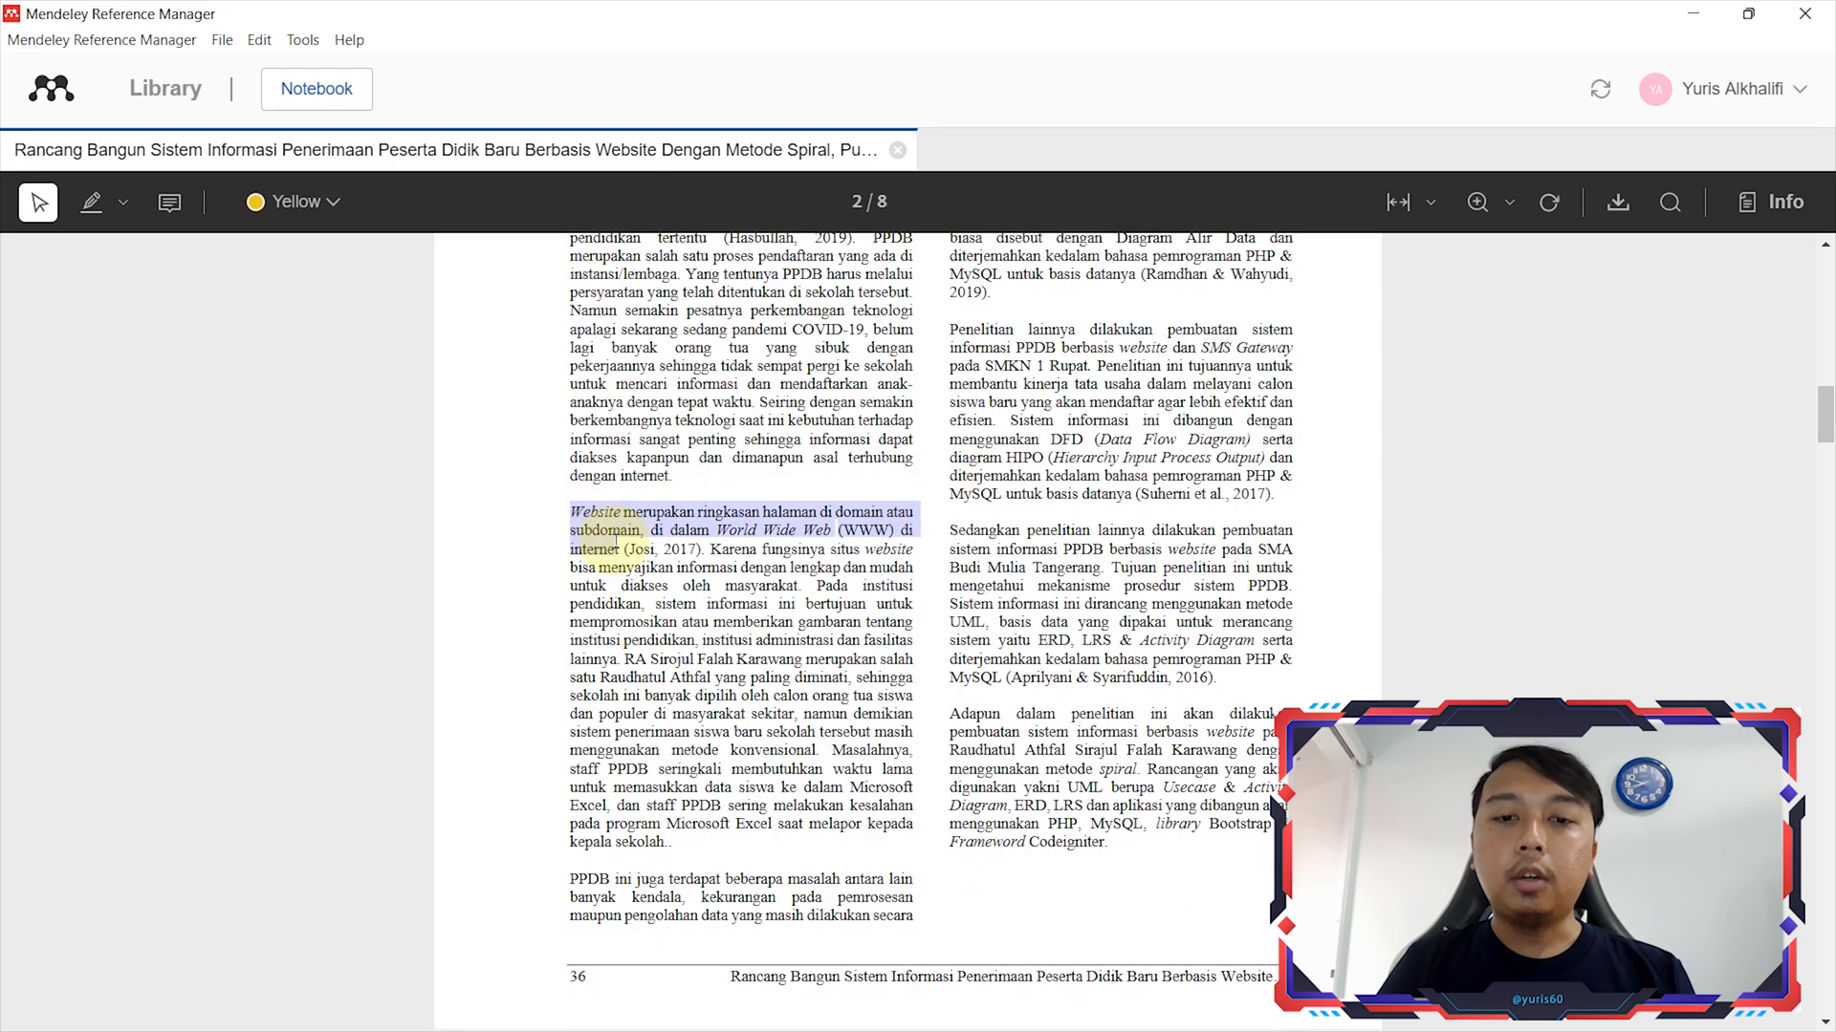
key(alt+Tab)
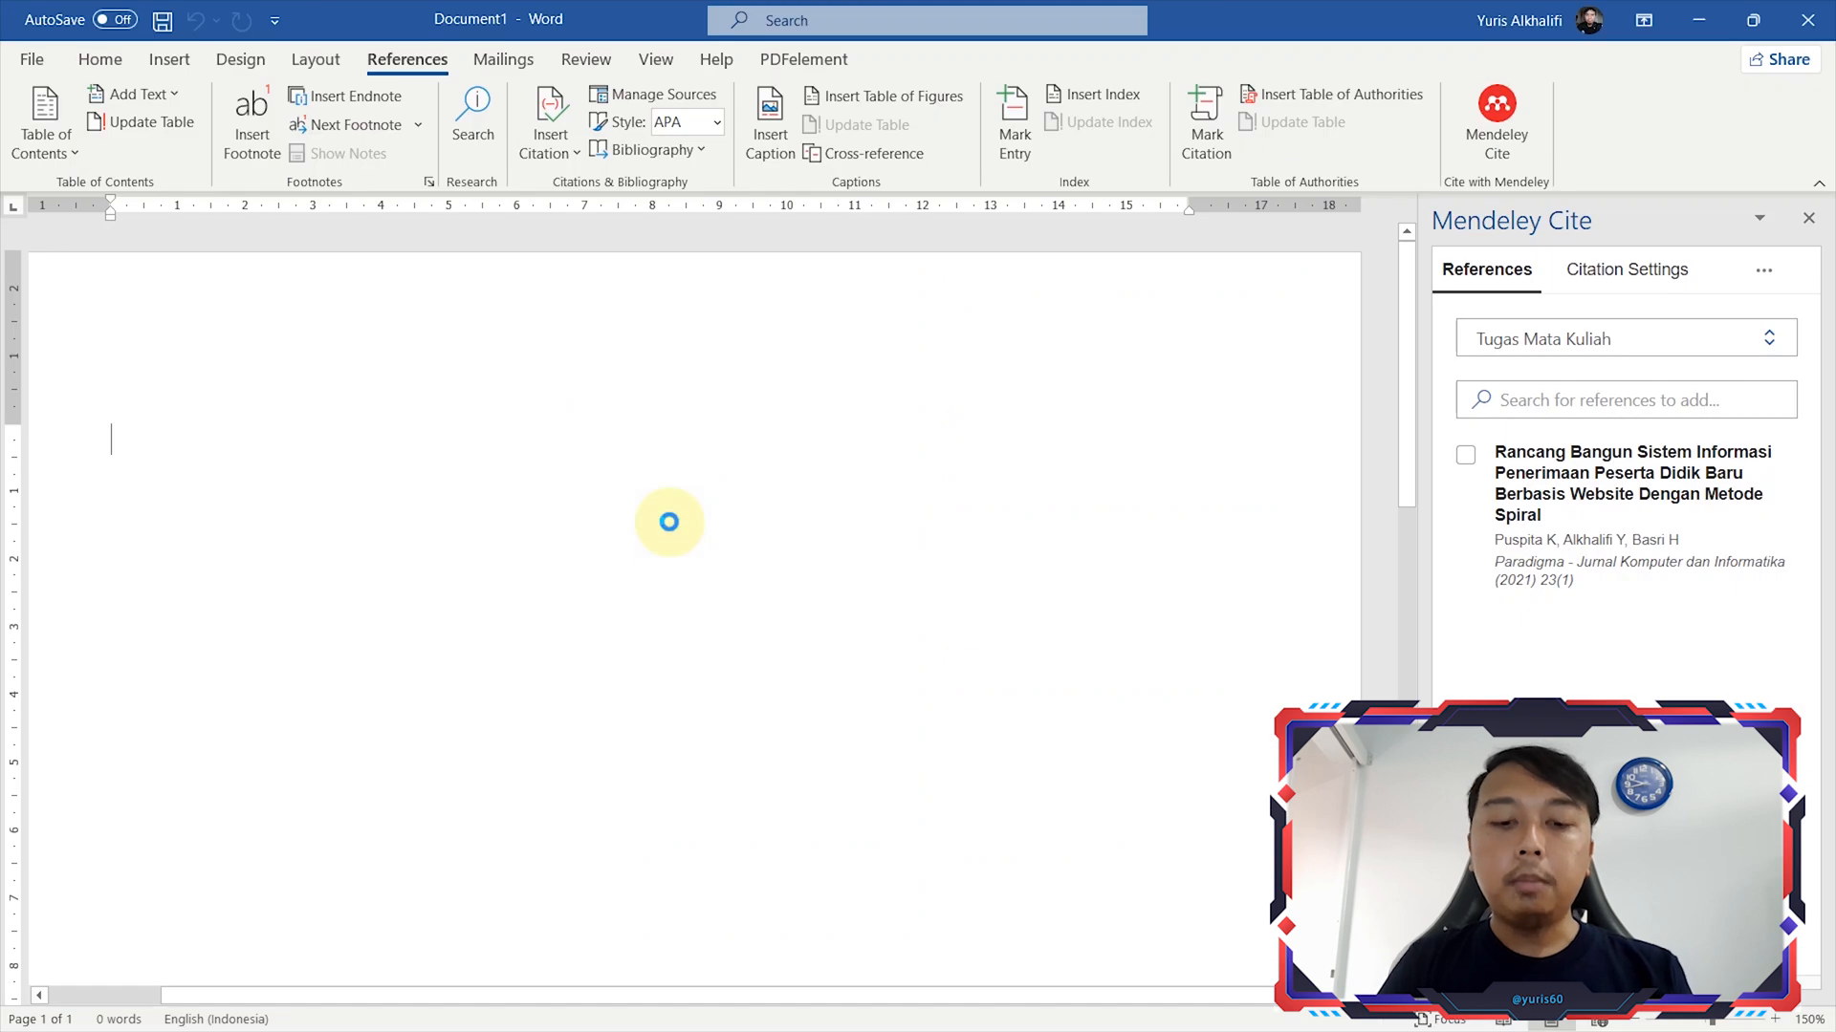
text(Websitemerupakanringkasan halaman di domain atau subdomain,  di  dalam World  Wide Web(WWW)  di internet)
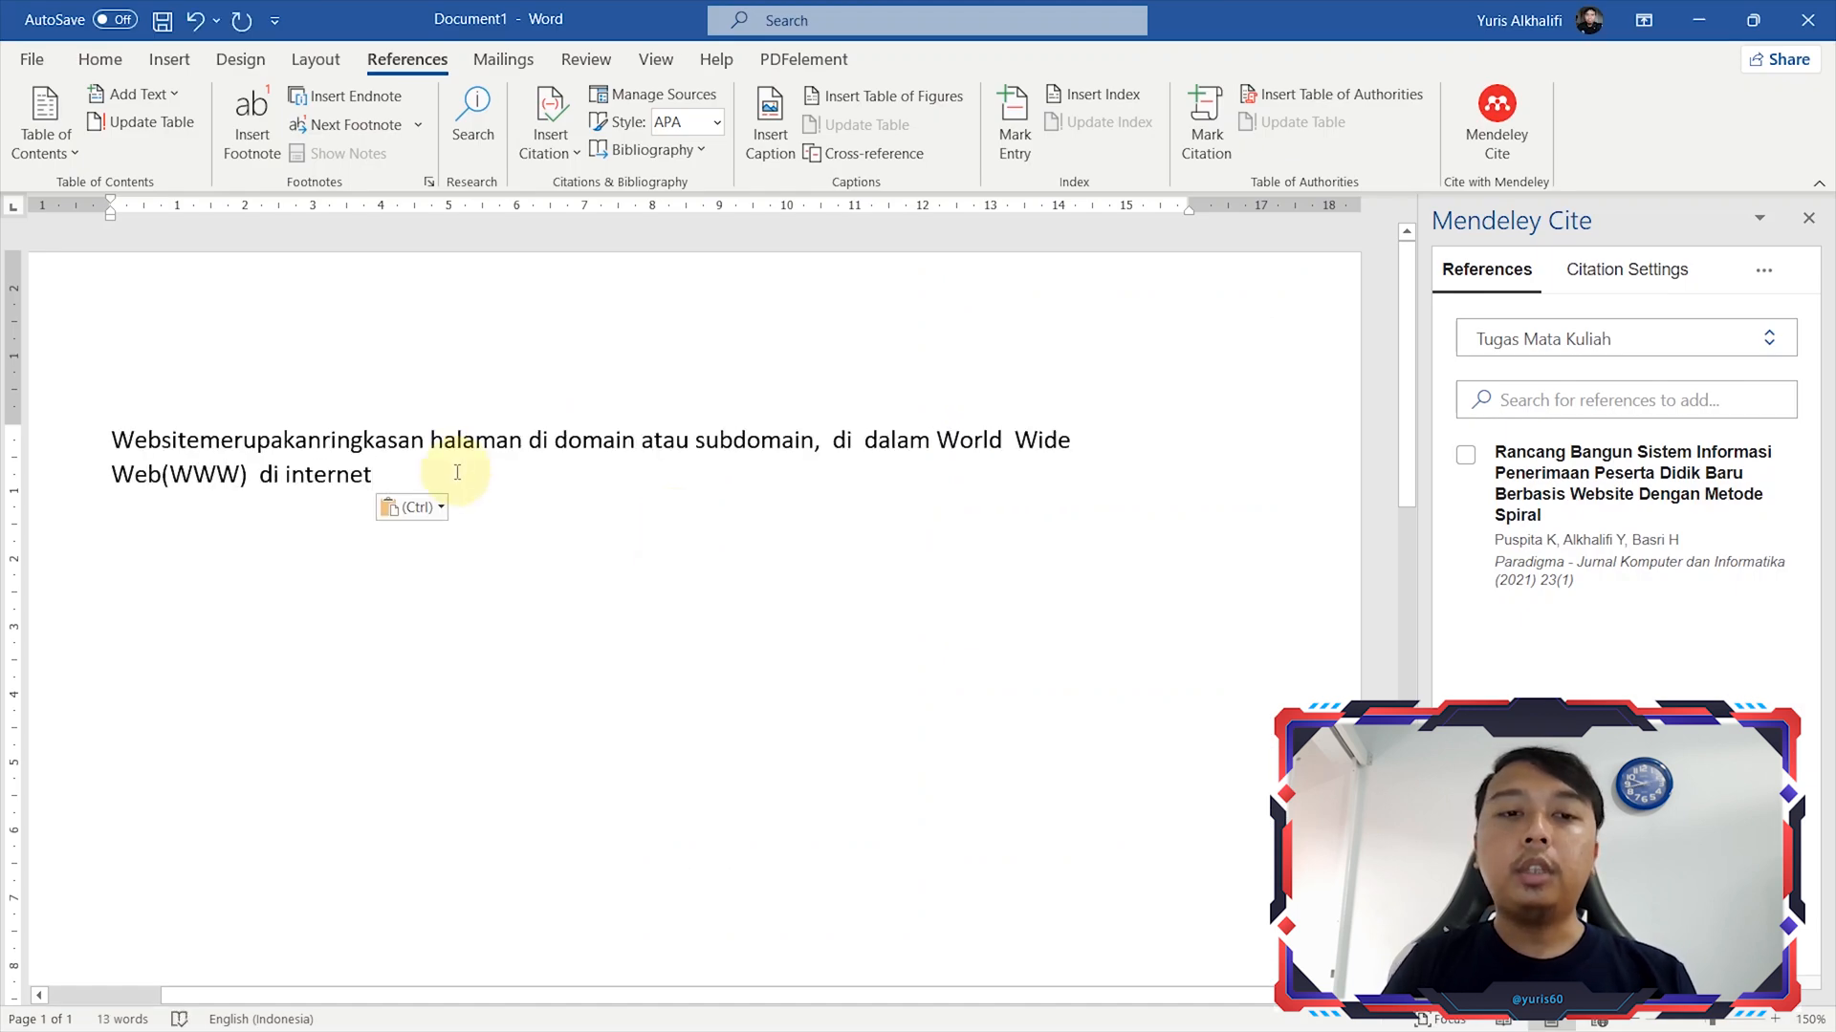
Correct the pasted sentence's spacing: separate "Website merupakan ringkasan", remove the extra space in "di dalam" and add one before "(WWW)"
click(199, 429)
click(323, 440)
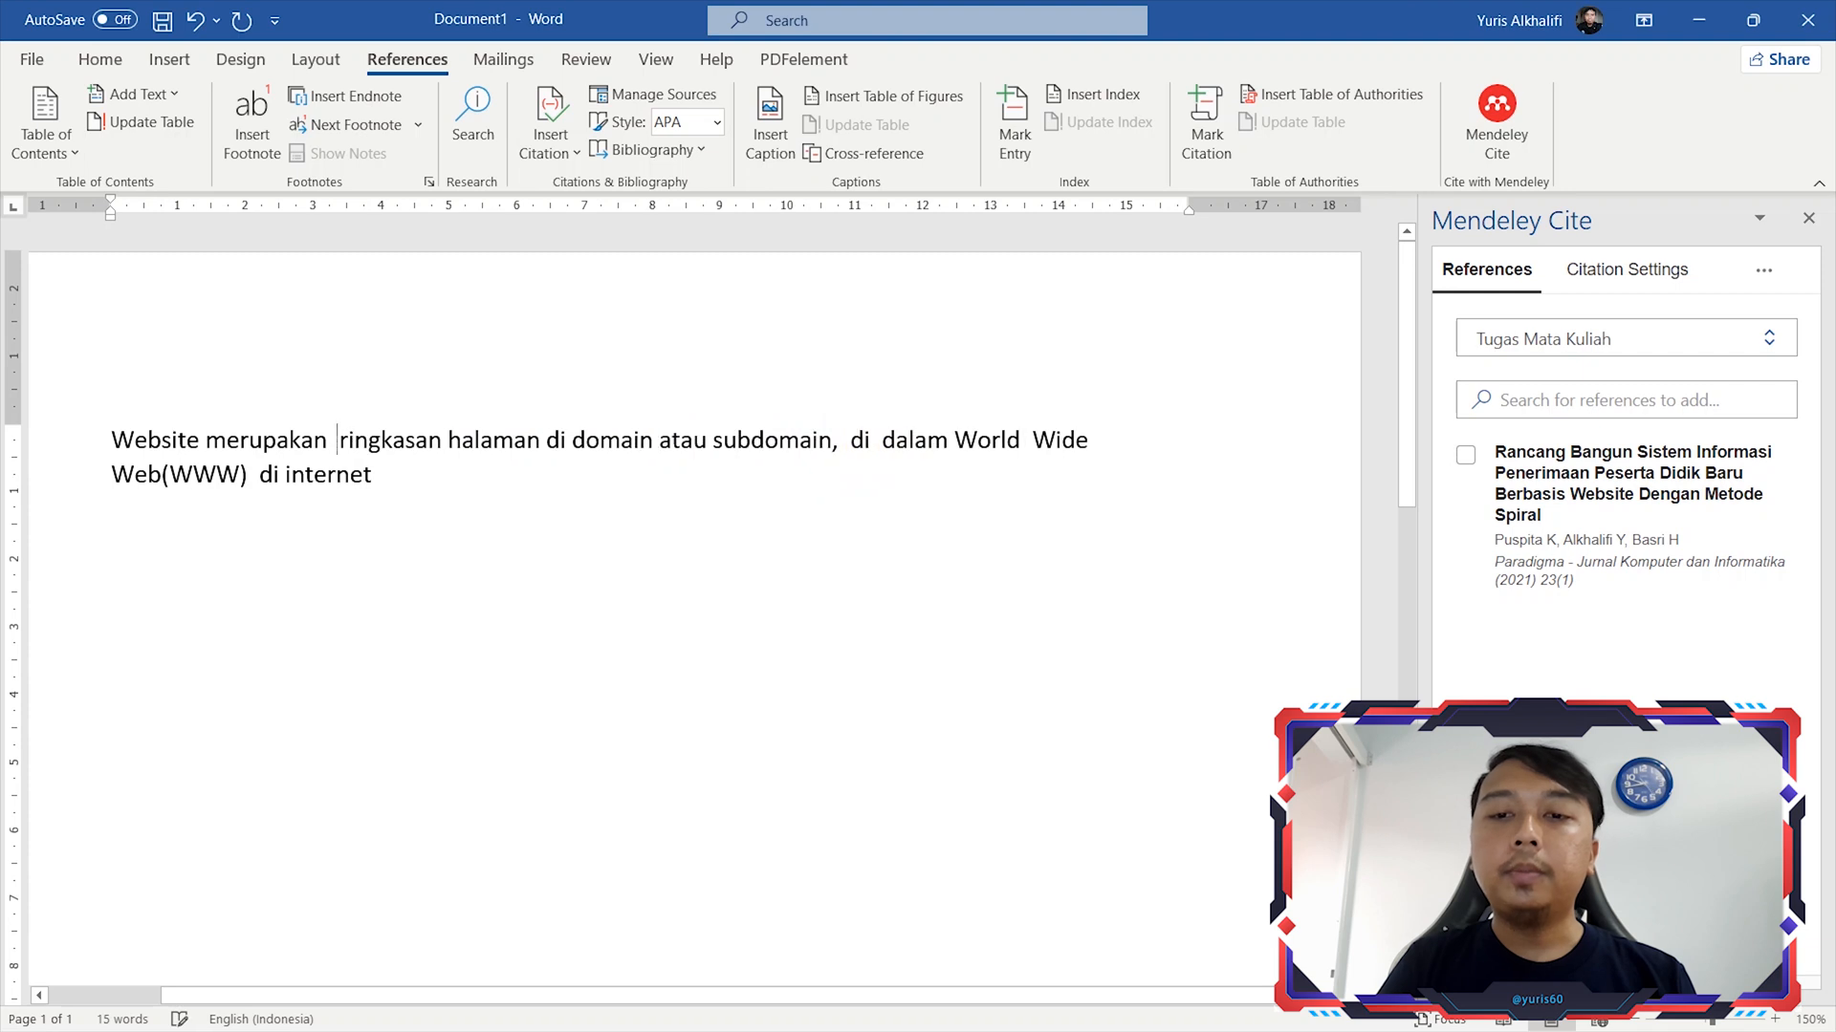
click(883, 439)
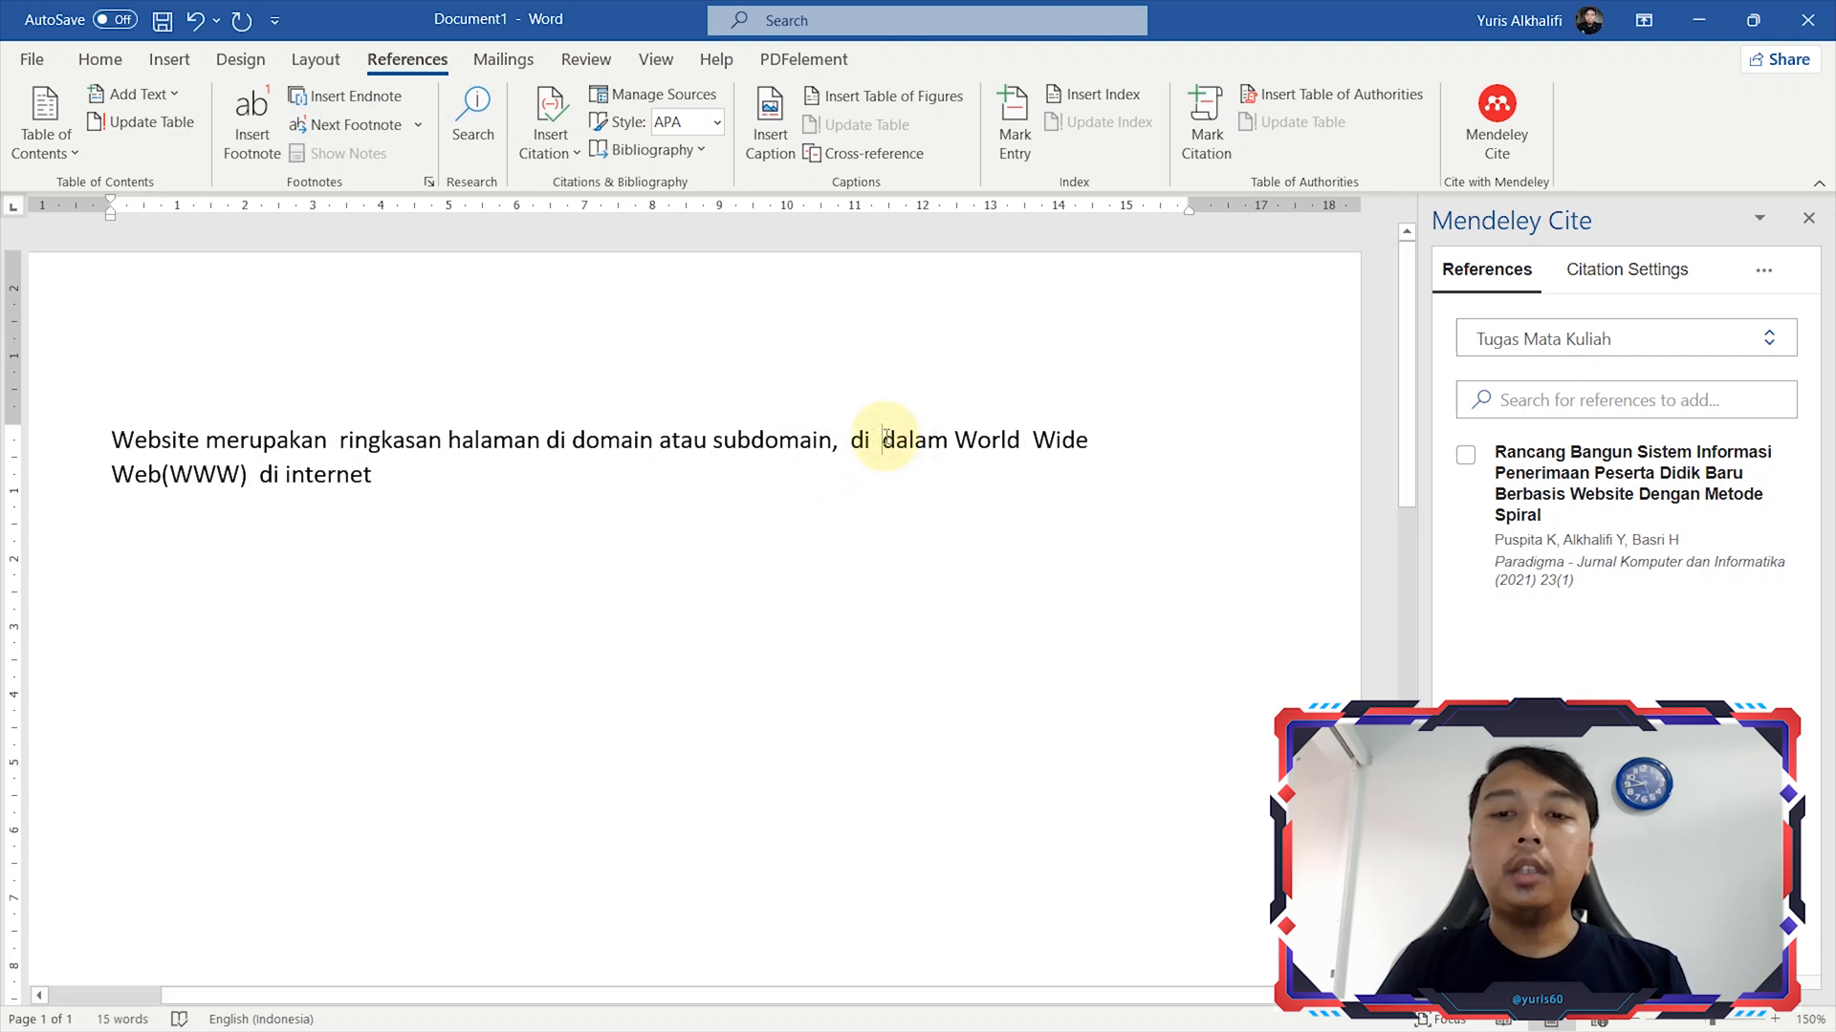
key(BackSpace)
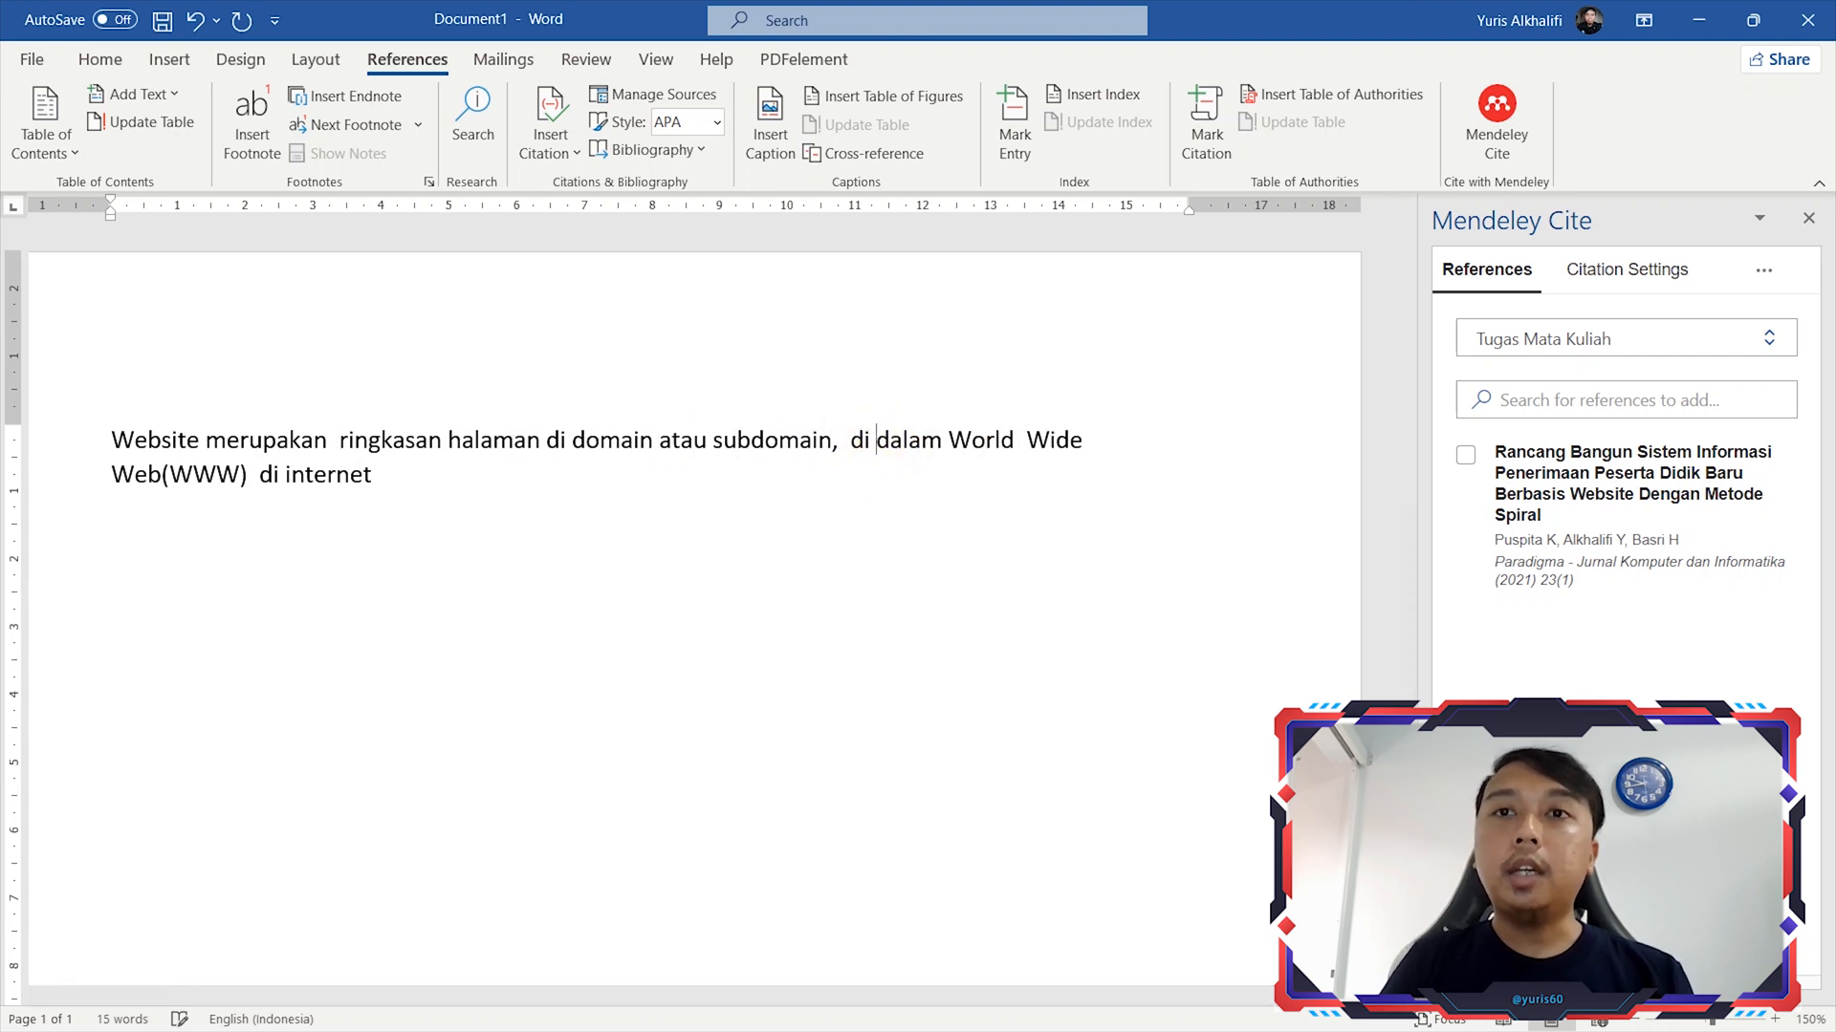
key(BackSpace)
click(158, 473)
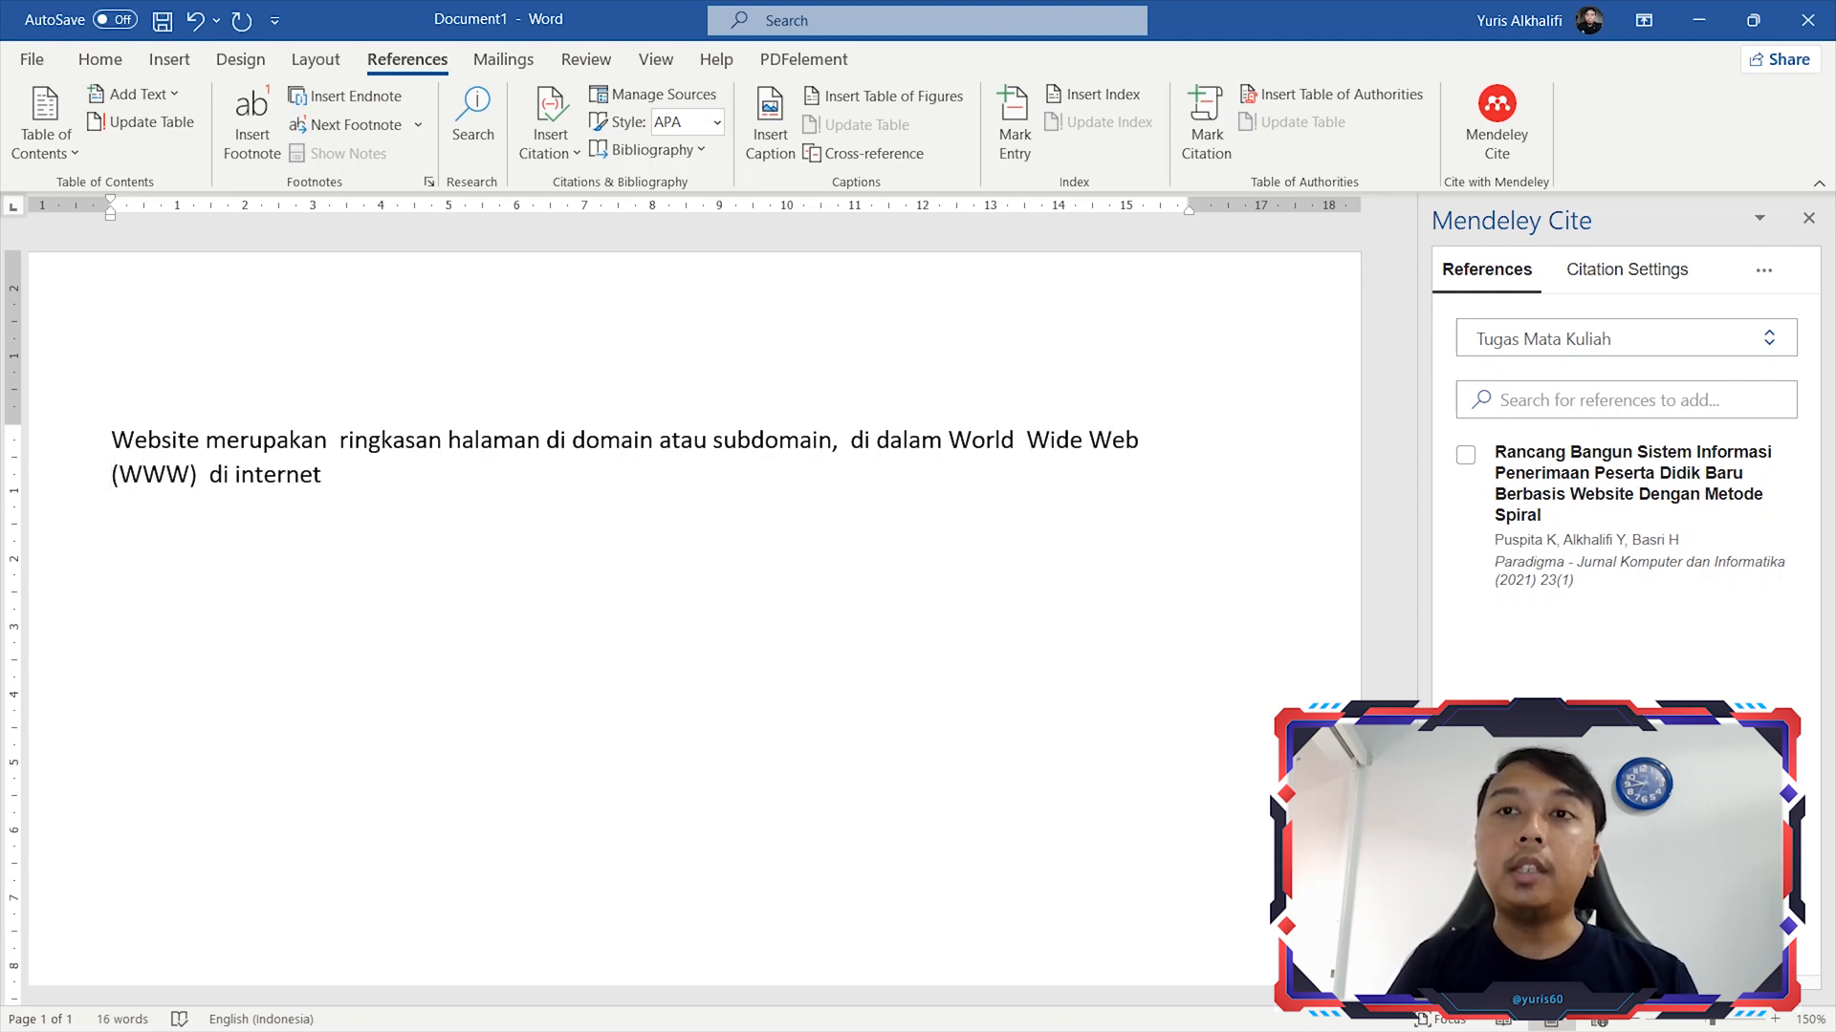
Insert a citation of the "Rancang Bangun Sistem Informasi" article directly after "internet" at the end of the sentence
click(728, 472)
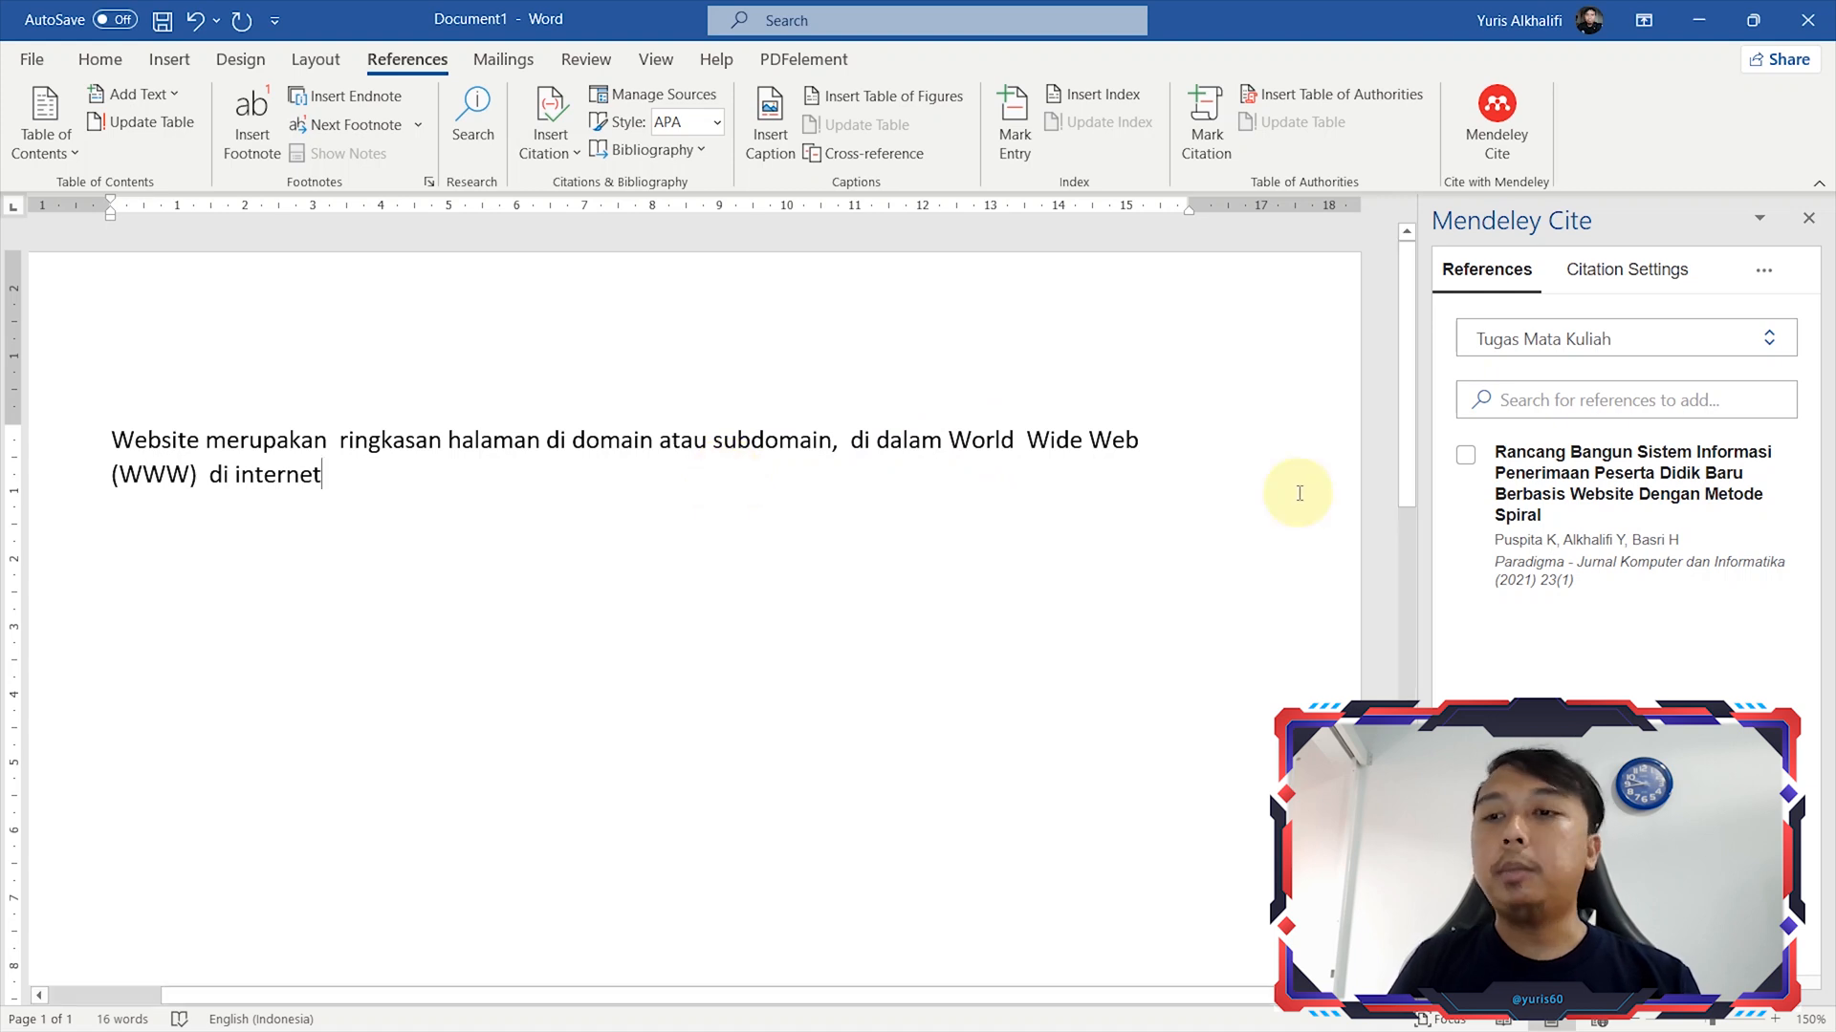
click(1466, 464)
click(1534, 958)
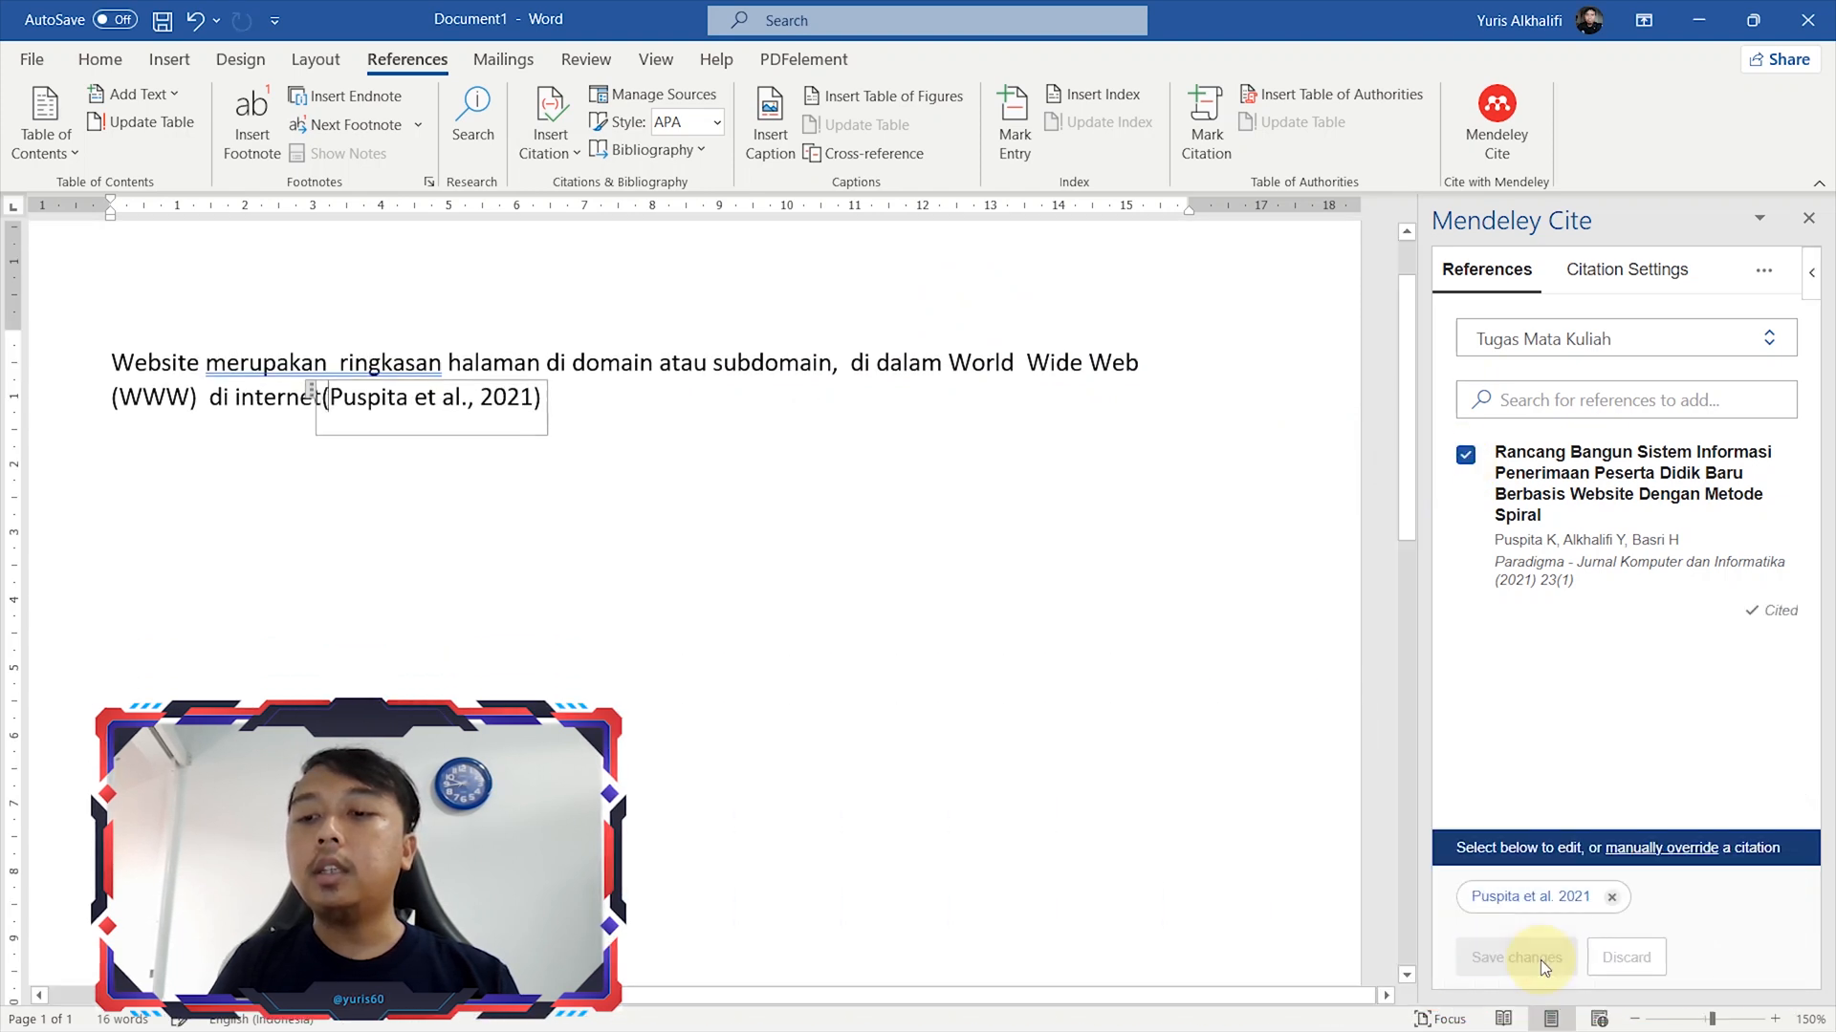
click(574, 363)
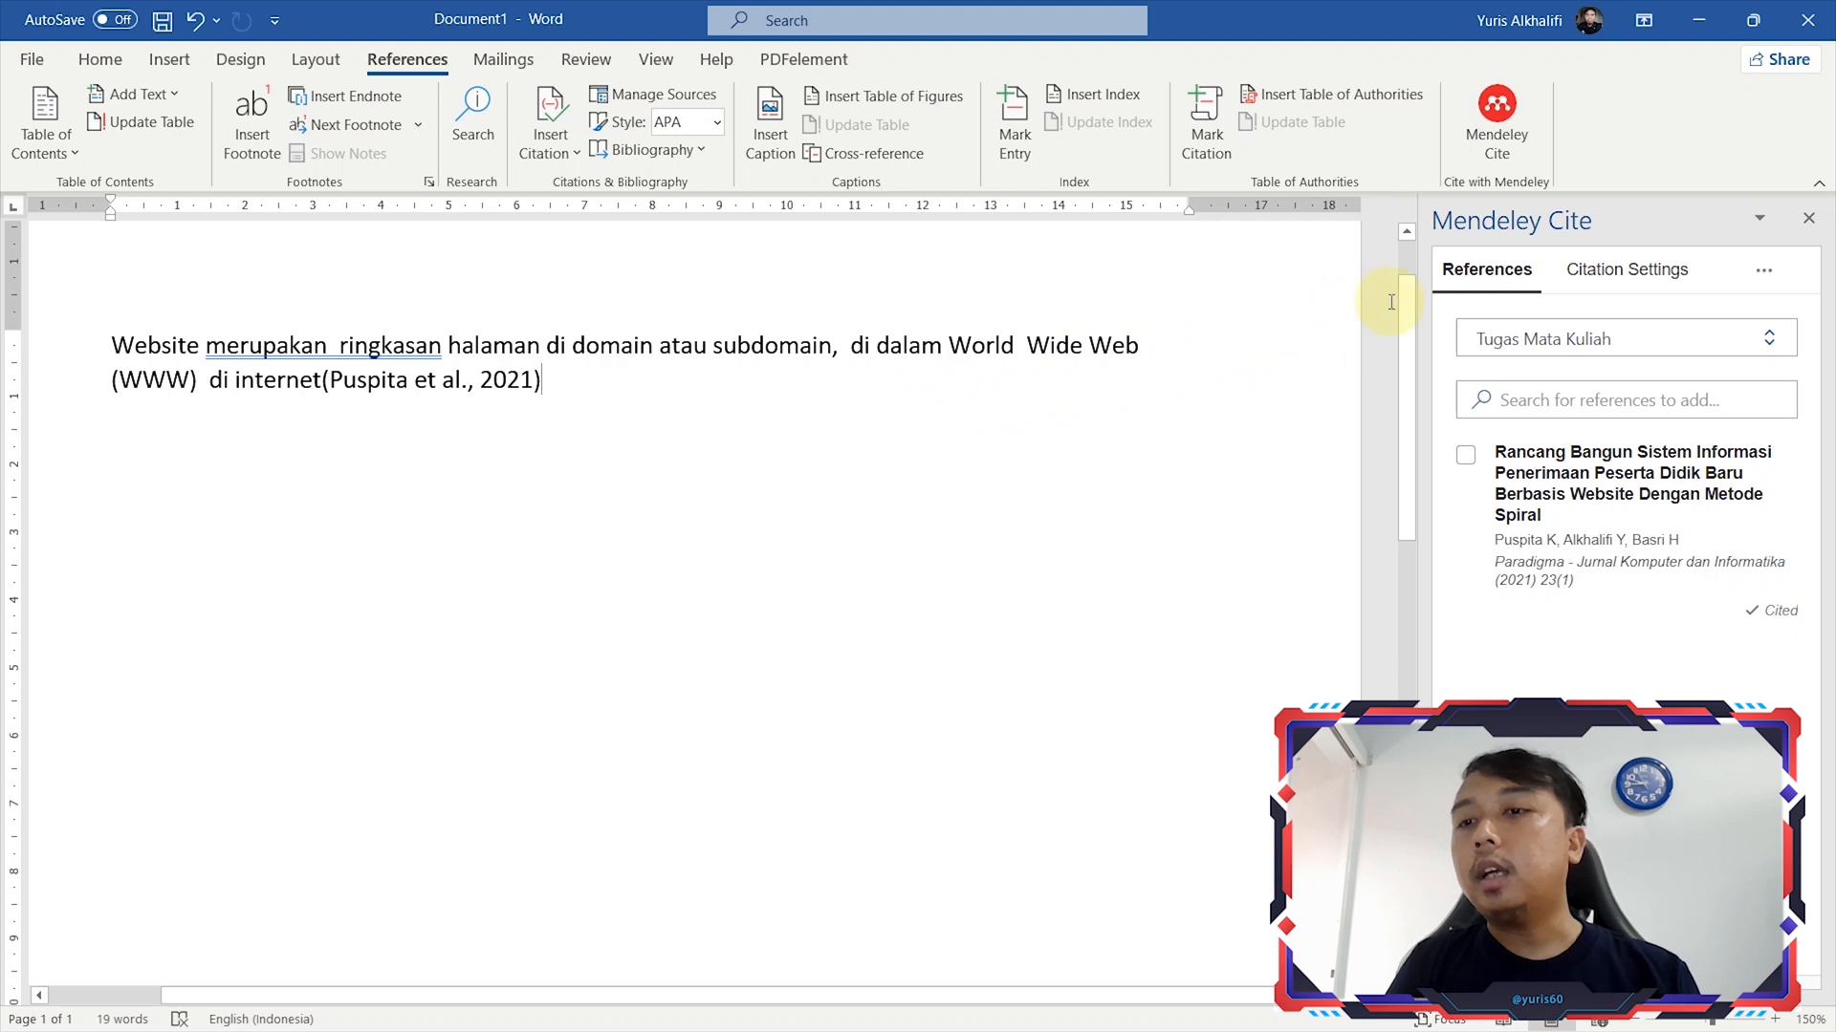
Change the document's Mendeley citation style to IEEE
click(1605, 273)
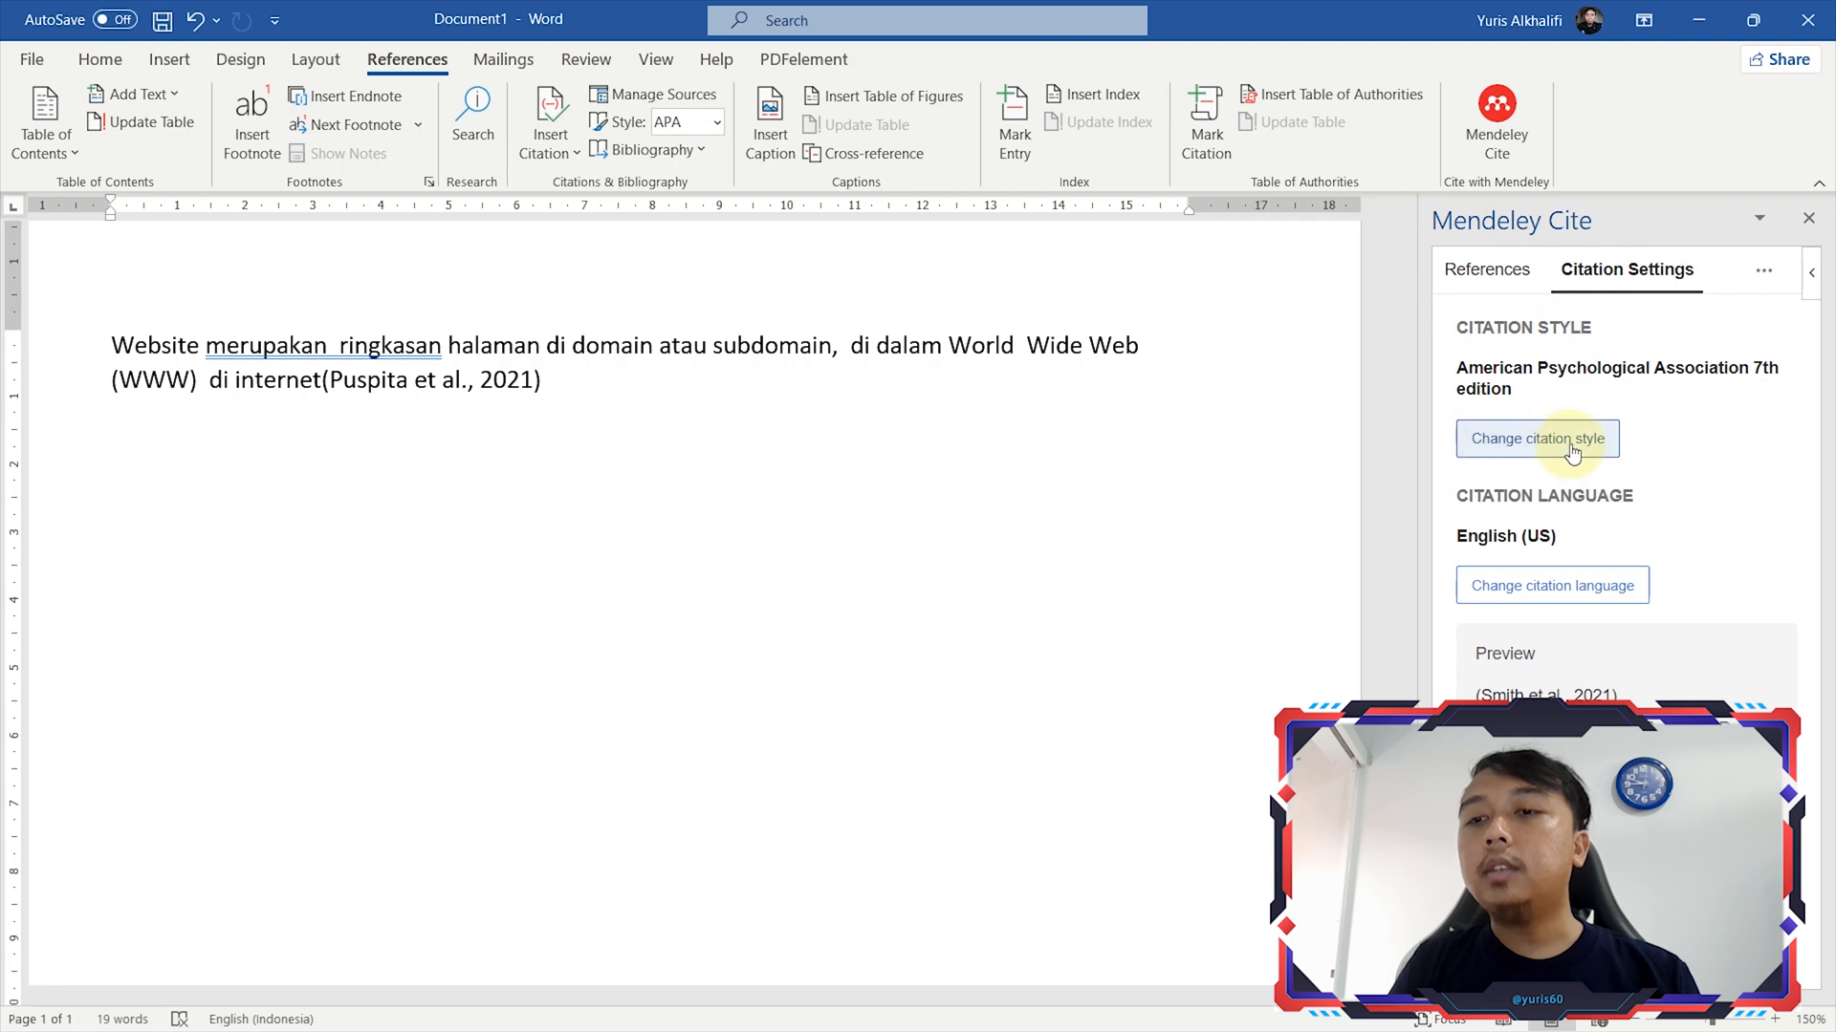
click(1537, 447)
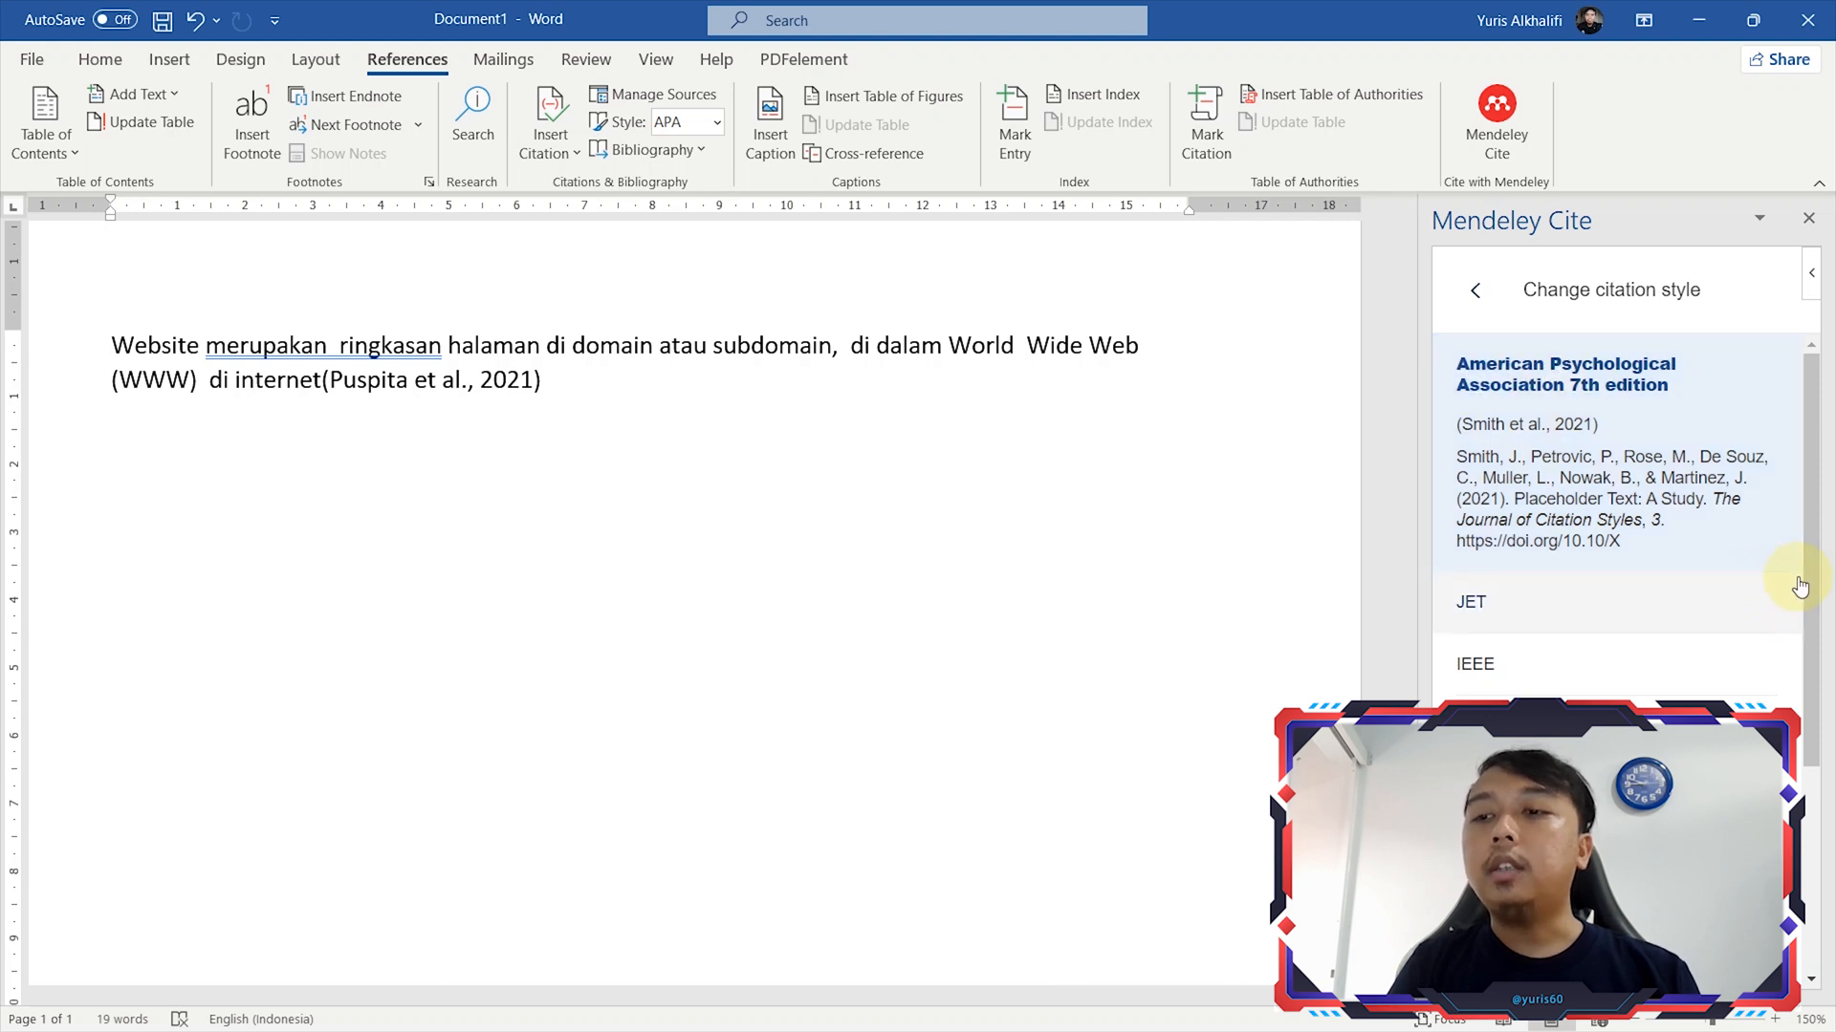
drag(1807, 586, 1810, 636)
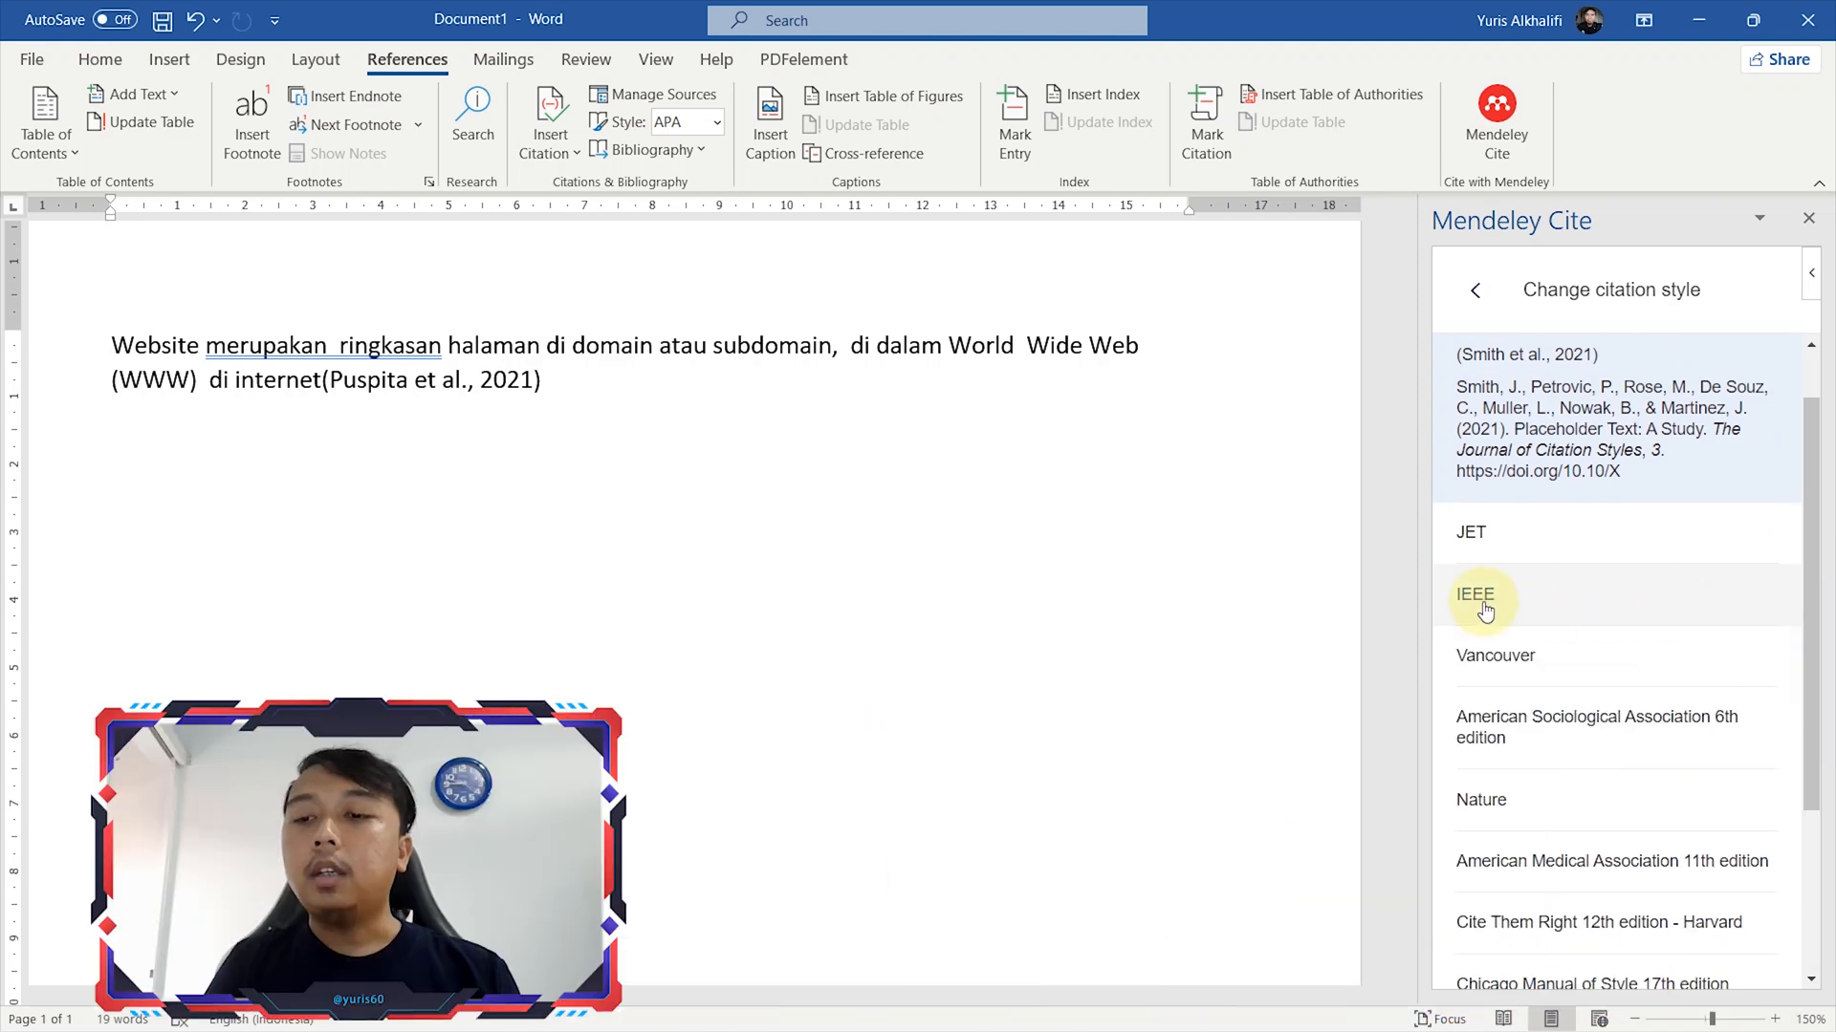
click(1484, 608)
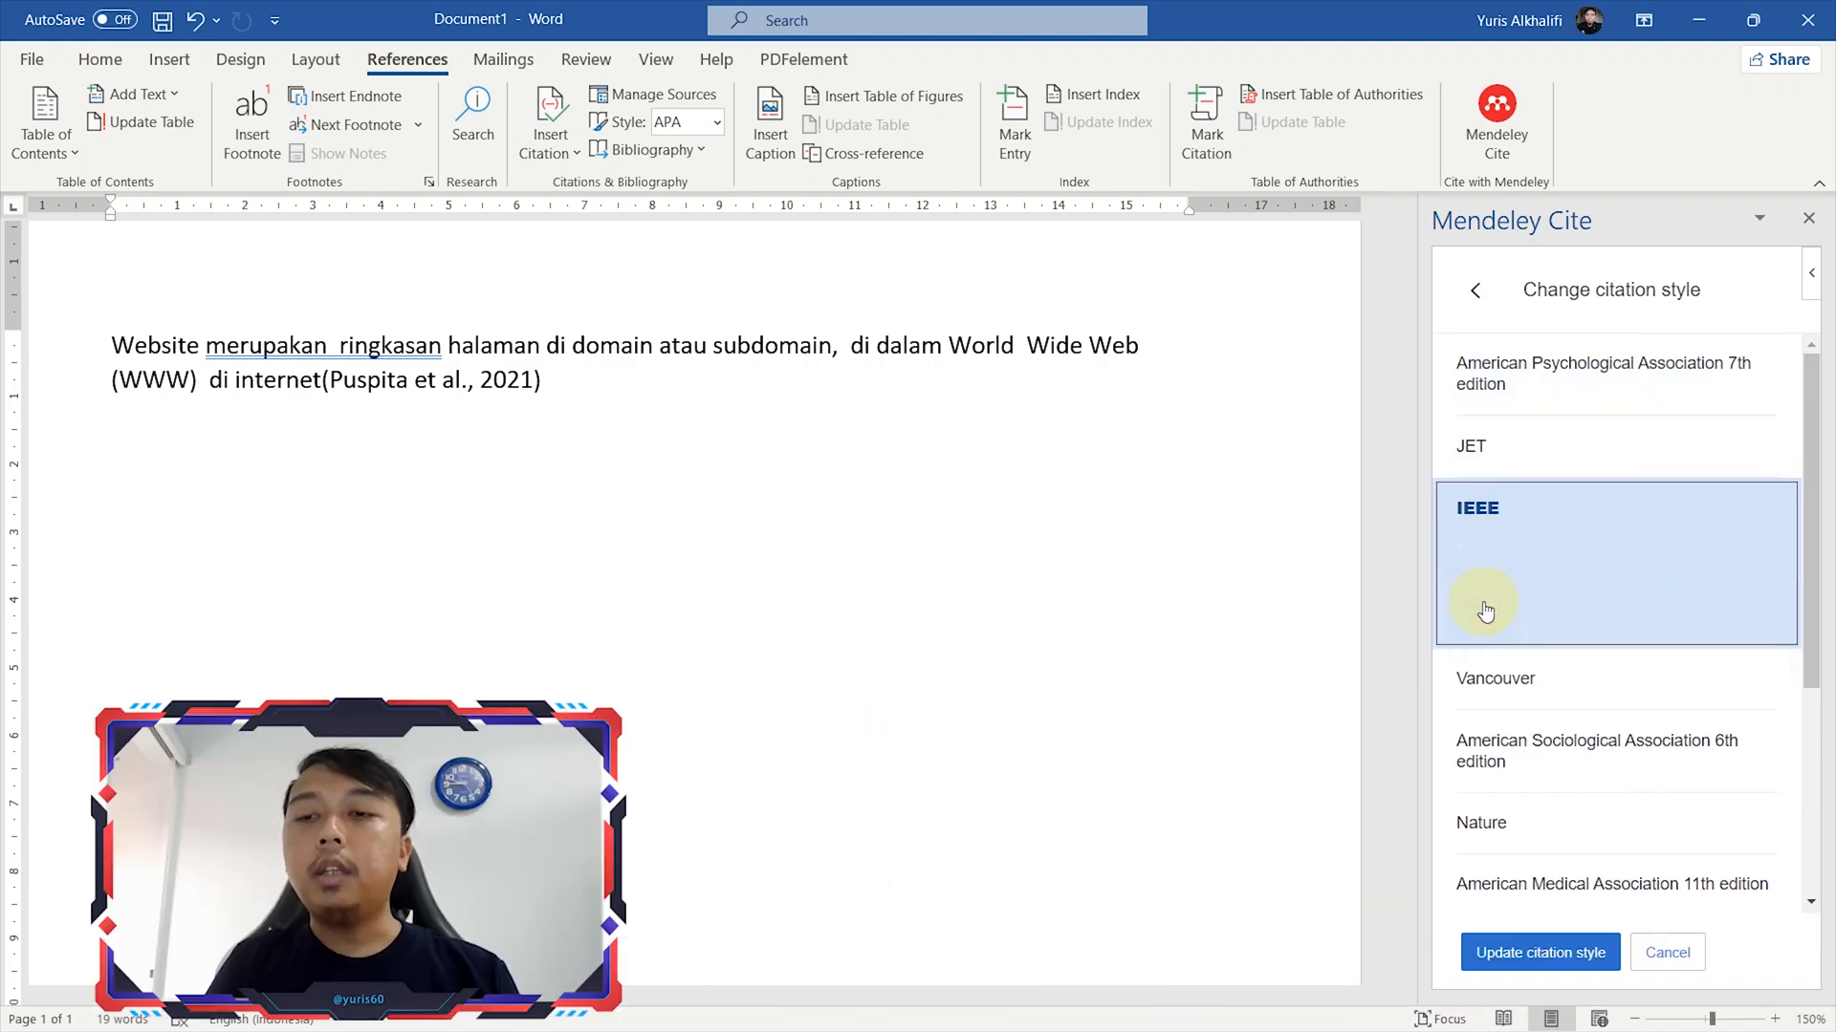
click(1590, 950)
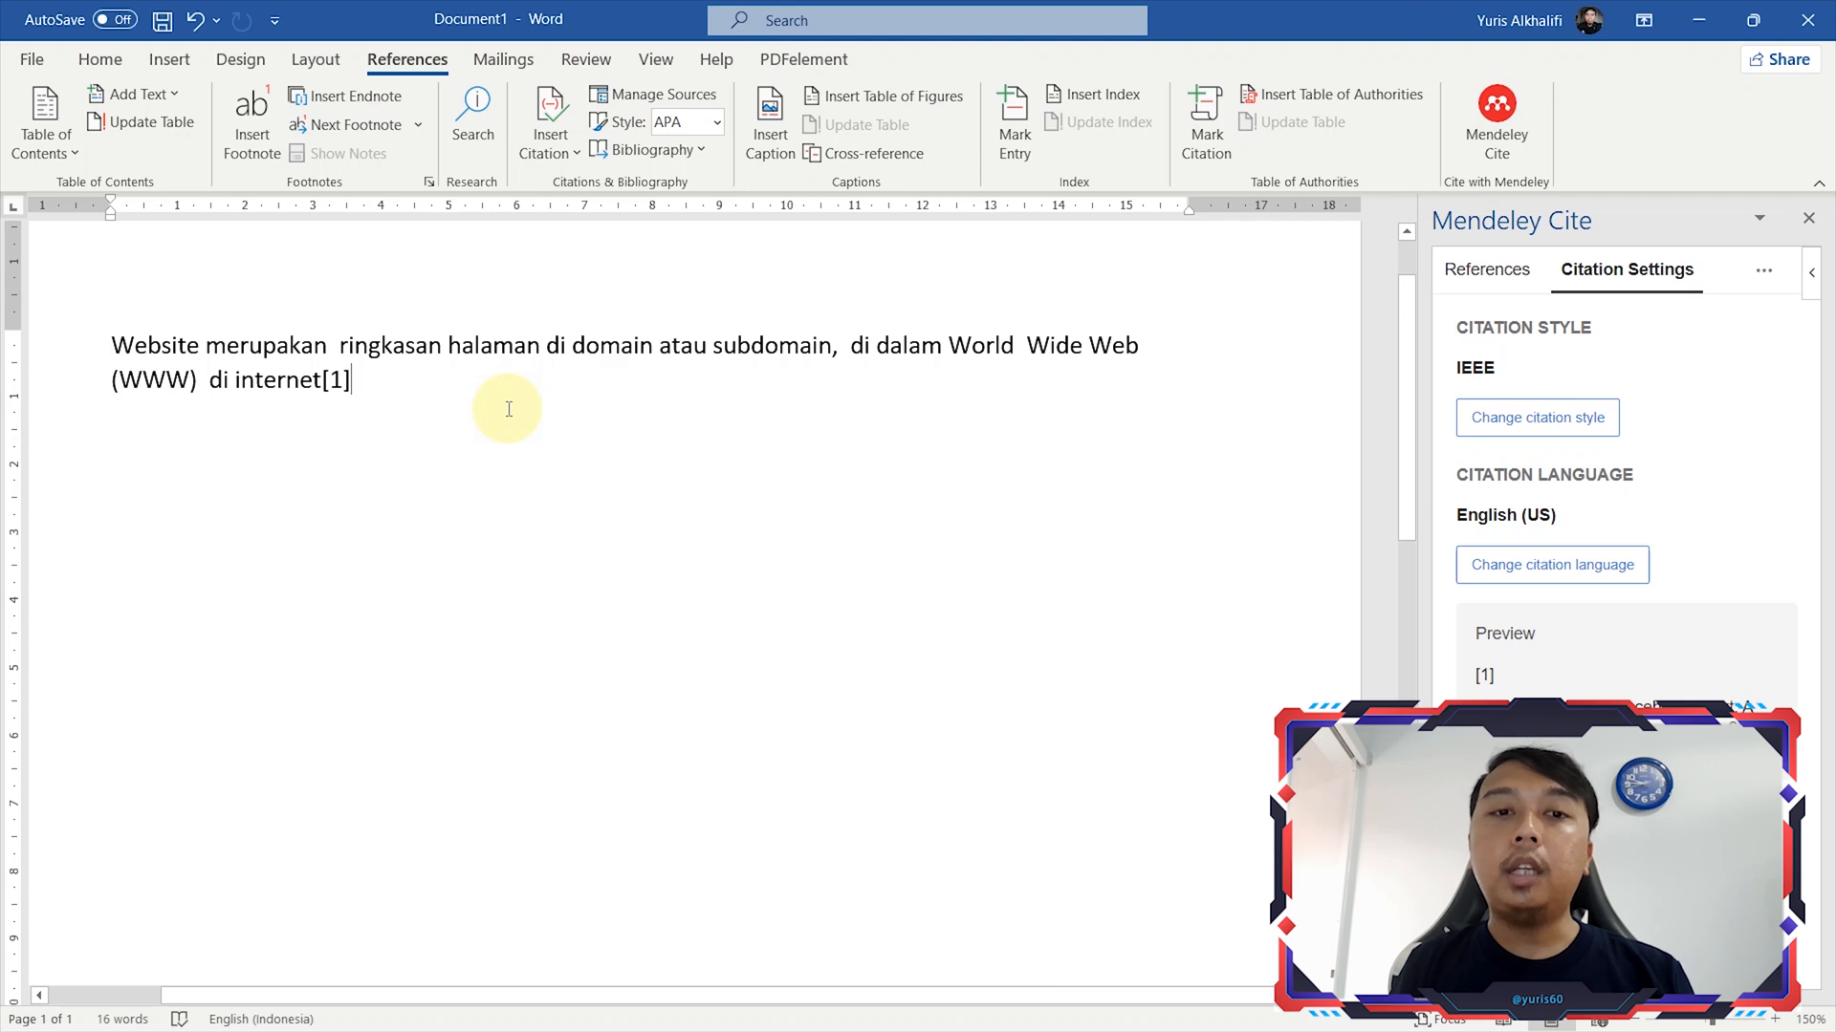
Look at the form for adding a custom citation style by URL and go back to the style list without adding one
click(1520, 416)
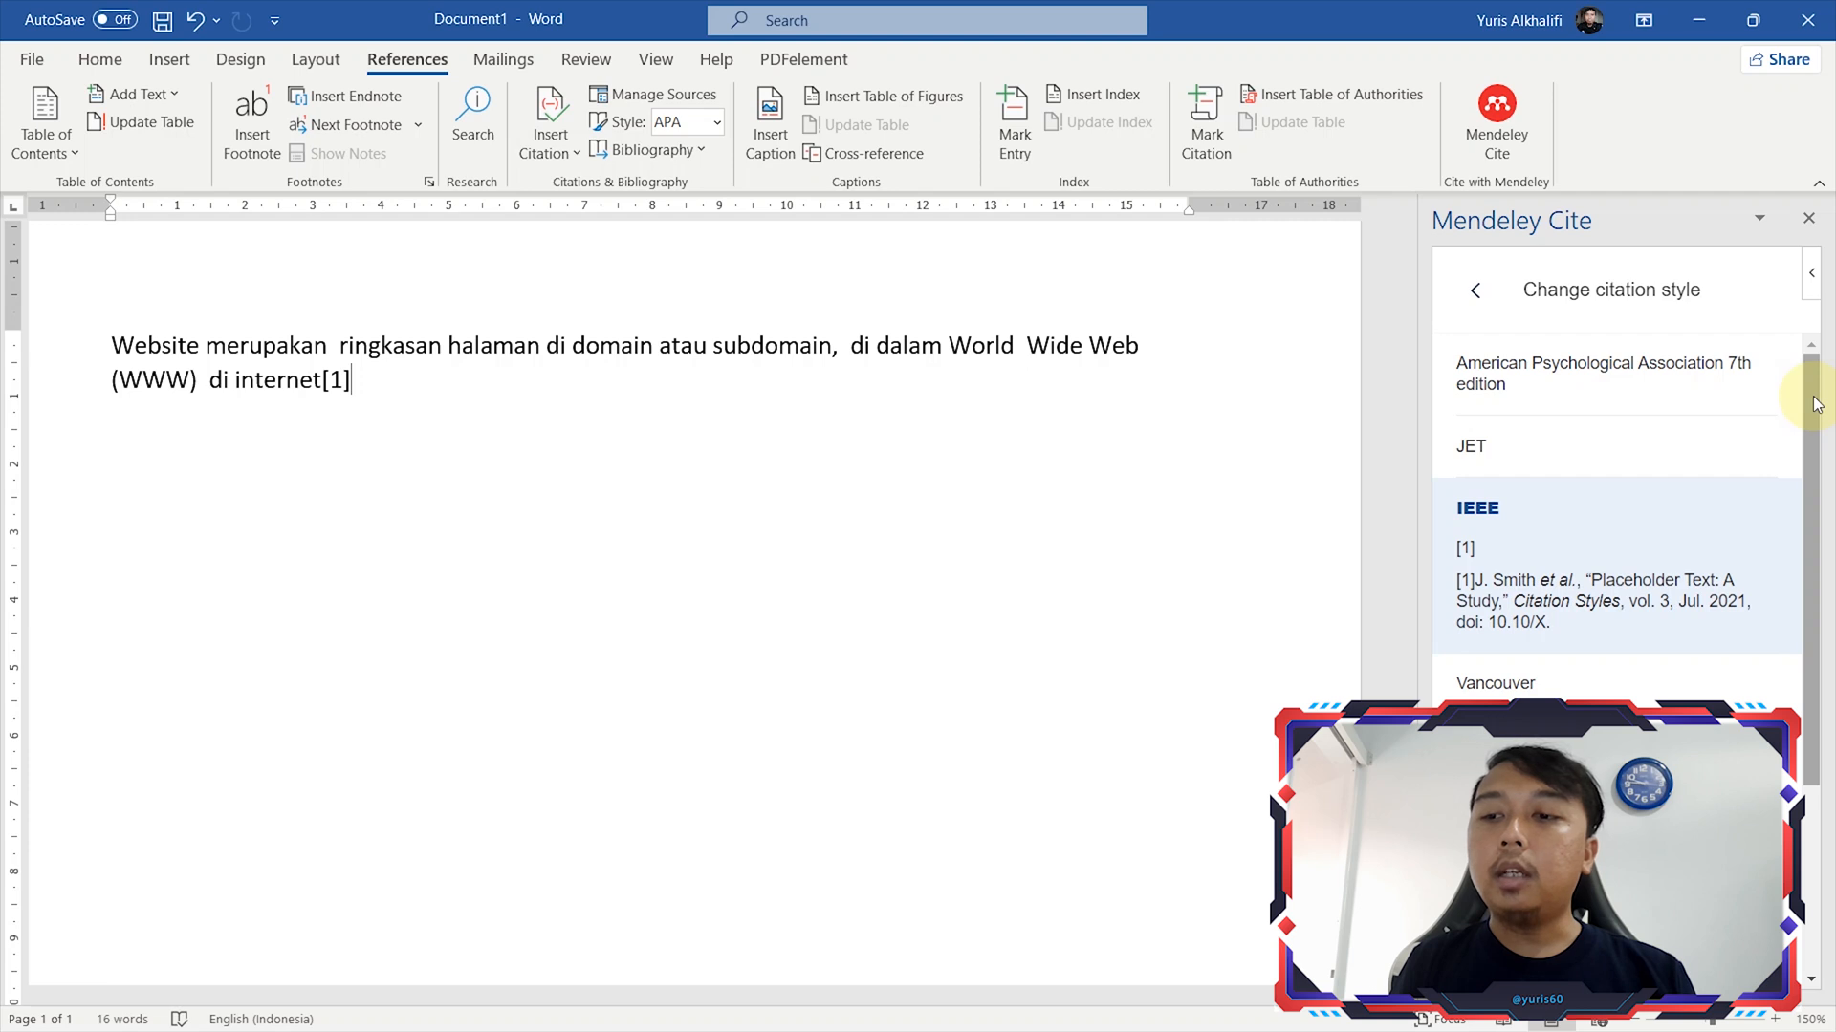
drag(1816, 404, 1820, 602)
click(1578, 963)
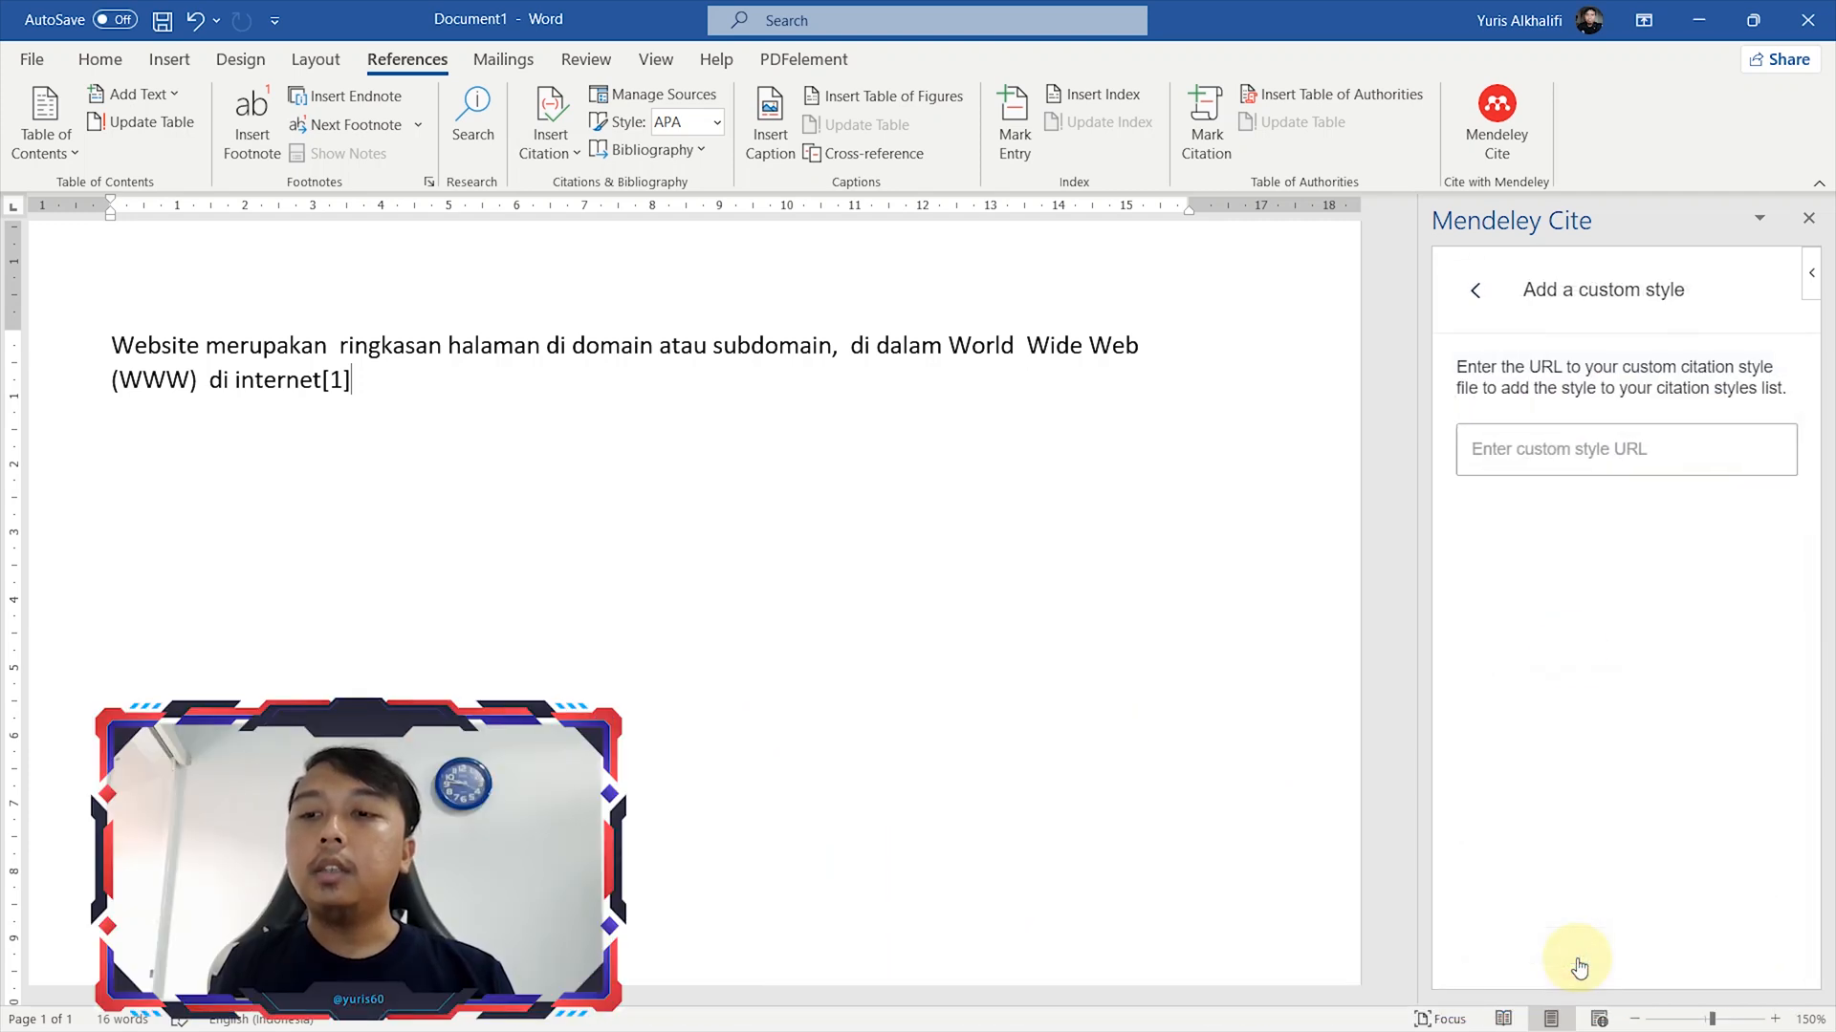
click(1585, 453)
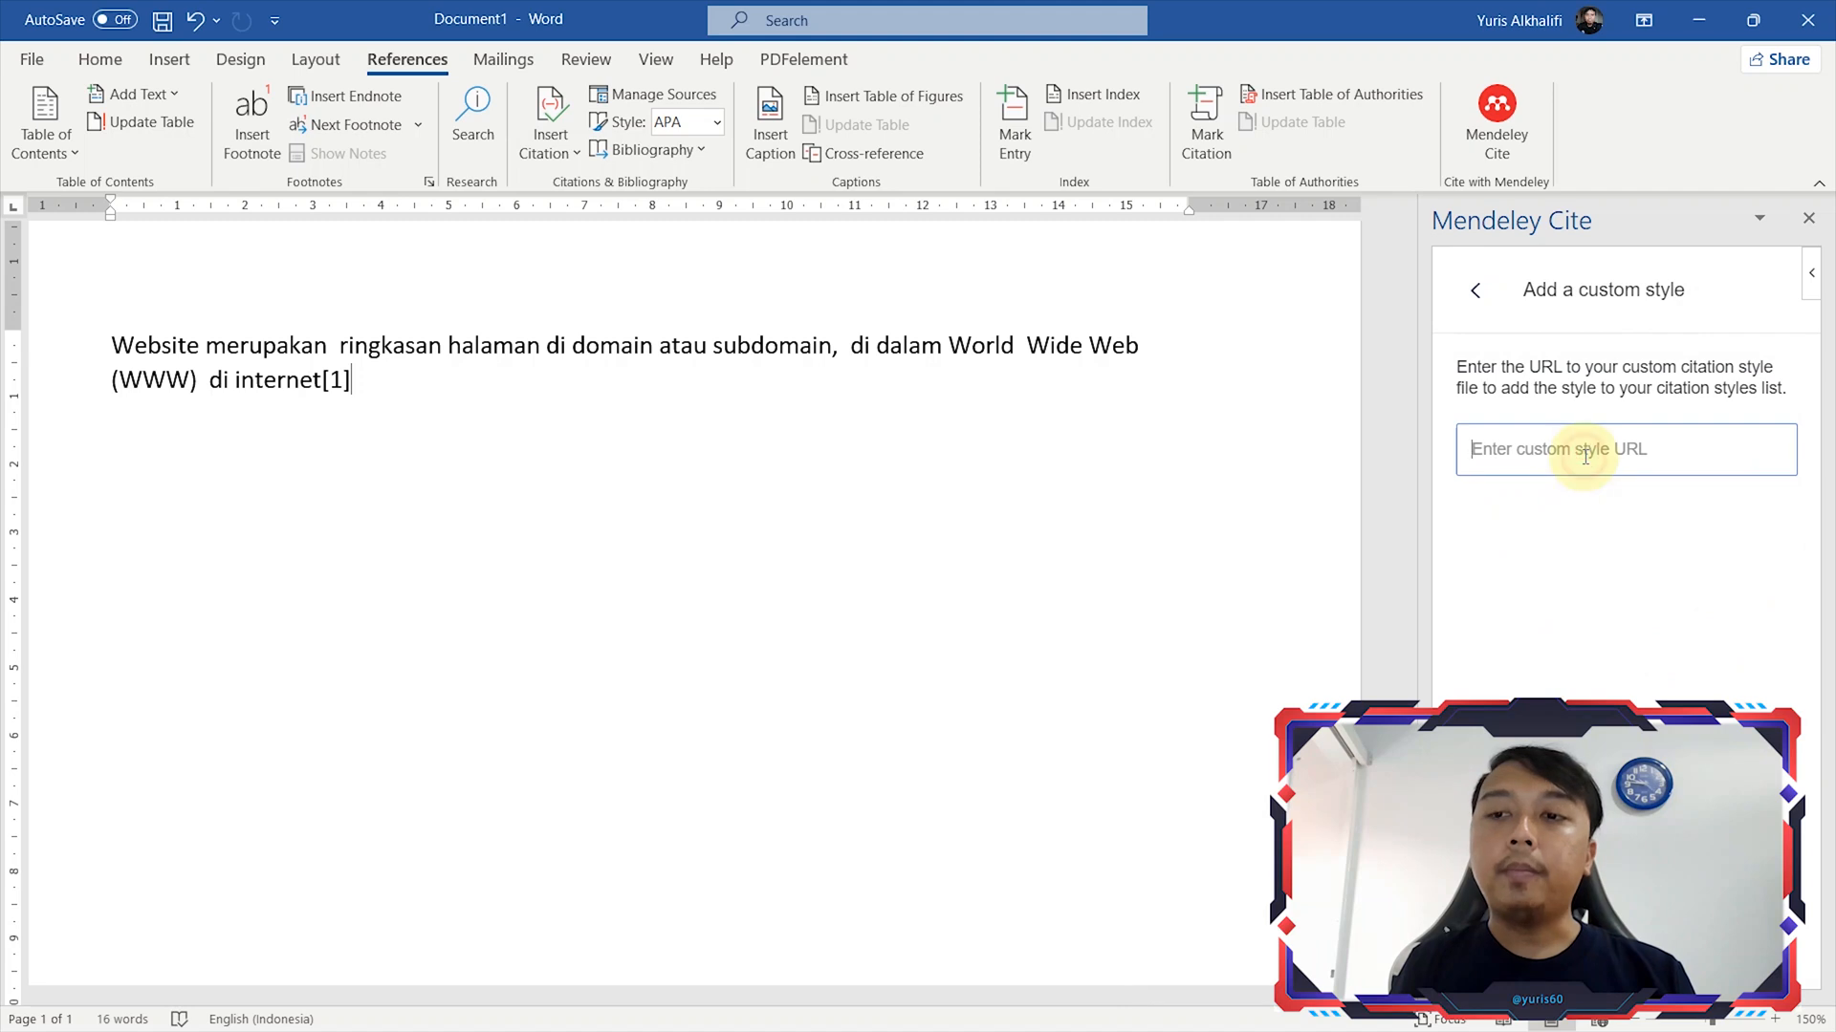
click(1475, 289)
Set the citation style back to American Psychological Association 7th edition
drag(1806, 572, 1812, 369)
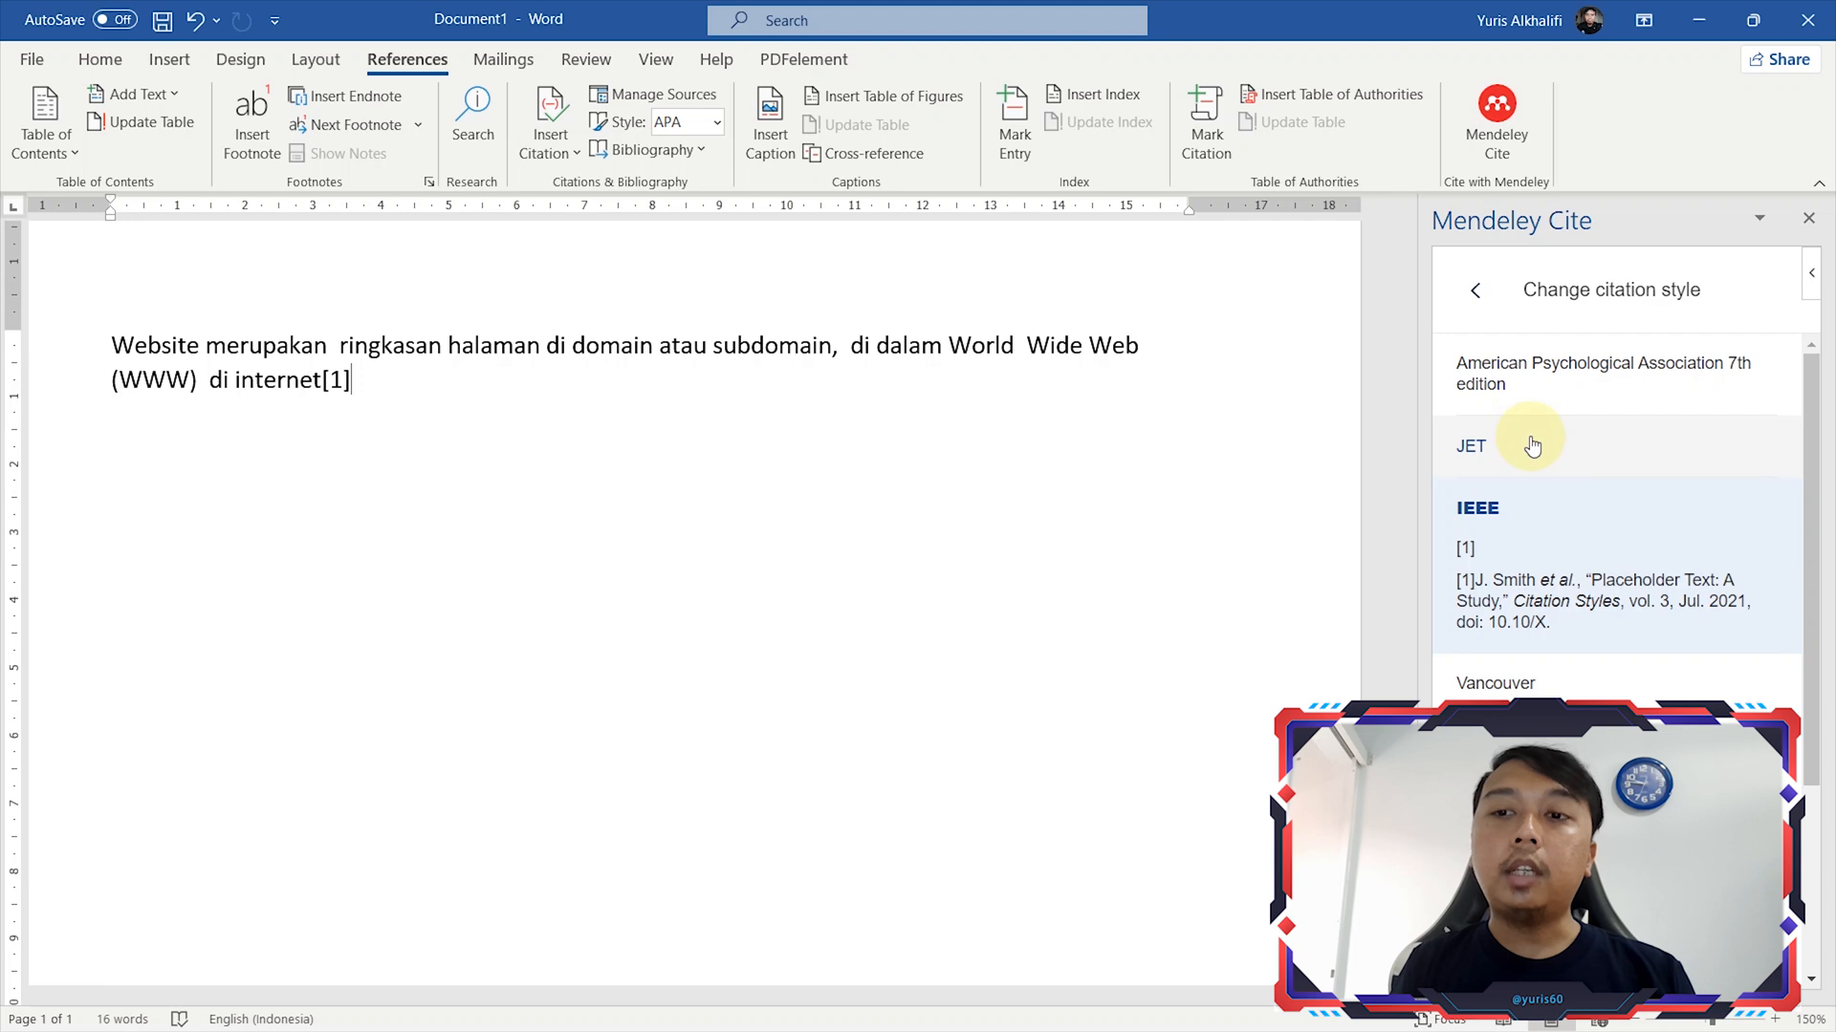
drag(1809, 550, 1805, 480)
click(1619, 369)
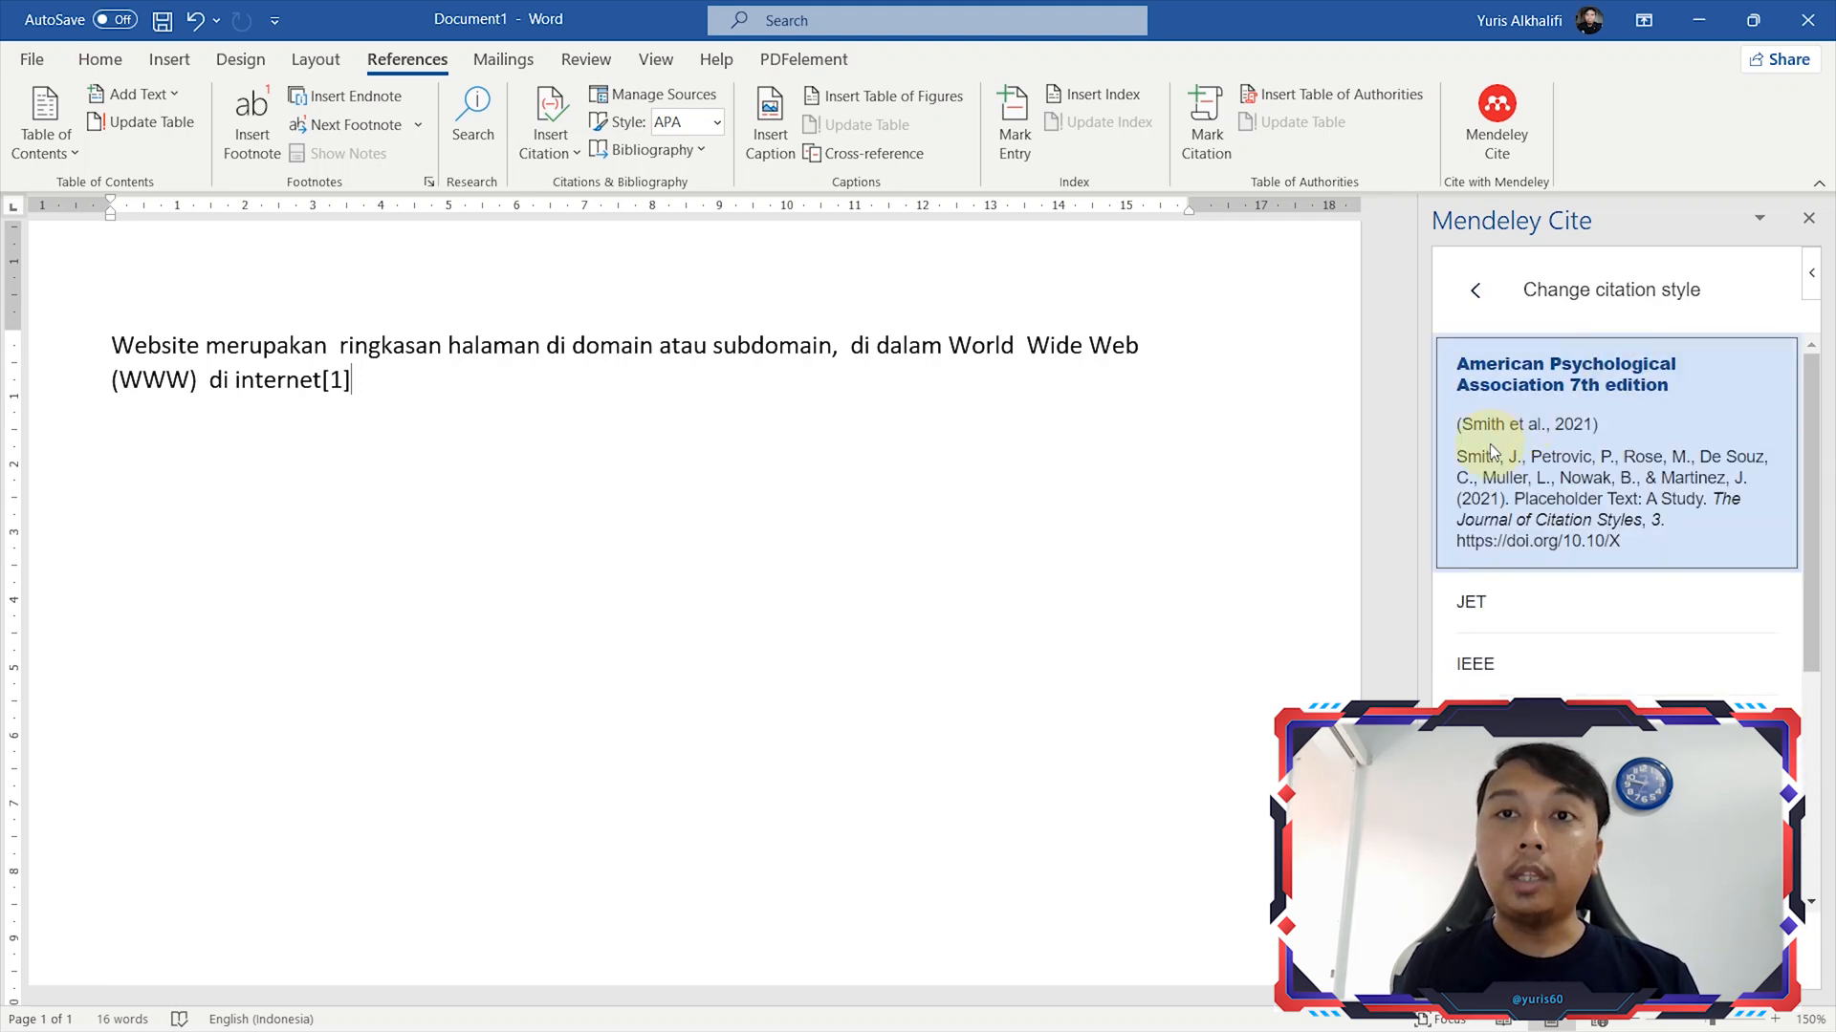
click(1476, 290)
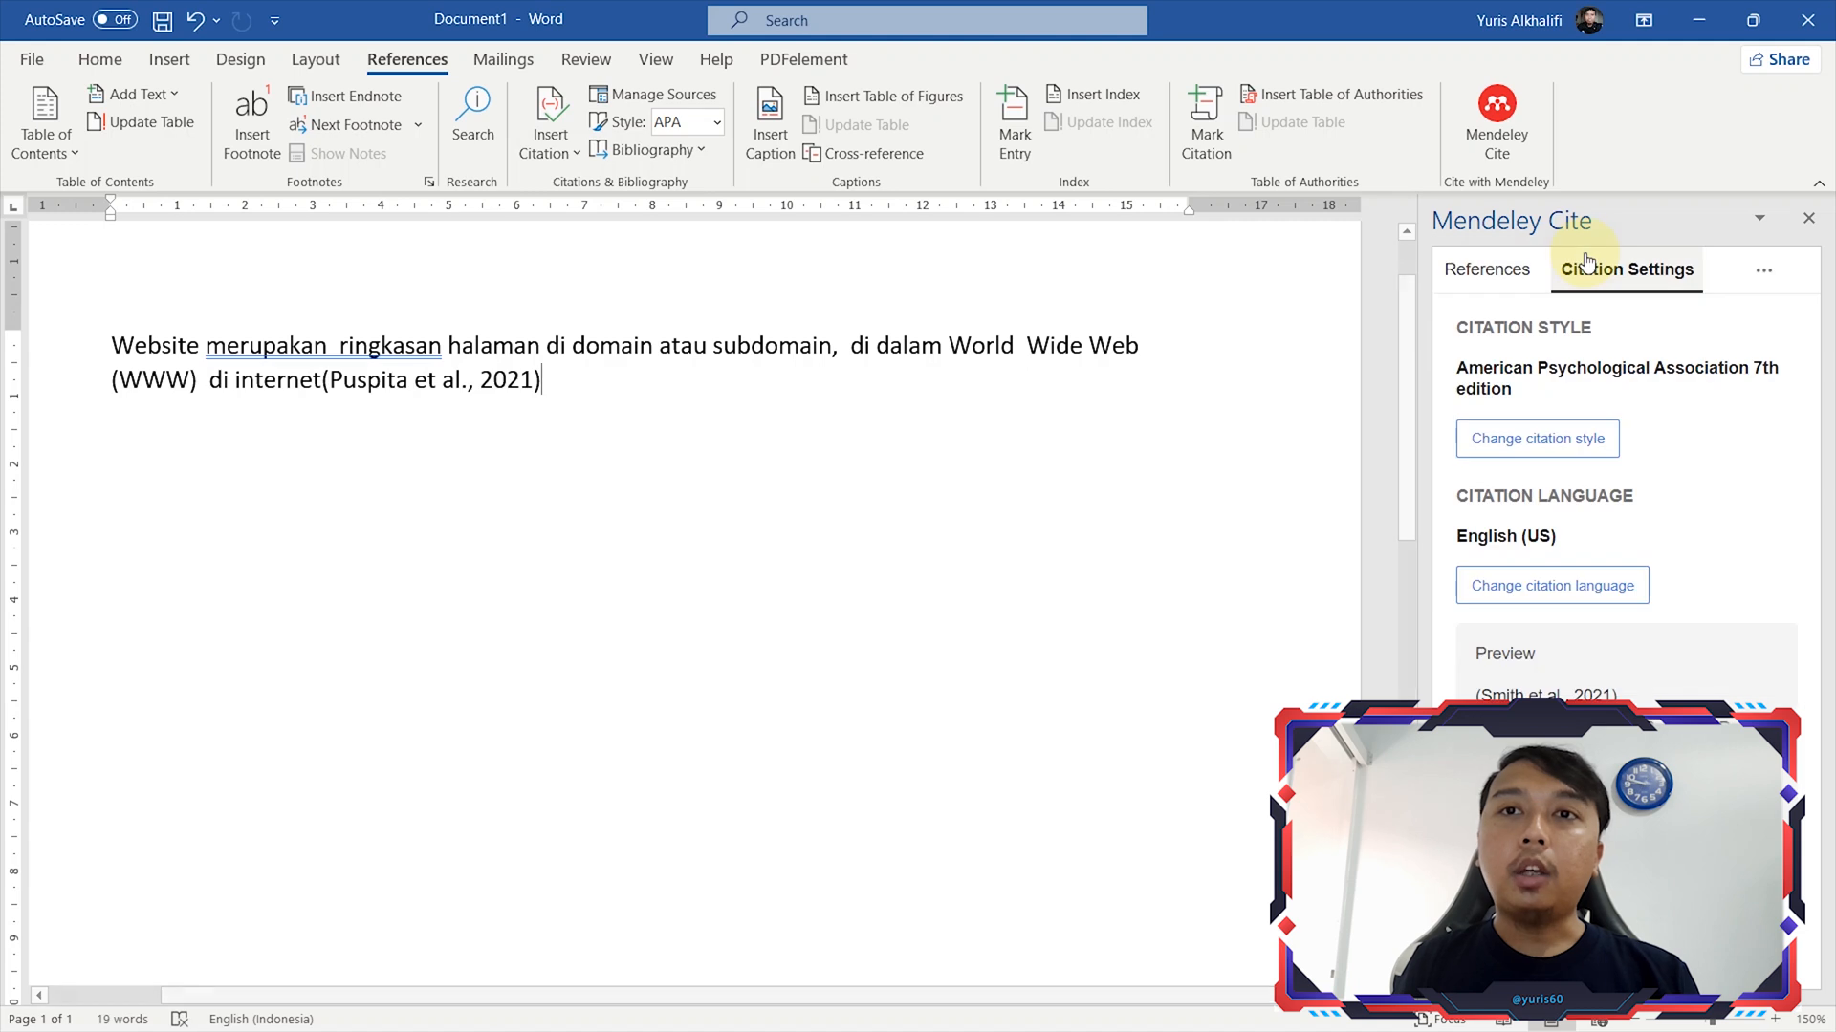
Insert the Mendeley bibliography on an empty line below the cited sentence
click(1487, 272)
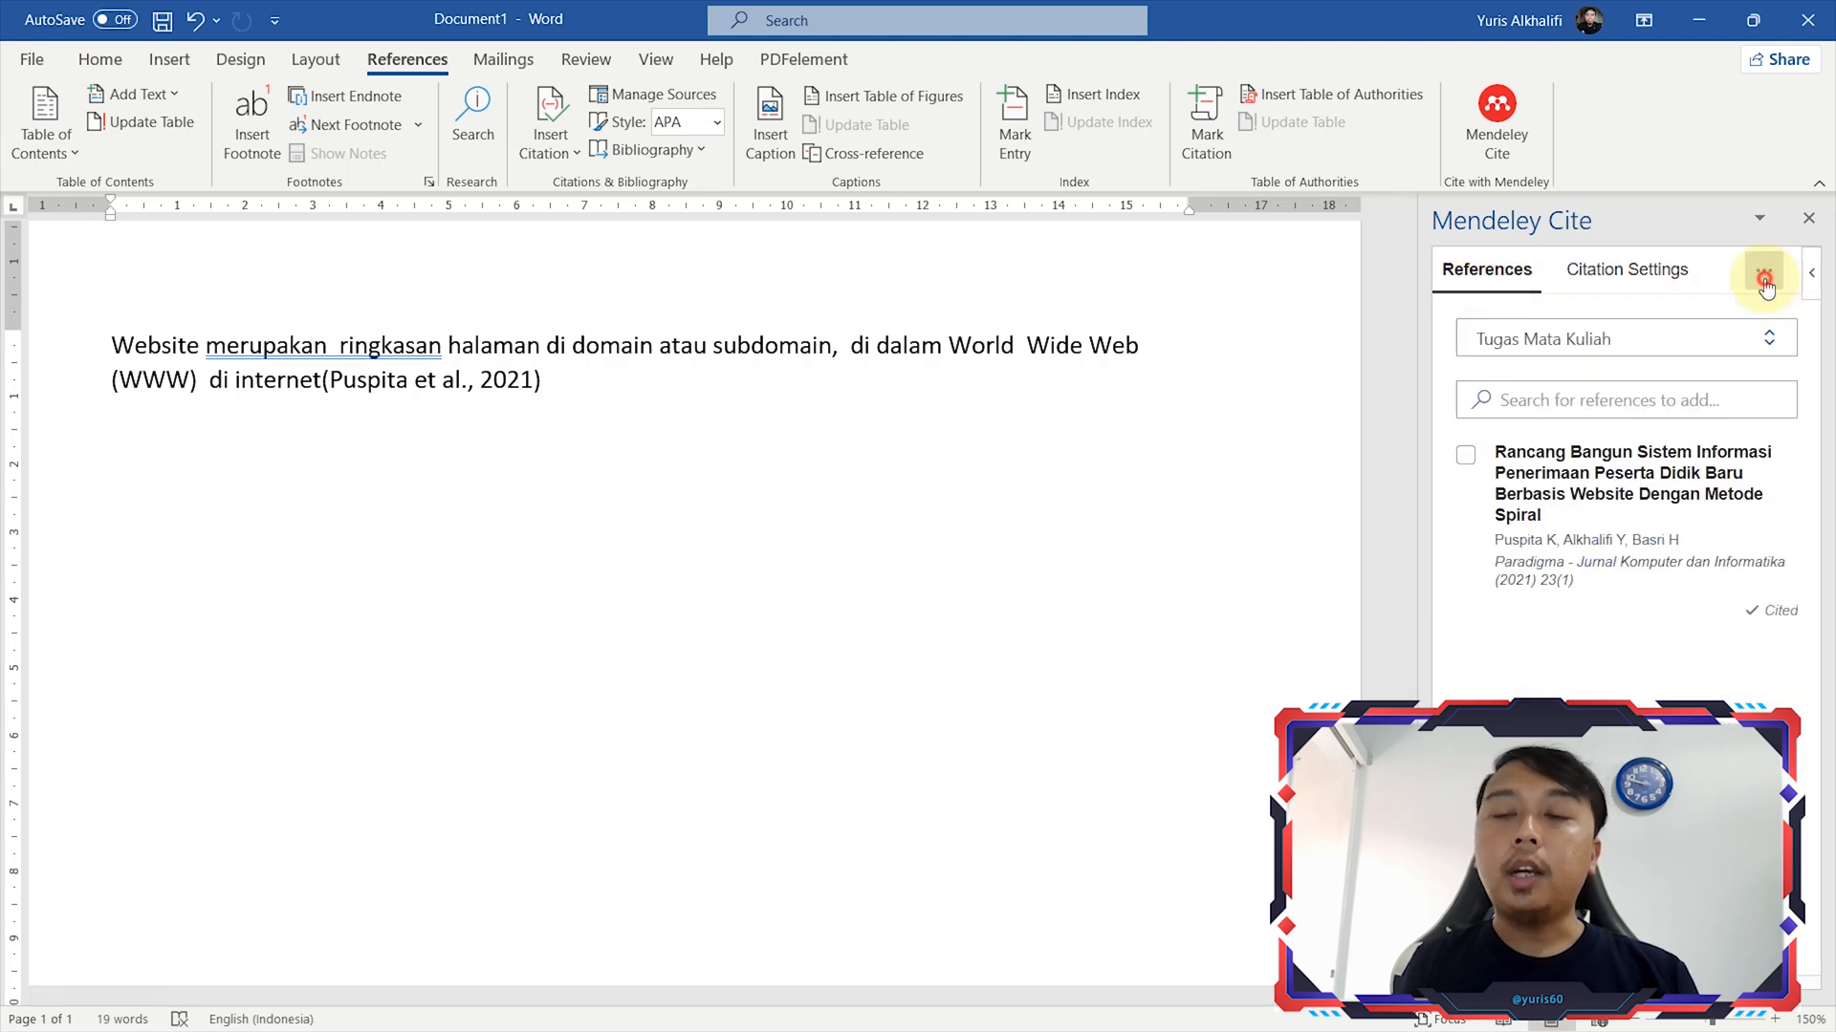
click(1625, 272)
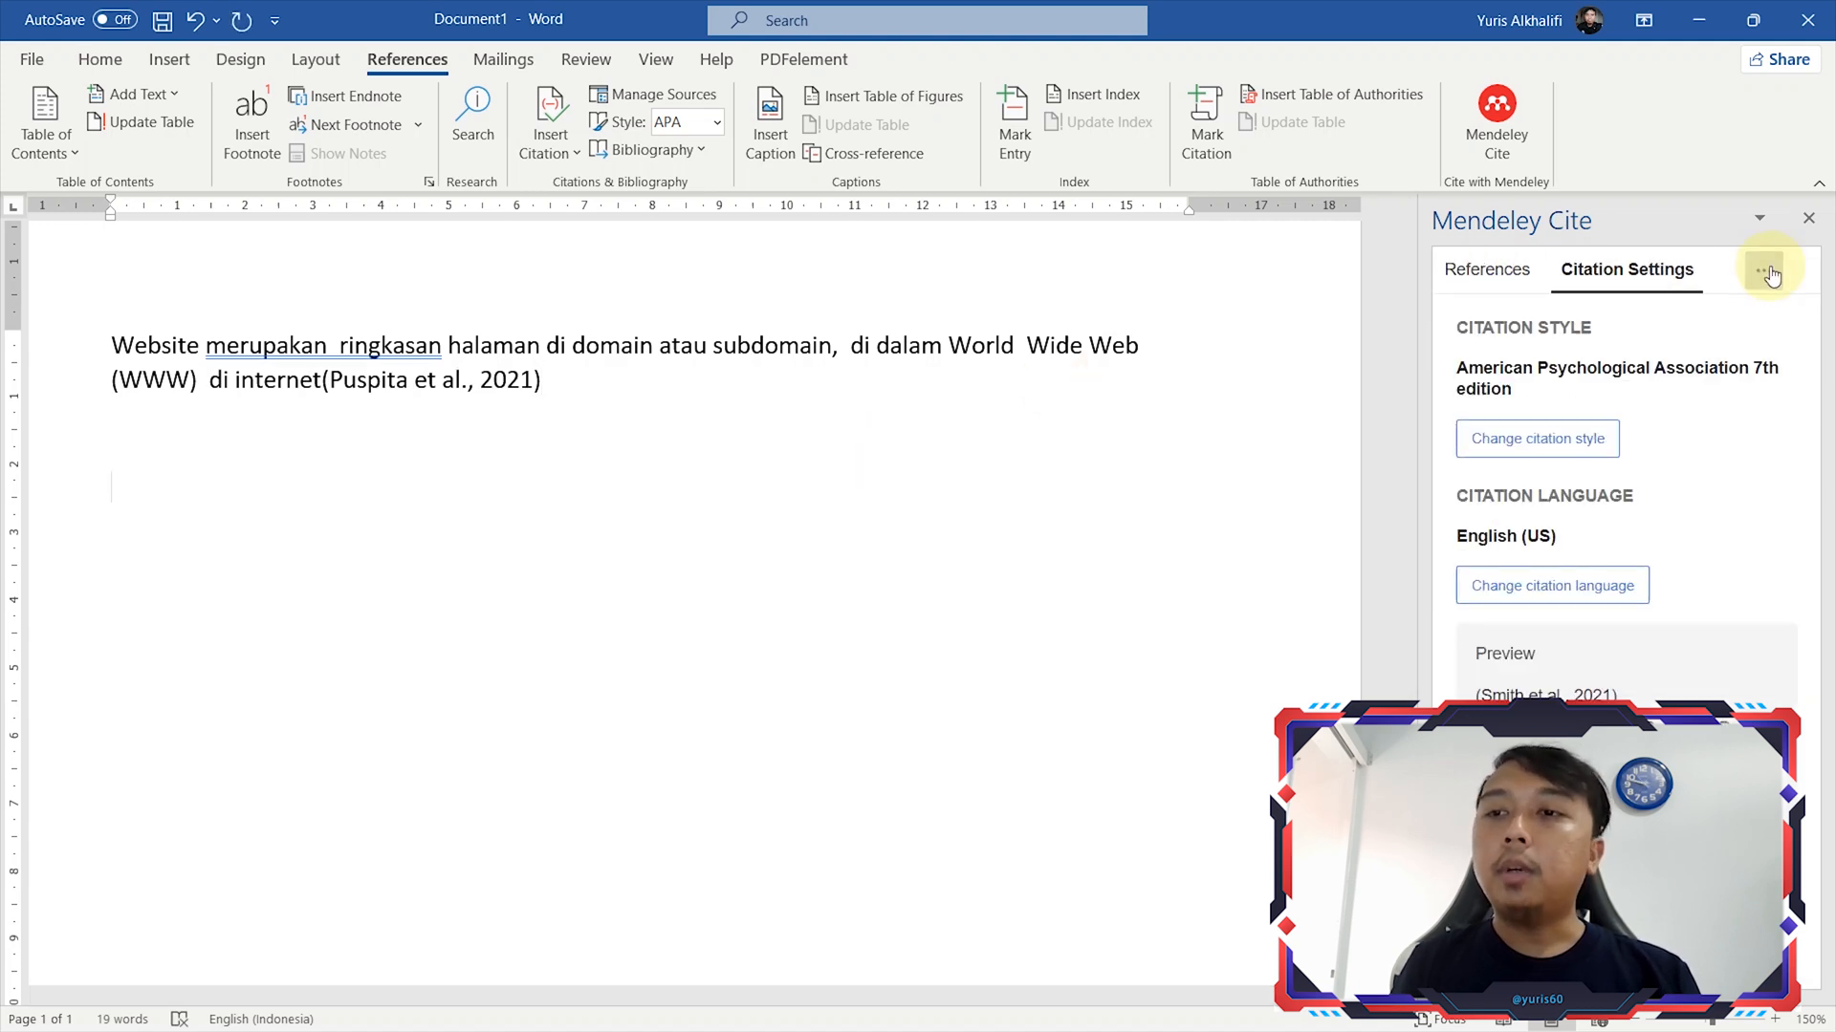
click(1764, 285)
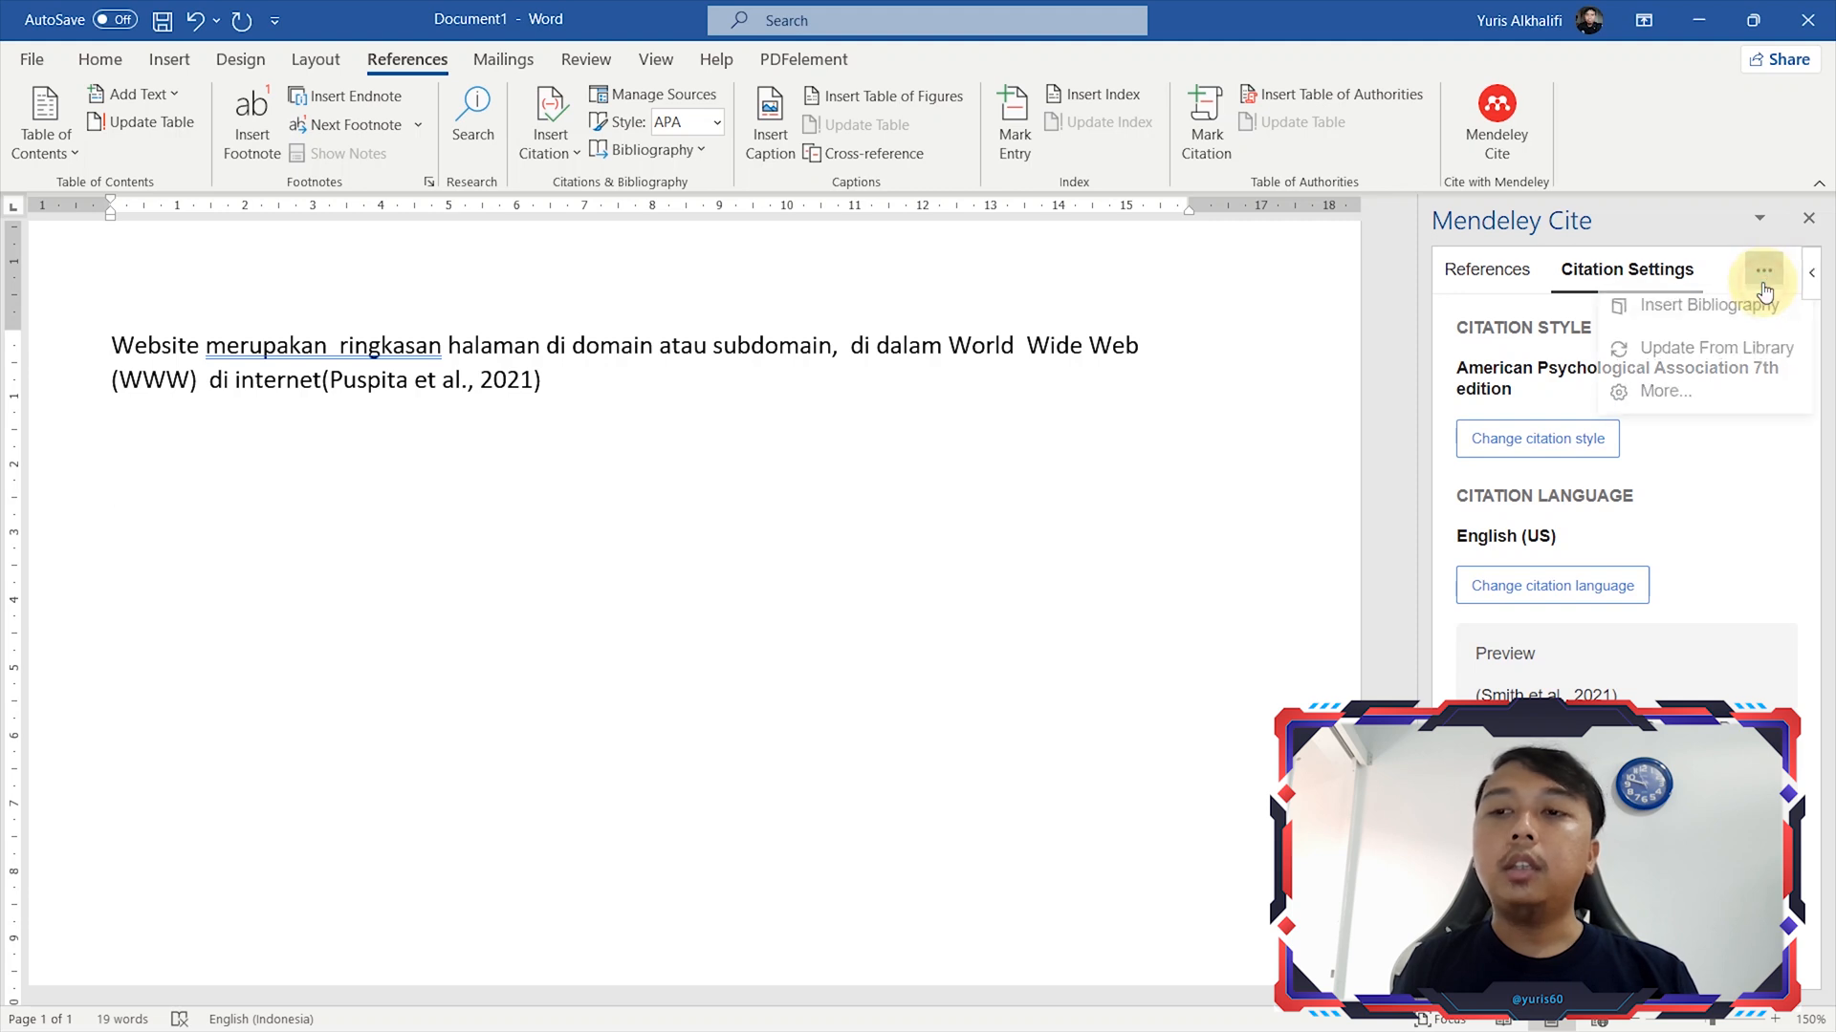
click(1693, 315)
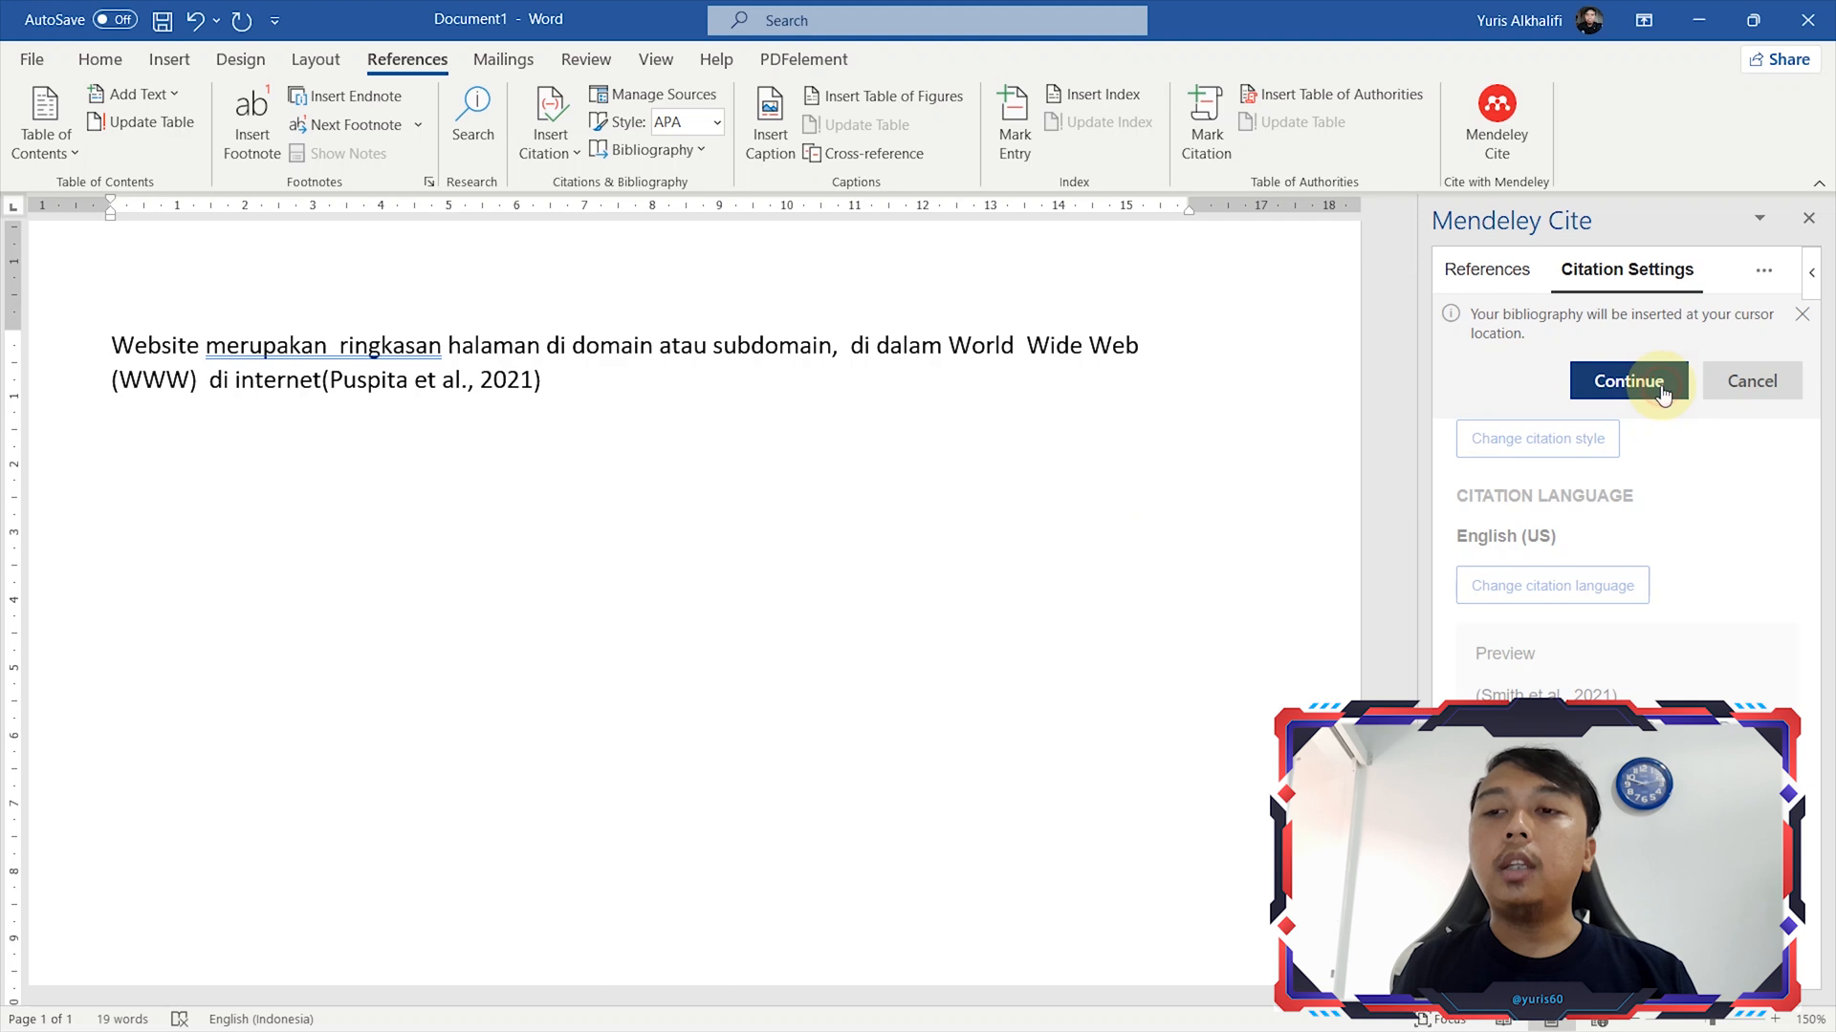
click(1661, 384)
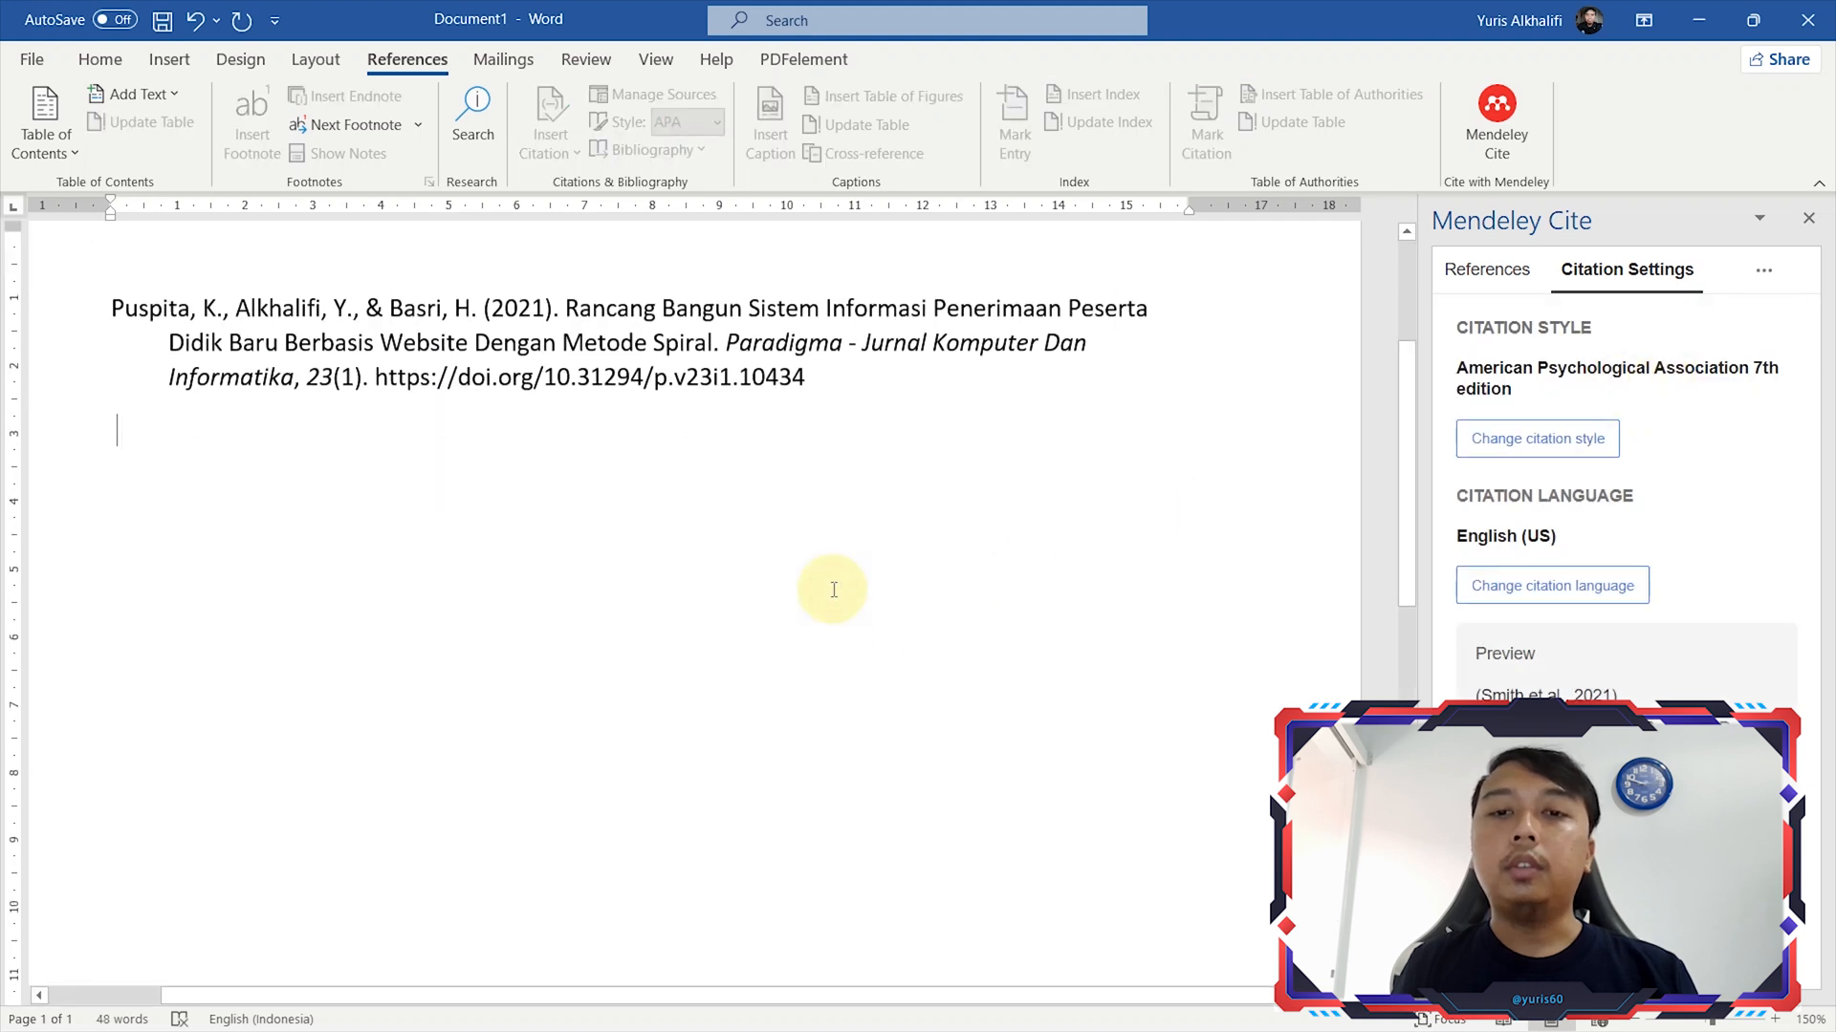
Format the whole inserted bibliography in Times New Roman at 12 pt, then deselect it
click(102, 516)
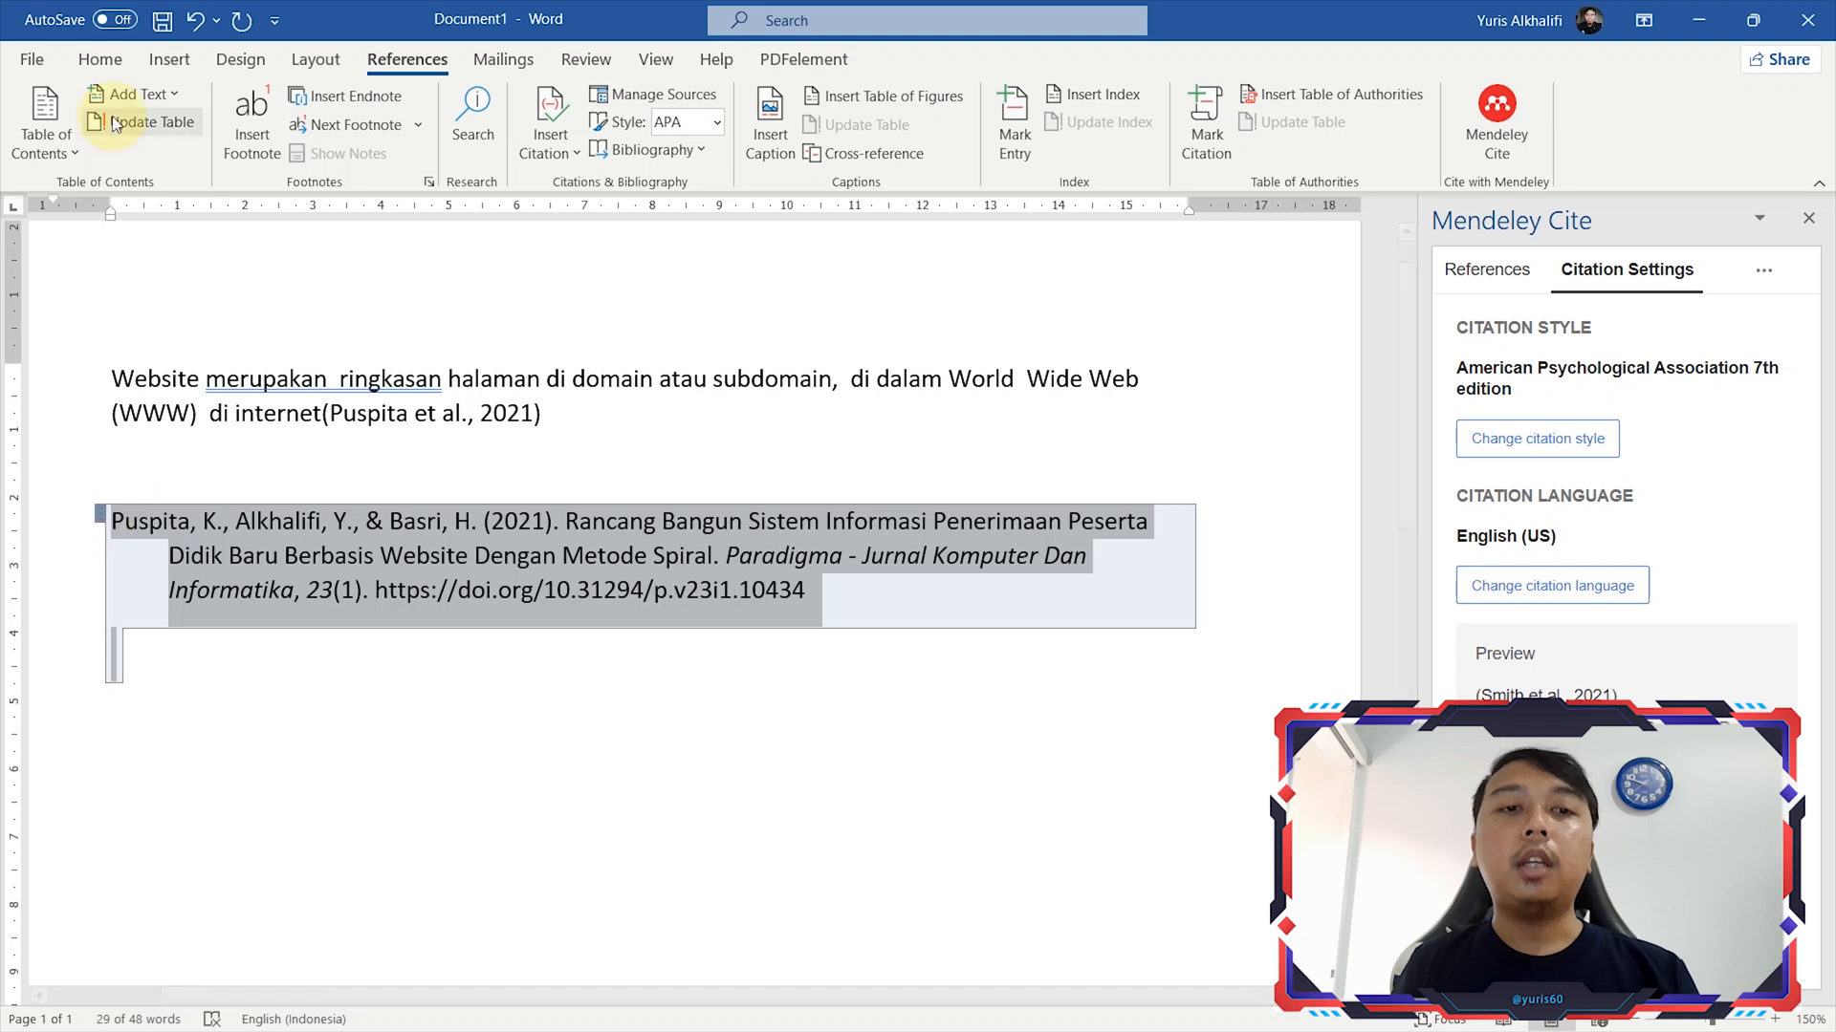
click(98, 60)
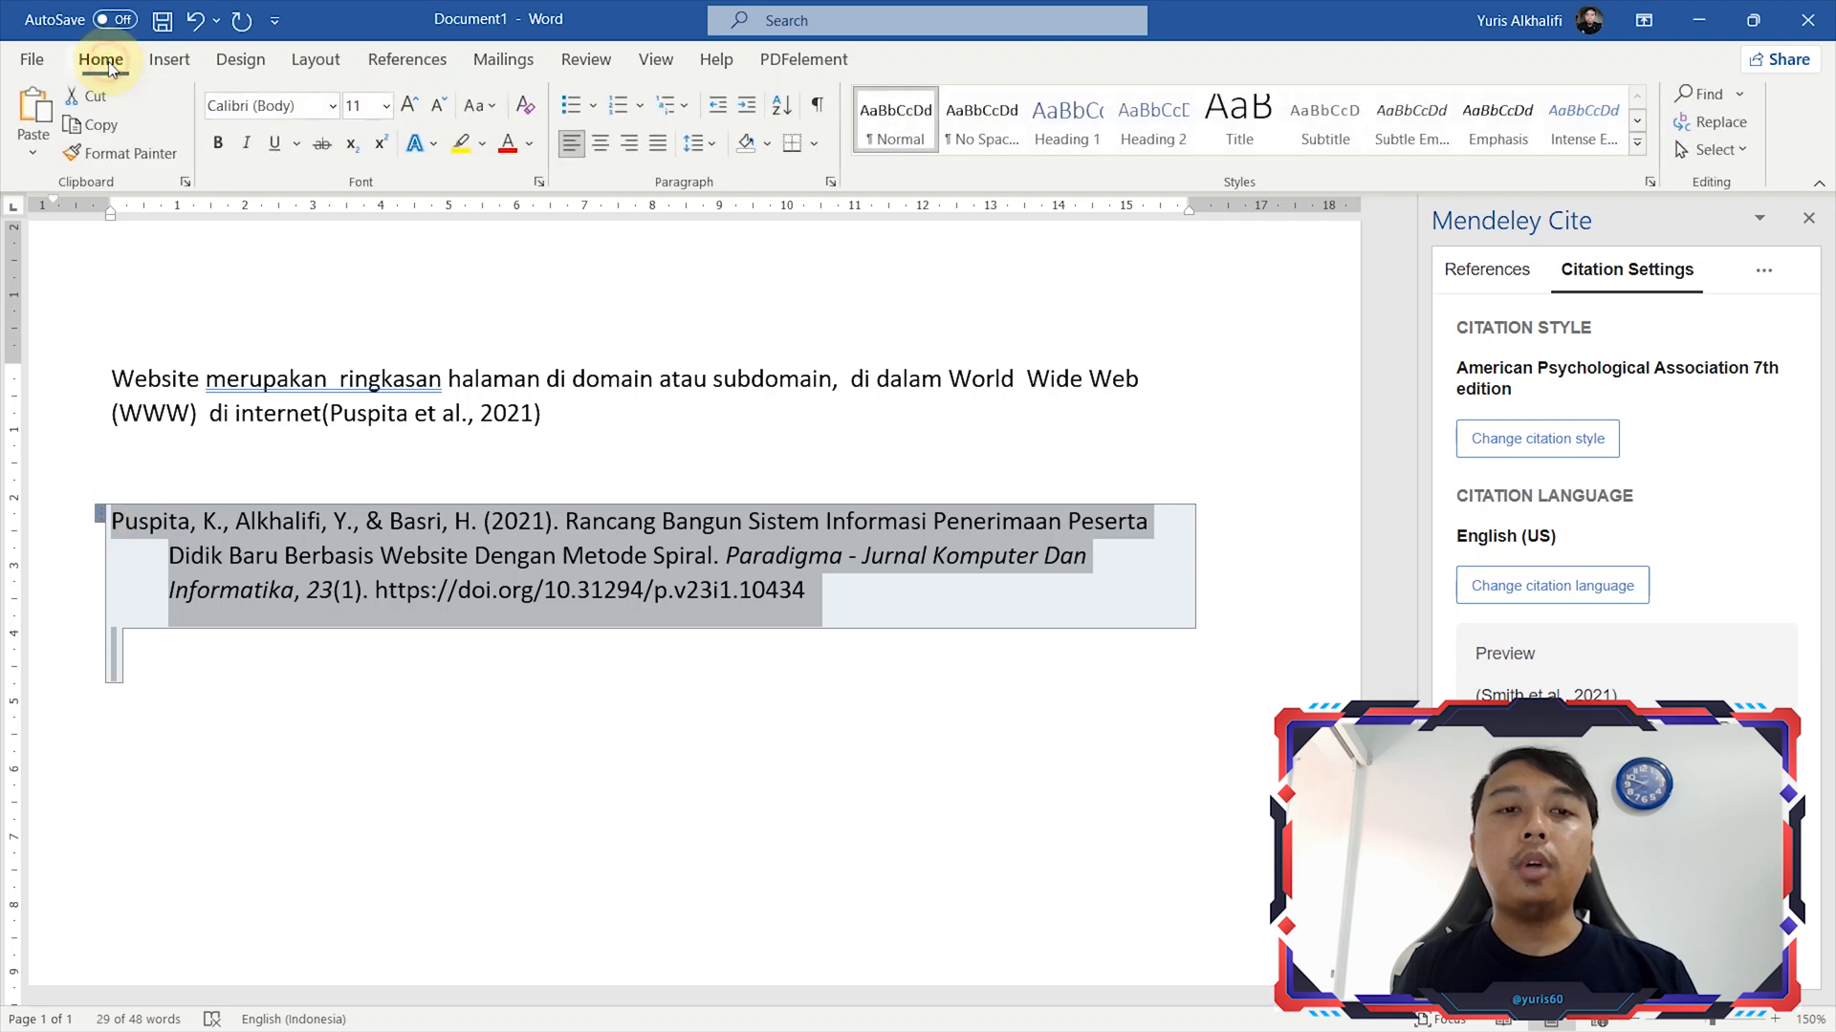
click(287, 105)
text(Times New Roman)
key(Return)
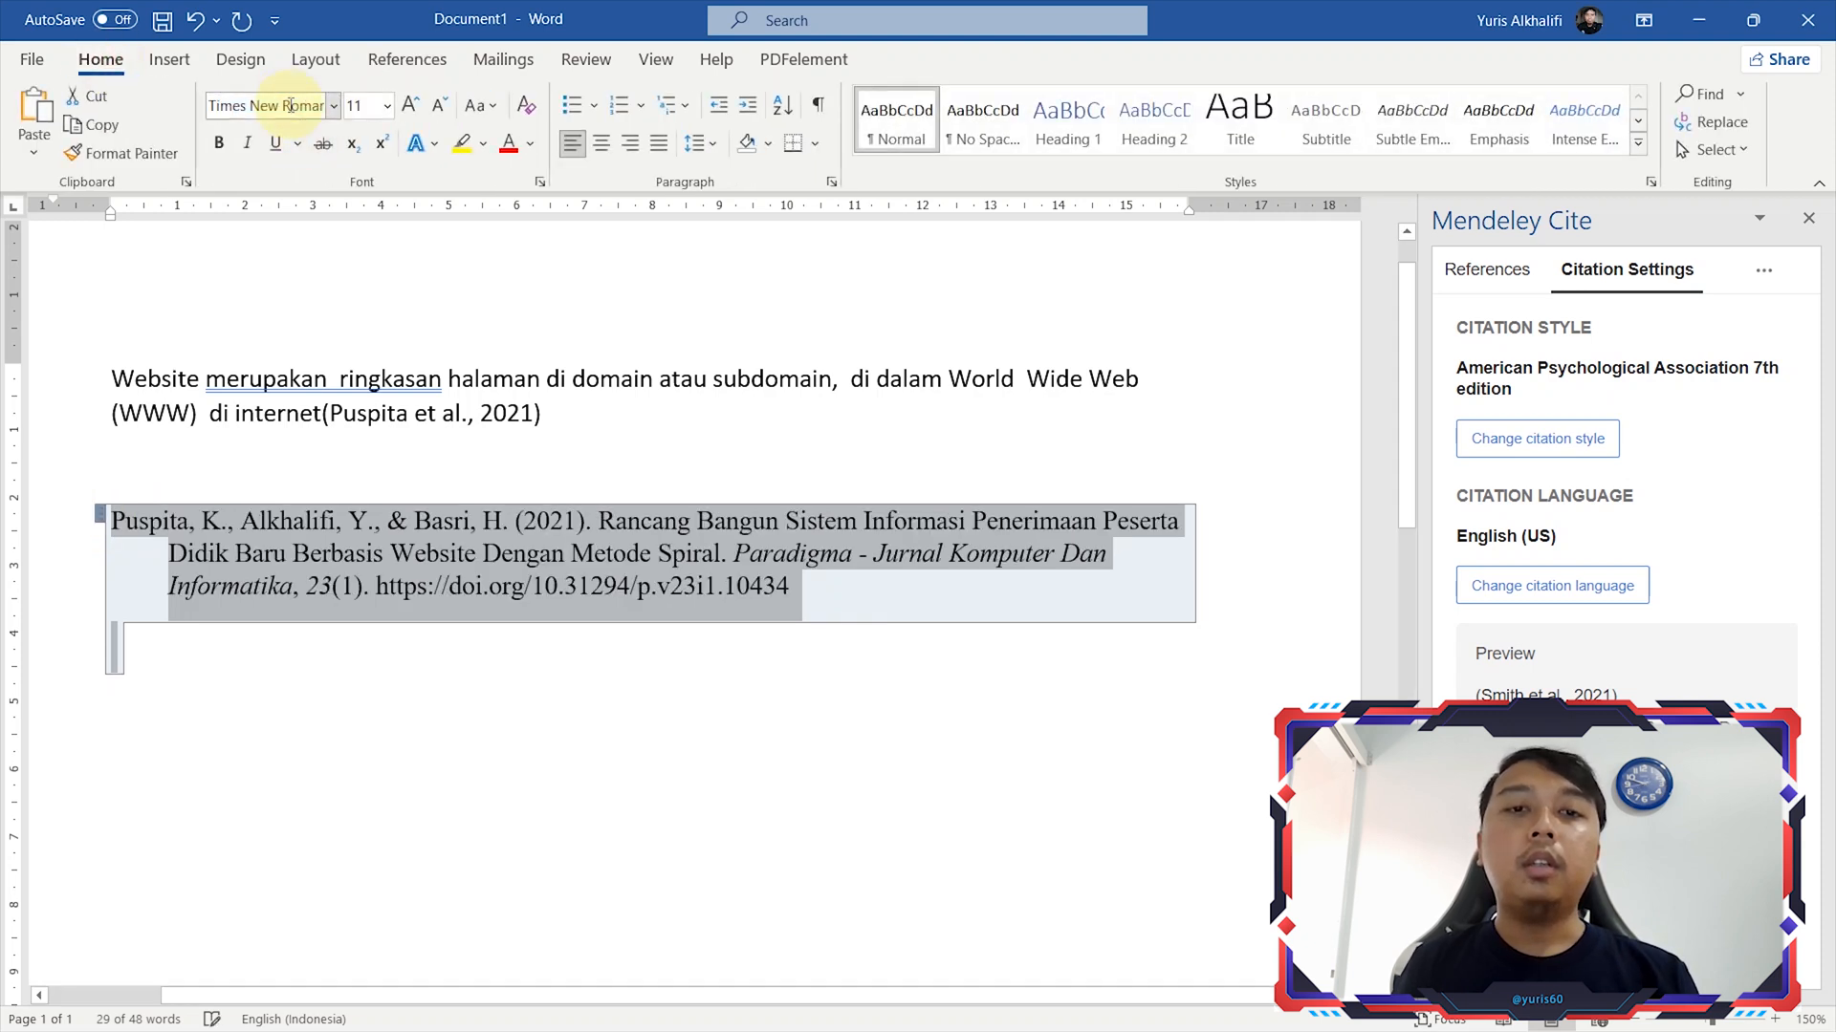
click(440, 105)
click(411, 105)
click(411, 105)
click(459, 594)
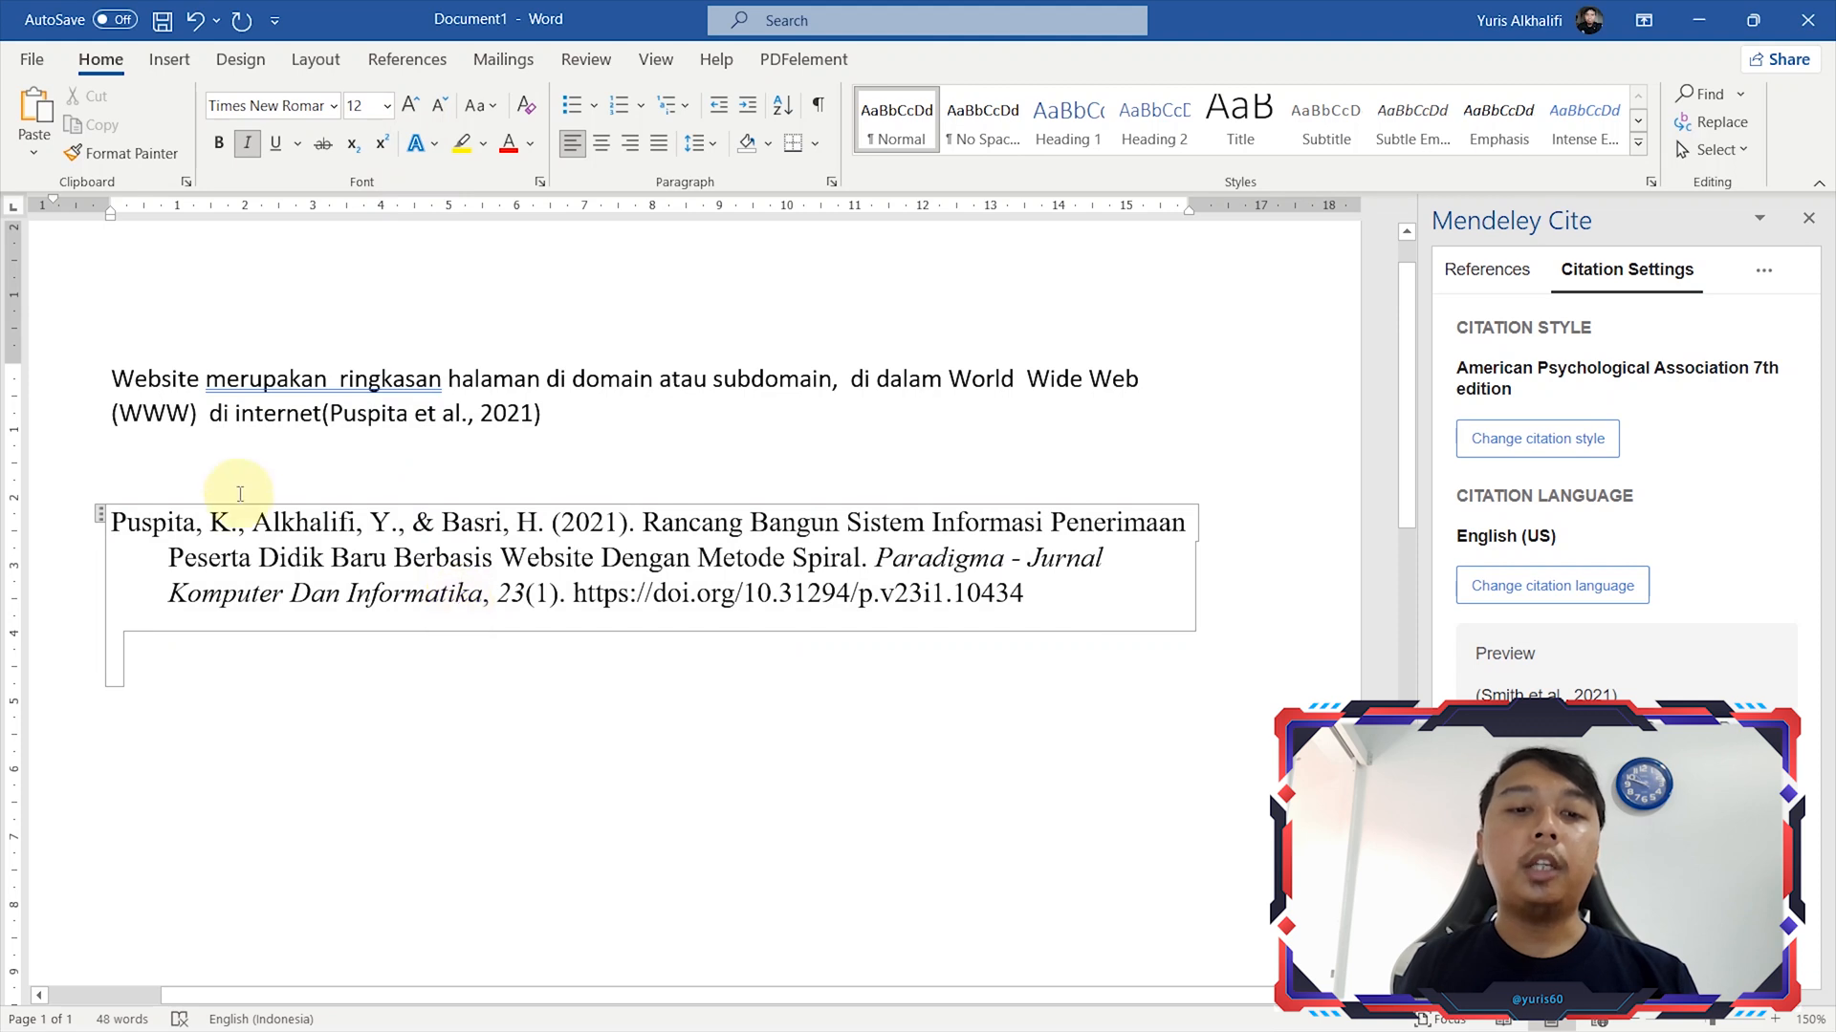
click(578, 736)
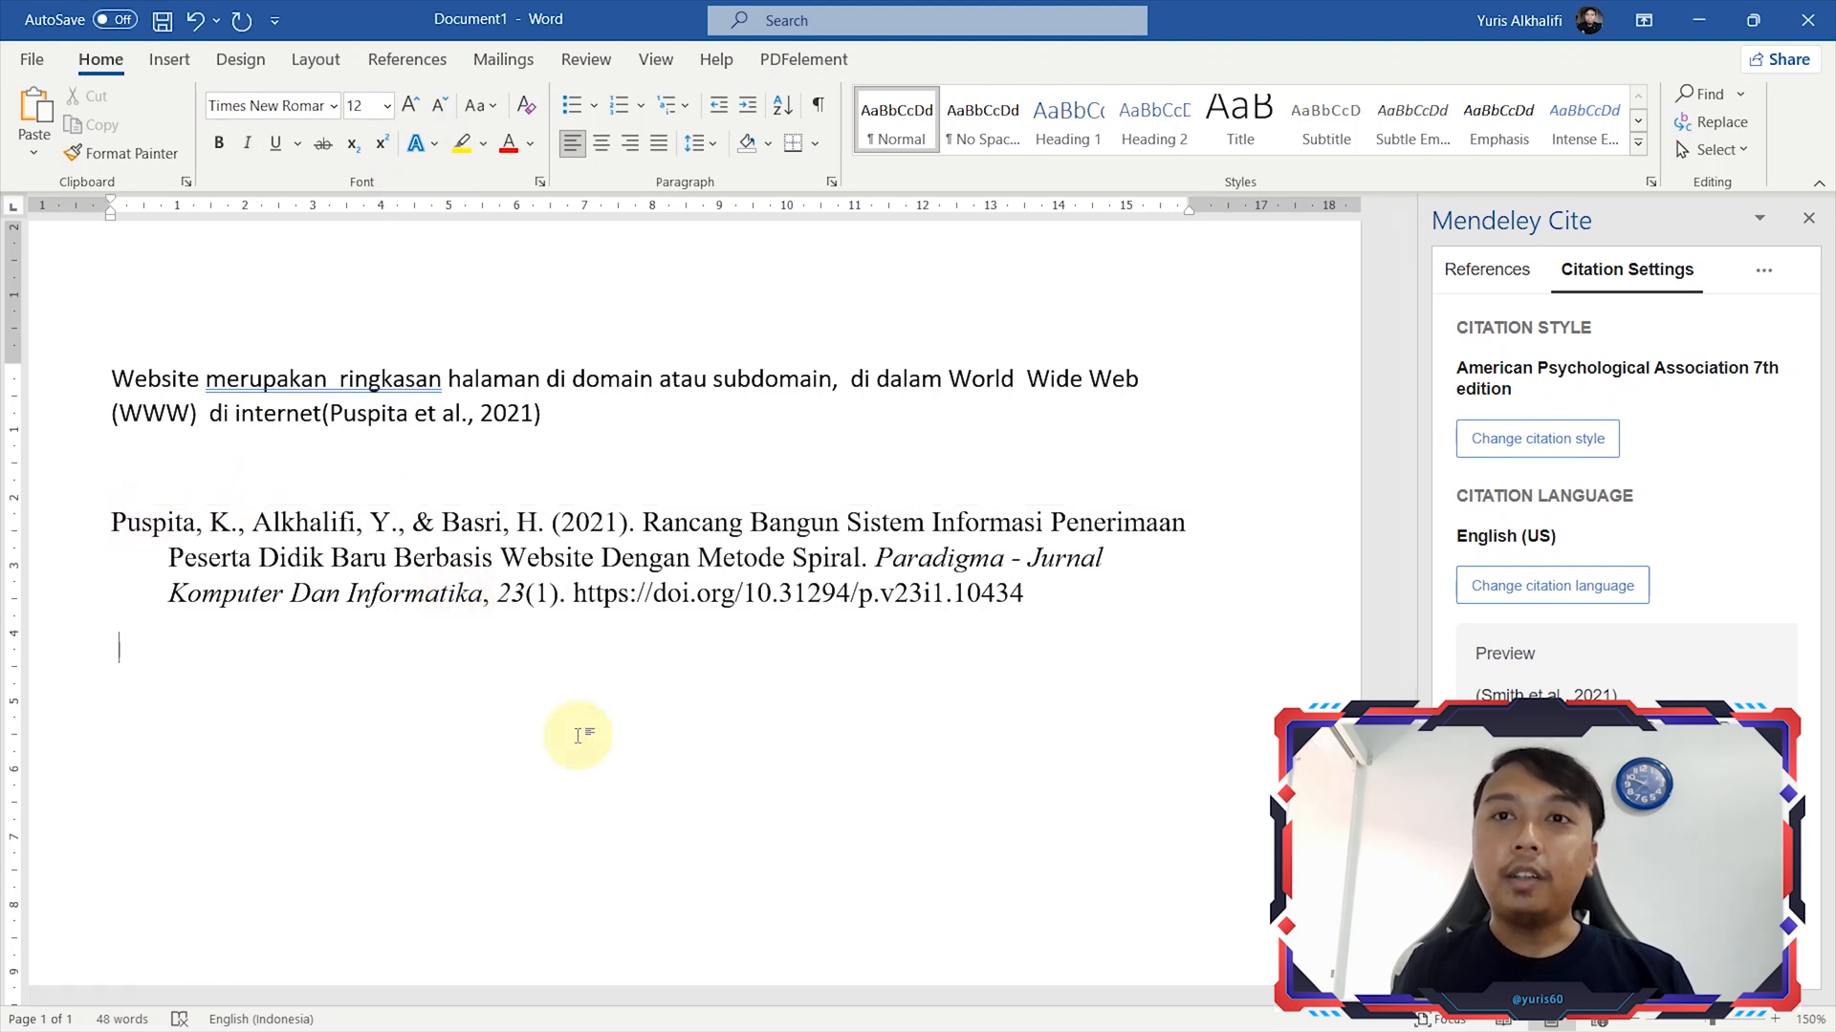